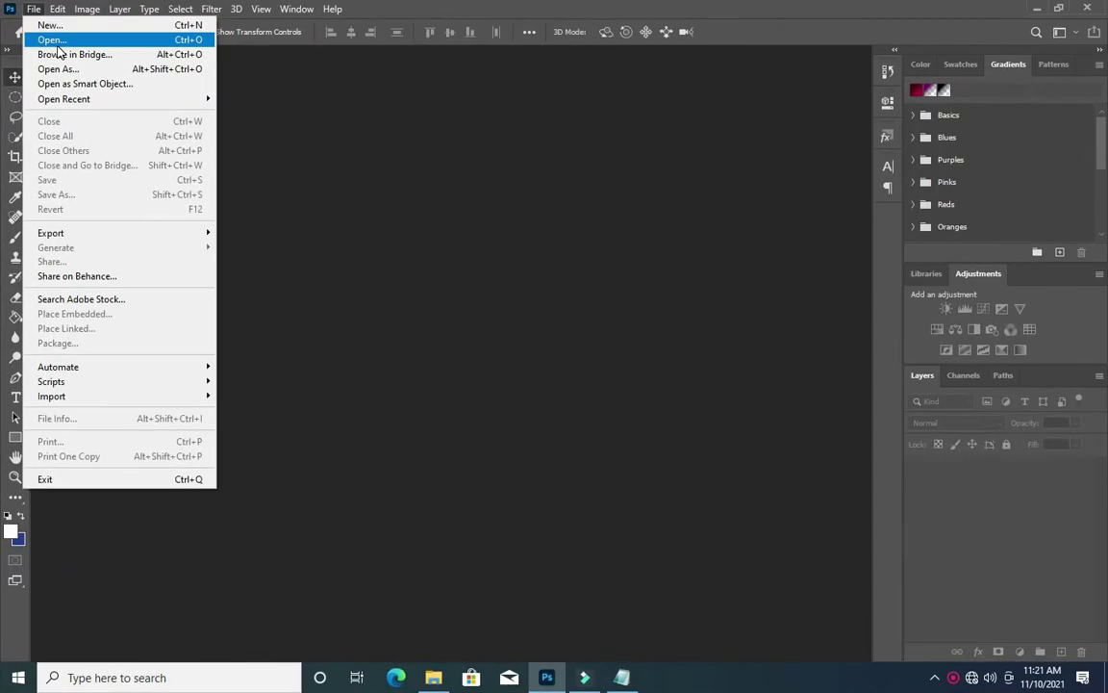
# Create a blank A5 print document at 300 ppi with units in inches, then show the wedding assets folder.
pyautogui.click(50, 25)
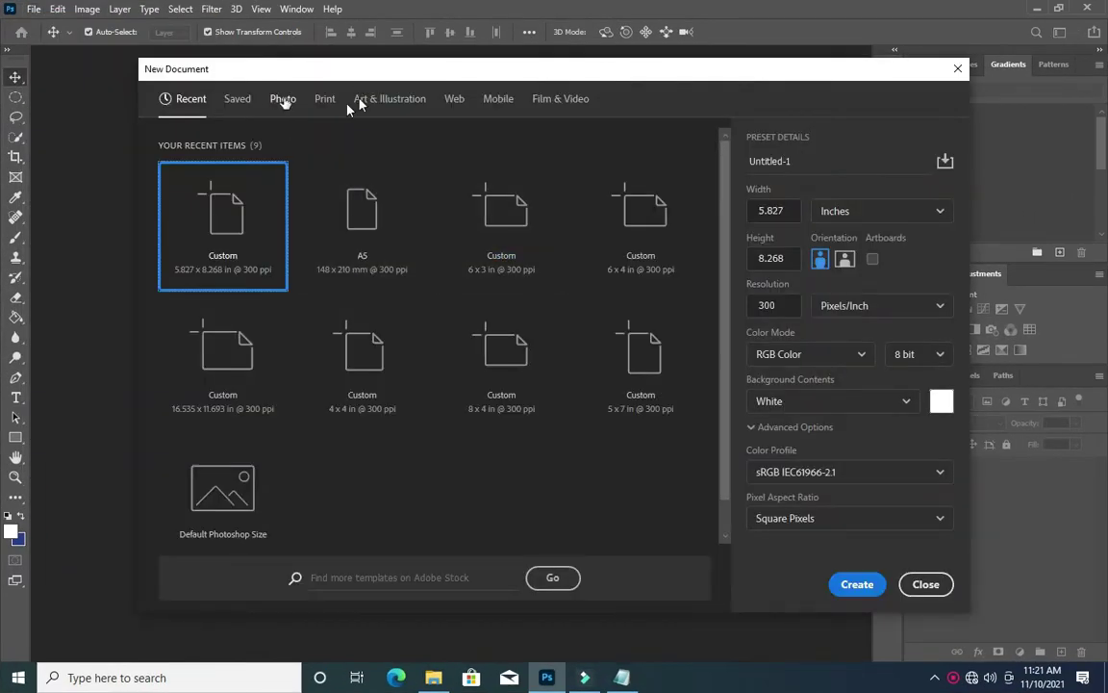
pyautogui.click(327, 98)
pyautogui.click(373, 365)
pyautogui.click(900, 213)
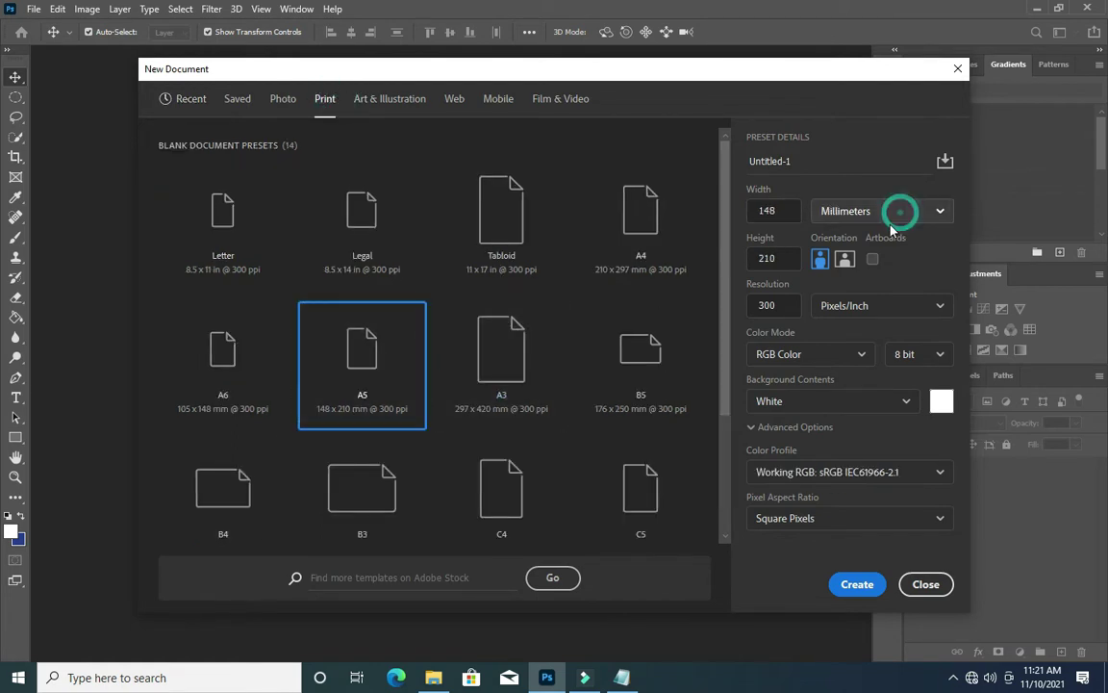
pyautogui.click(846, 271)
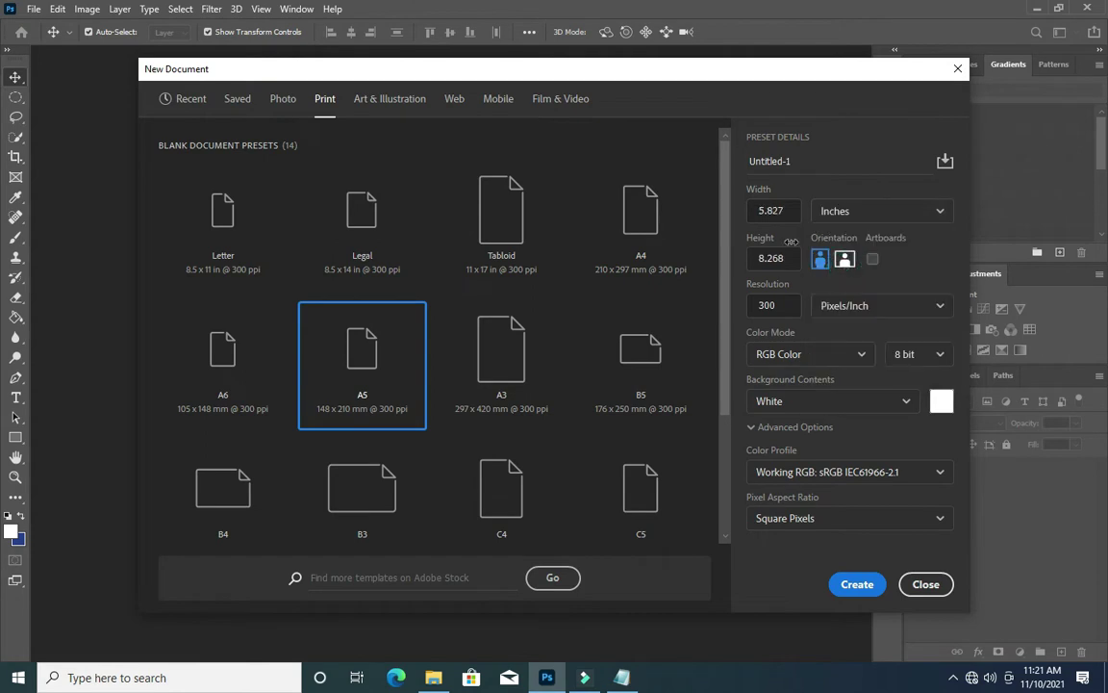
pyautogui.click(858, 584)
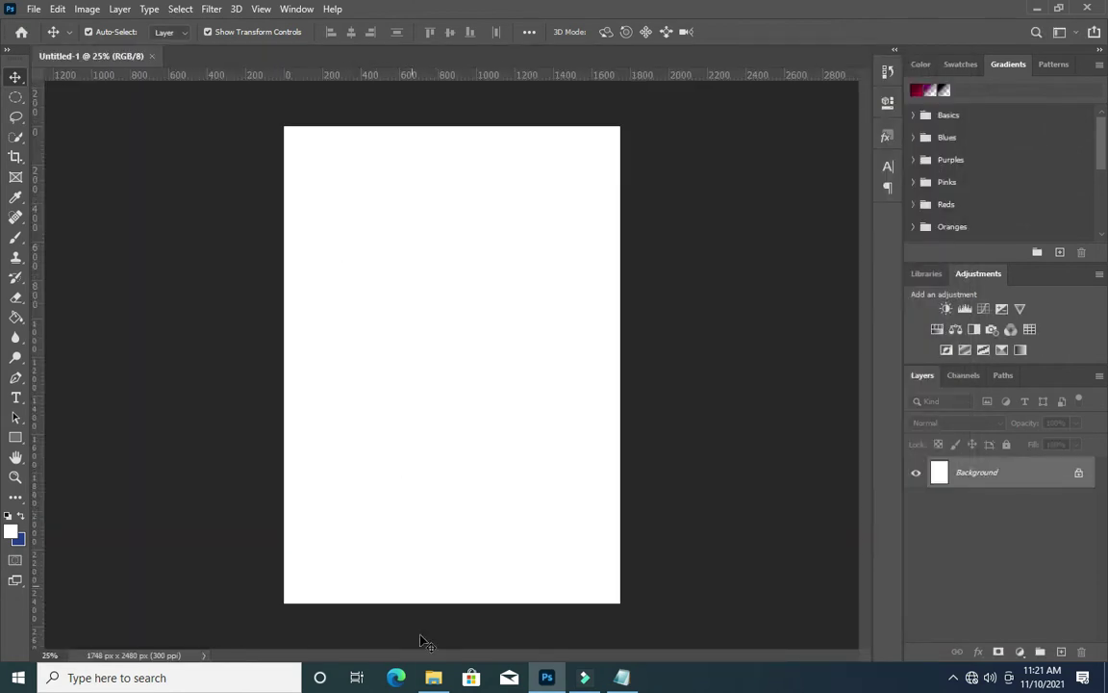
pyautogui.click(433, 677)
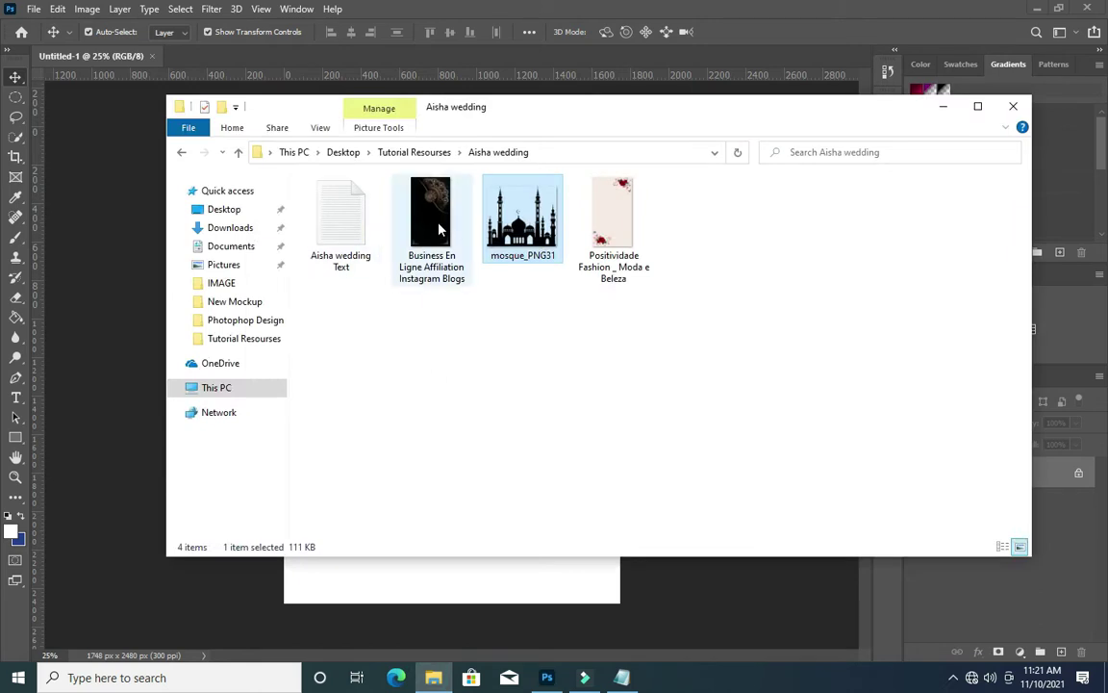
# Place the Positividade rose-corner image and stretch it across the full page width.
pyautogui.moveTo(632, 222)
pyautogui.mouseDown()
pyautogui.moveTo(565, 612)
pyautogui.moveTo(547, 567)
pyautogui.mouseUp()
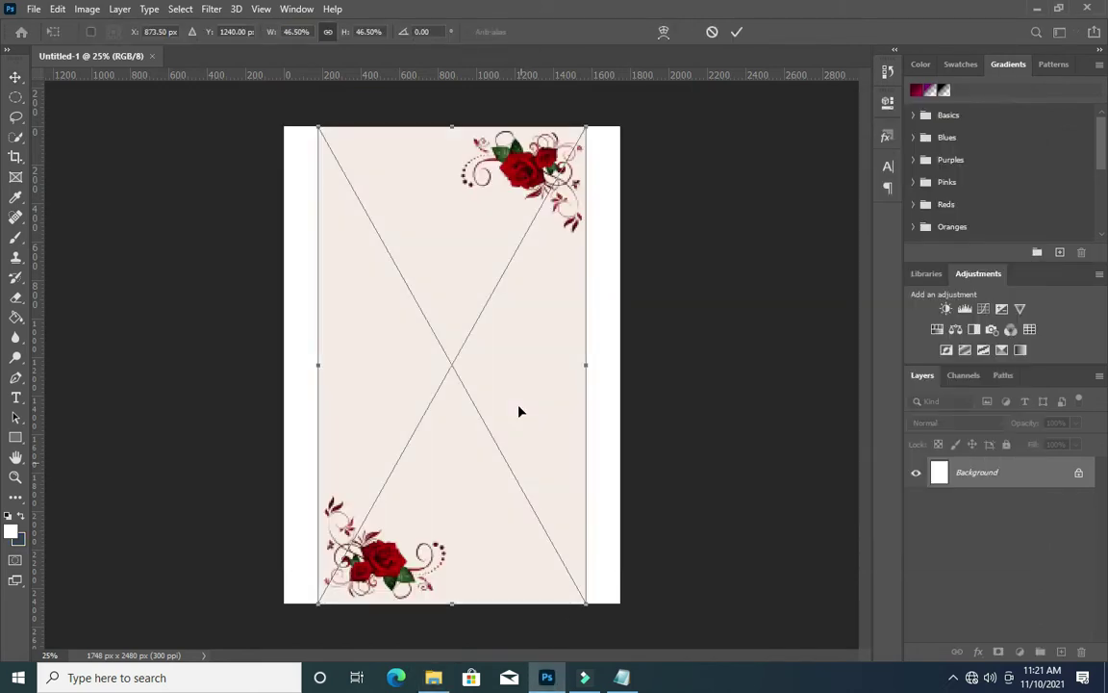
pyautogui.moveTo(587, 365); pyautogui.dragTo(621, 365)
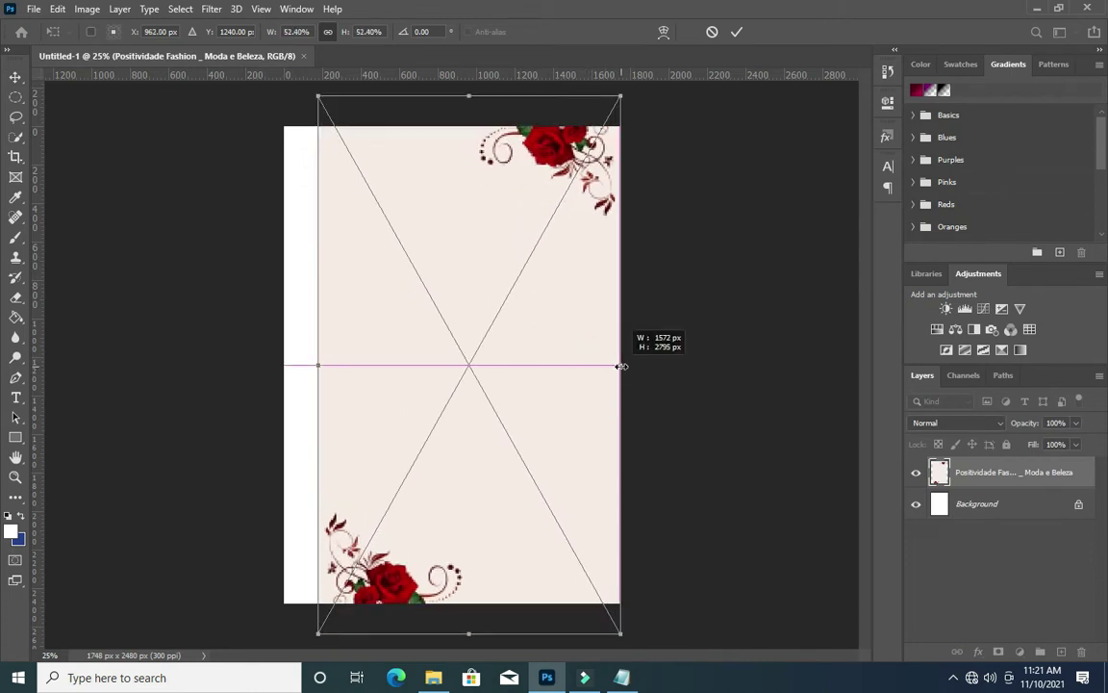
pyautogui.moveTo(314, 363); pyautogui.dragTo(283, 365)
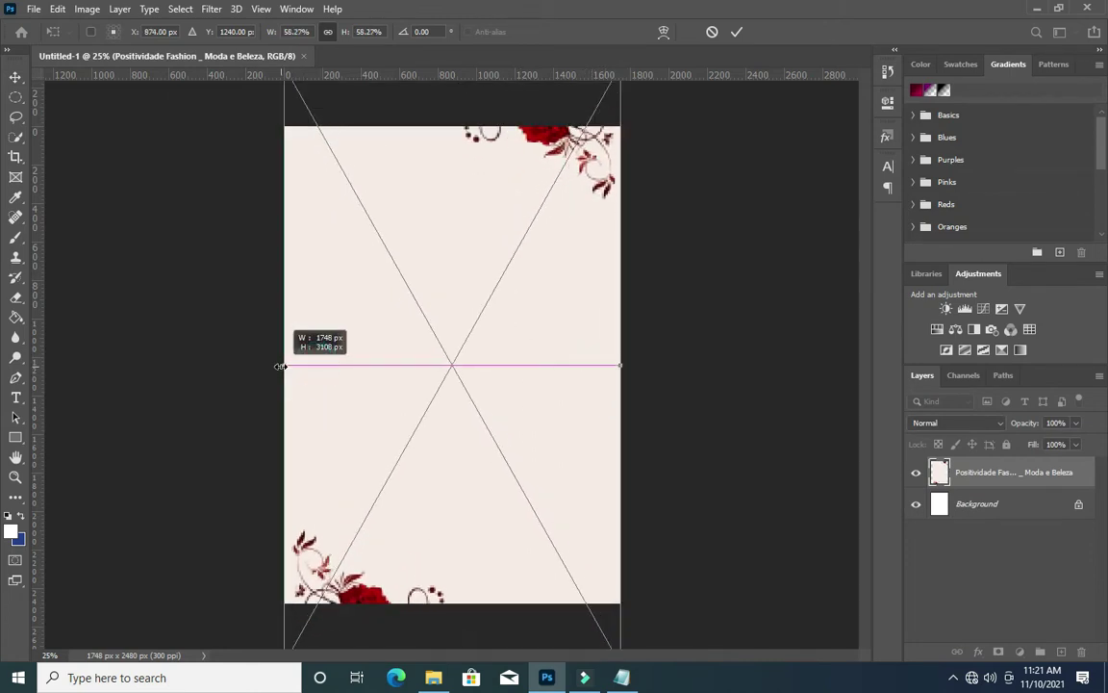
pyautogui.click(737, 32)
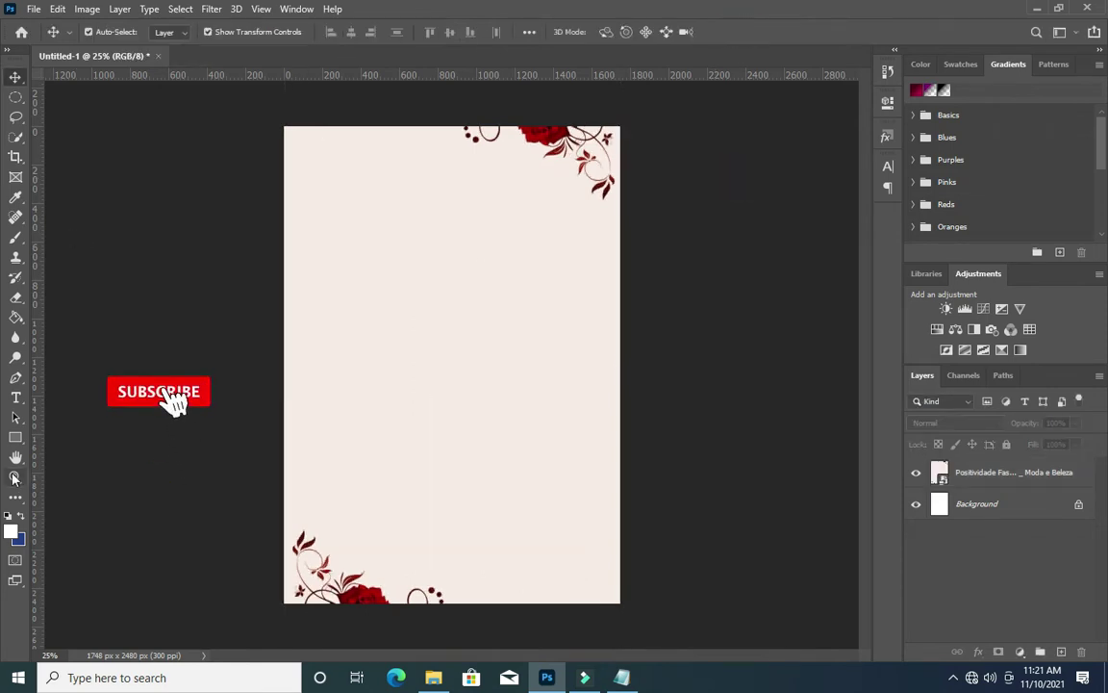
pyautogui.click(15, 437)
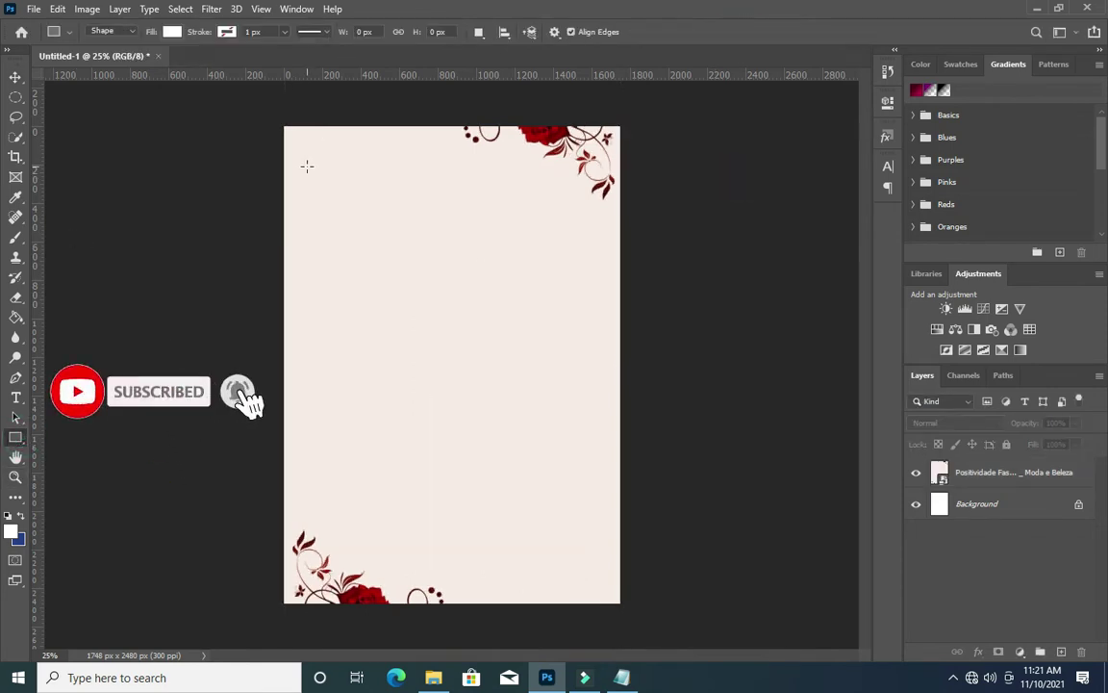
# Draw a white rectangle inside the page margins with a 290 px top-right corner radius.
pyautogui.moveTo(304, 158)
pyautogui.mouseDown()
pyautogui.moveTo(591, 531)
pyautogui.moveTo(595, 571)
pyautogui.mouseUp()
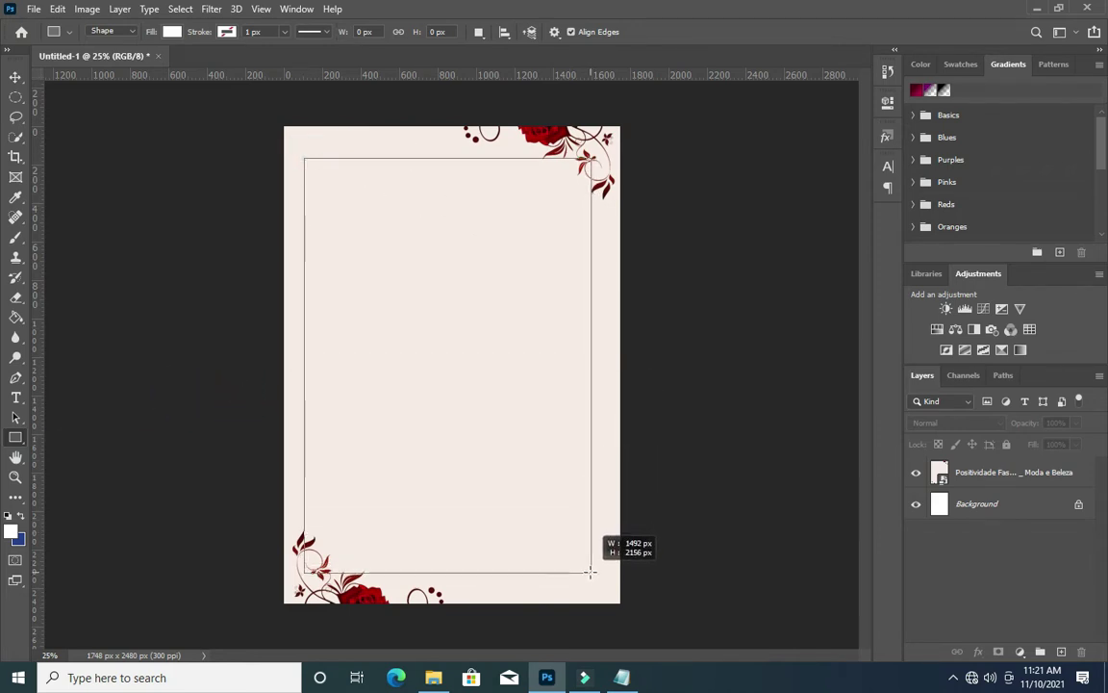
pyautogui.moveTo(594, 572); pyautogui.dragTo(595, 571)
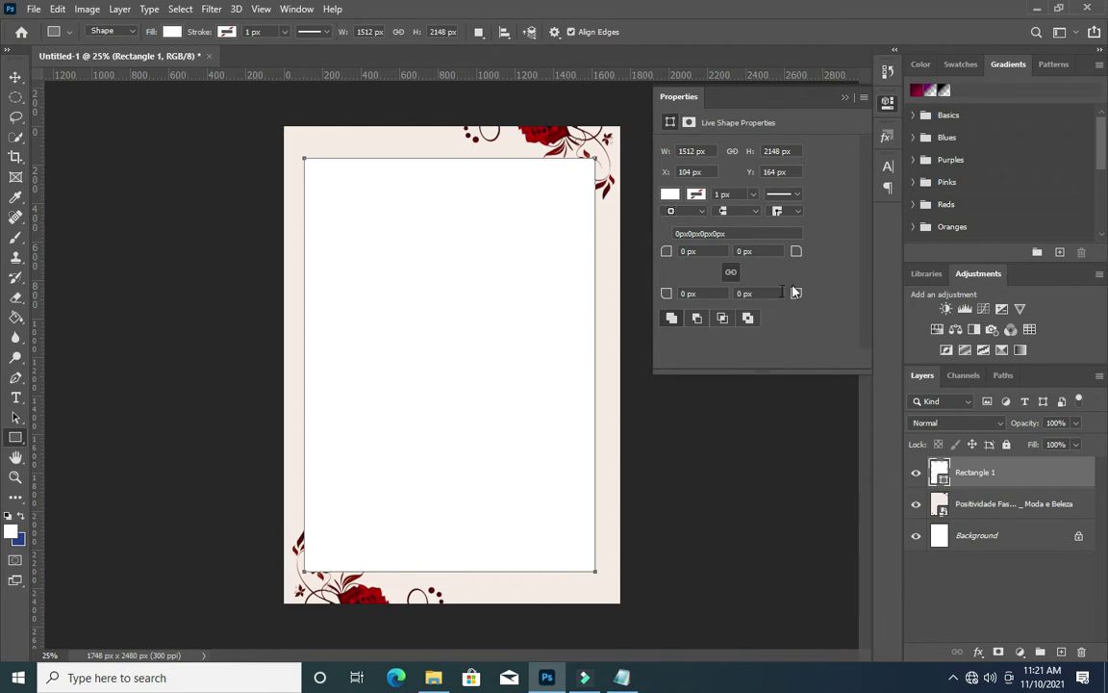
pyautogui.moveTo(796, 249); pyautogui.dragTo(1006, 253)
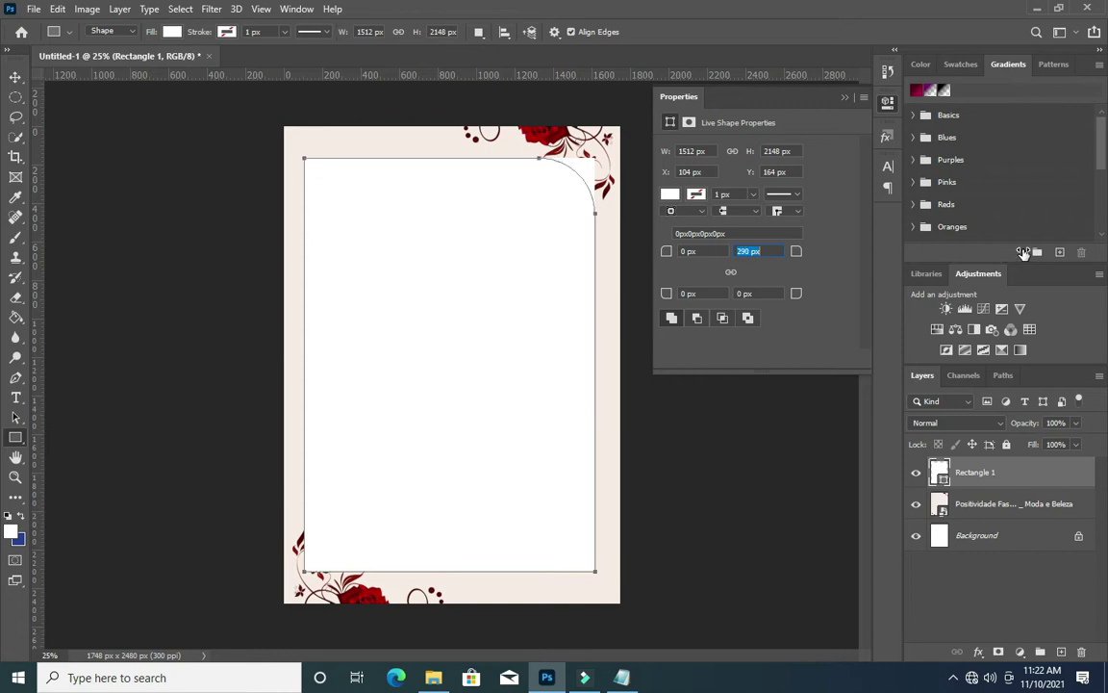
pyautogui.moveTo(1017, 252); pyautogui.dragTo(1017, 252)
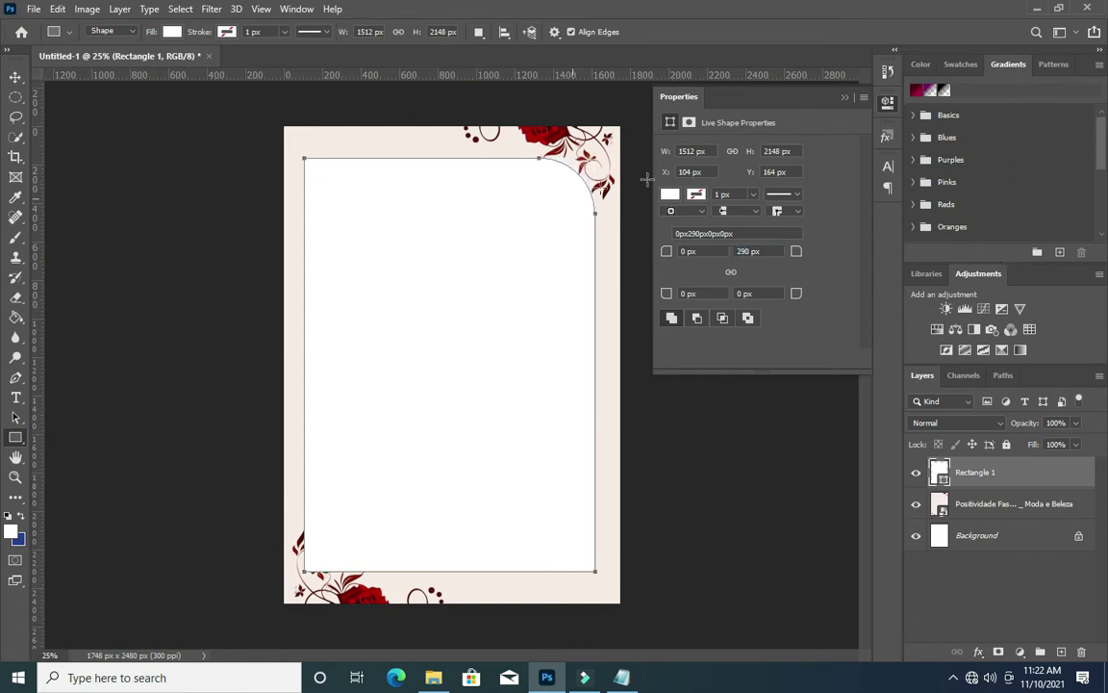
# Narrow the rounded rectangle slightly from its left side.
pyautogui.click(15, 77)
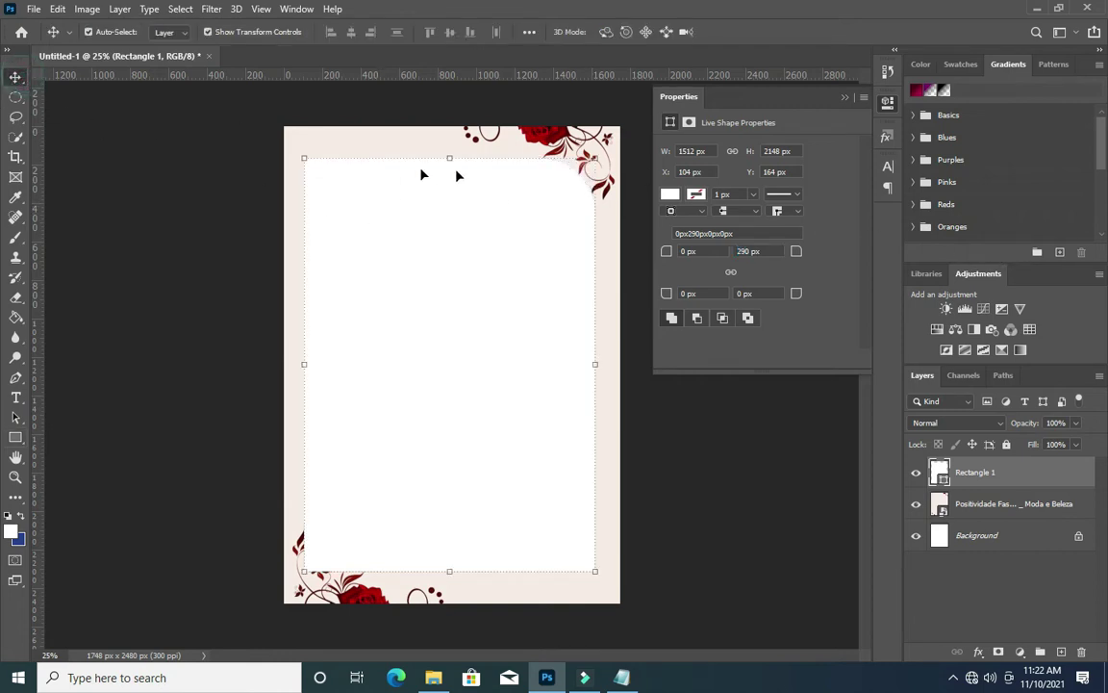
pyautogui.click(843, 99)
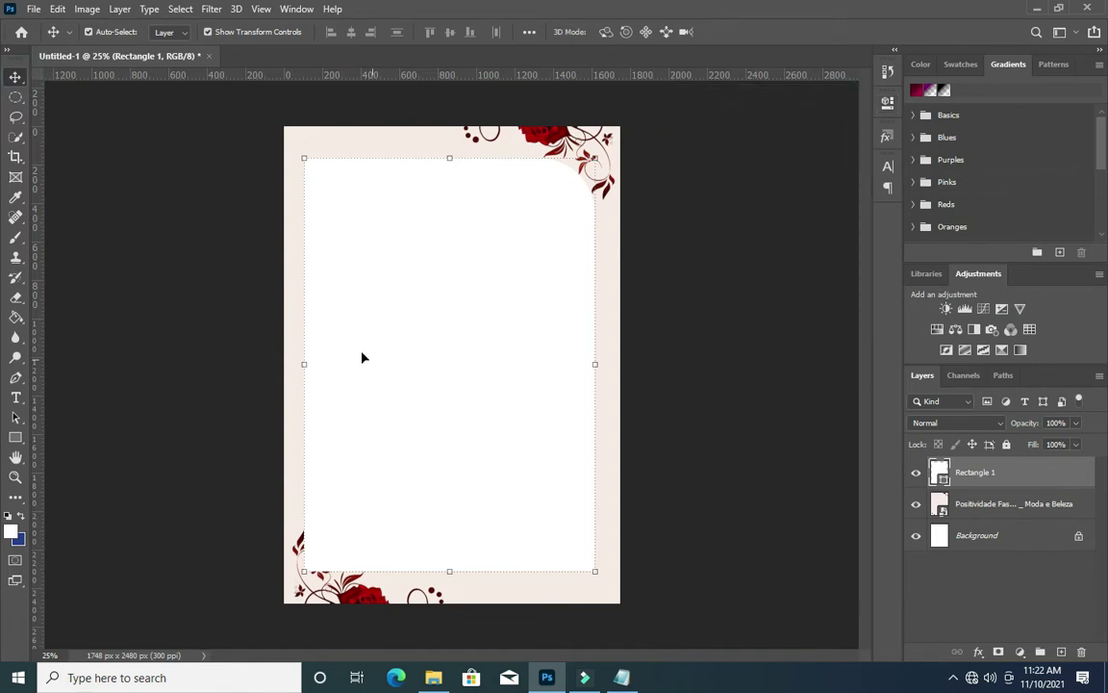
pyautogui.moveTo(308, 363); pyautogui.dragTo(319, 363)
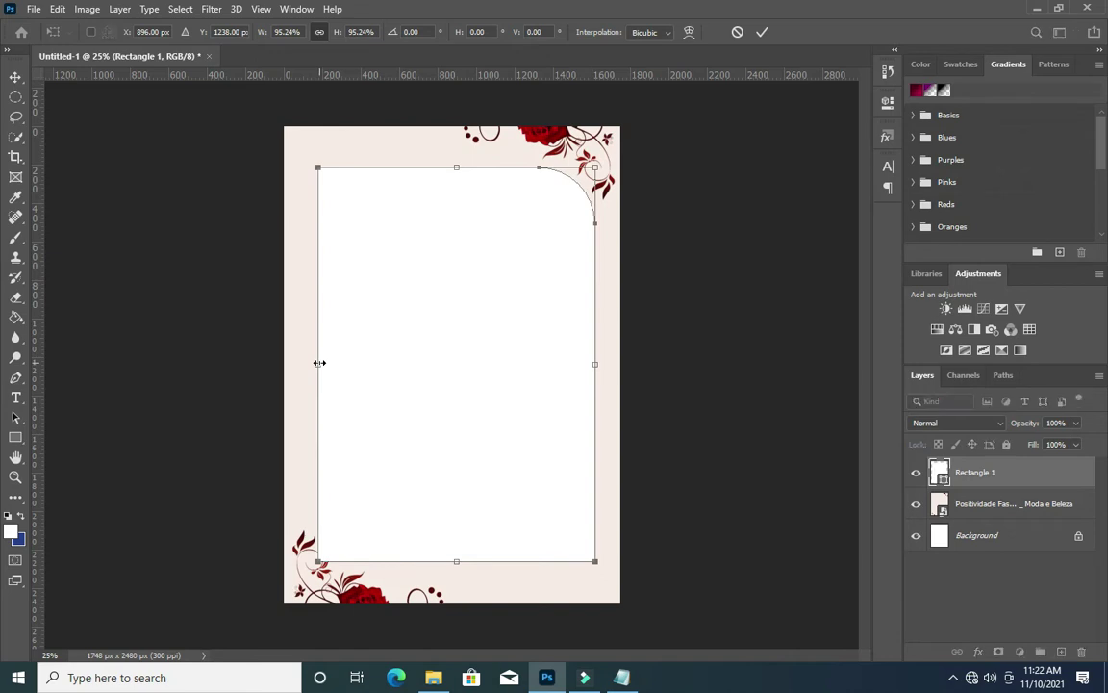
pyautogui.click(764, 32)
# Centre the rectangle horizontally and vertically on the page, then bring back the wedding folder.
pyautogui.hotkey('ctrl', 'a')
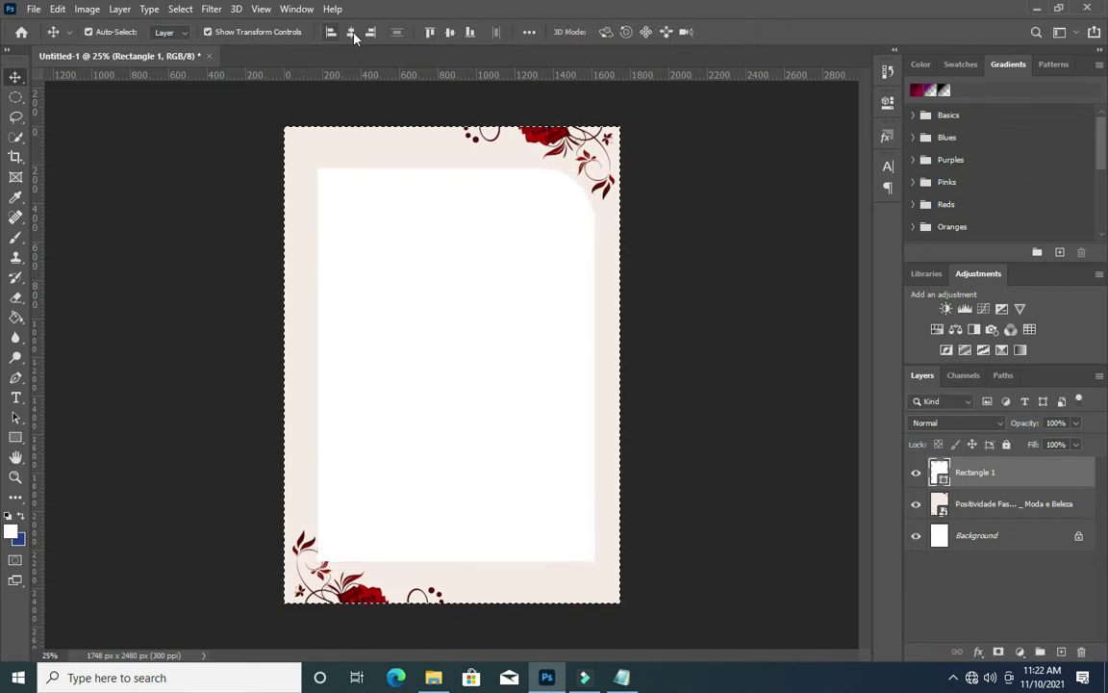
pyautogui.click(351, 32)
pyautogui.click(449, 32)
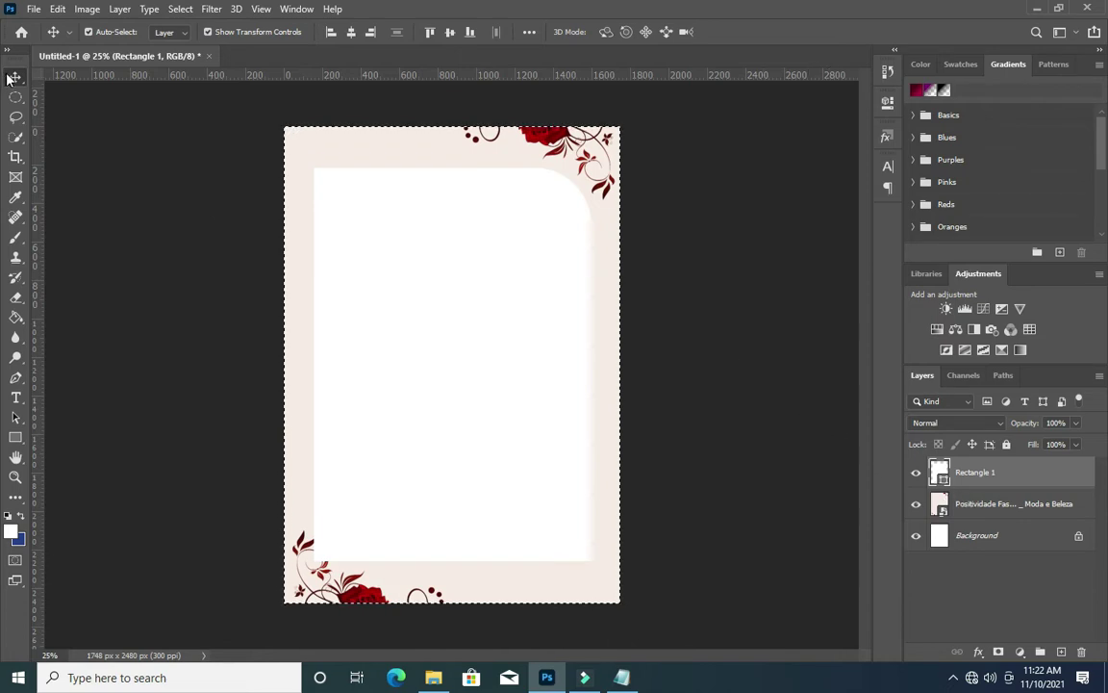
pyautogui.hotkey('ctrl', 'd')
pyautogui.click(627, 209)
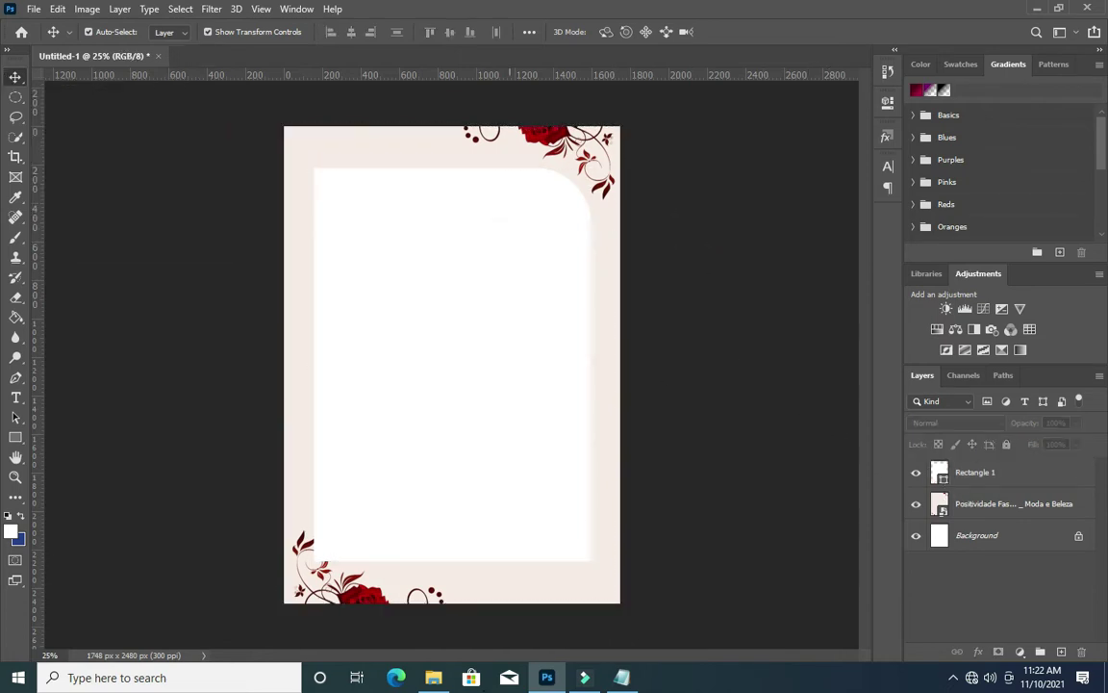
pyautogui.click(434, 677)
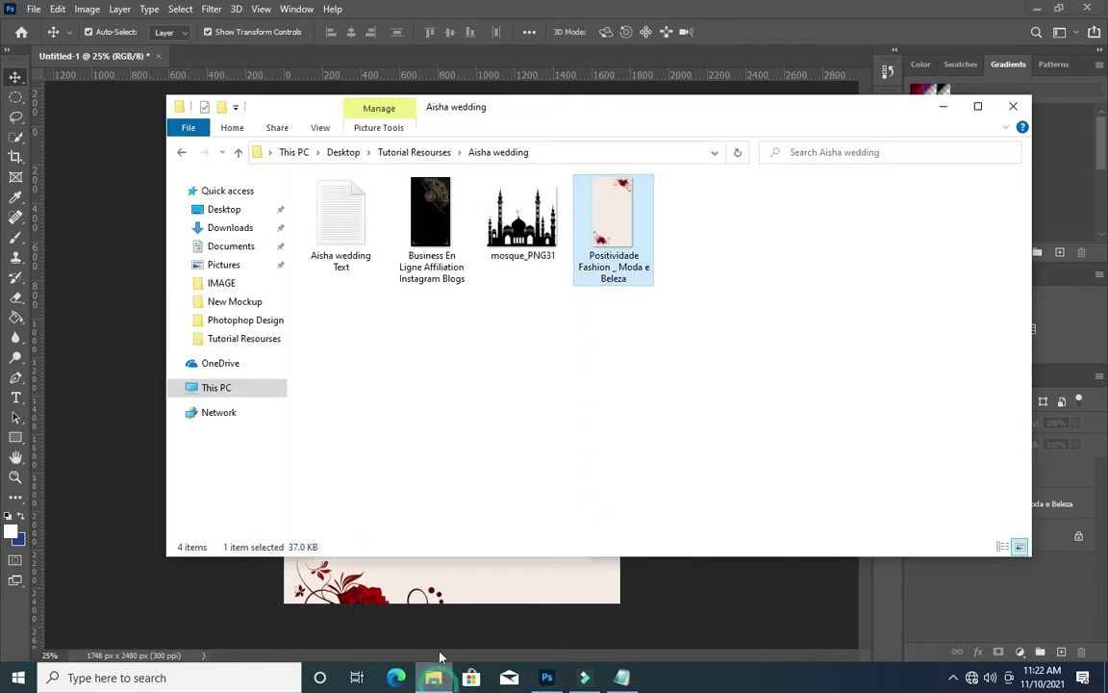
# Place the Business En Ligne mandala image and scale it up to cover most of the page.
pyautogui.moveTo(432, 220); pyautogui.dragTo(225, 599)
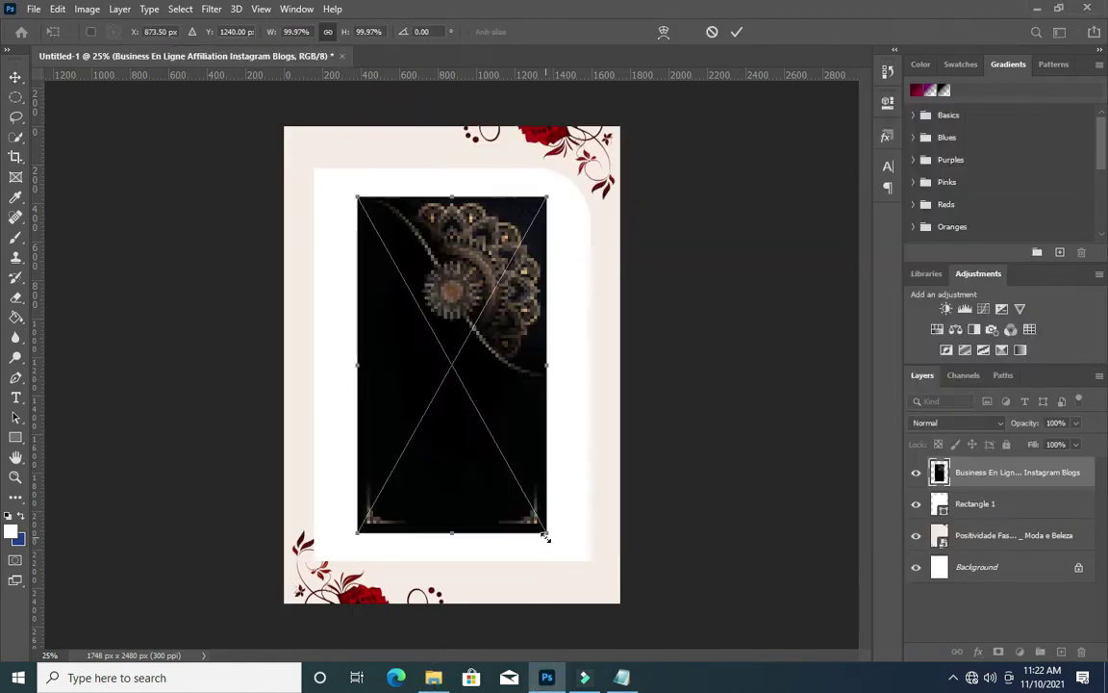
pyautogui.moveTo(546, 537); pyautogui.dragTo(565, 565)
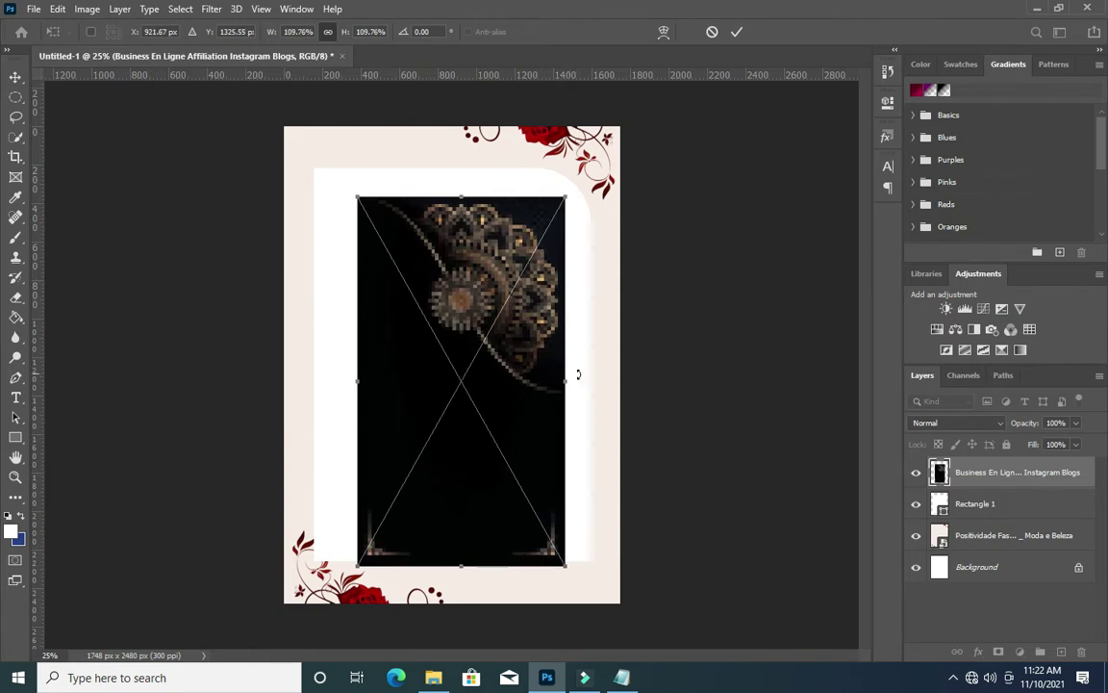
pyautogui.moveTo(563, 380); pyautogui.dragTo(599, 380)
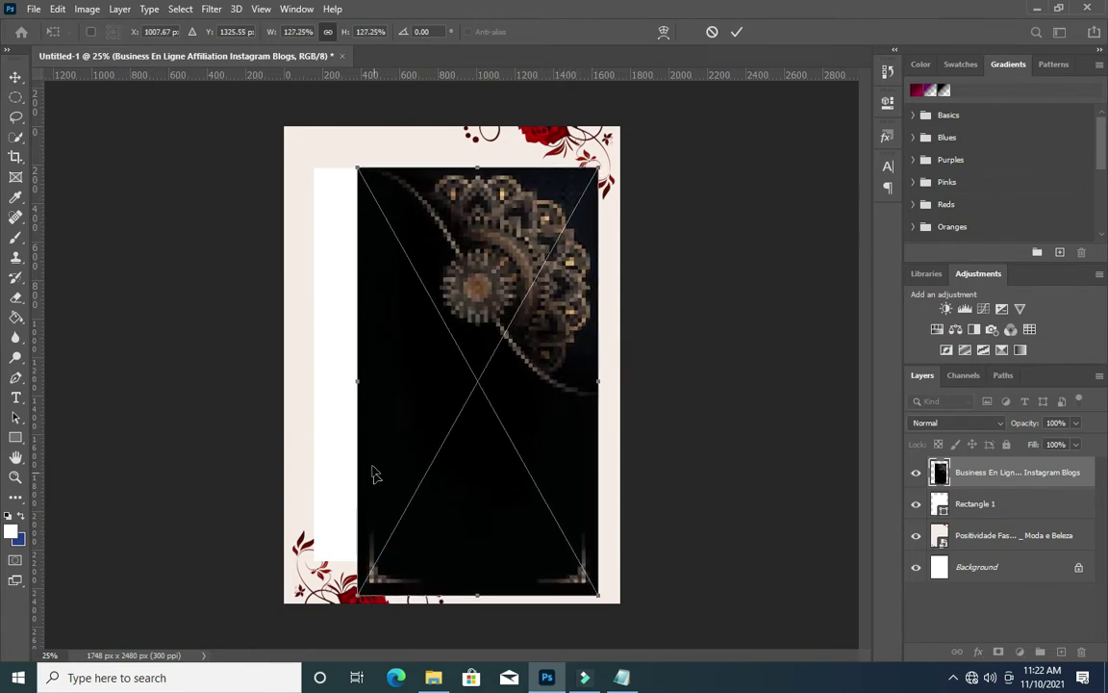
pyautogui.moveTo(363, 383); pyautogui.dragTo(313, 379)
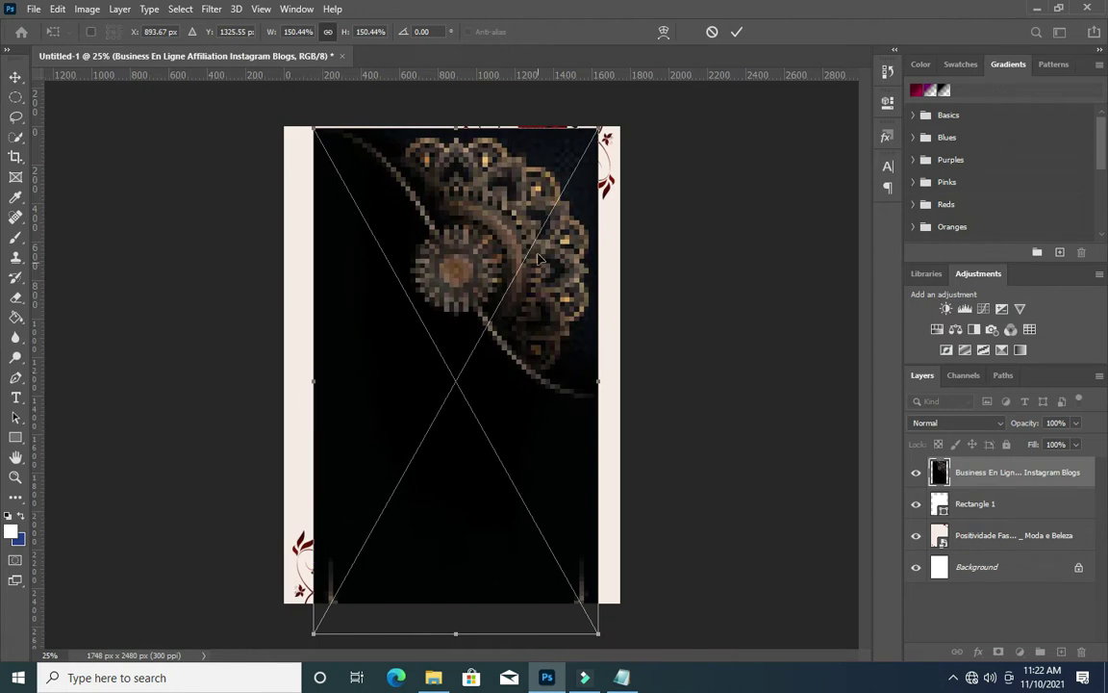
pyautogui.doubleClick(504, 413)
pyautogui.click(648, 187)
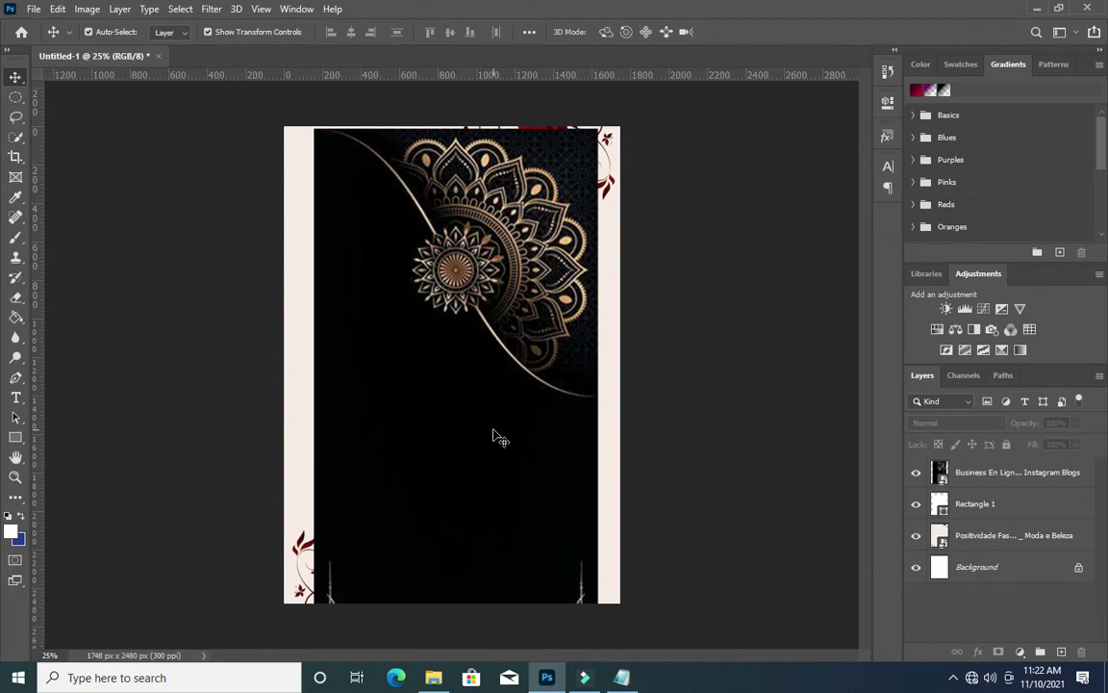
pyautogui.click(987, 474)
# Clip the mandala layer to the rounded rectangle and shift it lower inside the panel.
pyautogui.rightClick(987, 473)
pyautogui.click(853, 340)
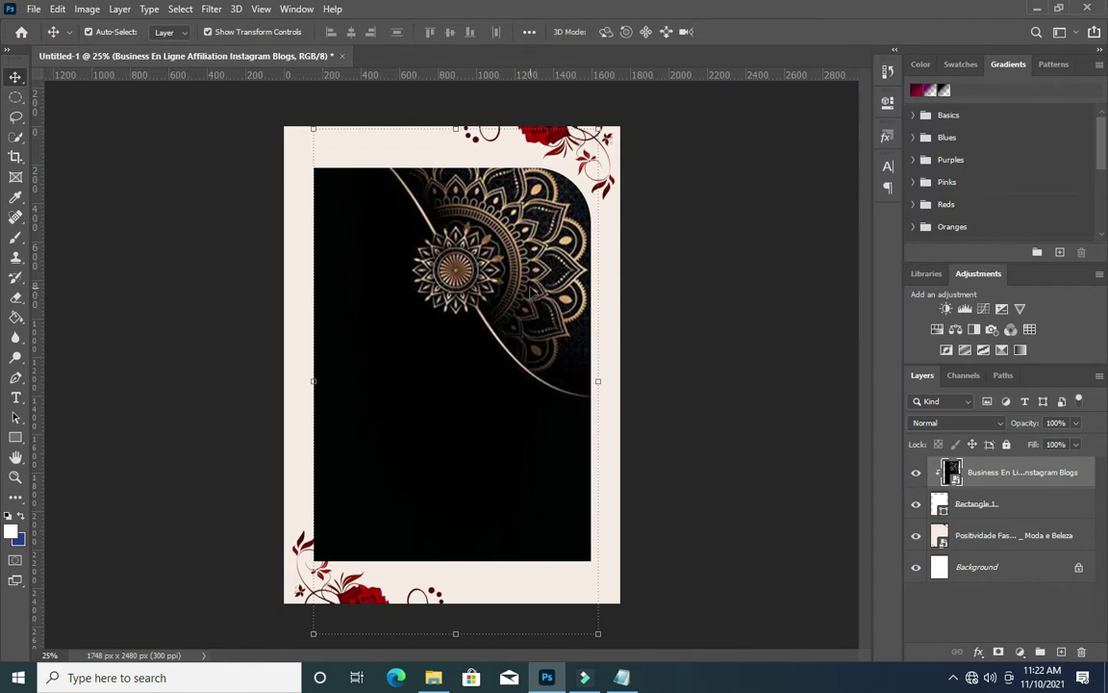
pyautogui.moveTo(533, 275); pyautogui.dragTo(532, 290)
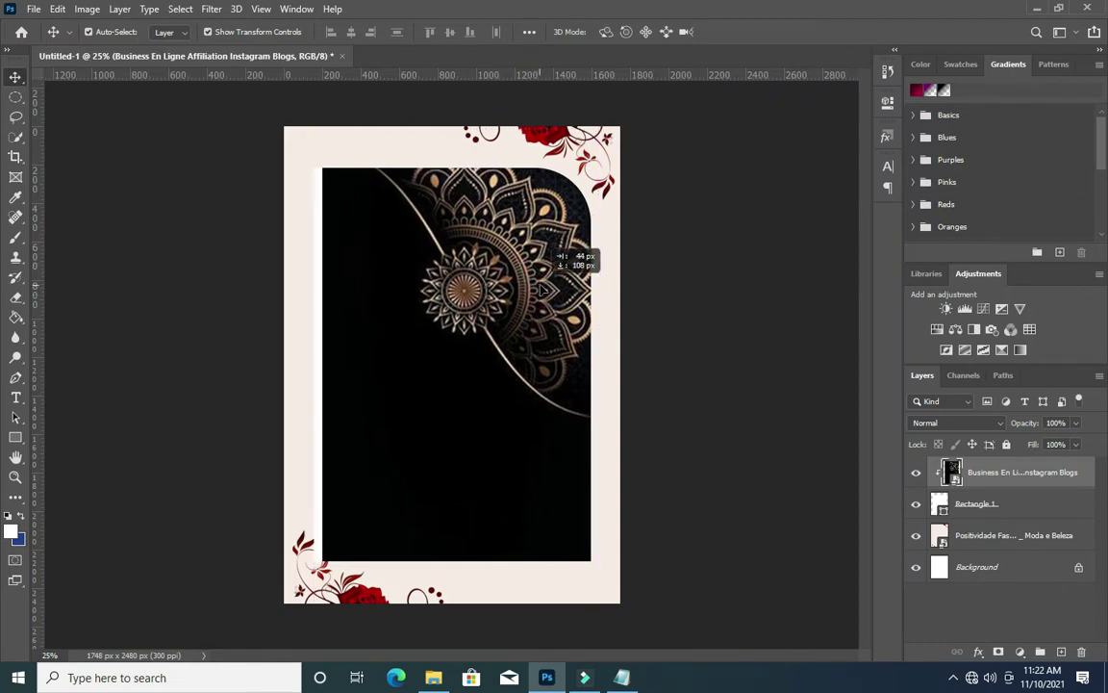
pyautogui.moveTo(532, 289); pyautogui.dragTo(528, 270)
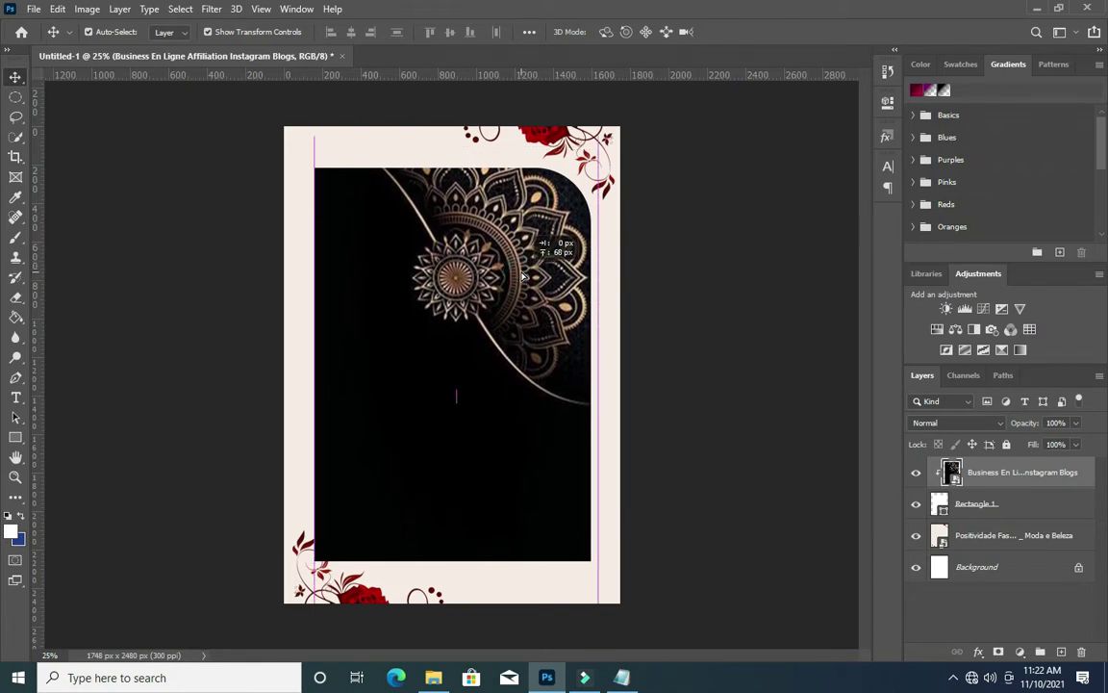
pyautogui.moveTo(527, 270); pyautogui.dragTo(528, 270)
pyautogui.click(733, 372)
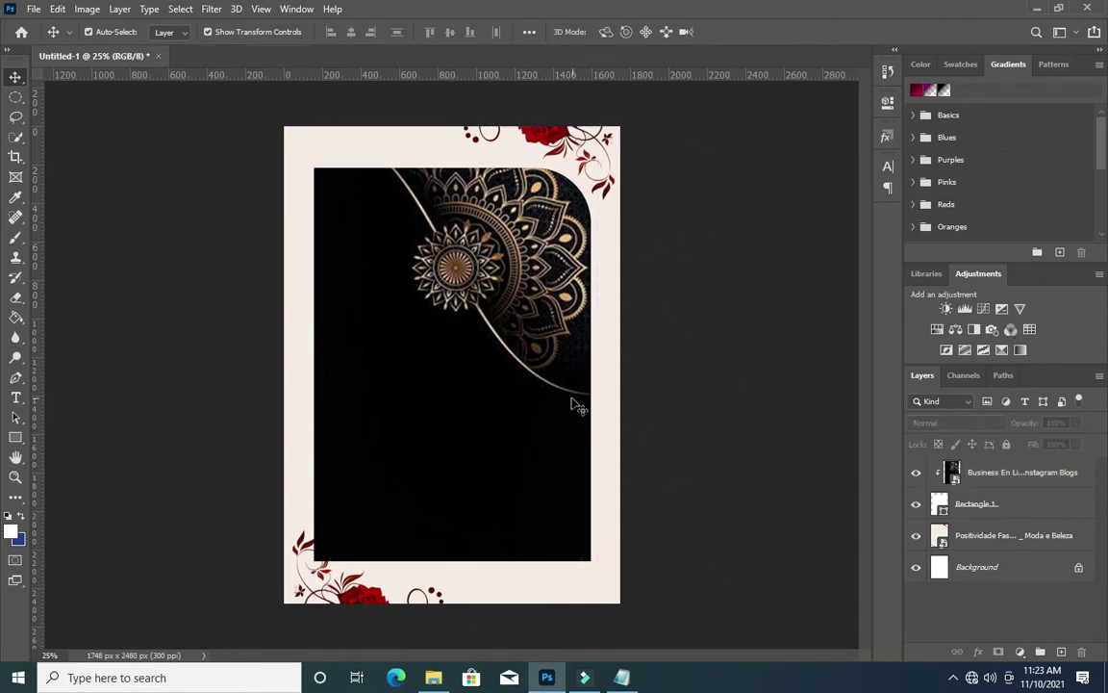
pyautogui.click(999, 506)
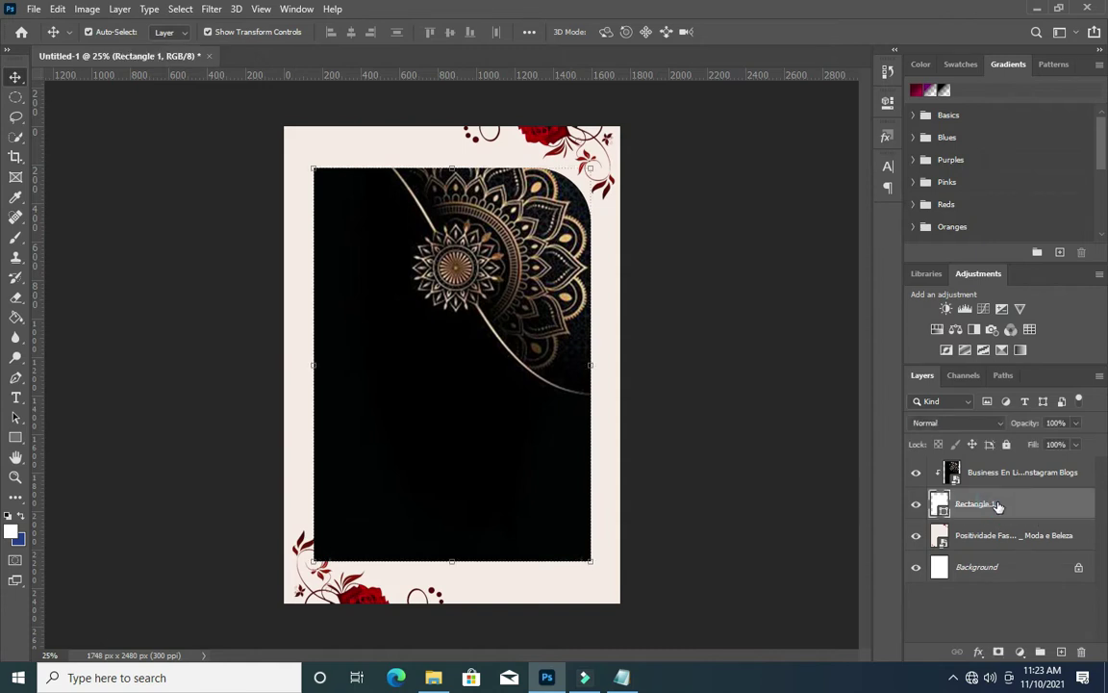
# Stretch the Rectangle 1 panel to about 108% height by extending its bottom and top edges.
pyautogui.click(986, 537)
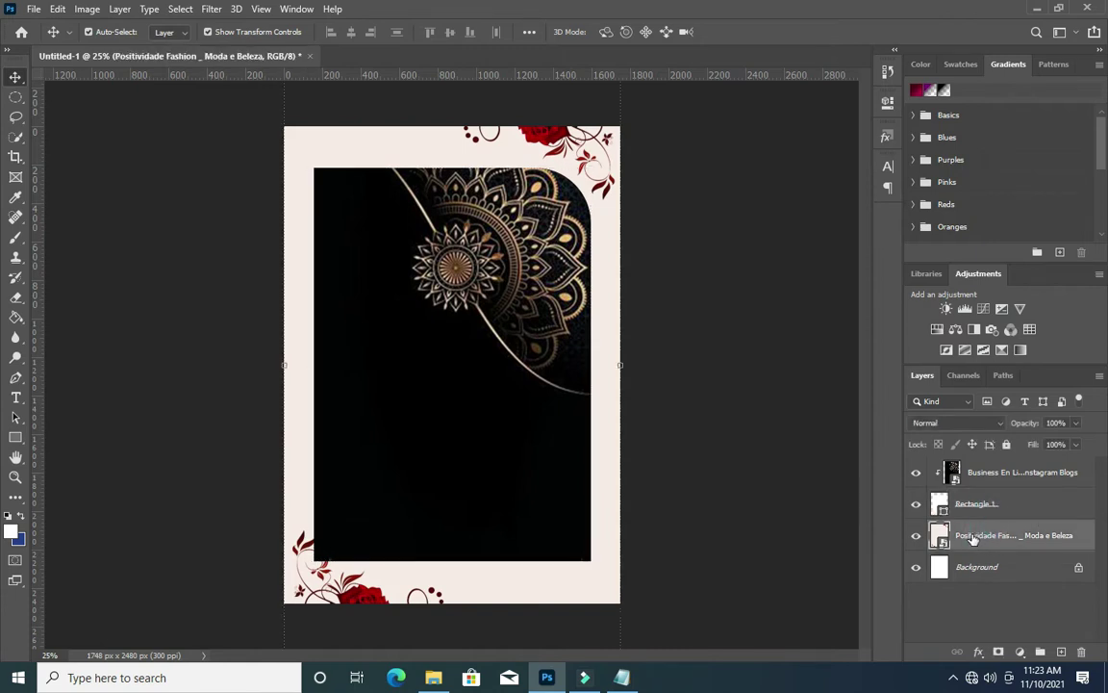
pyautogui.click(980, 514)
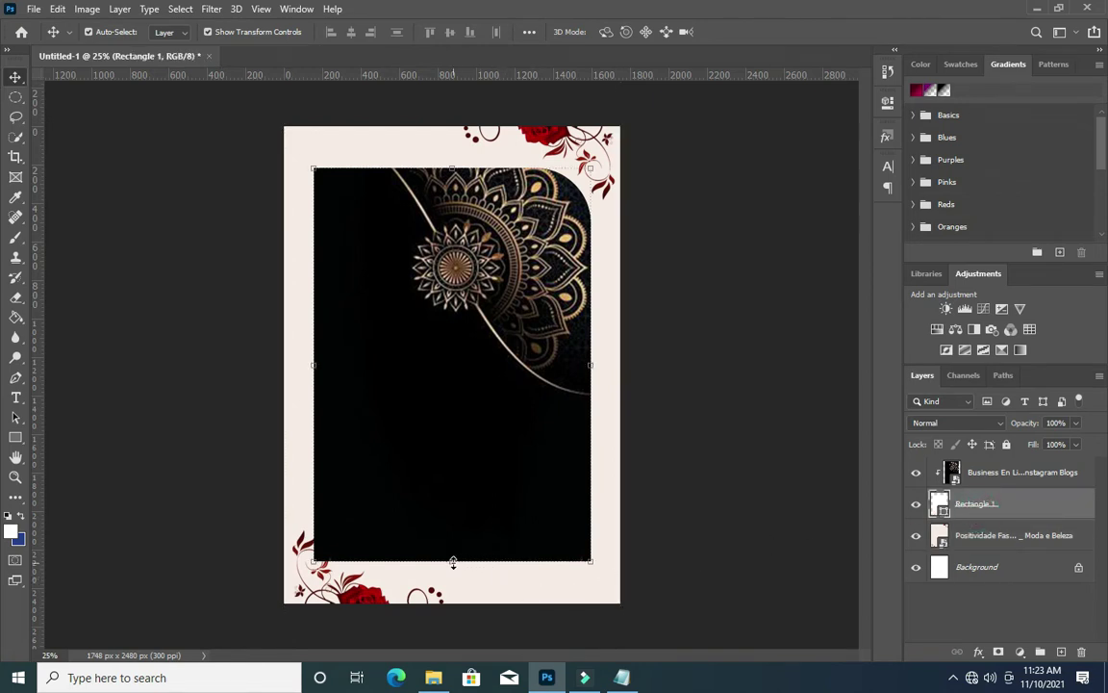
pyautogui.moveTo(453, 561); pyautogui.dragTo(453, 561)
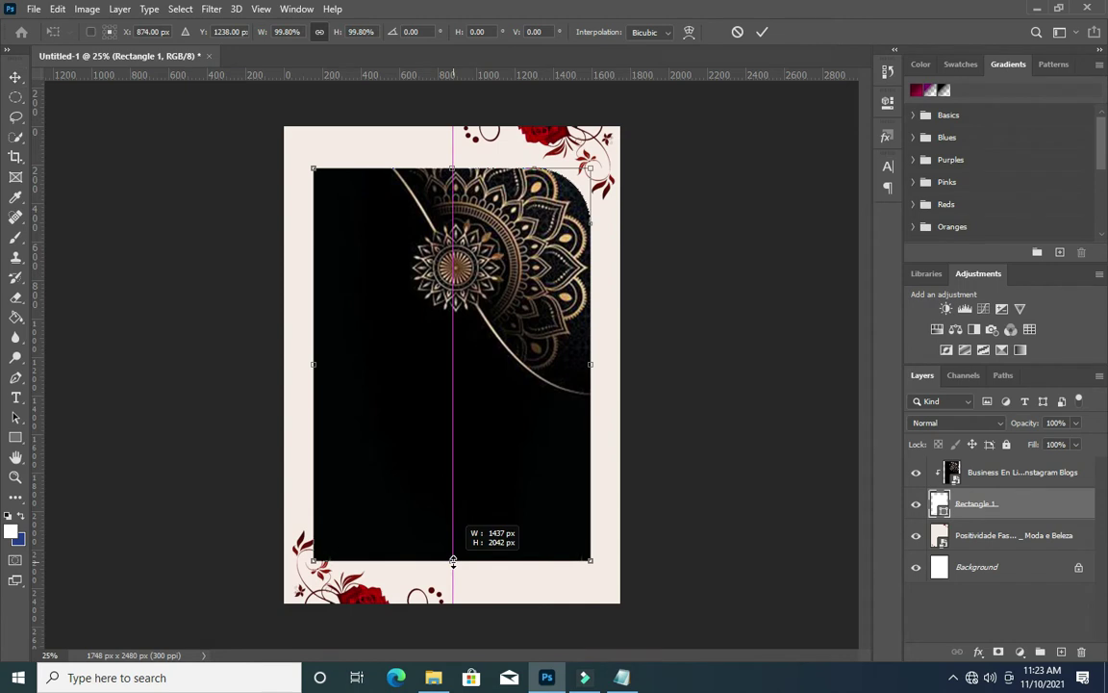
pyautogui.moveTo(453, 561); pyautogui.dragTo(453, 579)
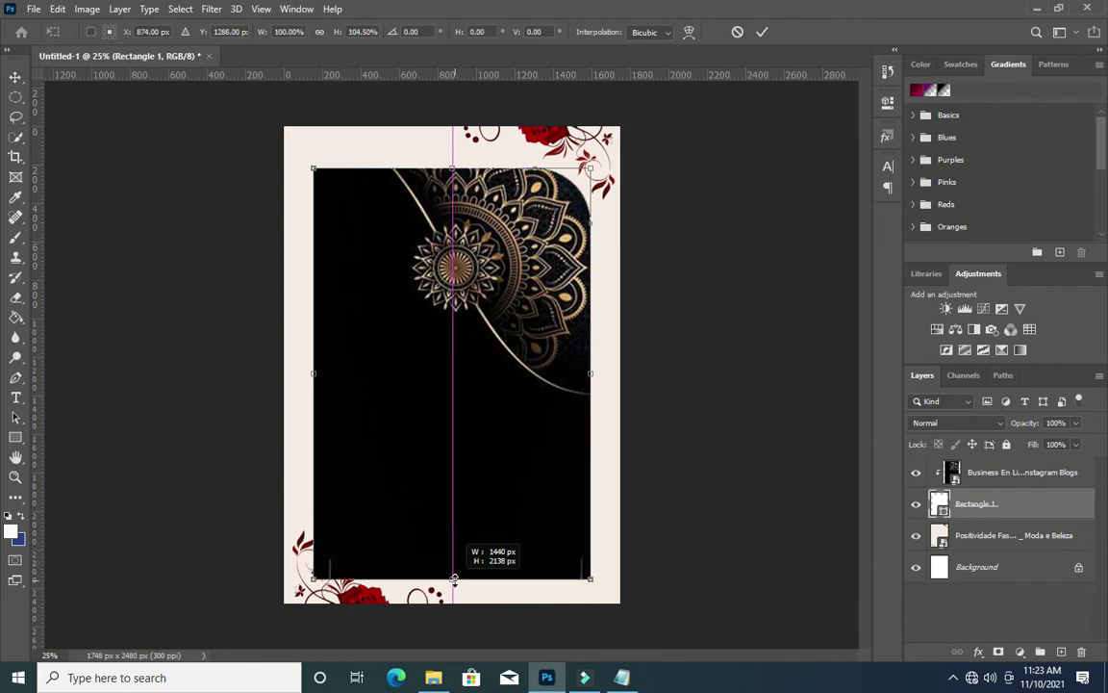
pyautogui.moveTo(454, 579); pyautogui.dragTo(454, 572)
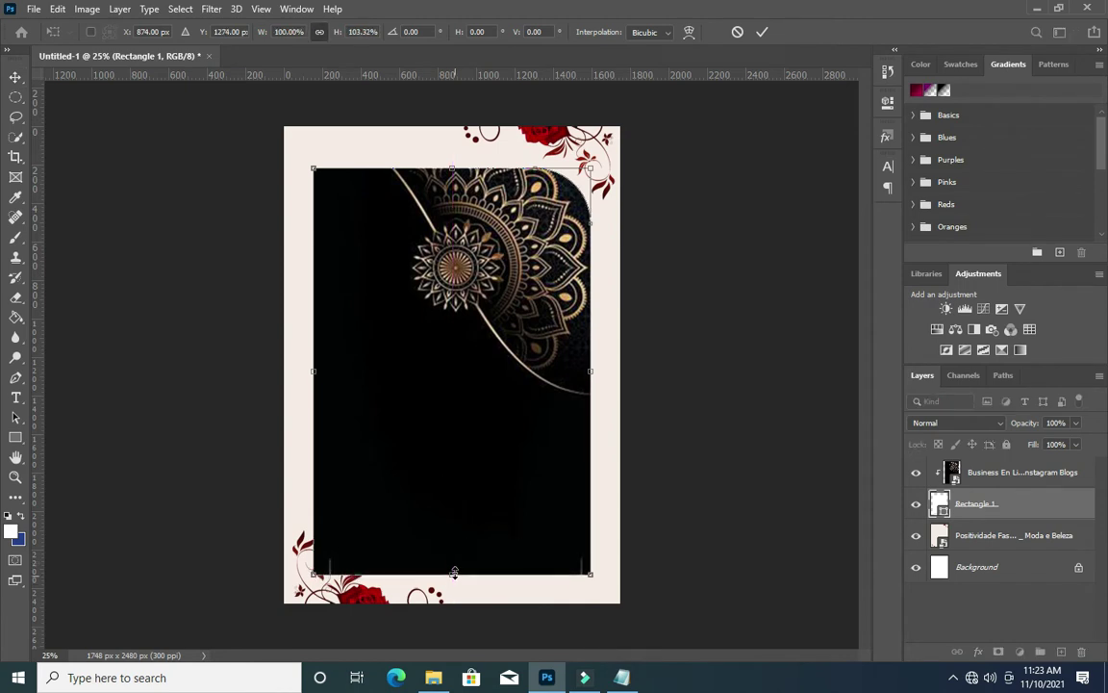
pyautogui.moveTo(451, 168); pyautogui.dragTo(451, 149)
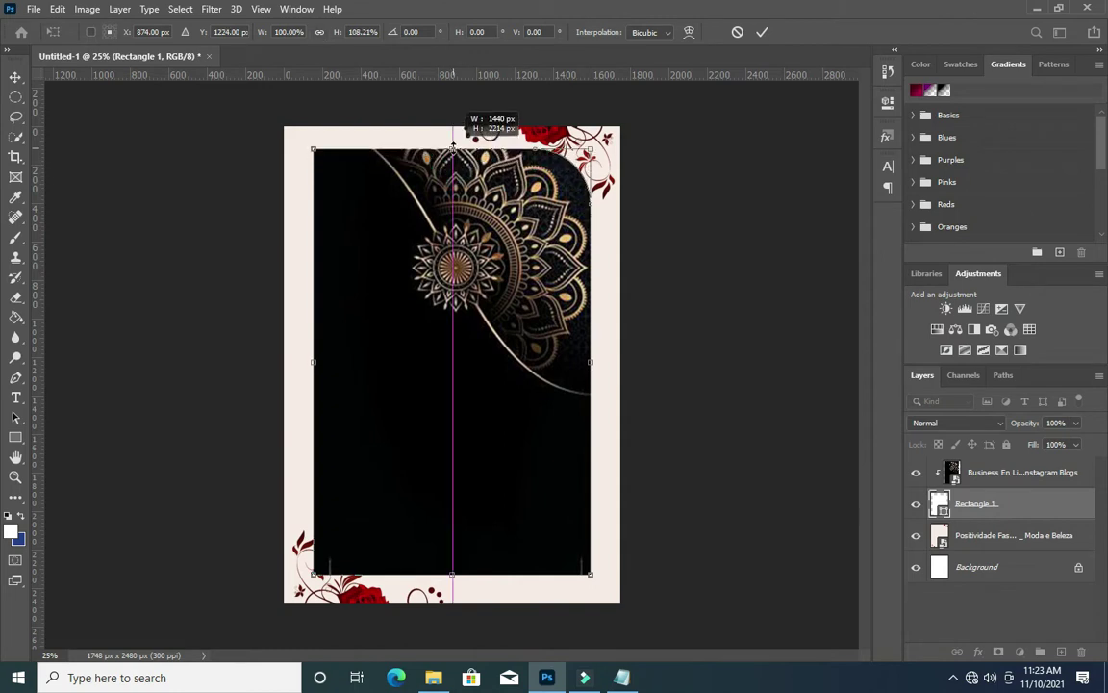
pyautogui.click(763, 32)
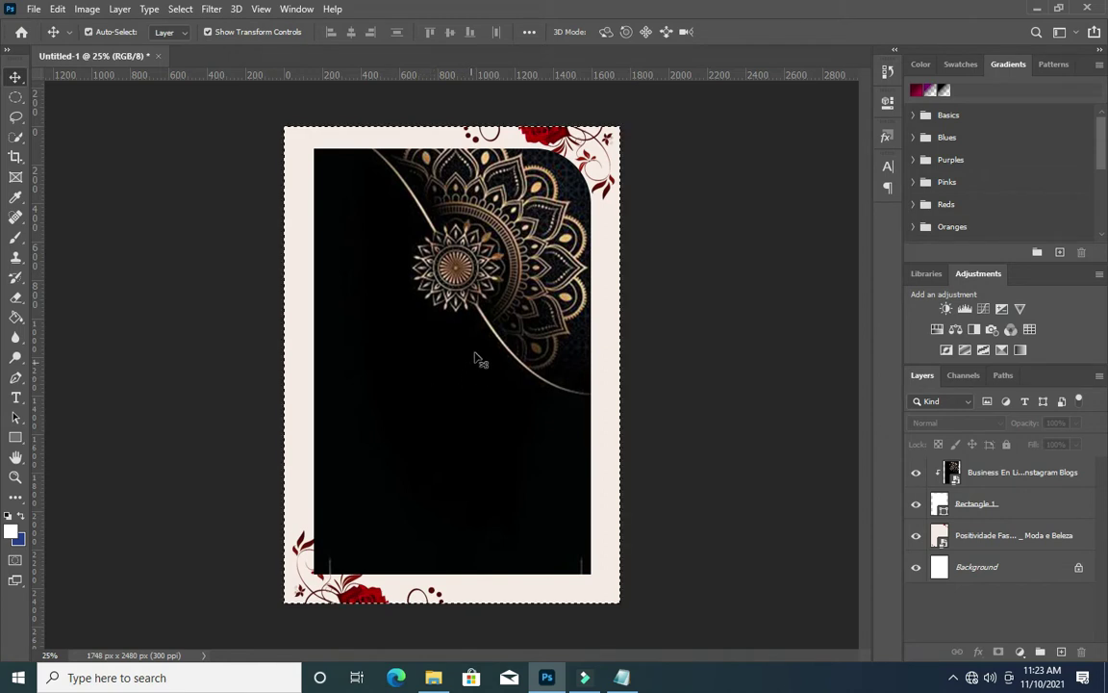
# Re-centre the stretched panel on the page against a whole-page selection.
pyautogui.keyDown('ctrl'); pyautogui.click(976, 508); pyautogui.keyUp('ctrl')
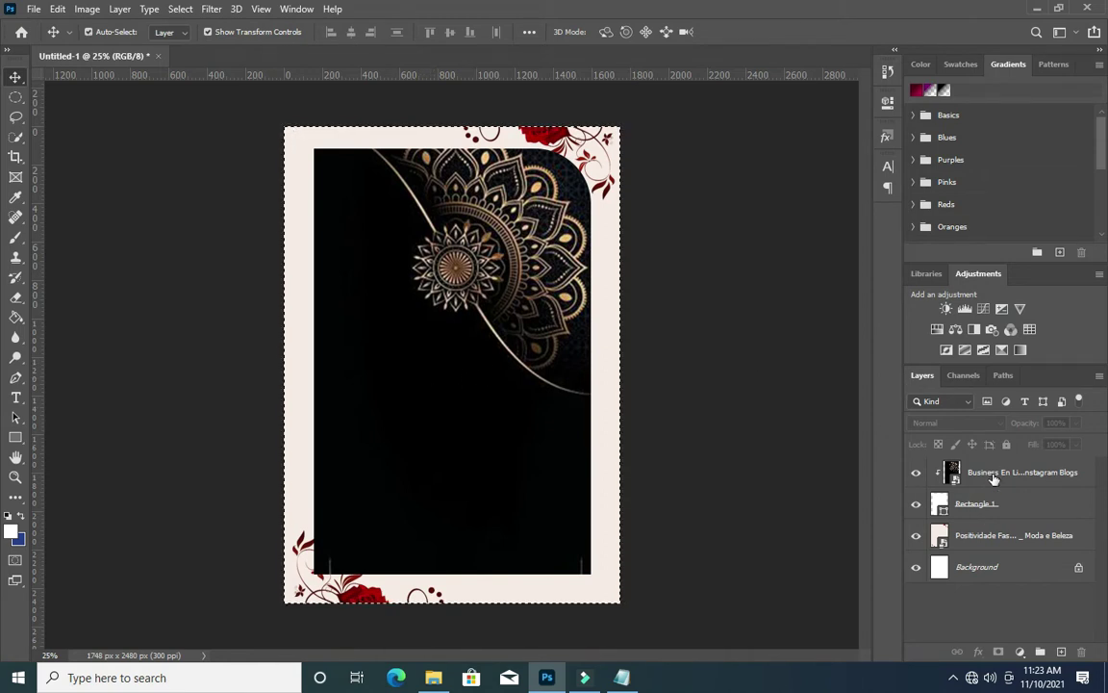
pyautogui.click(988, 471)
pyautogui.click(991, 504)
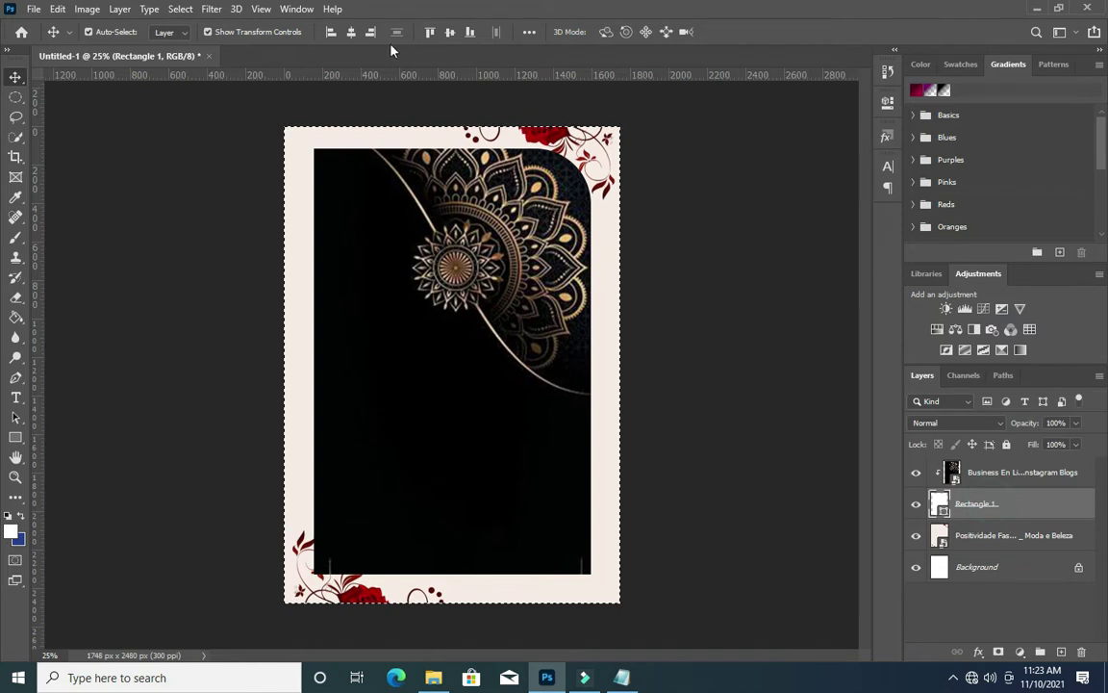
pyautogui.click(350, 31)
pyautogui.click(449, 32)
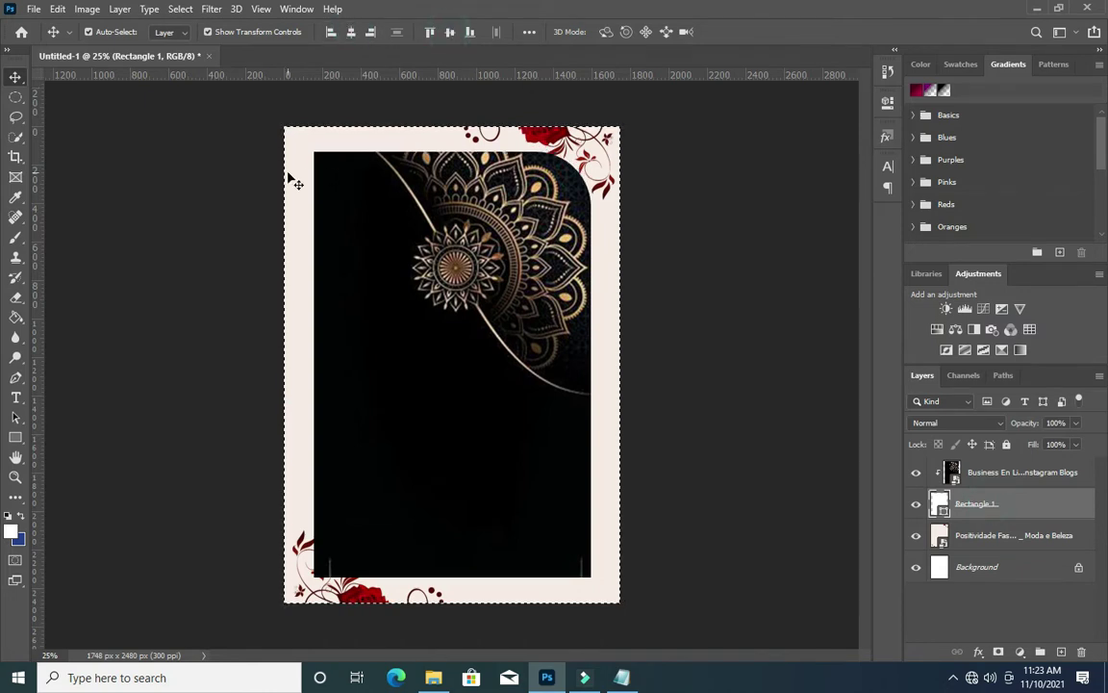
pyautogui.hotkey('ctrl', 'd')
pyautogui.click(673, 279)
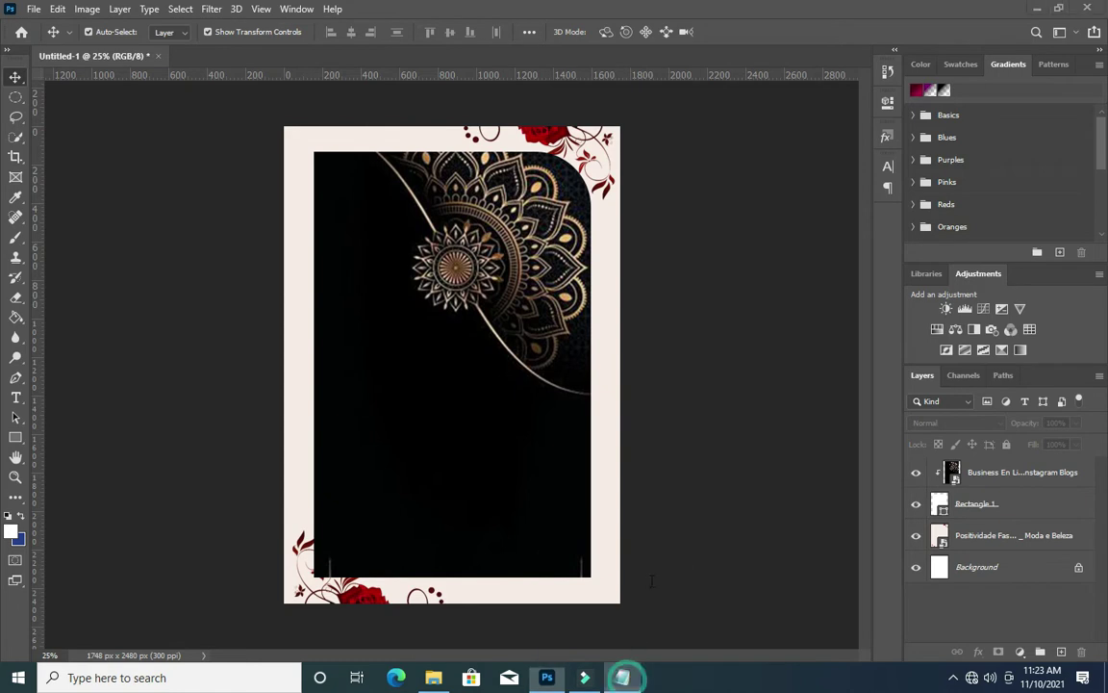
# Copy the 'Special Invitation' line from the wedding text notes.
pyautogui.click(624, 678)
pyautogui.click(273, 202)
pyautogui.hotkey('shift', 'Home')
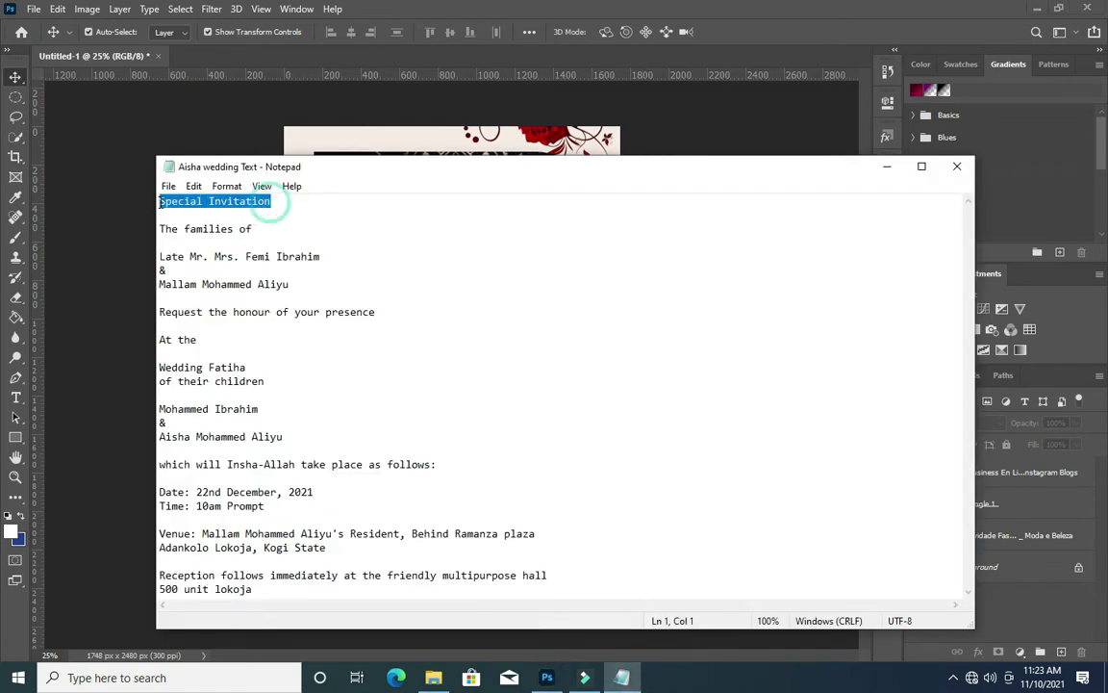
pyautogui.click(887, 167)
# Paste 'Special Invitation' as a text layer on the upper left of the black panel, nudged right.
pyautogui.click(16, 396)
pyautogui.scroll(1, 354, 196)
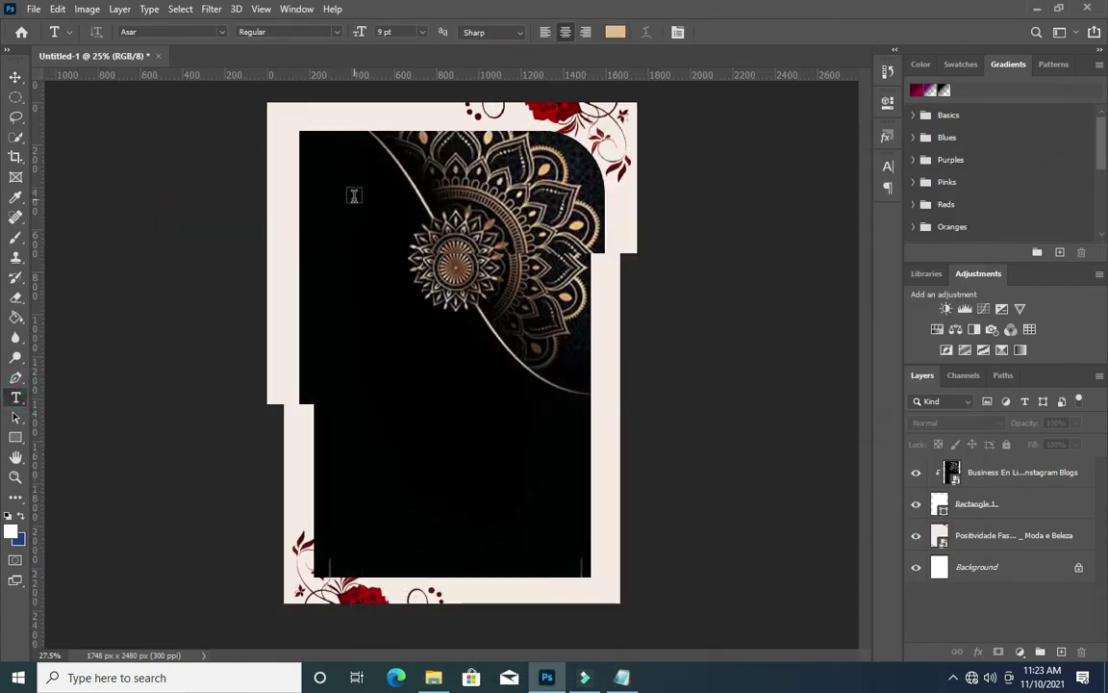
pyautogui.scroll(3, 354, 196)
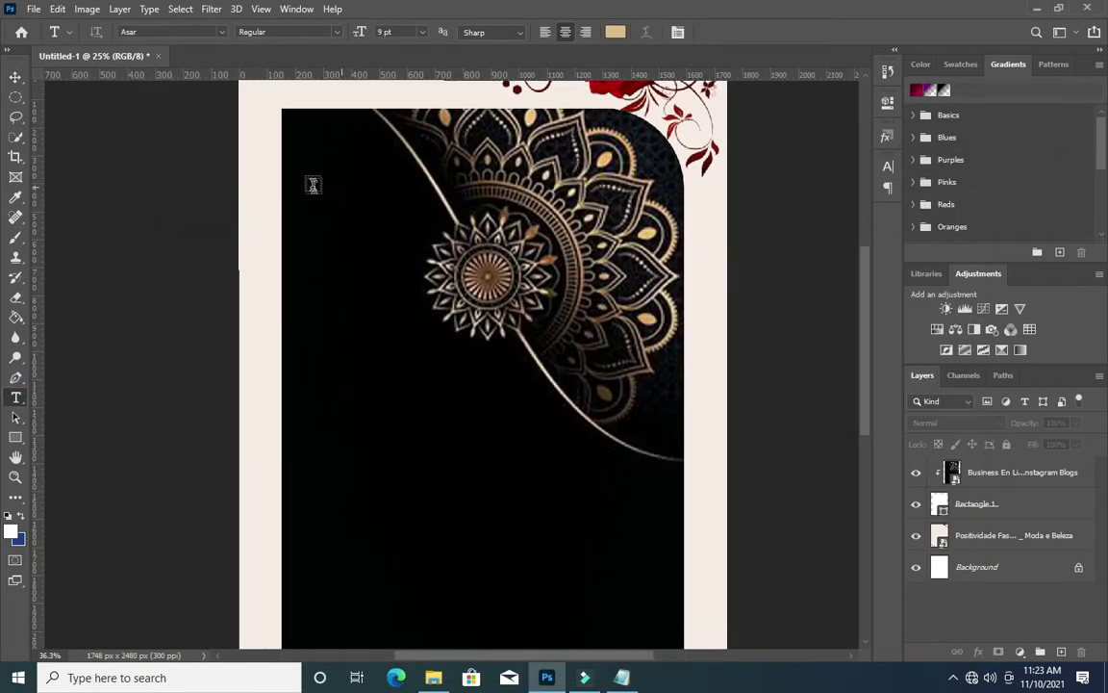
pyautogui.click(311, 249)
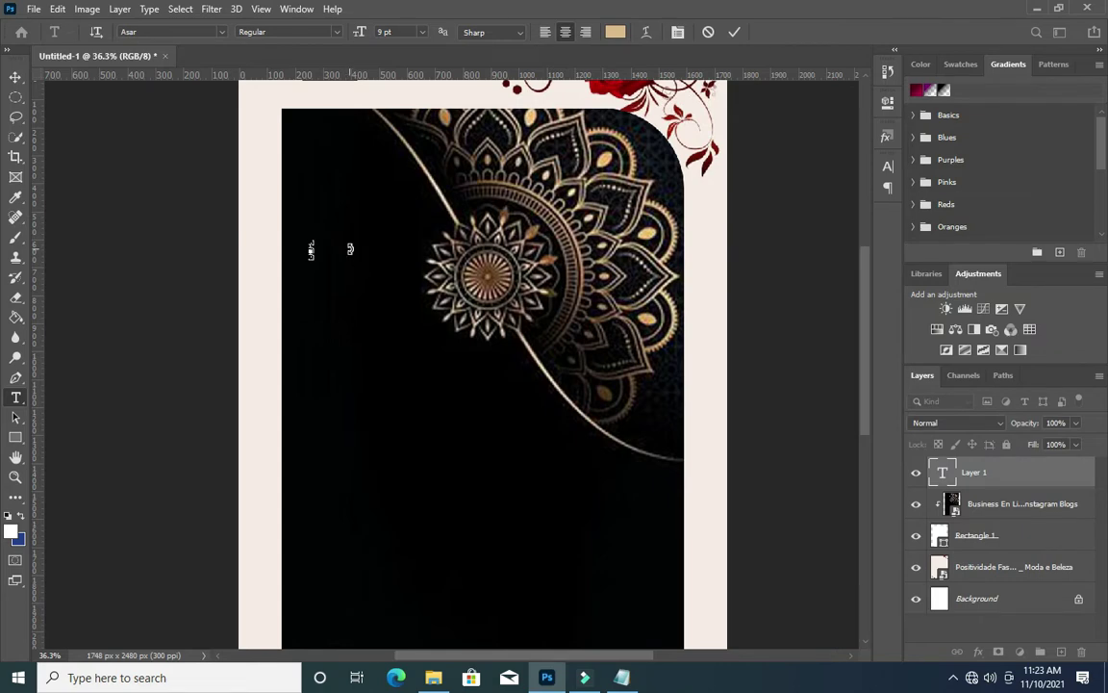
pyautogui.hotkey('ctrl', 'v')
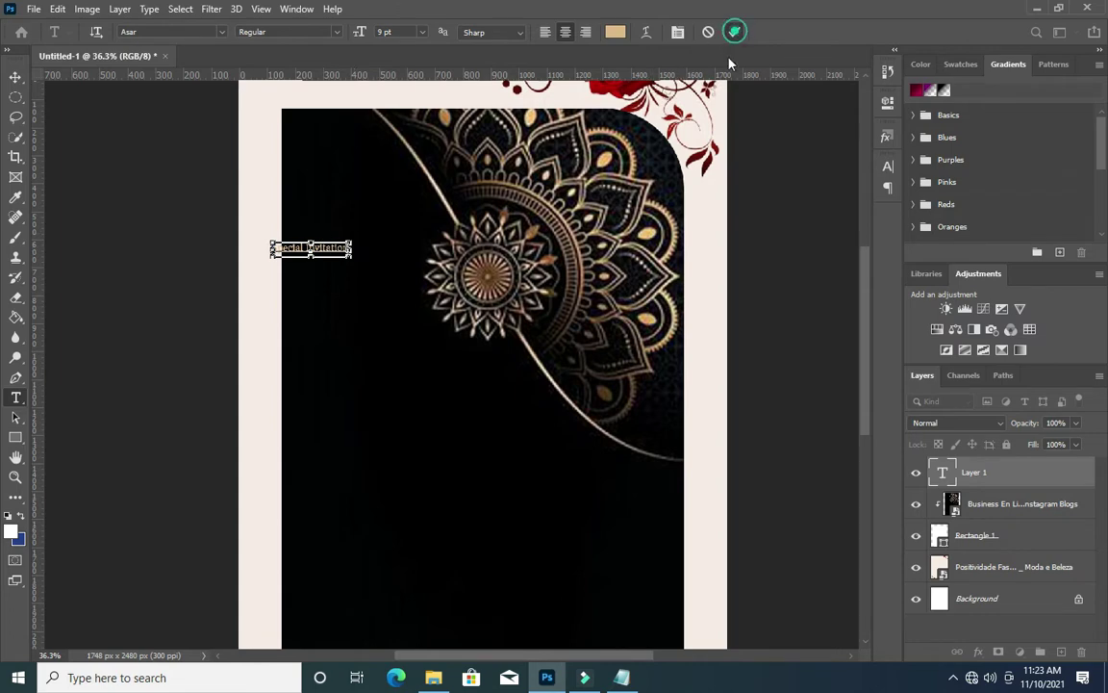
pyautogui.click(734, 31)
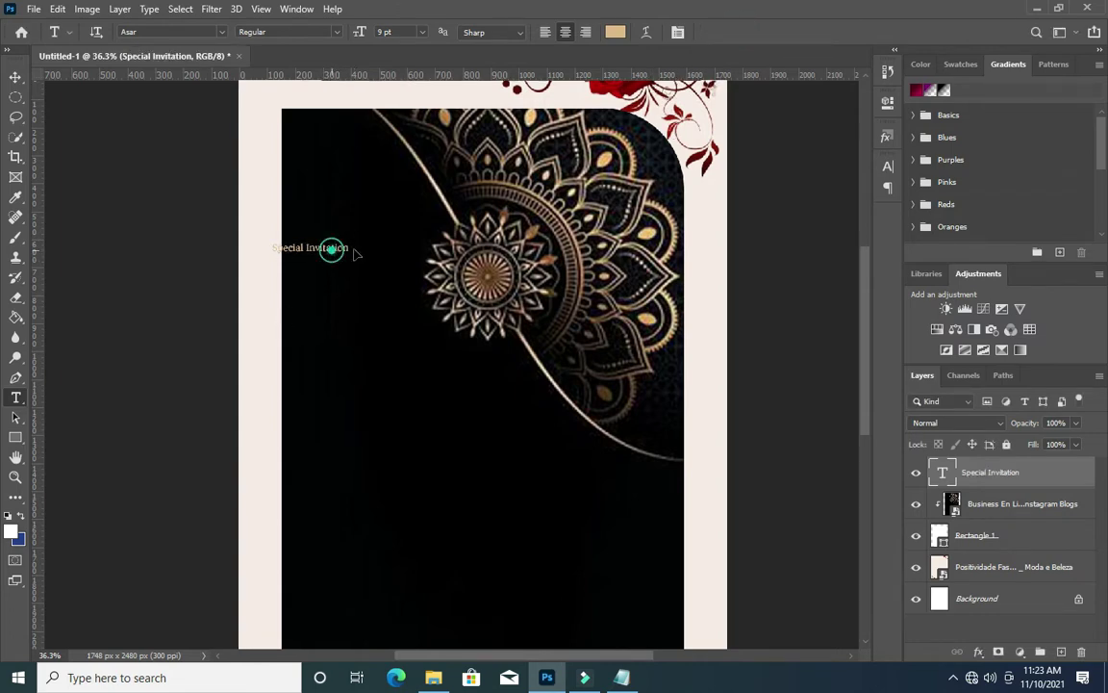
pyautogui.moveTo(332, 250); pyautogui.dragTo(372, 247)
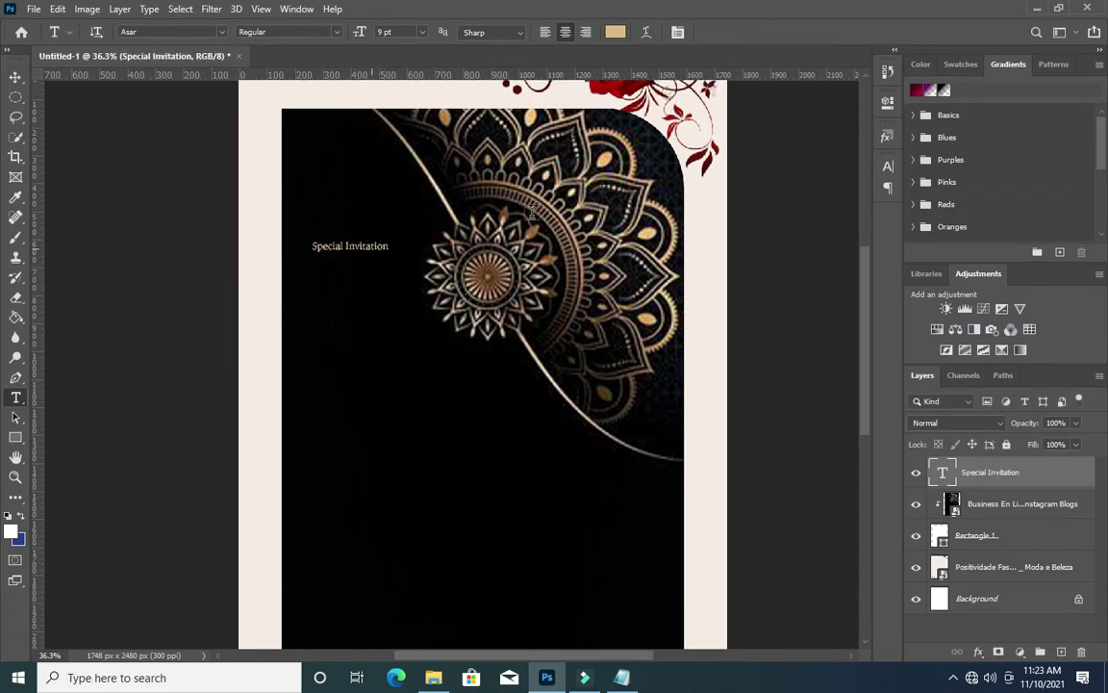
# Set the Special Invitation heading in the AnchorSteamNF font.
pyautogui.click(886, 166)
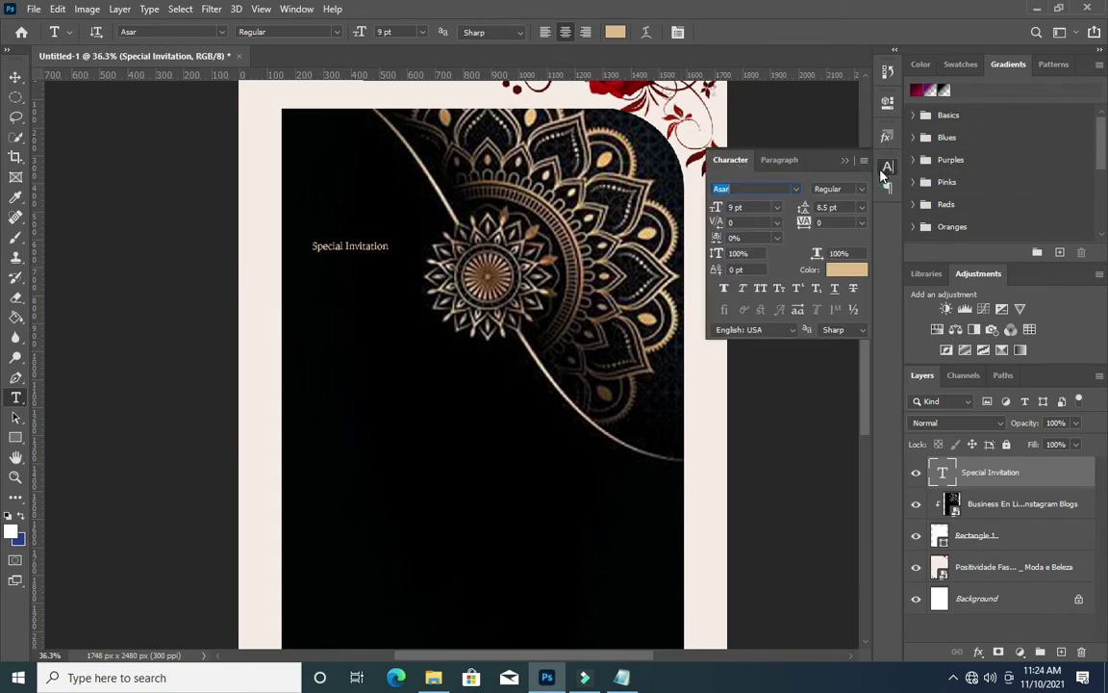
pyautogui.click(796, 189)
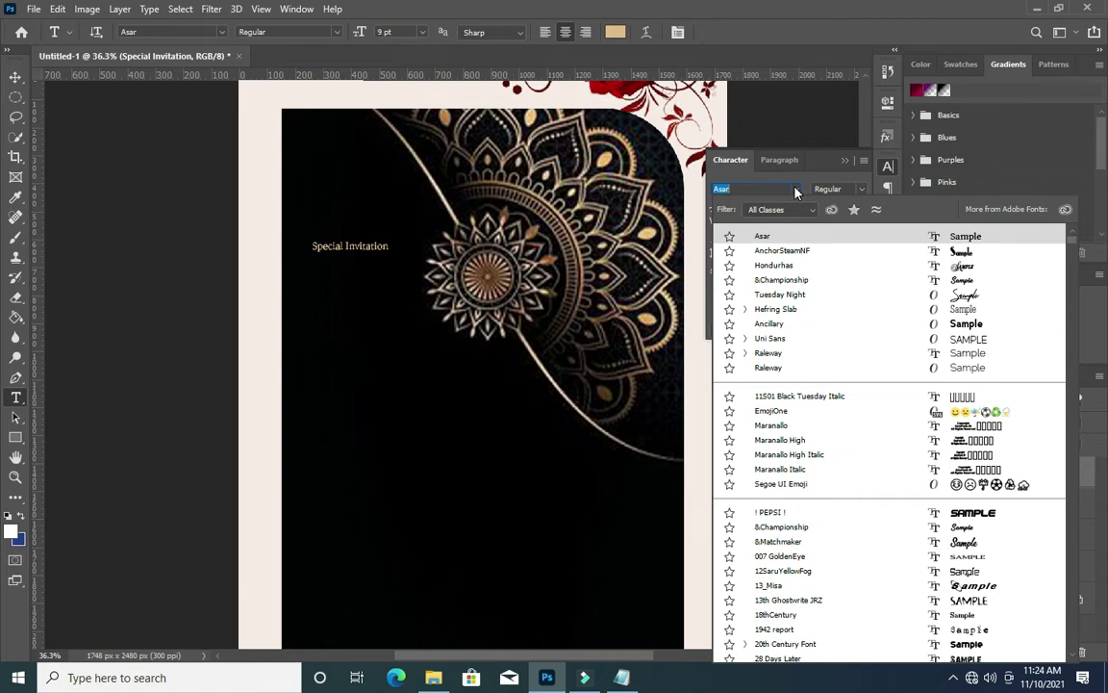
pyautogui.write('a')
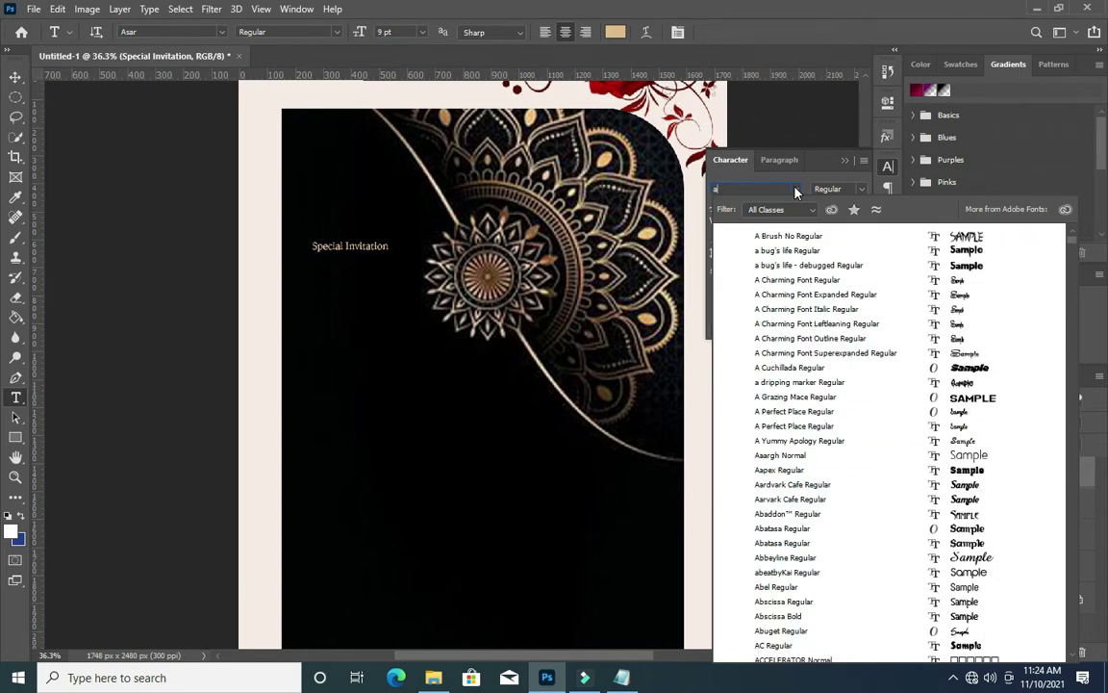
pyautogui.write('nc')
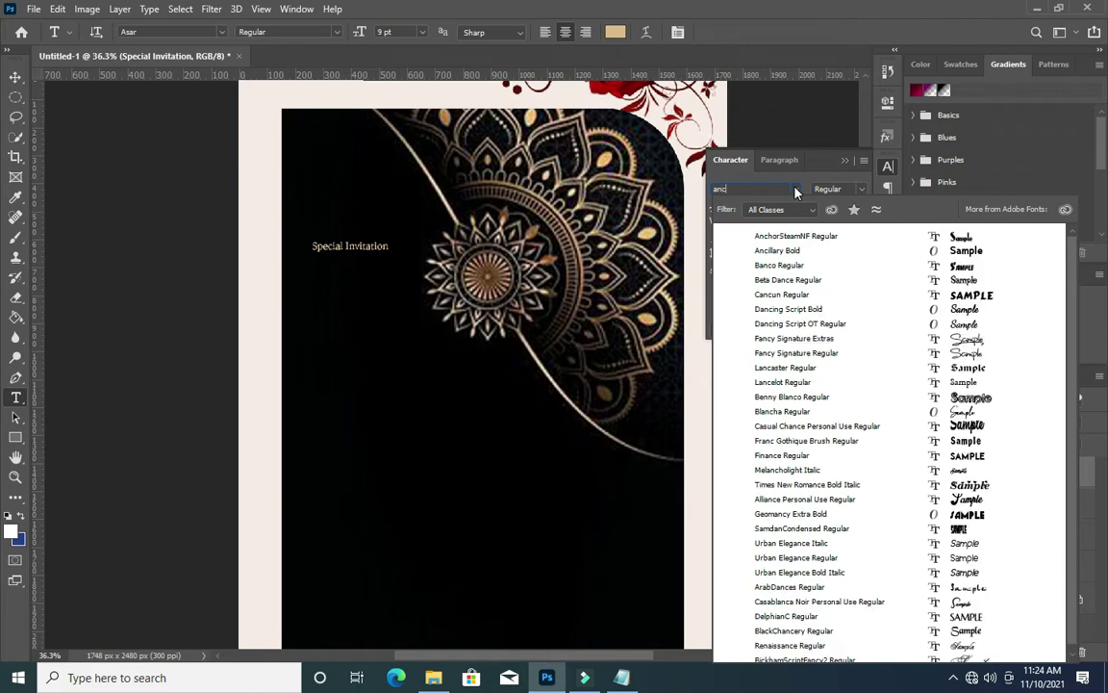
pyautogui.click(813, 236)
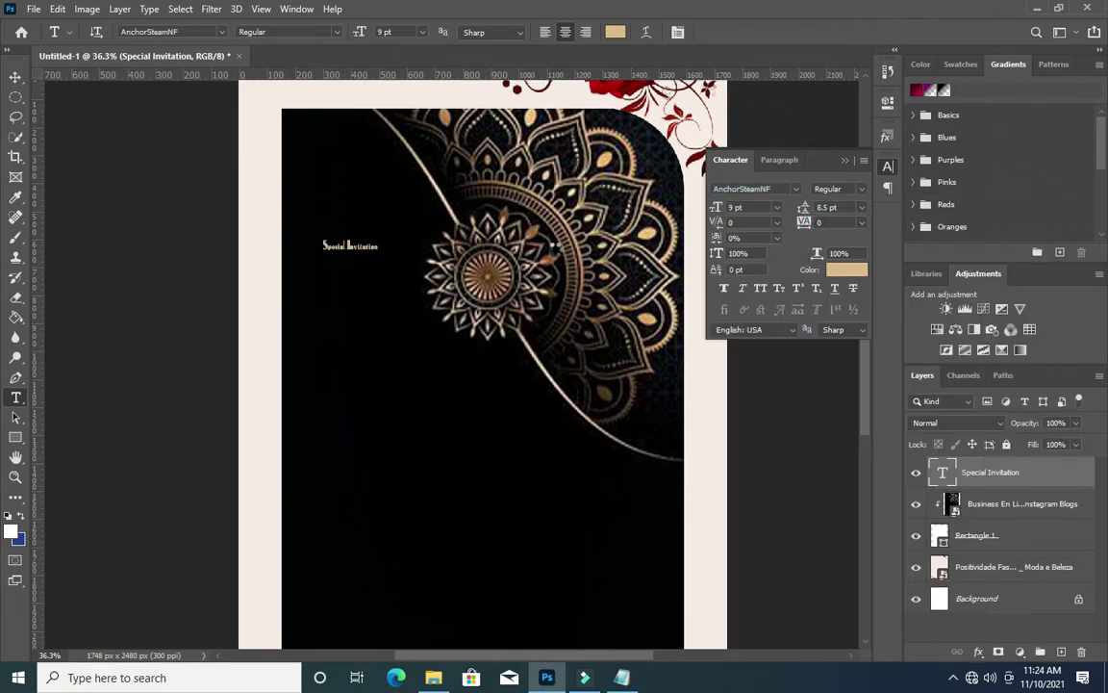
# Scale the heading to about 182.51% and move it 30 px to the right.
pyautogui.click(16, 78)
pyautogui.moveTo(381, 252)
pyautogui.mouseDown()
pyautogui.moveTo(424, 259)
pyautogui.moveTo(373, 285)
pyautogui.moveTo(373, 273)
pyautogui.mouseUp()
pyautogui.click(764, 32)
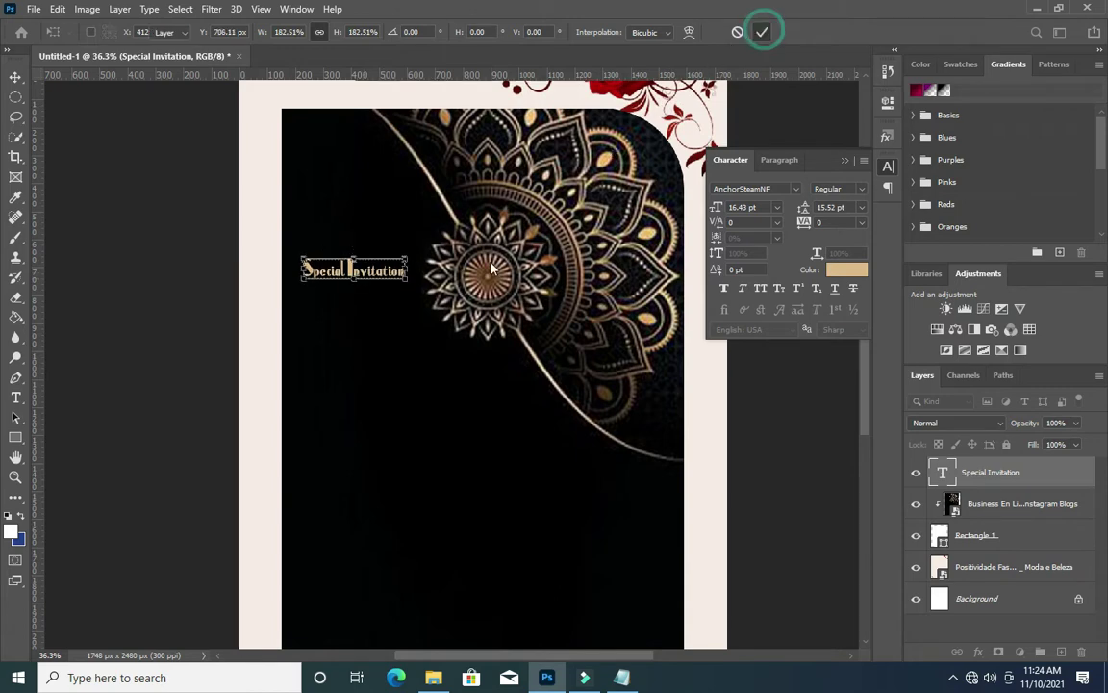
pyautogui.click(243, 312)
pyautogui.moveTo(338, 277); pyautogui.dragTo(348, 277)
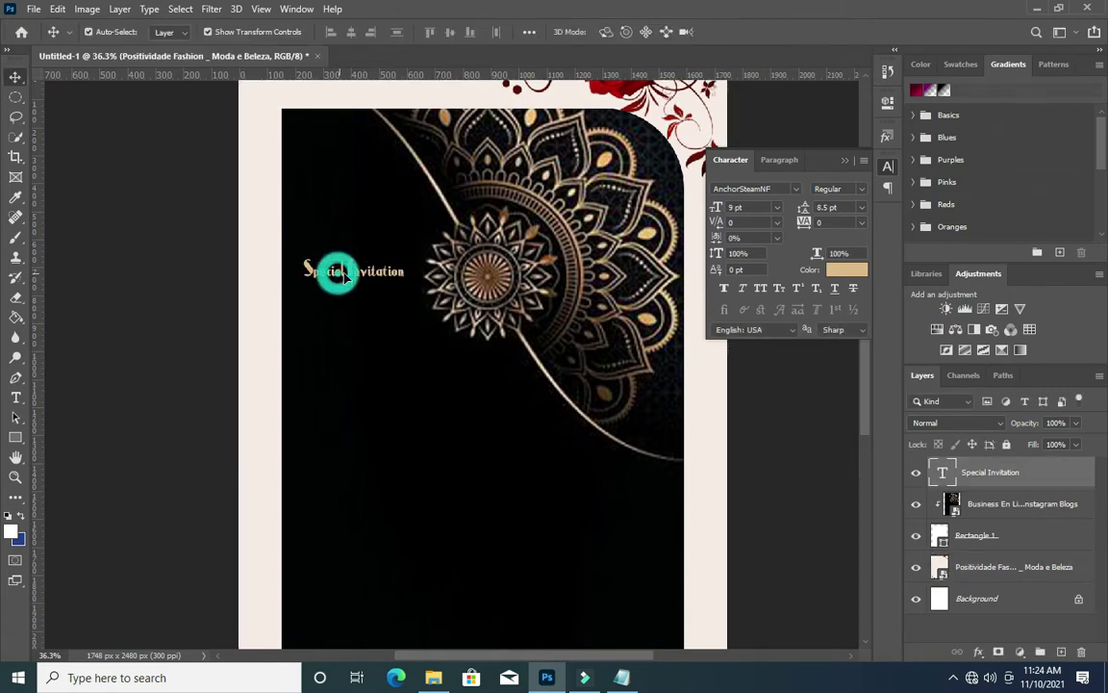
pyautogui.click(149, 299)
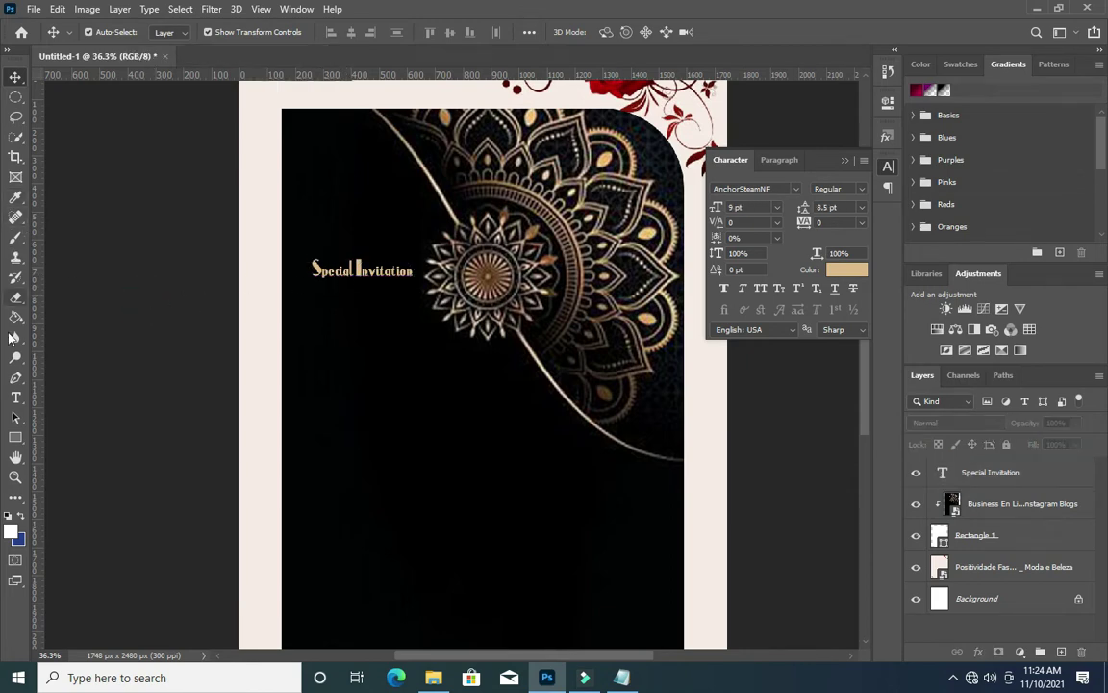
# Draw a thin gold-filled bar just under the Special Invitation heading.
pyautogui.click(19, 438)
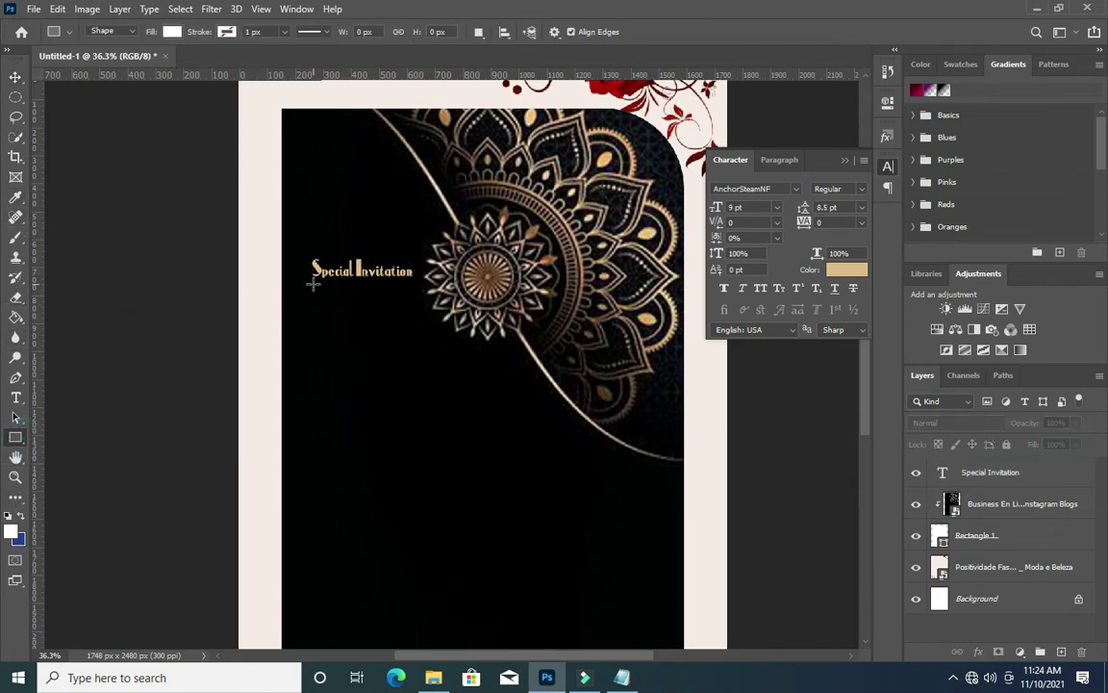
pyautogui.moveTo(314, 283); pyautogui.dragTo(411, 286)
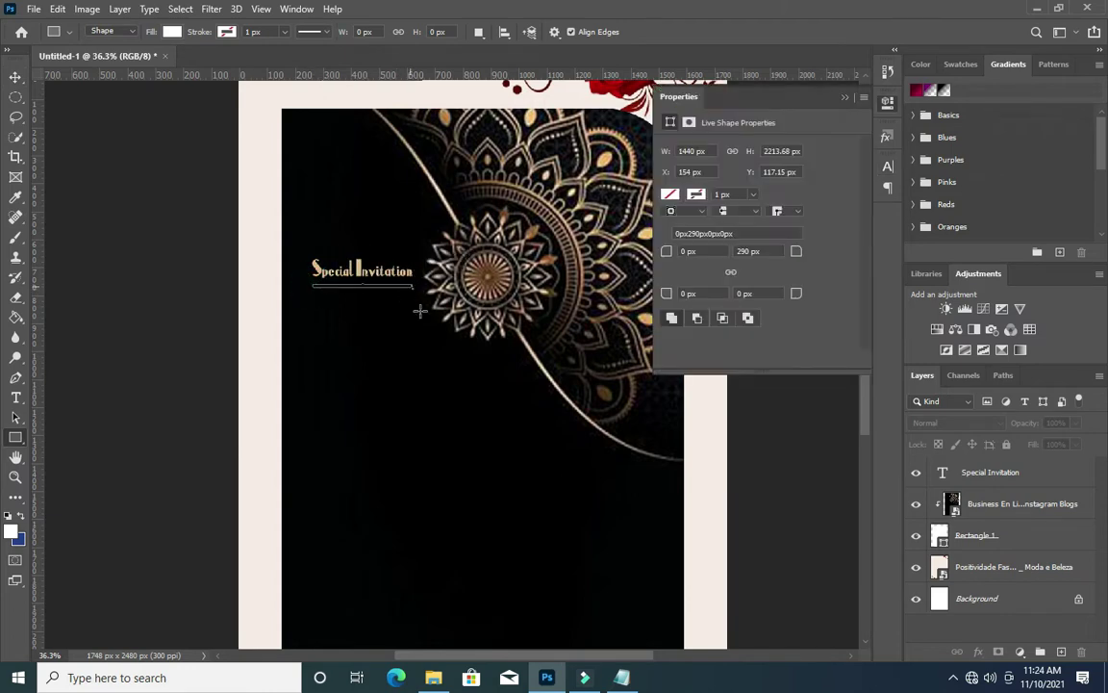
pyautogui.click(670, 195)
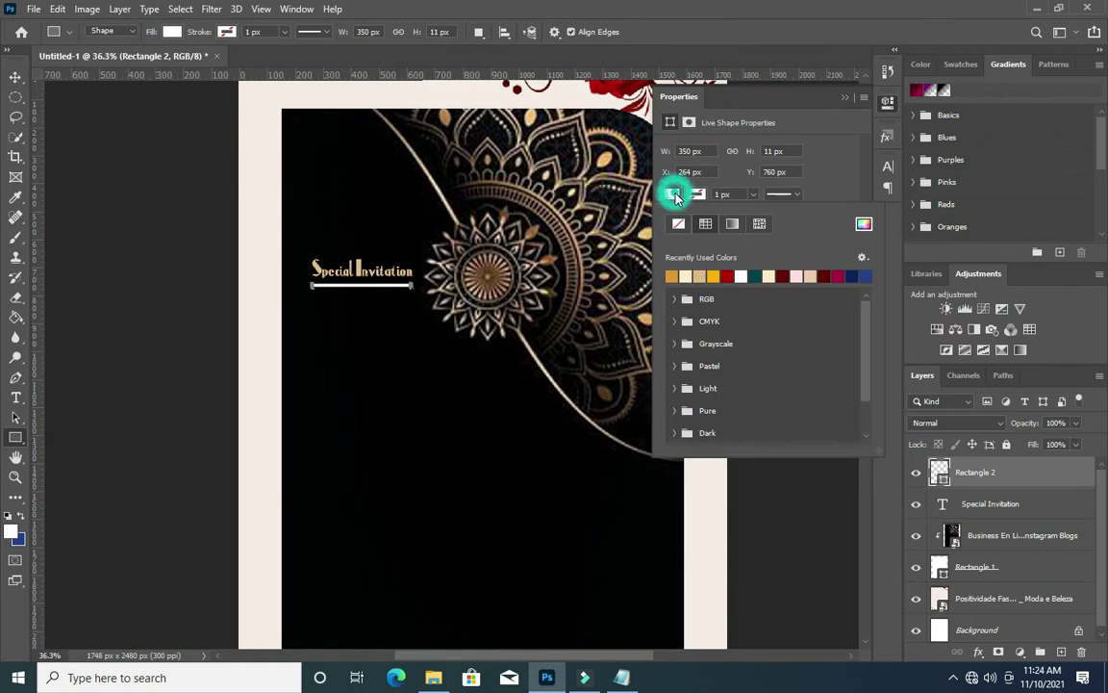
pyautogui.click(672, 276)
pyautogui.click(751, 85)
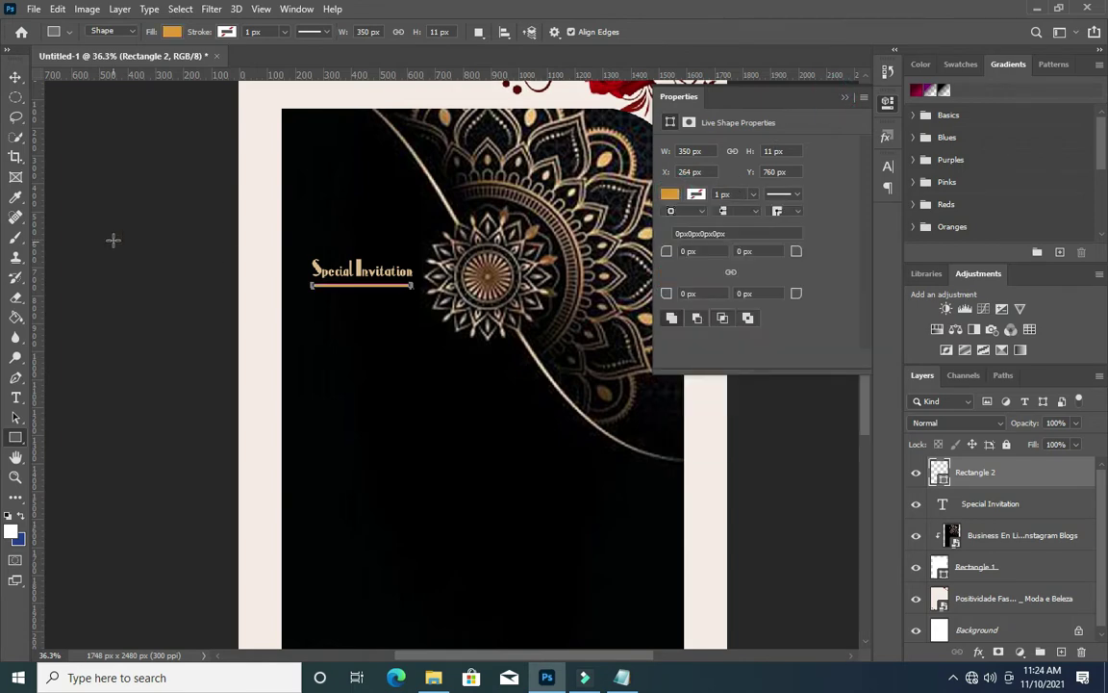
# Select the gold divider and nudge it up closer to the heading.
pyautogui.click(16, 77)
pyautogui.click(168, 306)
pyautogui.click(351, 294)
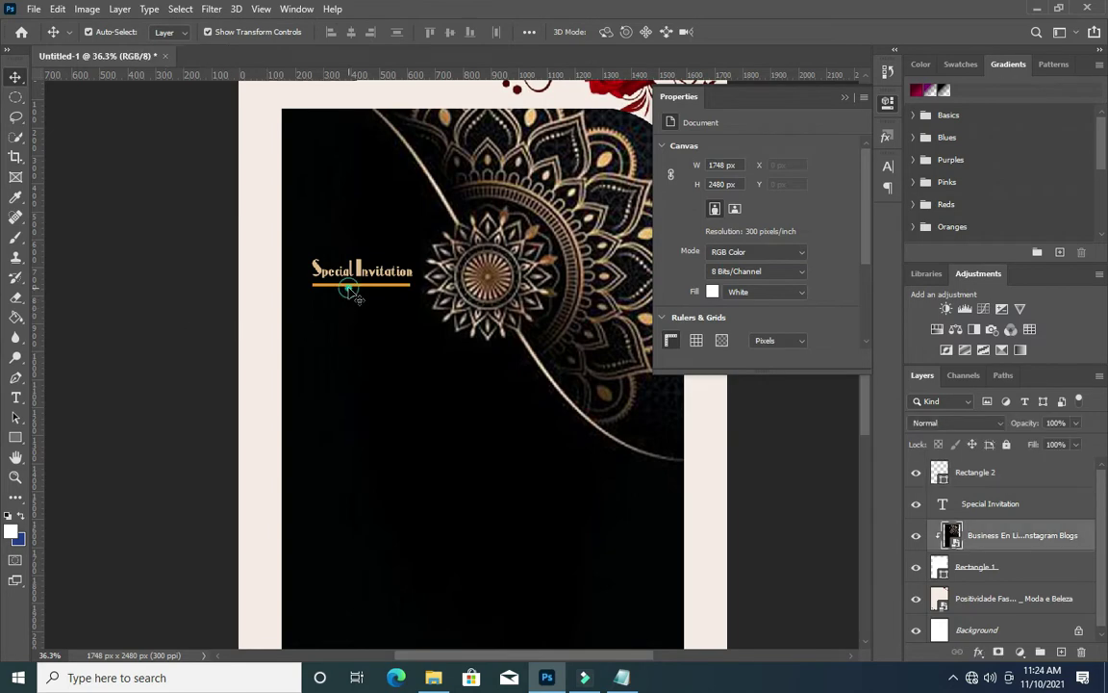
pyautogui.click(354, 286)
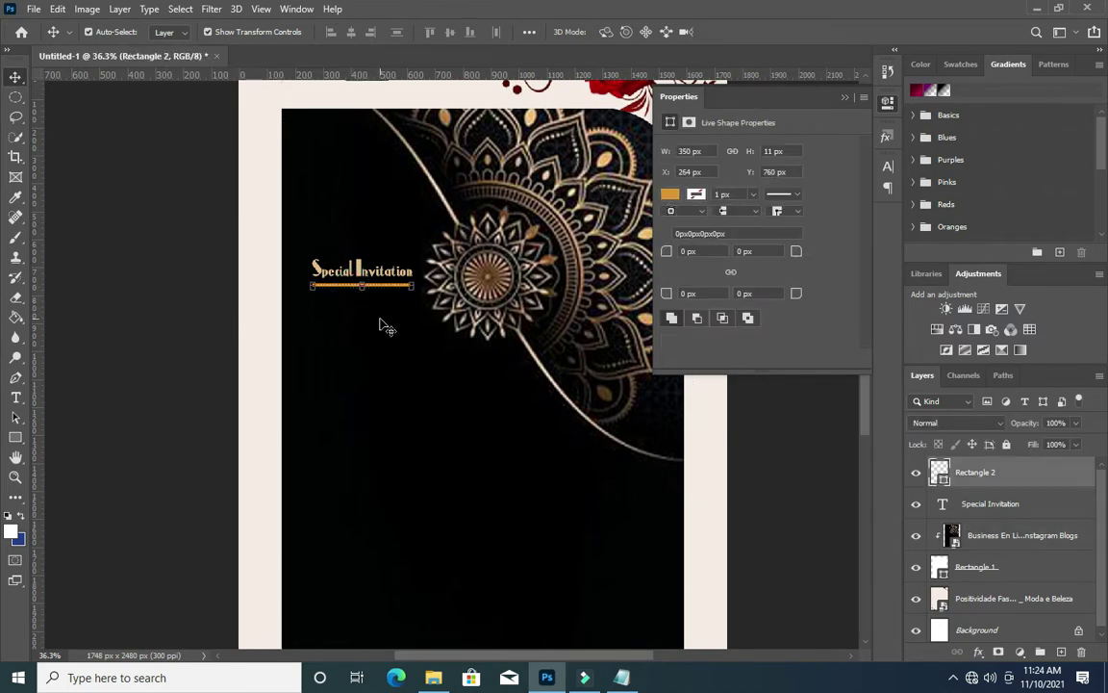
pyautogui.press('Up')
pyautogui.press('Up')
pyautogui.press('Up')
# Reduce the gold divider's height to about 8.5 px and close the shape properties.
pyautogui.scroll(5, 363, 284)
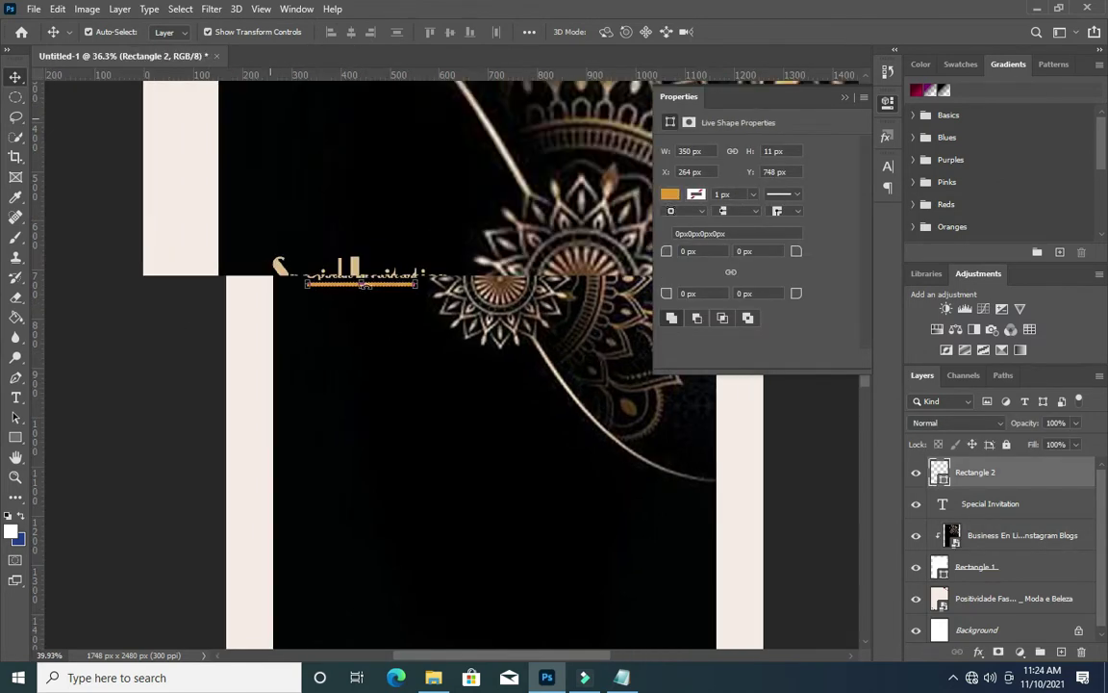
pyautogui.scroll(4, 365, 289)
pyautogui.scroll(3, 354, 297)
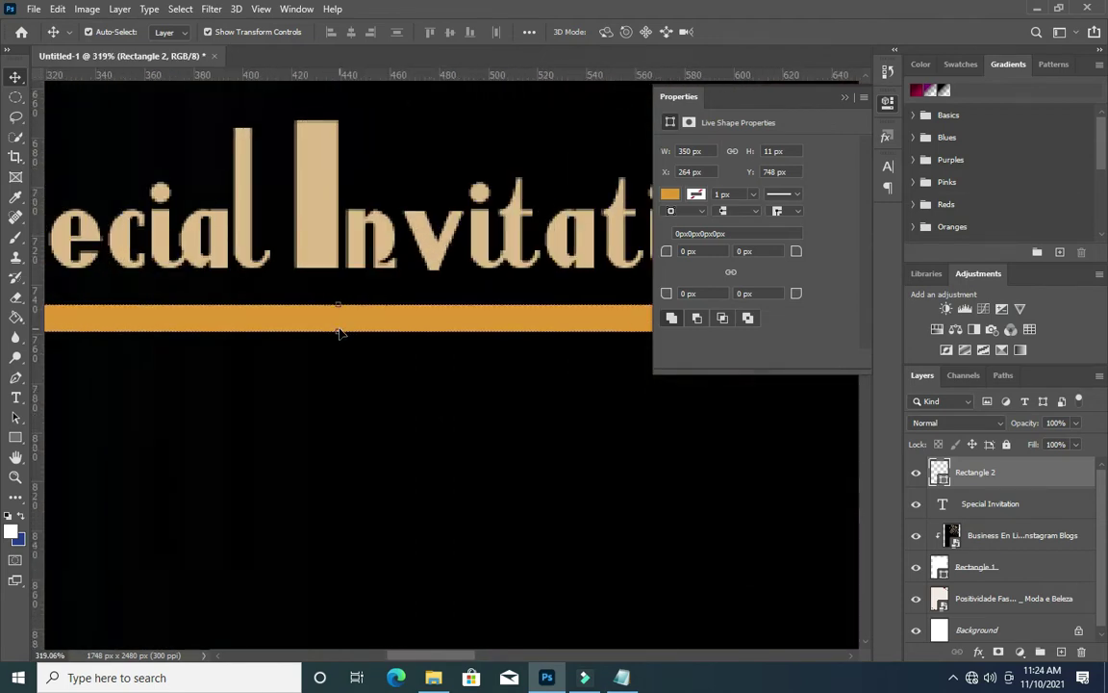
pyautogui.moveTo(339, 302); pyautogui.dragTo(339, 310)
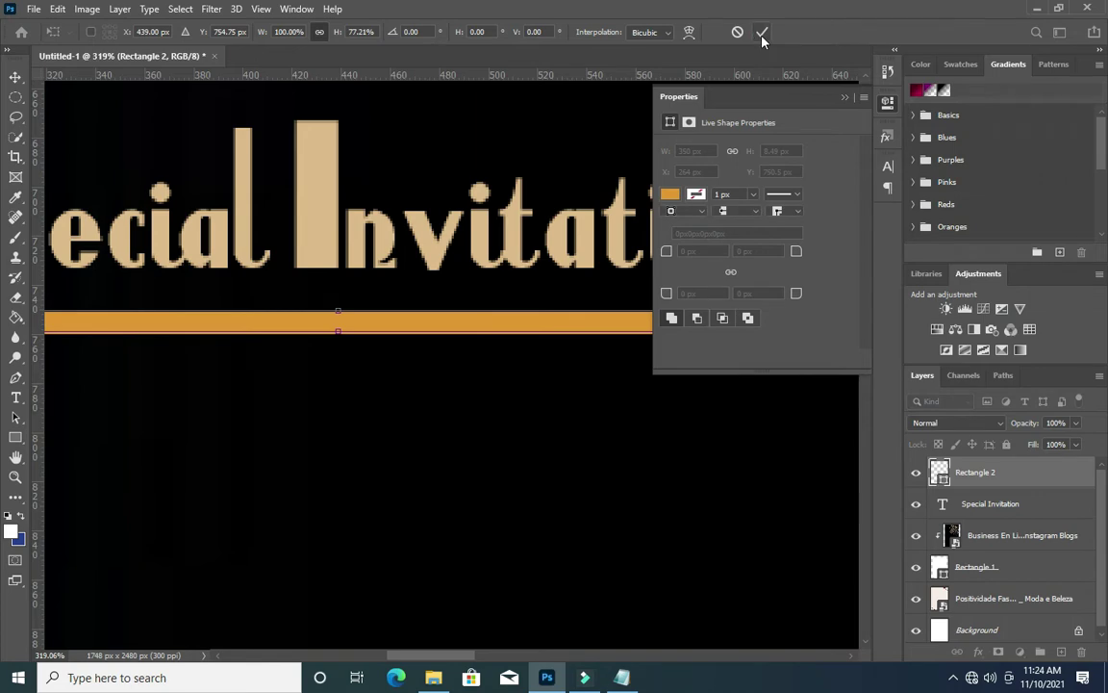
pyautogui.scroll(-3, 385, 385)
pyautogui.scroll(-3, 383, 395)
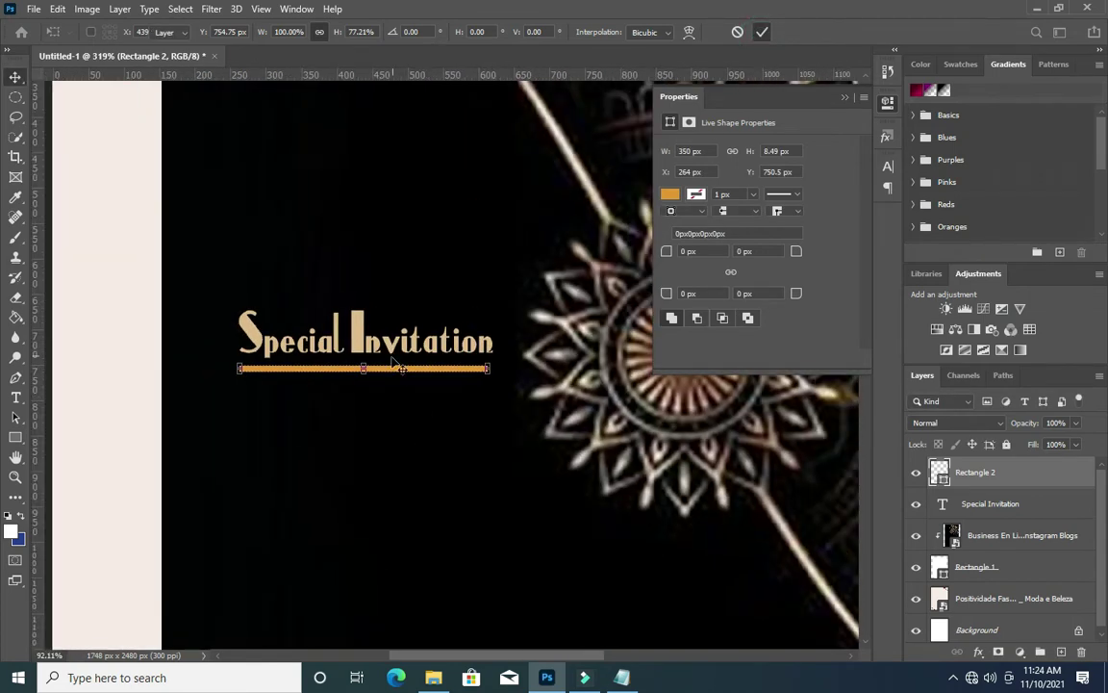
pyautogui.scroll(-3, 392, 358)
pyautogui.press('Return')
pyautogui.click(843, 98)
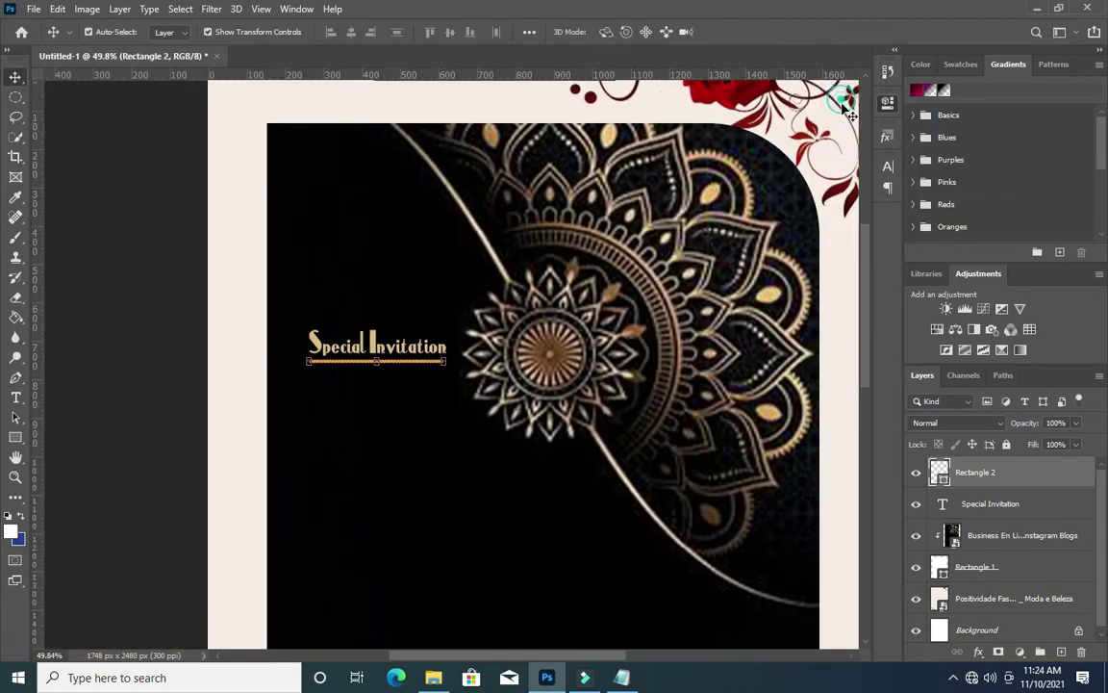
# Apply a 0° Motion Blur with distance 61 to the divider as a smart filter.
pyautogui.click(212, 9)
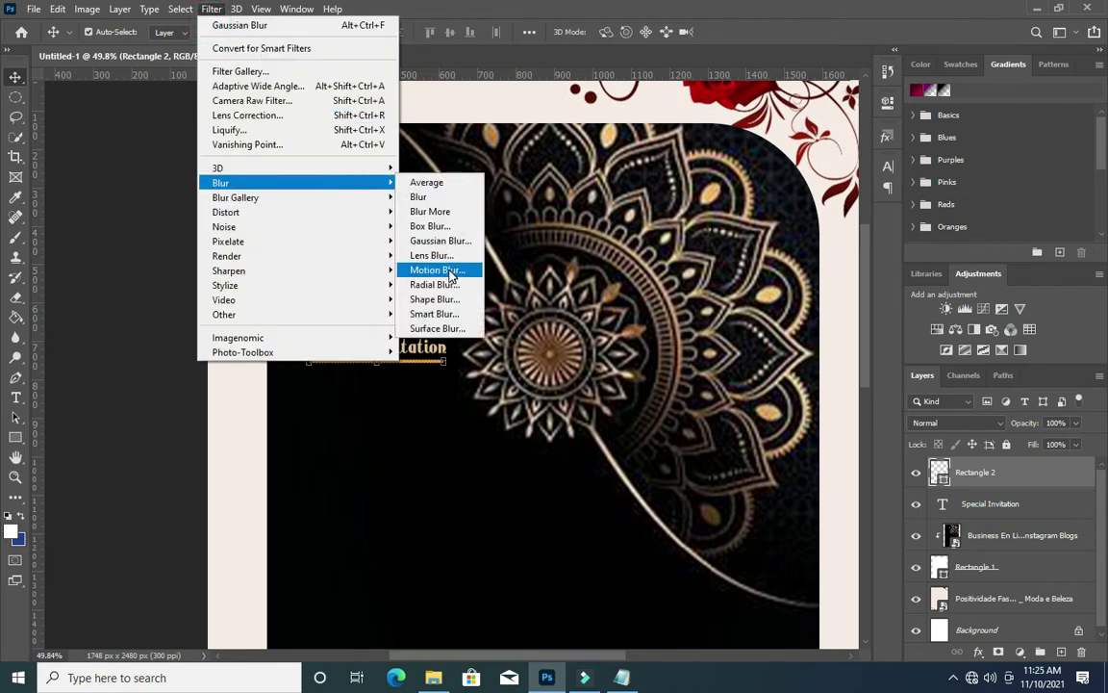
pyautogui.moveTo(221, 183)
pyautogui.click(447, 274)
pyautogui.click(498, 256)
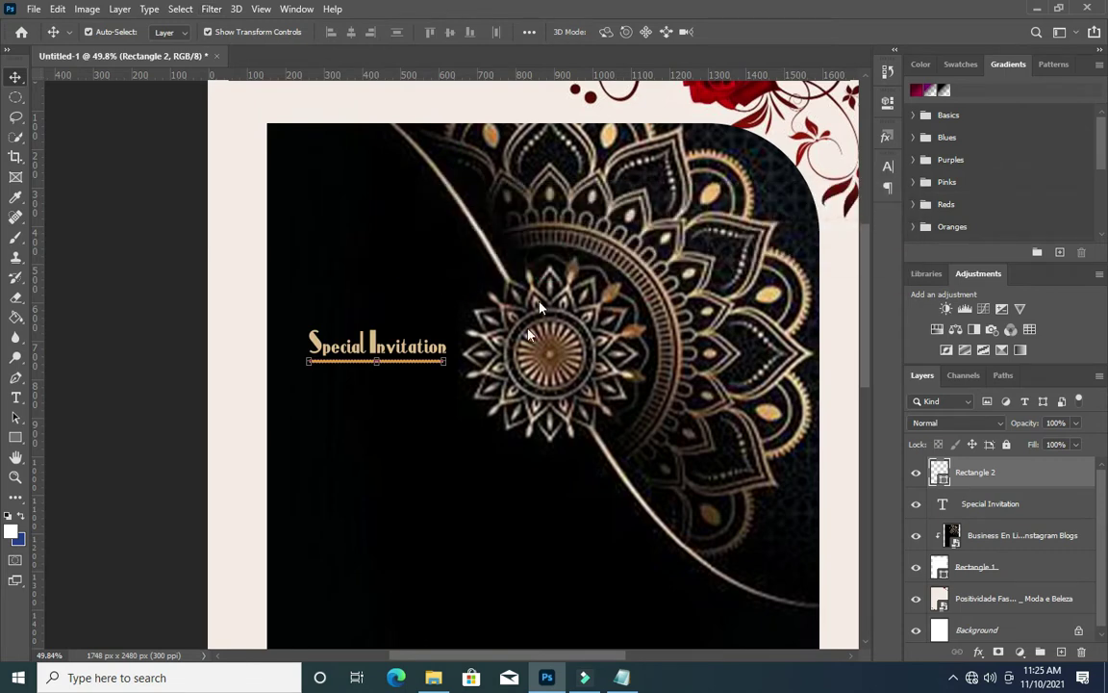
pyautogui.moveTo(561, 114); pyautogui.dragTo(647, 120)
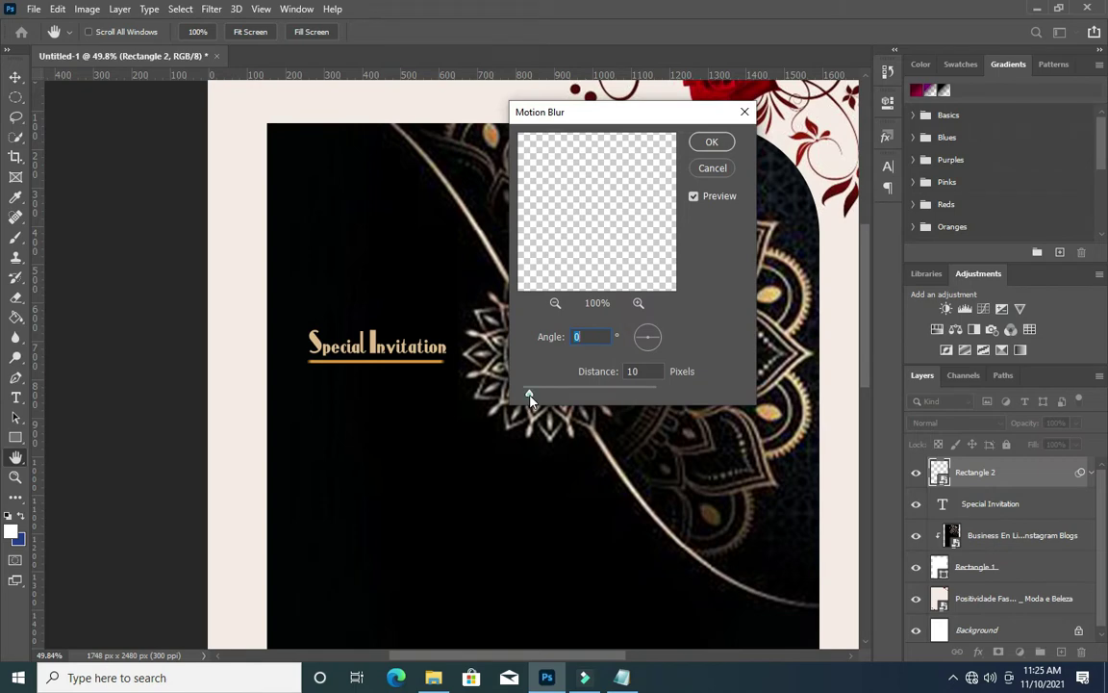
pyautogui.moveTo(530, 398); pyautogui.dragTo(546, 398)
pyautogui.moveTo(545, 398); pyautogui.dragTo(562, 398)
pyautogui.click(713, 142)
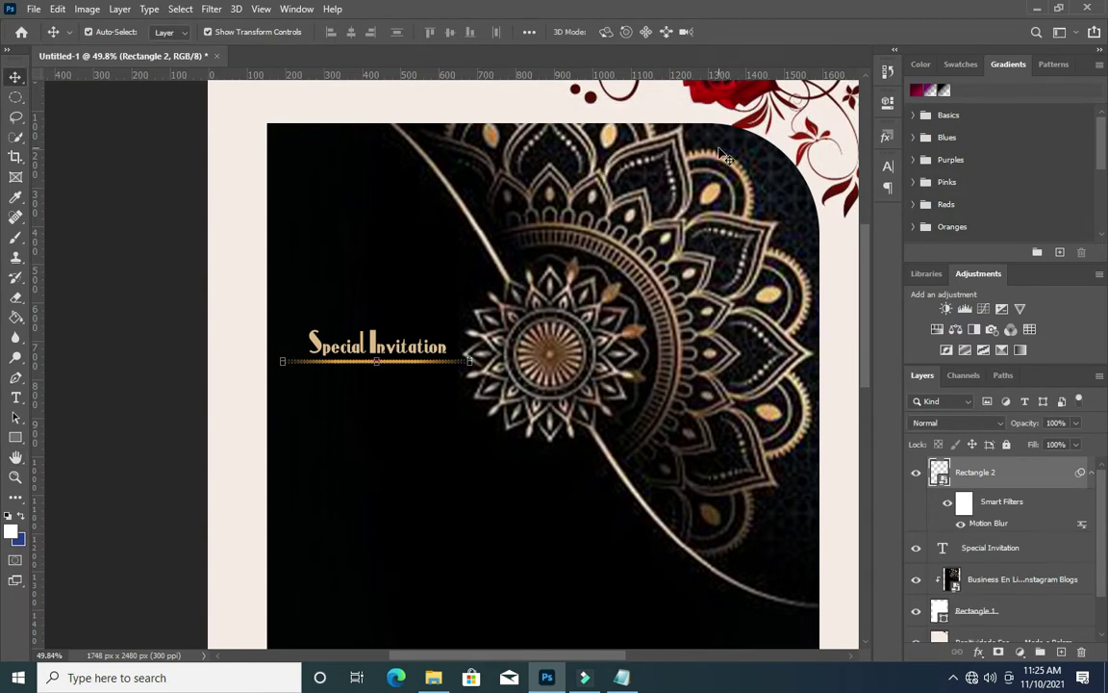
pyautogui.click(111, 252)
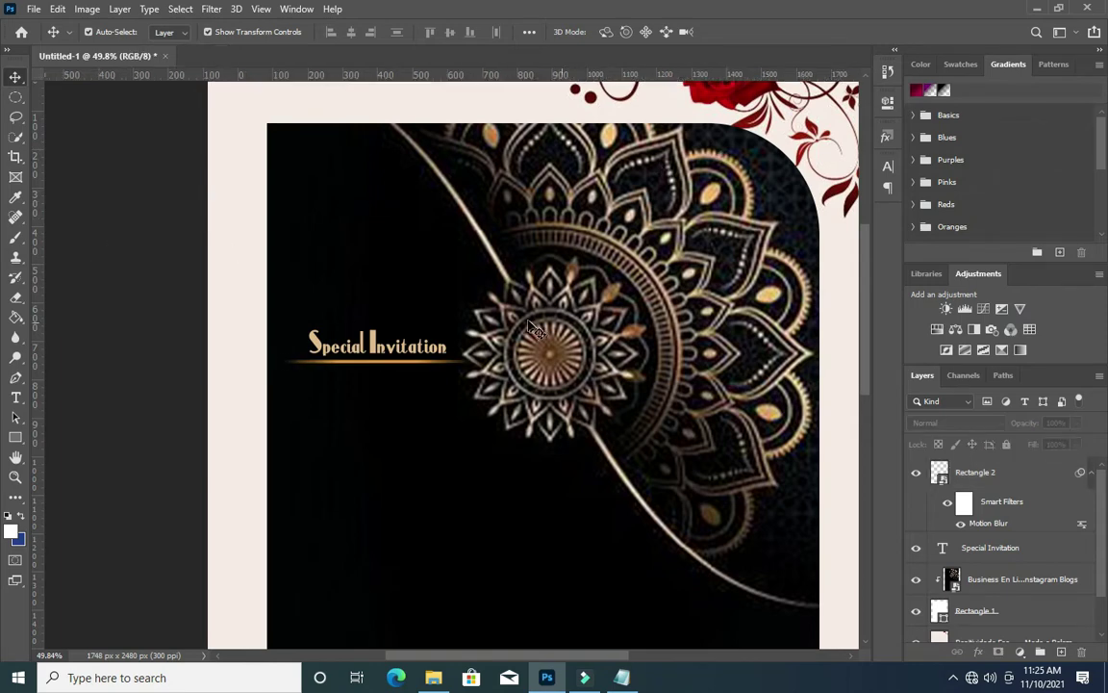
pyautogui.scroll(-2, 504, 323)
pyautogui.scroll(-1, 503, 322)
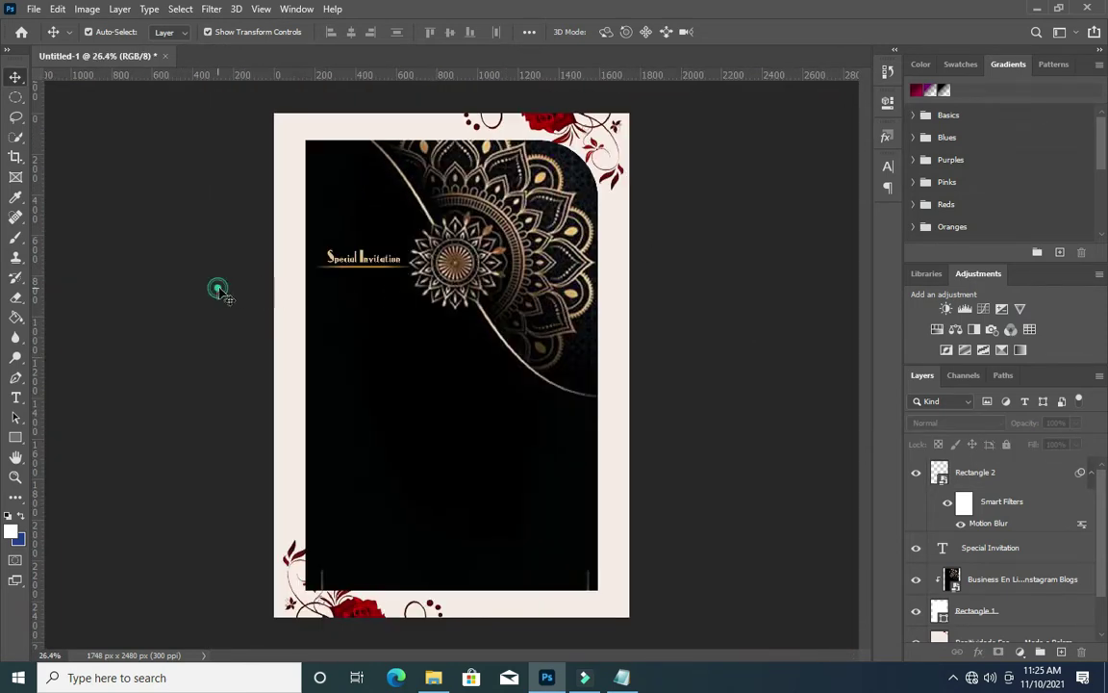
# Duplicate the Special Invitation title just below itself and stack the copy above Rectangle 2.
pyautogui.scroll(1, 361, 261)
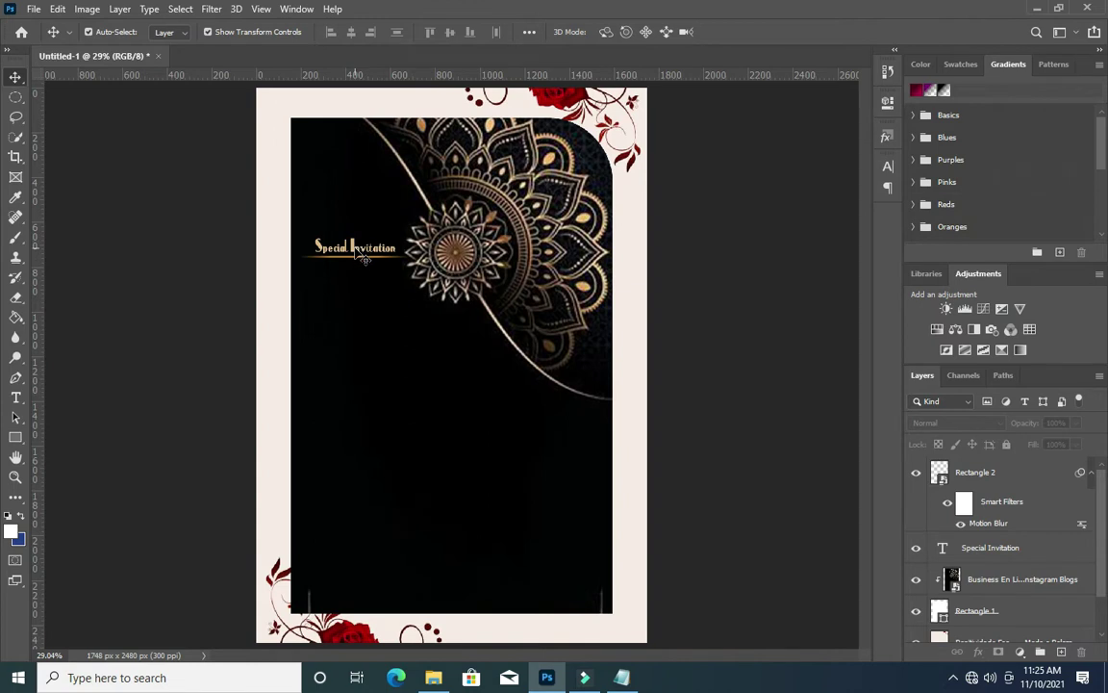
pyautogui.moveTo(360, 251); pyautogui.dragTo(364, 283)
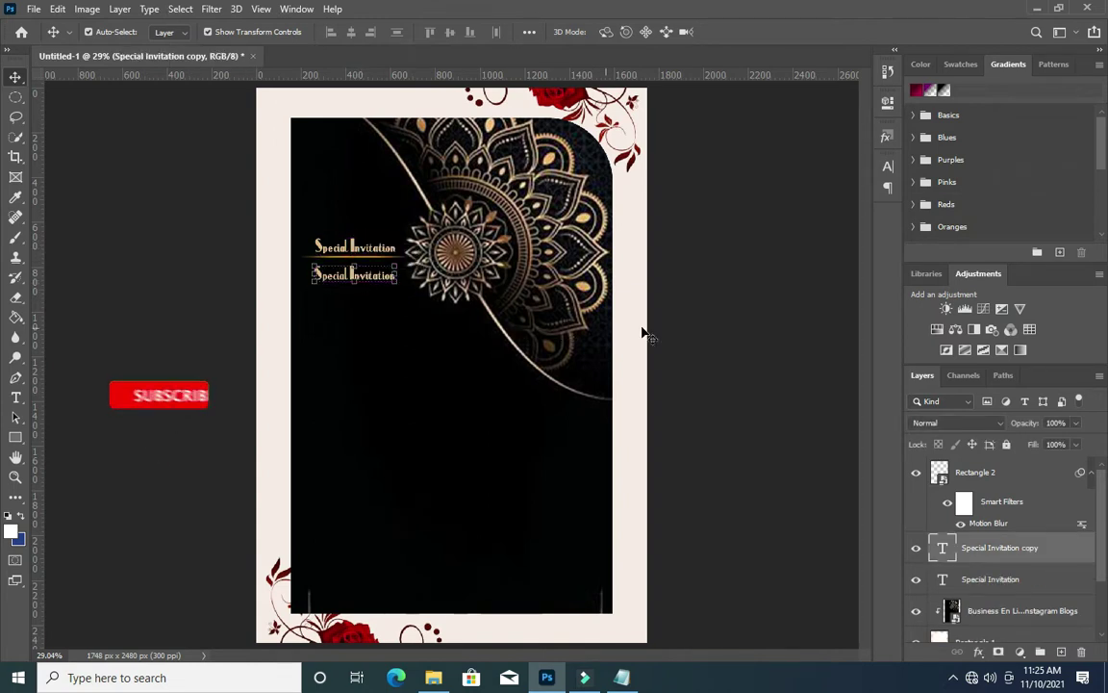
pyautogui.moveTo(1025, 547); pyautogui.dragTo(1008, 475)
pyautogui.click(1092, 506)
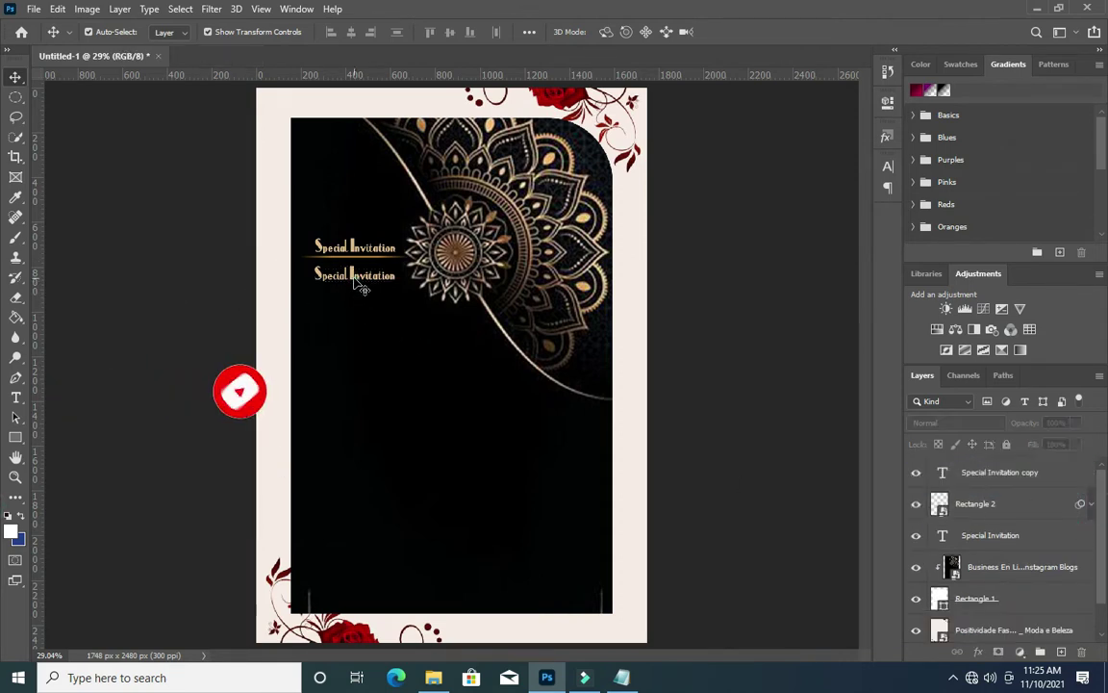
pyautogui.hotkey('ctrl', 't')
# Replace the copy's wording with 'The families of' from the notes and bring up the font list.
pyautogui.click(622, 678)
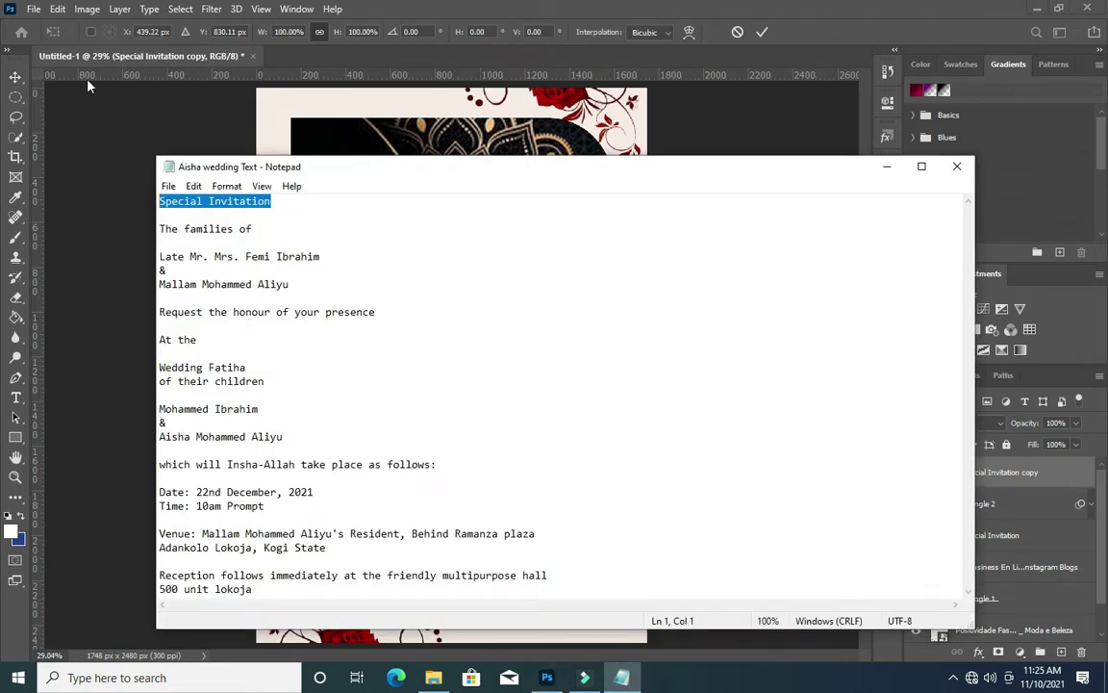
pyautogui.moveTo(254, 229); pyautogui.dragTo(136, 234)
pyautogui.hotkey('ctrl', 'c')
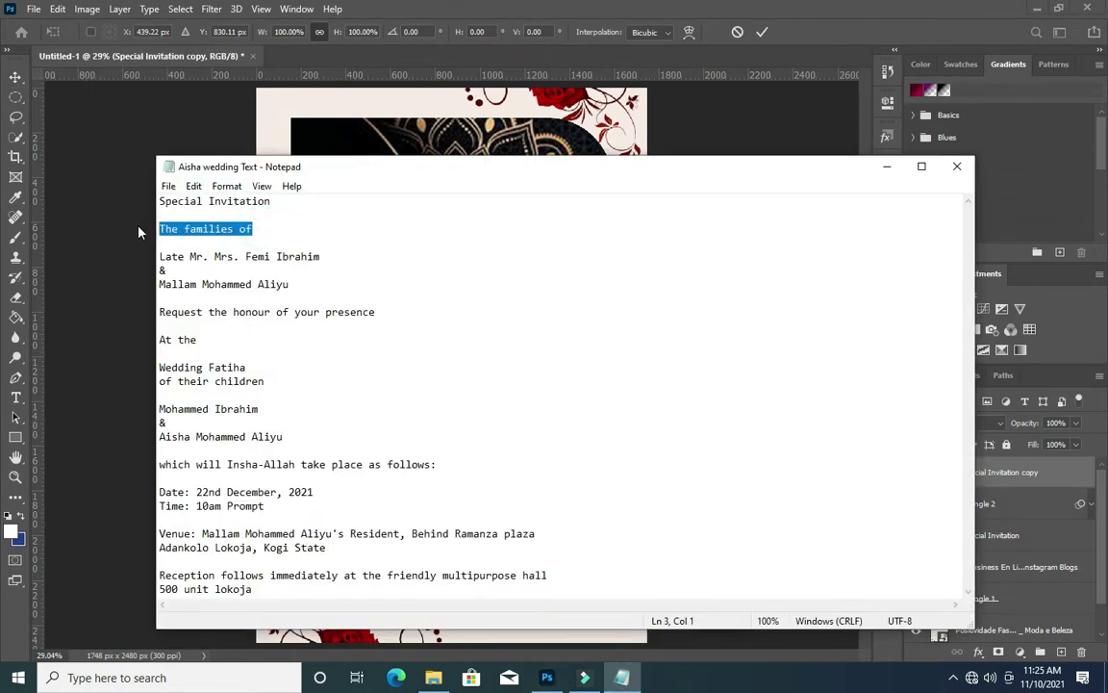
pyautogui.click(887, 169)
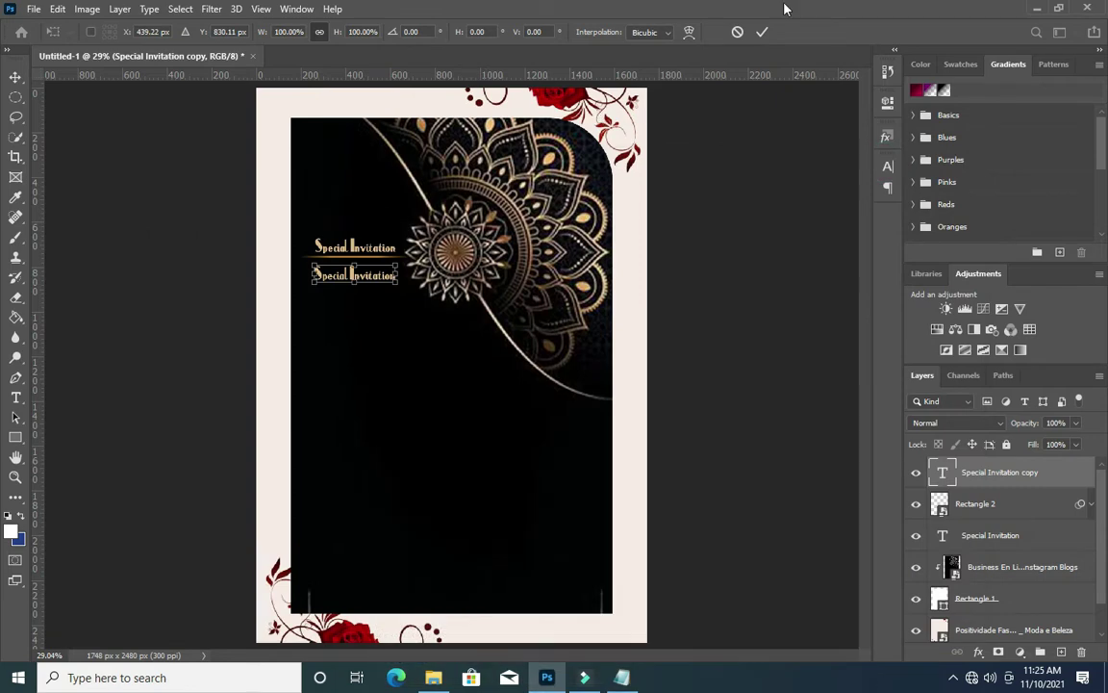
pyautogui.click(763, 32)
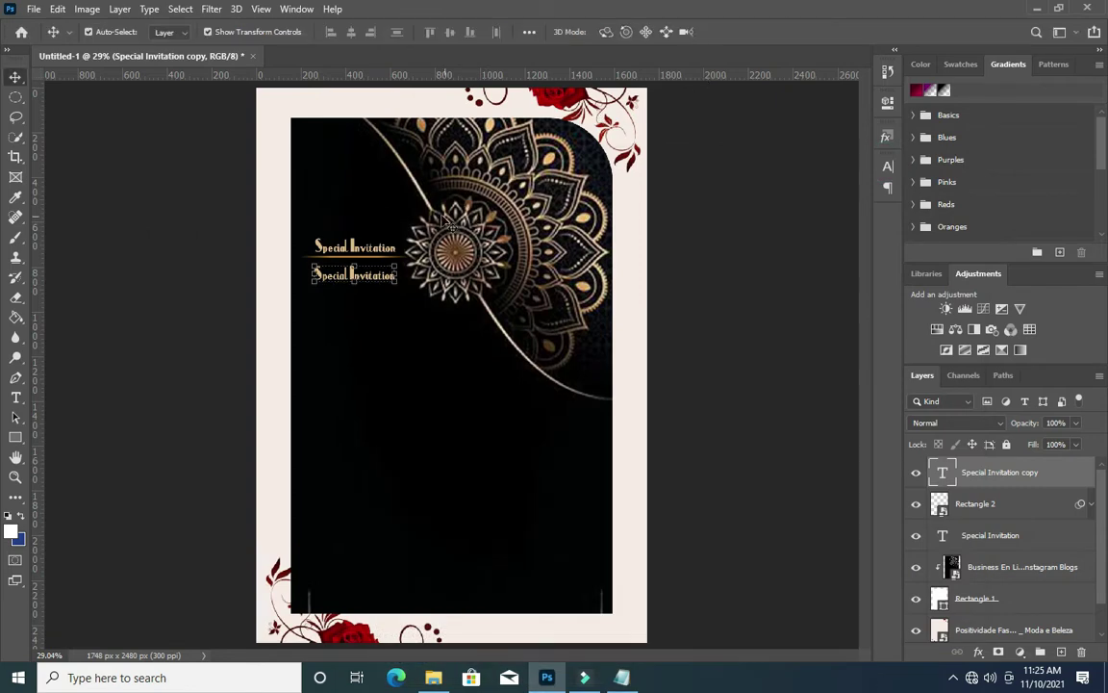
pyautogui.doubleClick(368, 280)
pyautogui.hotkey('ctrl', 'v')
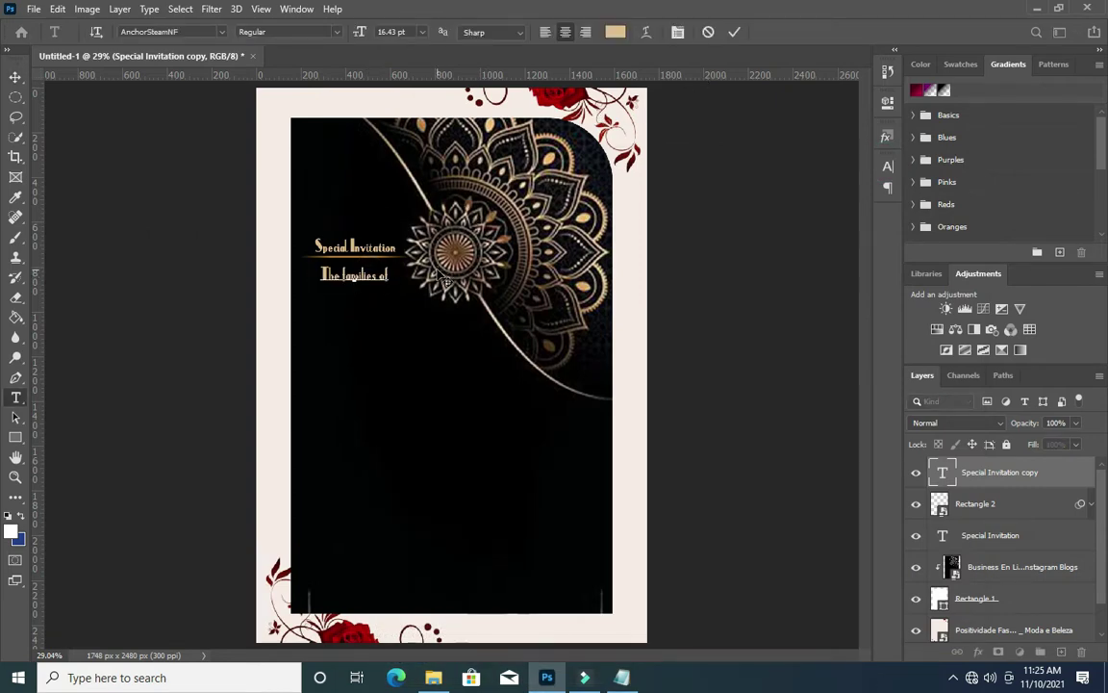
pyautogui.click(731, 32)
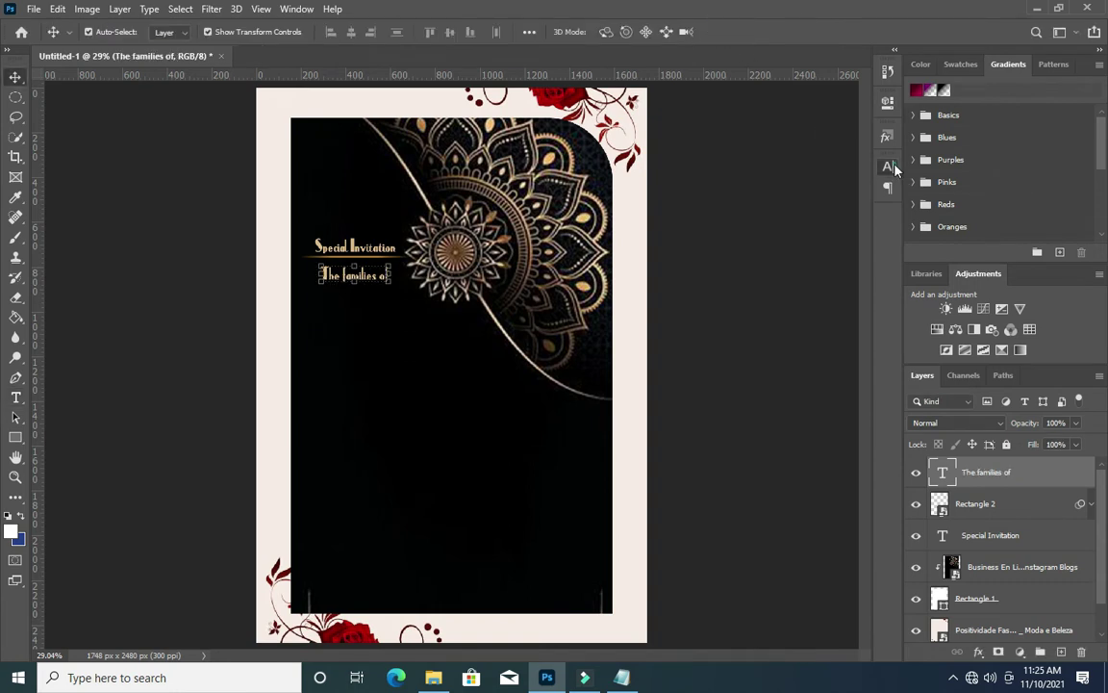
pyautogui.click(888, 167)
pyautogui.click(797, 191)
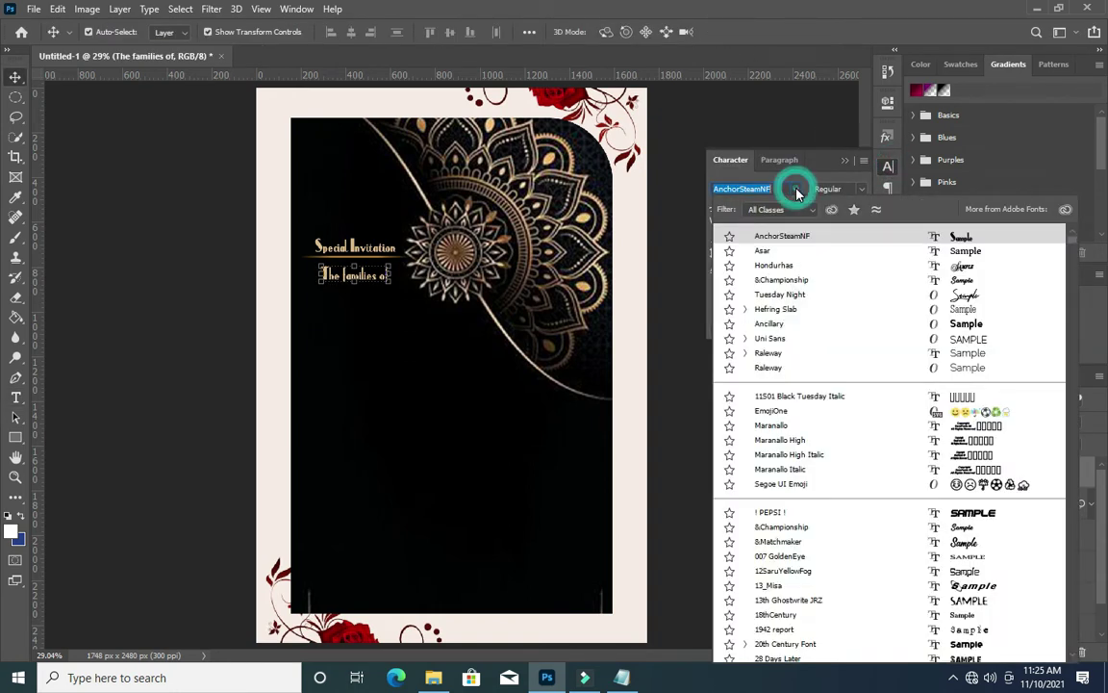
# Try the Asar font on 'The families of', then shrink and reposition the line.
pyautogui.click(770, 253)
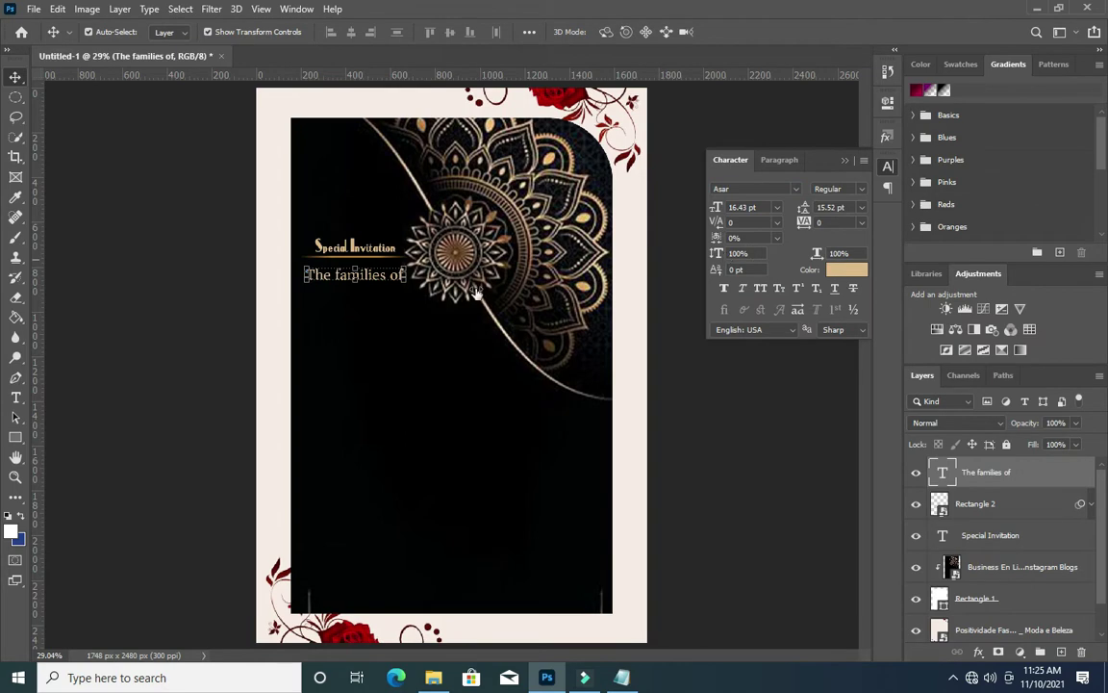
pyautogui.keyDown('alt'); pyautogui.scroll(2, 421, 286); pyautogui.keyUp('alt')
pyautogui.keyDown('alt'); pyautogui.scroll(2, 433, 288); pyautogui.keyUp('alt')
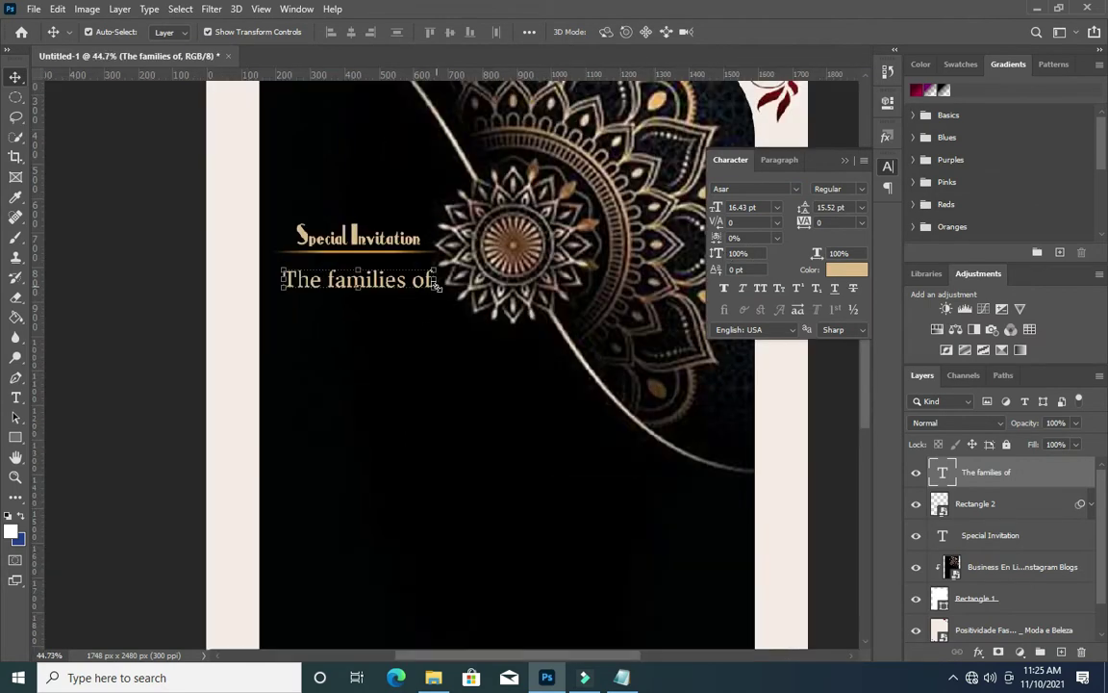
pyautogui.moveTo(435, 270); pyautogui.dragTo(396, 277)
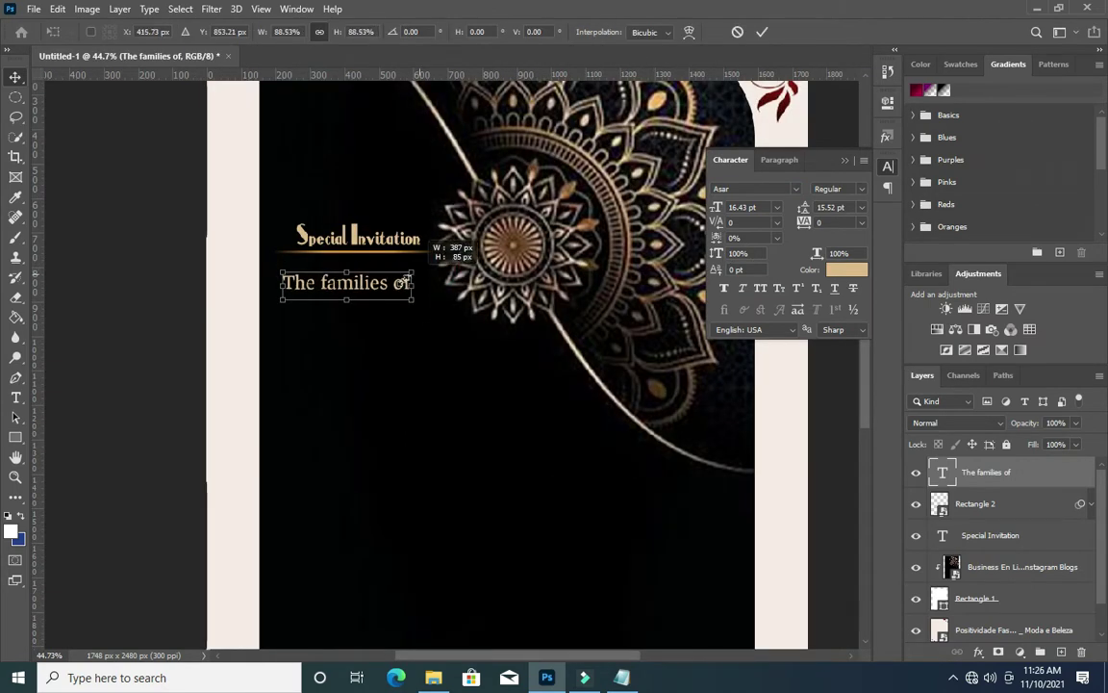
pyautogui.moveTo(364, 294); pyautogui.dragTo(399, 293)
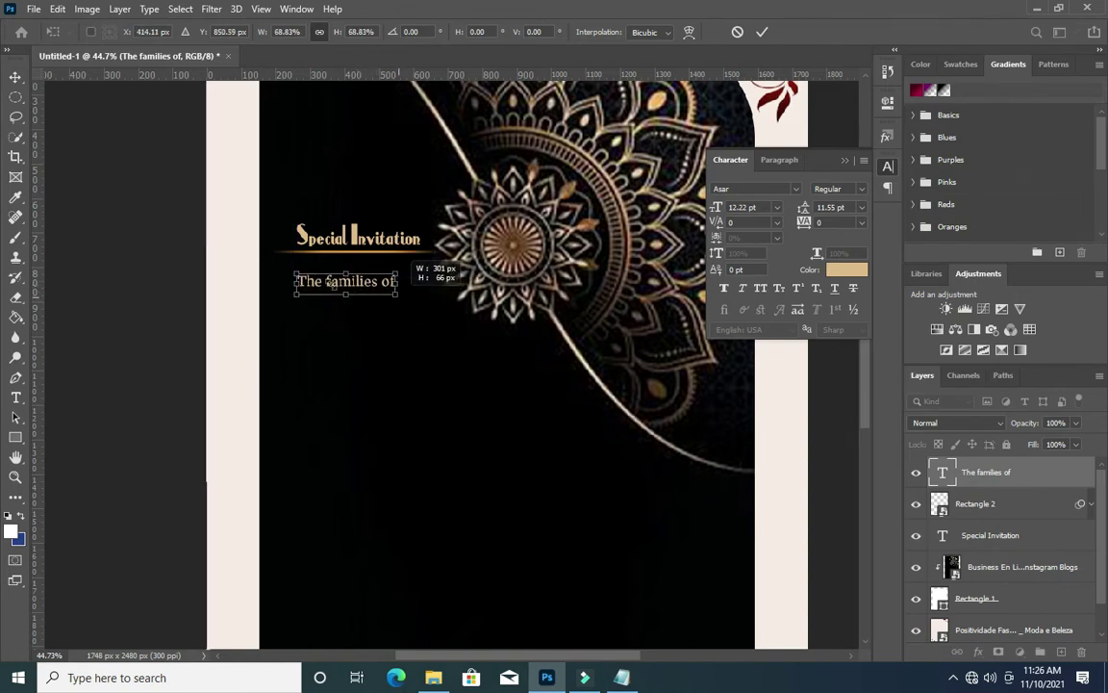
pyautogui.moveTo(295, 276)
pyautogui.mouseDown()
pyautogui.moveTo(325, 280)
pyautogui.moveTo(306, 278)
pyautogui.mouseUp()
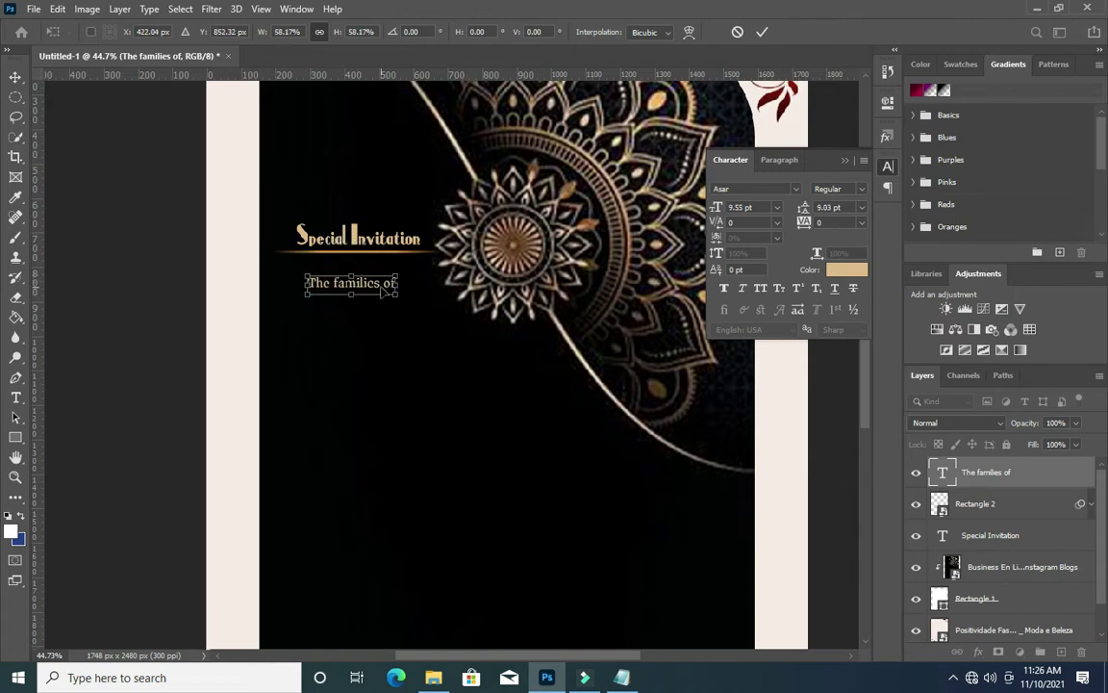
pyautogui.moveTo(380, 284); pyautogui.dragTo(377, 283)
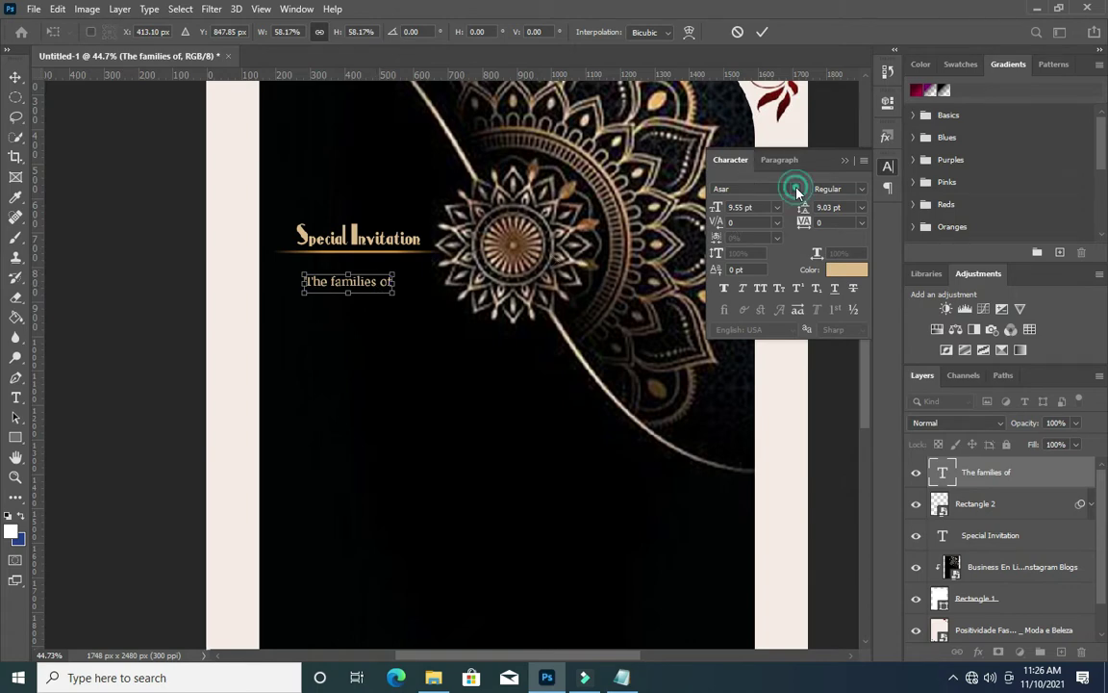
pyautogui.click(762, 31)
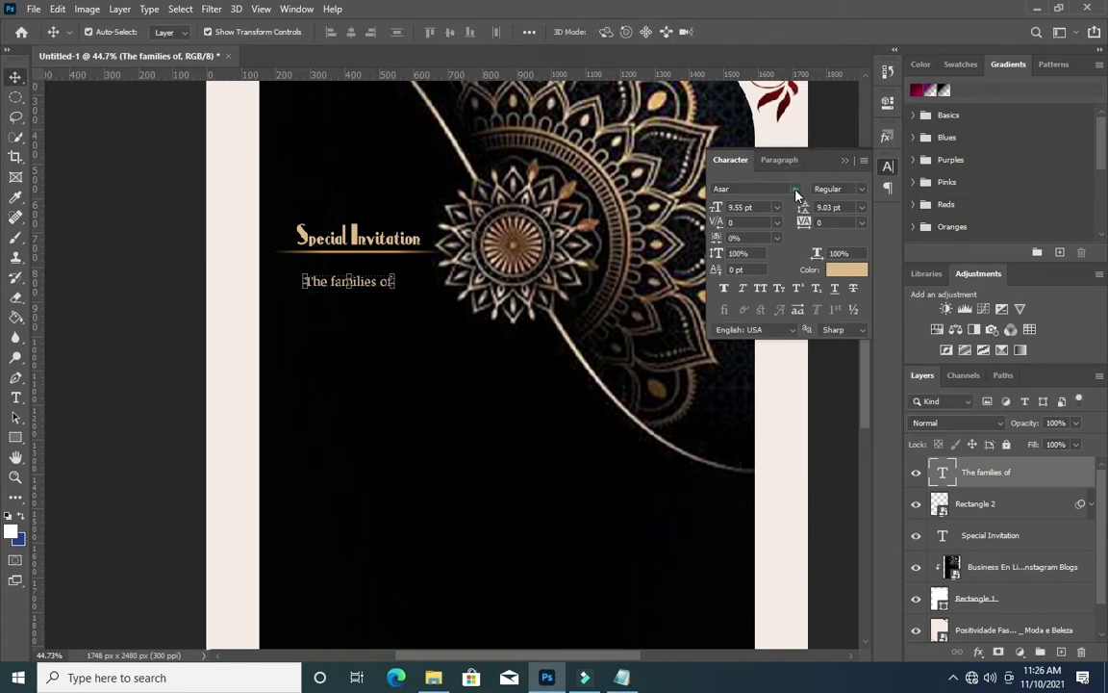
# Switch 'The families of' back to AnchorSteamNF and enlarge it to about 134%.
pyautogui.click(798, 188)
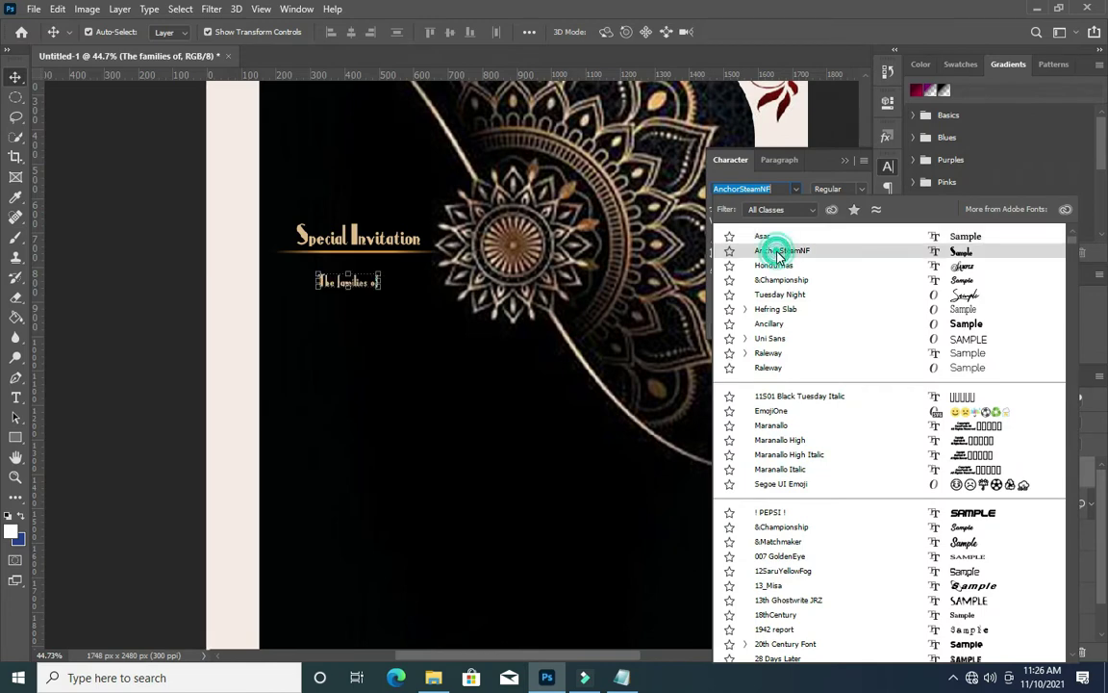
pyautogui.click(779, 252)
pyautogui.moveTo(381, 286); pyautogui.dragTo(401, 292)
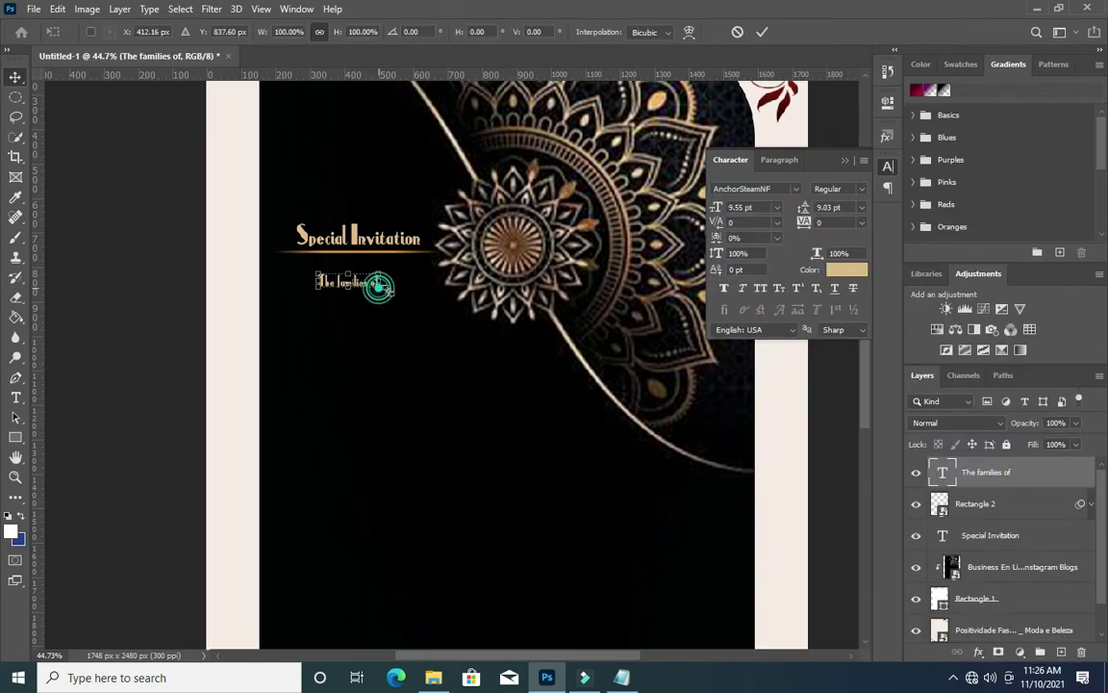
pyautogui.moveTo(369, 282); pyautogui.dragTo(357, 287)
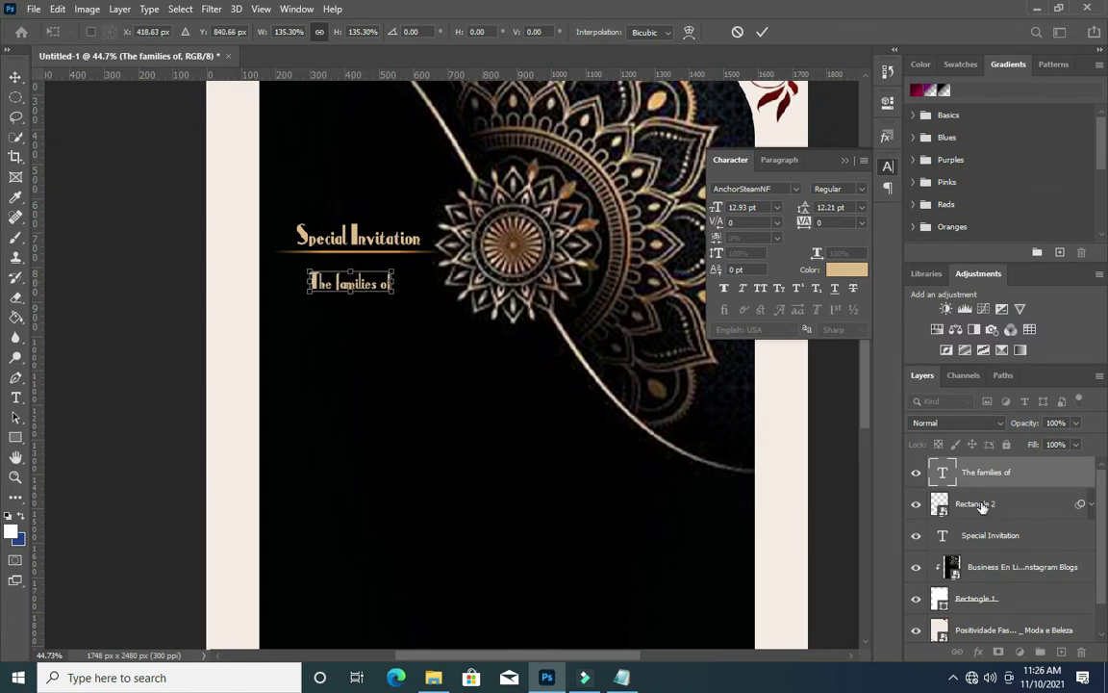
# Align 'The families of' centred under Special Invitation, close the Character panel and deselect.
pyautogui.keyDown('ctrl'); pyautogui.click(993, 537); pyautogui.keyUp('ctrl')
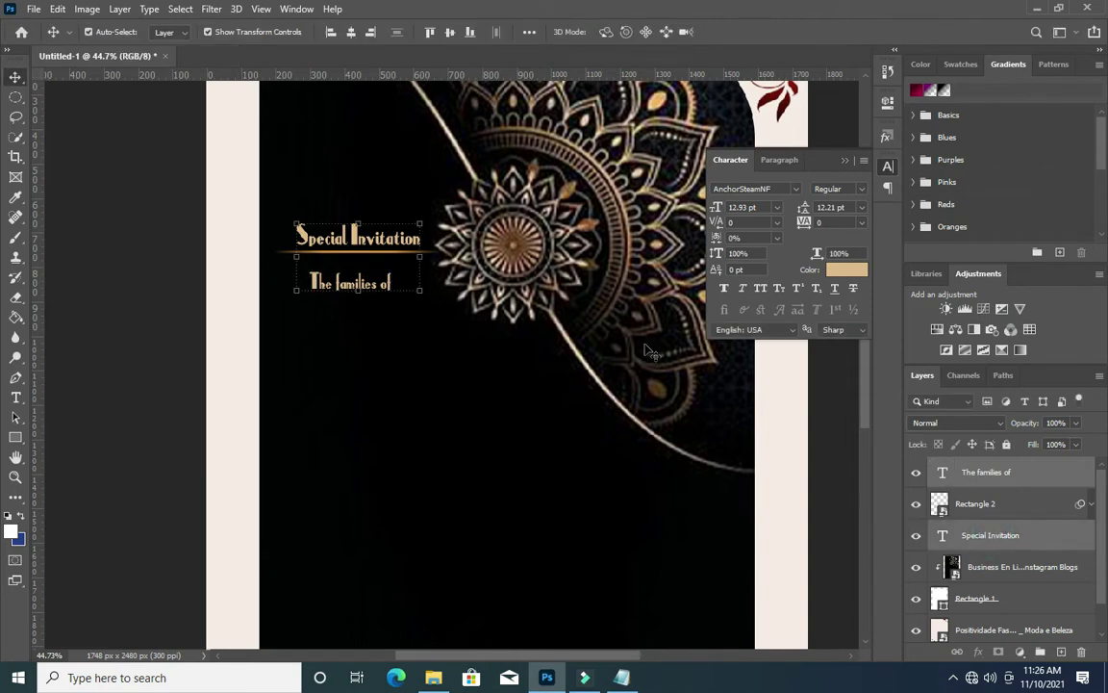
pyautogui.click(352, 33)
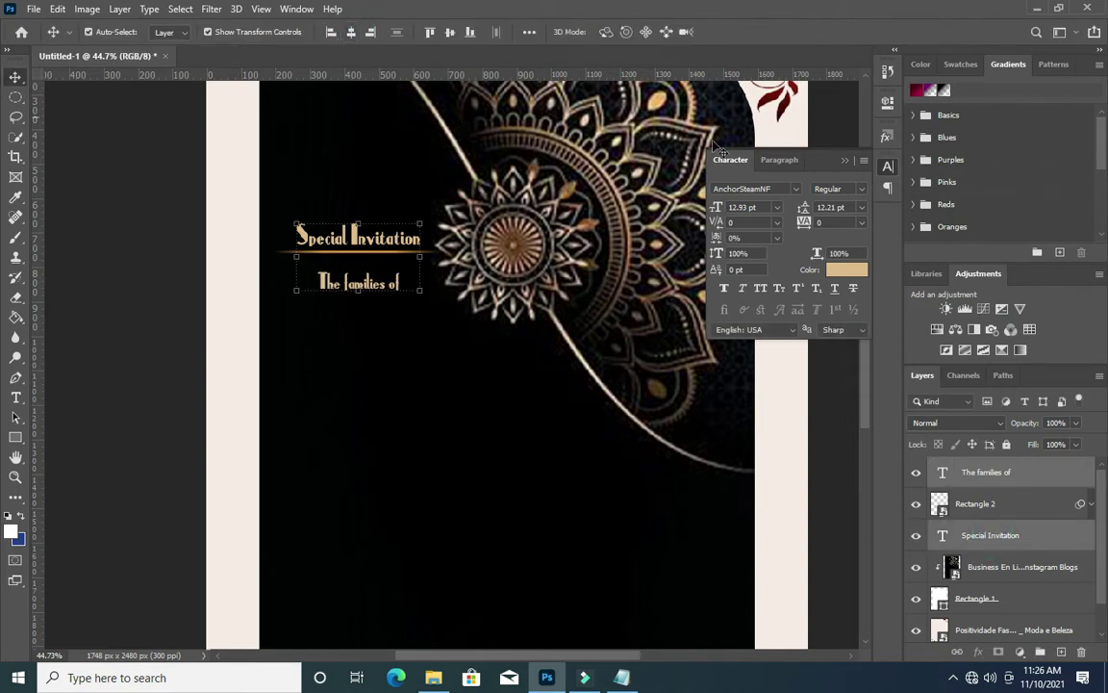
pyautogui.click(843, 161)
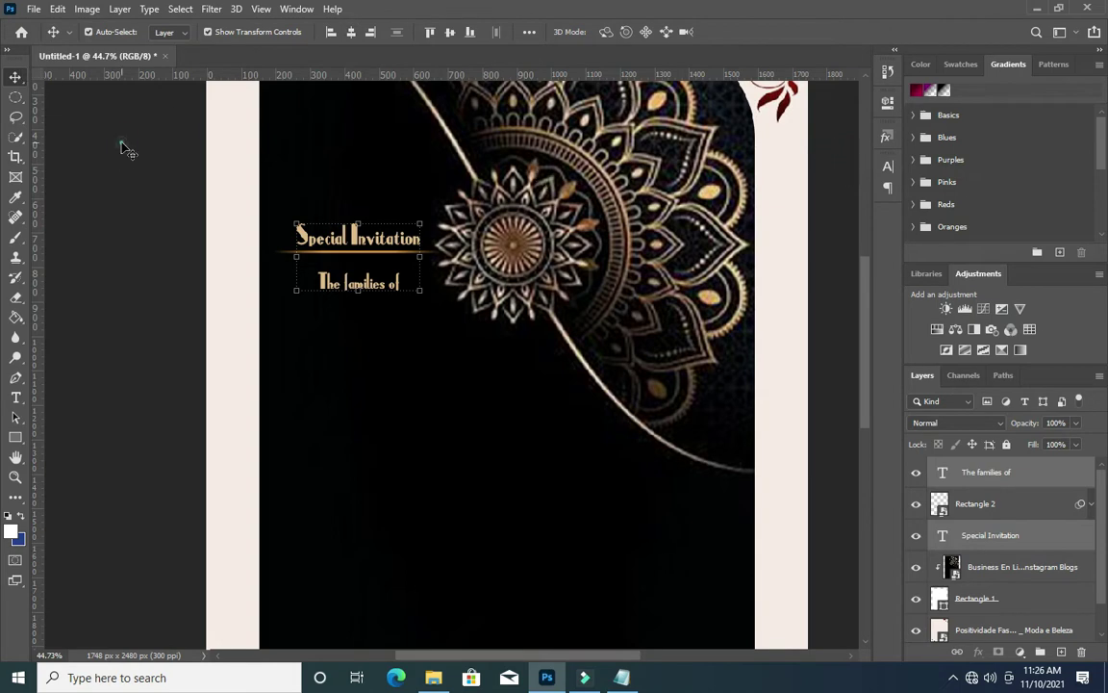
pyautogui.click(145, 280)
pyautogui.scroll(-1, 144, 304)
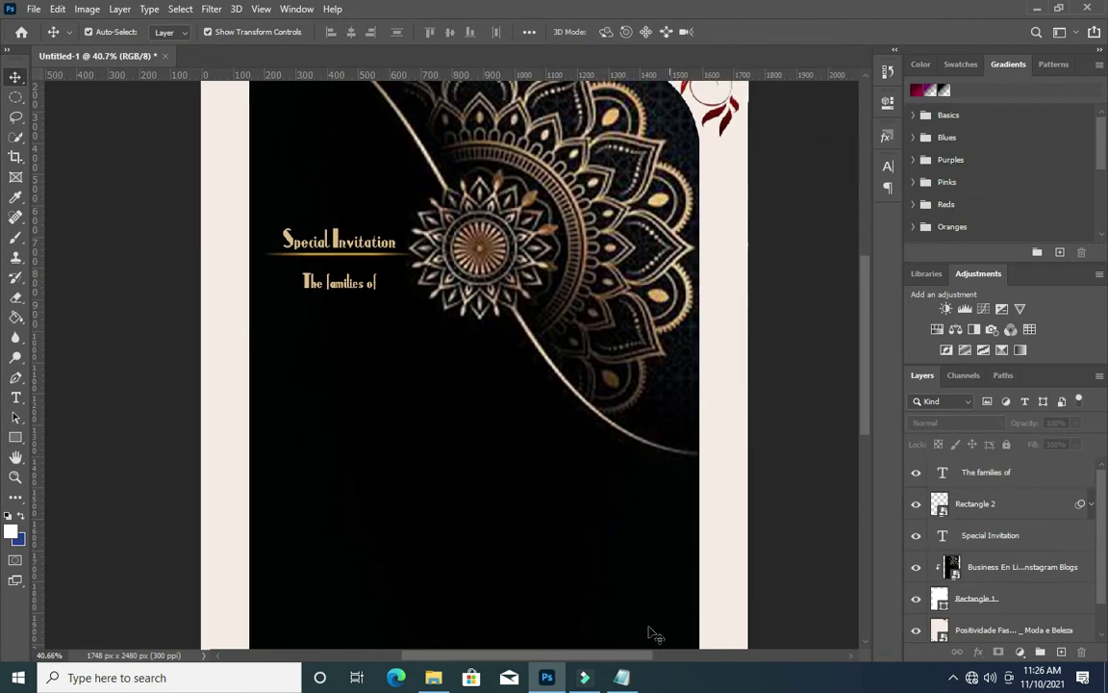
pyautogui.hotkey('alt', 'Tab')
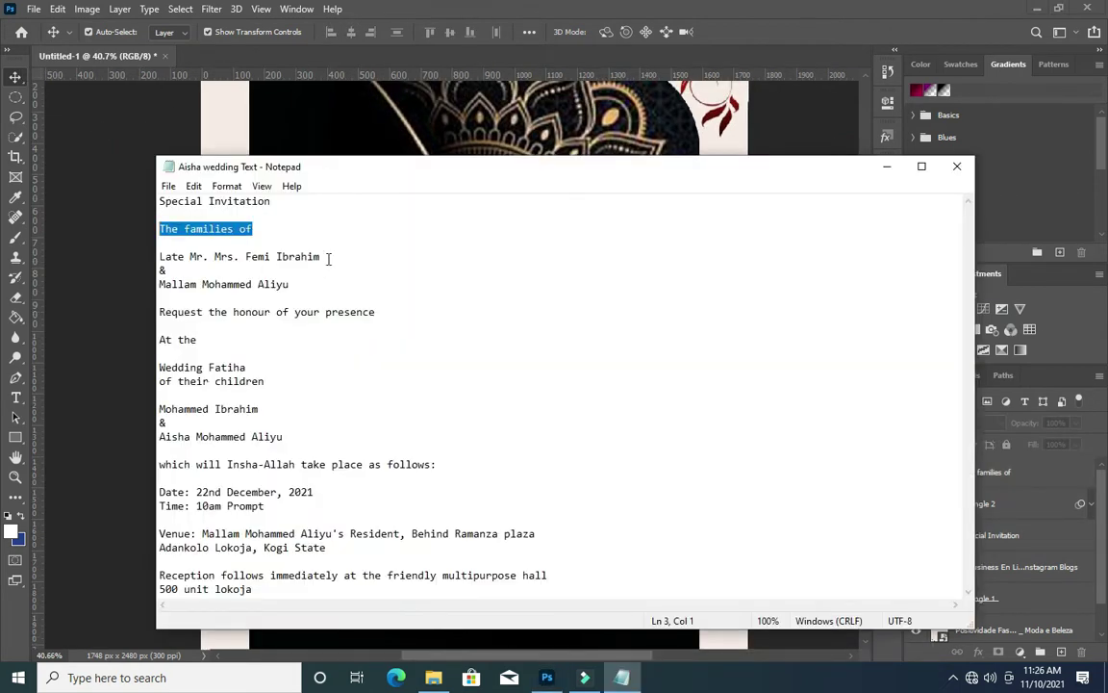
# Copy the first family's name from the notes and duplicate 'The families of' just below.
pyautogui.click(328, 257)
pyautogui.hotkey('shift', 'Home')
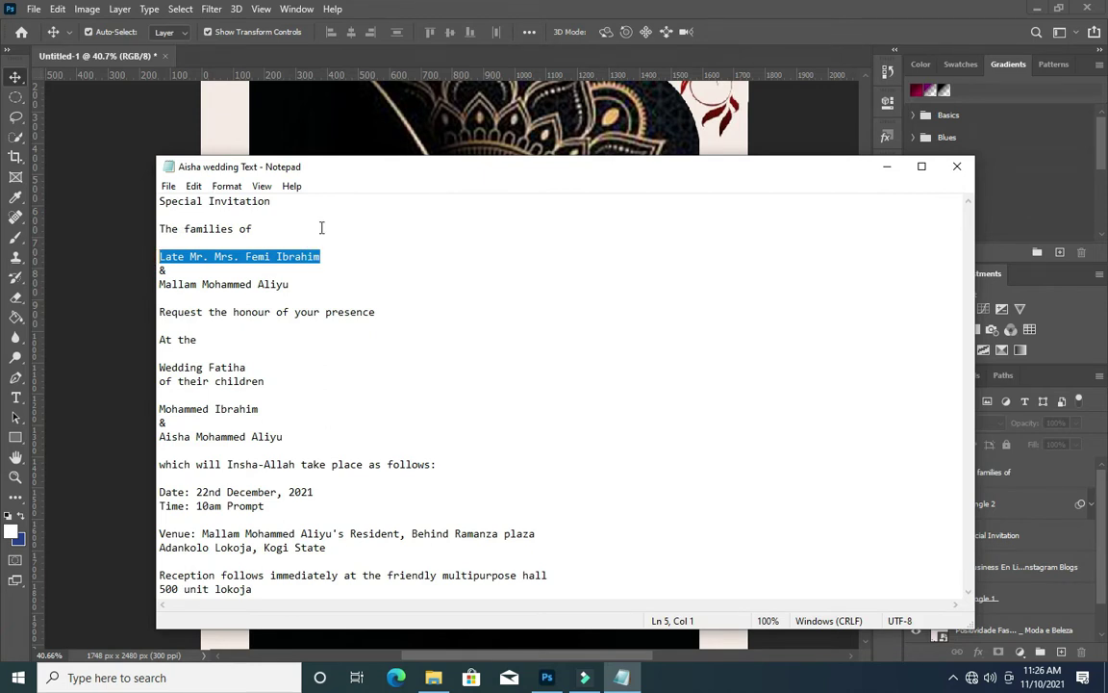
pyautogui.click(886, 167)
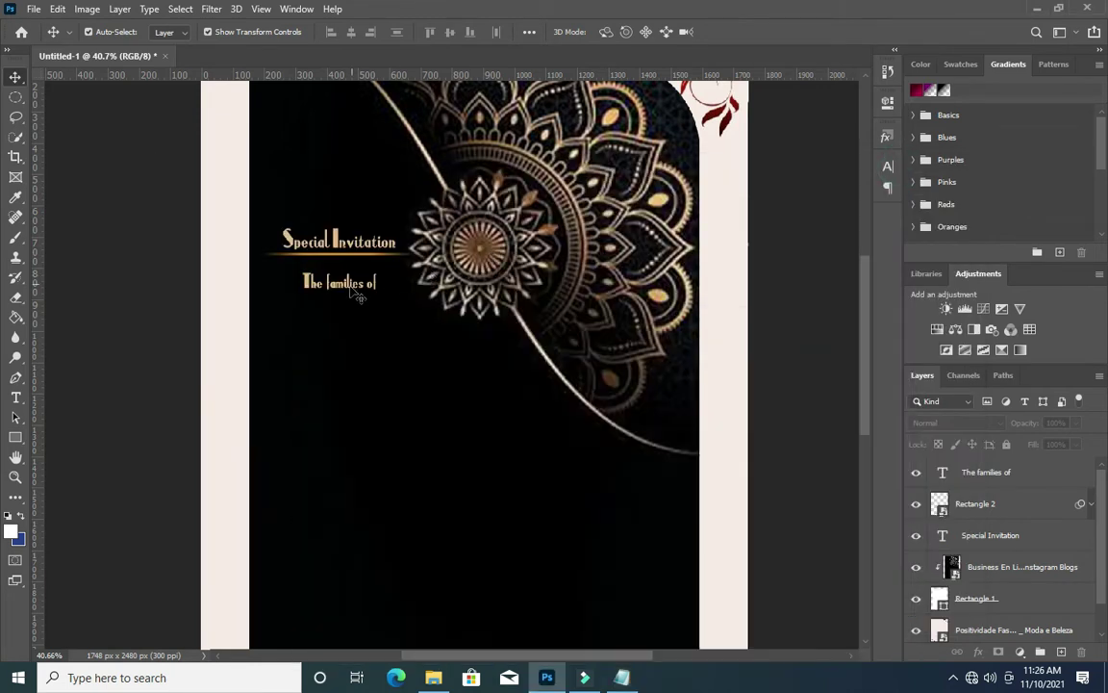
pyautogui.doubleClick(348, 285)
pyautogui.moveTo(339, 283); pyautogui.dragTo(339, 292)
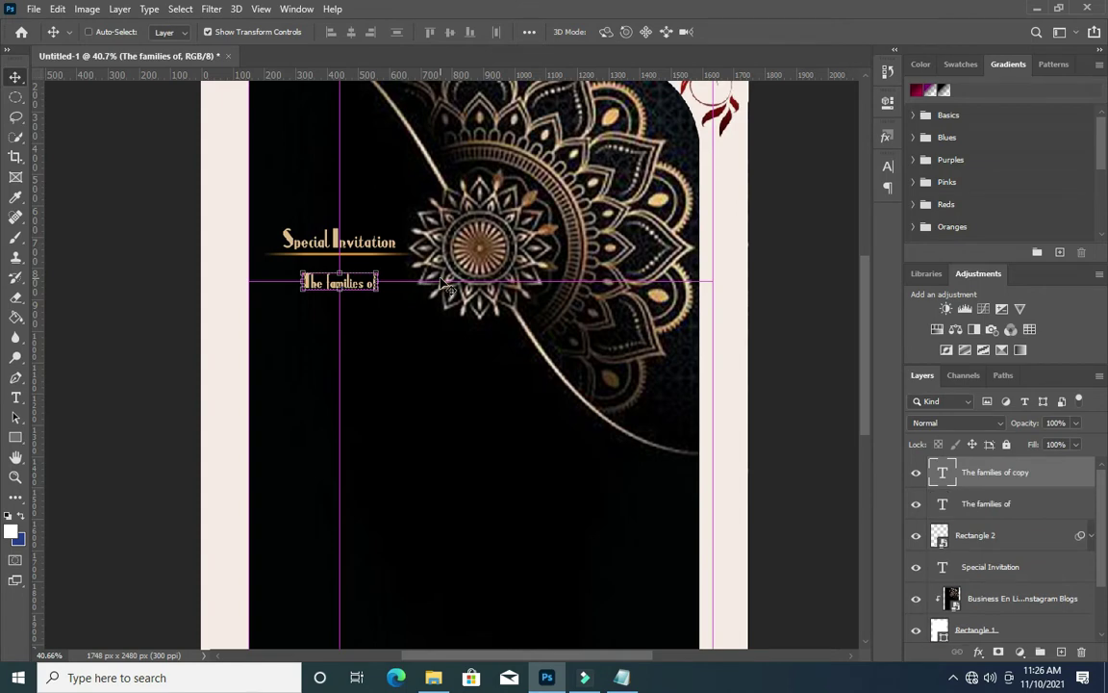
pyautogui.hotkey('shift', 'Down')
pyautogui.hotkey('shift', 'Down')
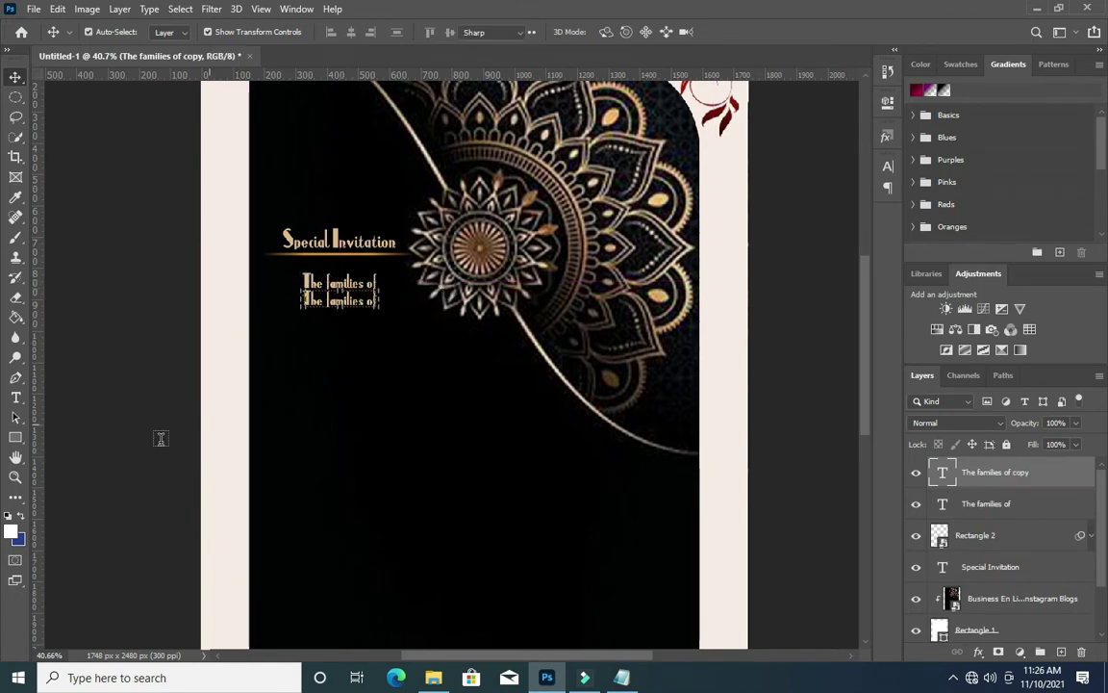
# Replace the duplicated line's text with the pasted first family's name.
pyautogui.press('t')
pyautogui.click(344, 301)
pyautogui.hotkey('ctrl', 'a')
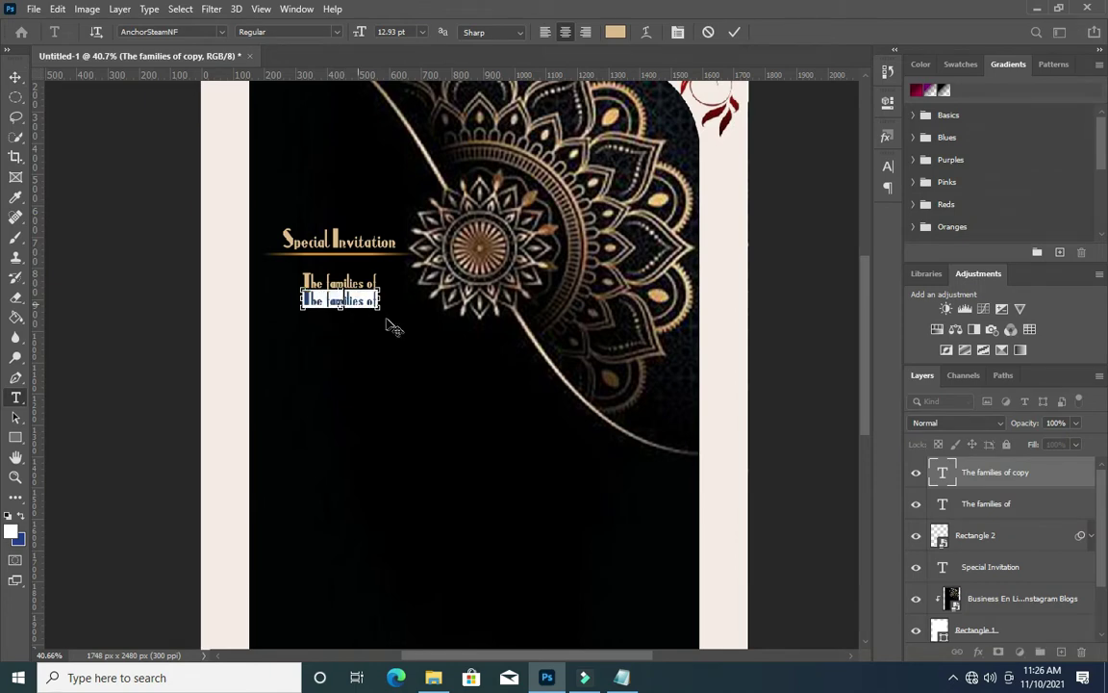
pyautogui.hotkey('ctrl', 'v')
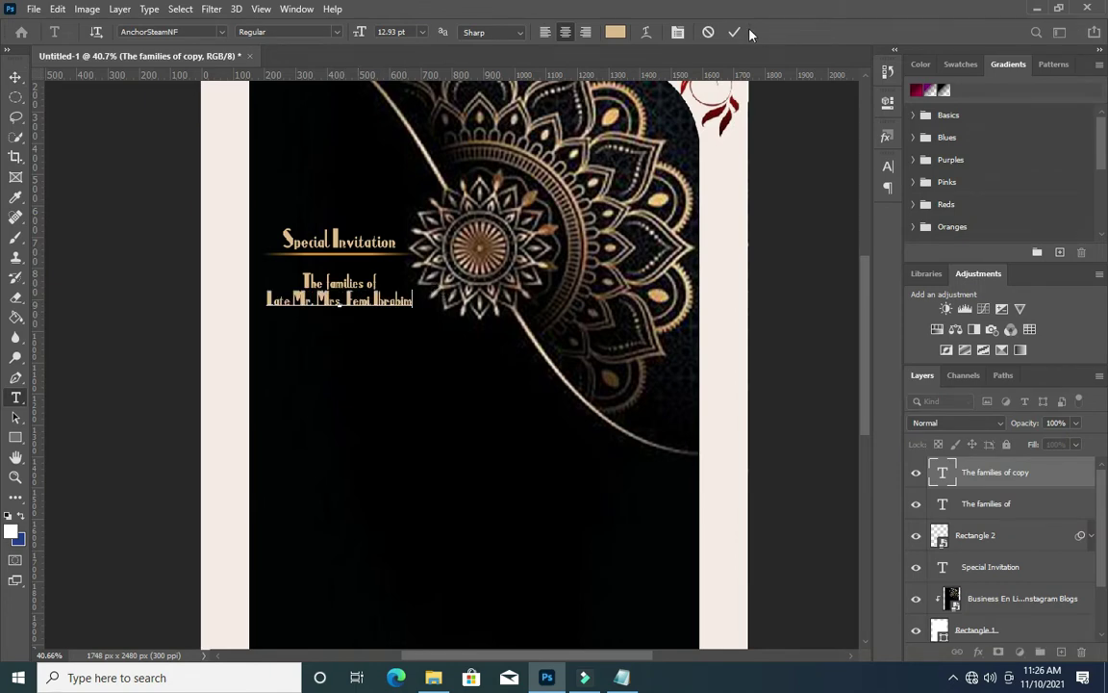
pyautogui.click(734, 31)
pyautogui.click(888, 166)
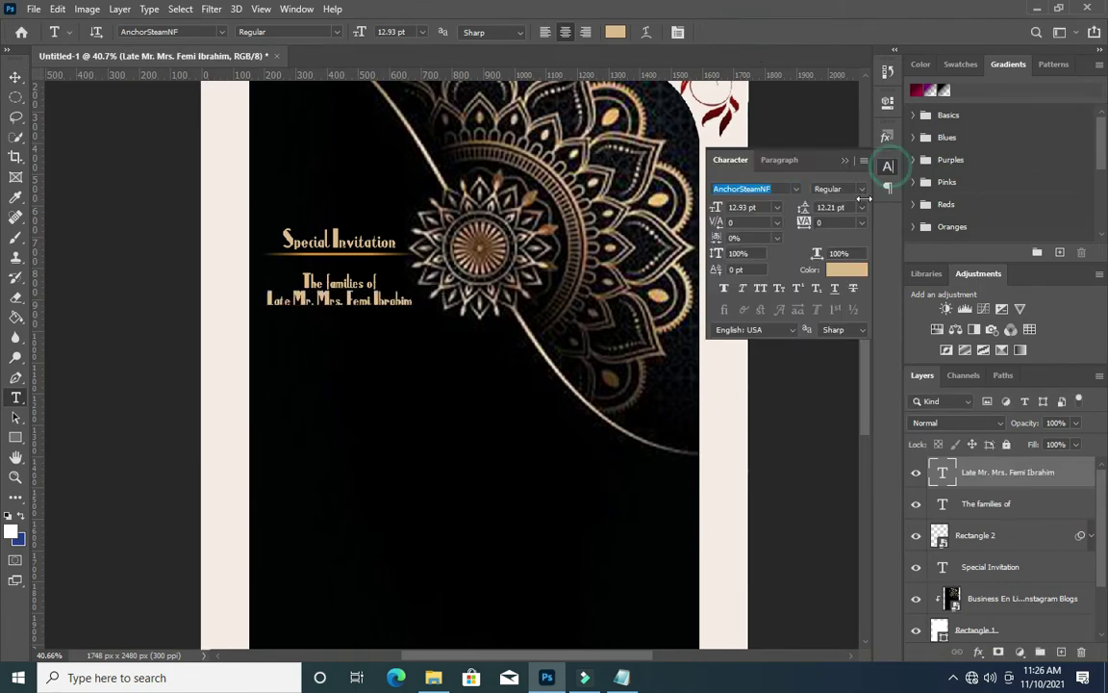
# Set the name line in Asar, shrink it to about 78%, place it under 'The families of', and duplicate it.
pyautogui.click(796, 189)
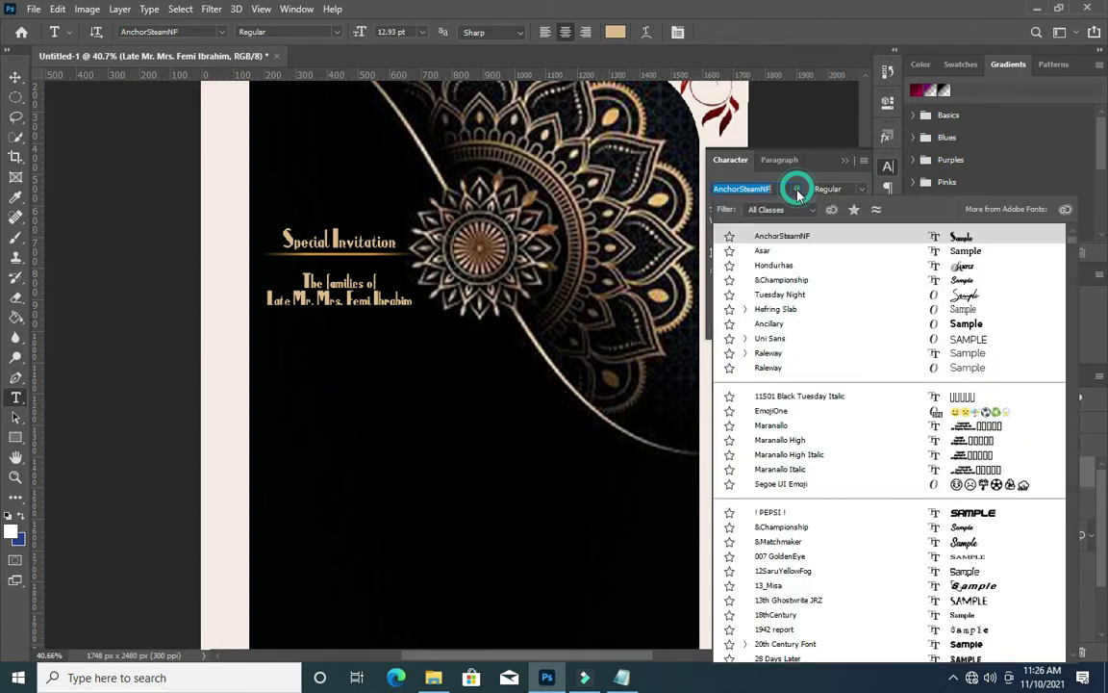
pyautogui.click(763, 250)
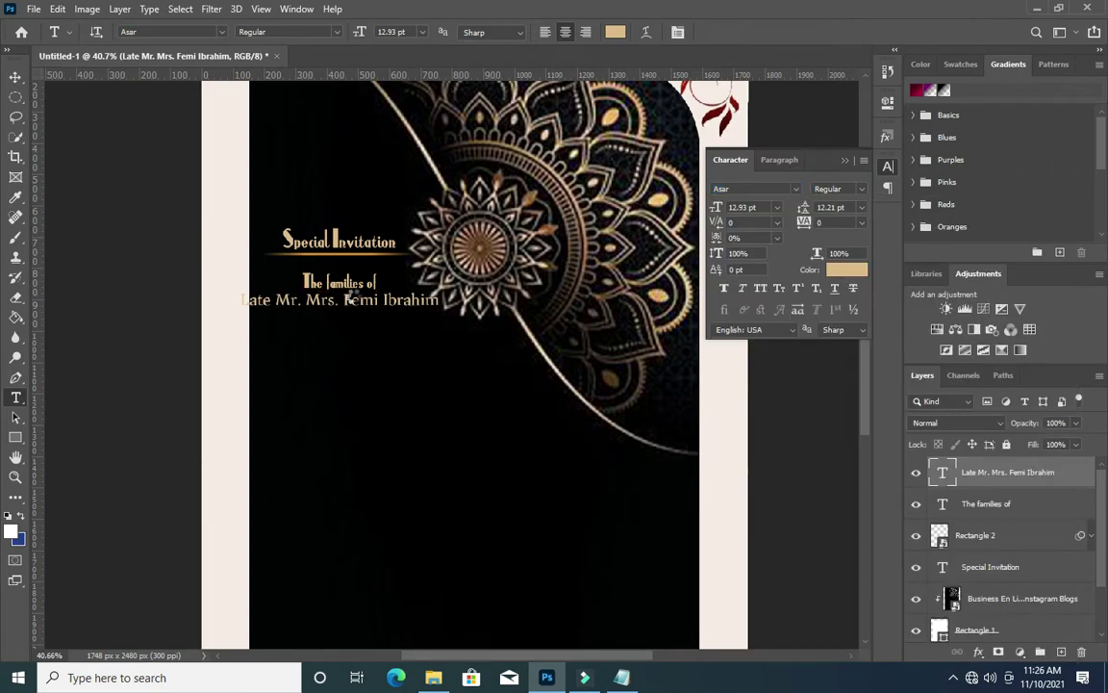
pyautogui.click(15, 76)
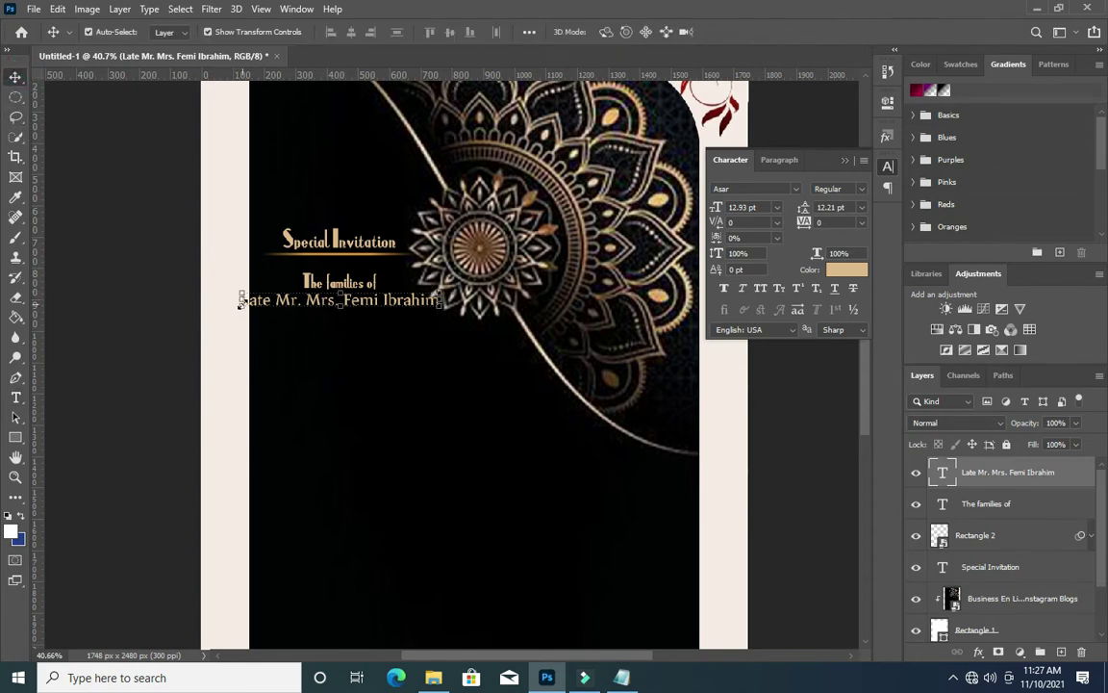
pyautogui.moveTo(241, 301); pyautogui.dragTo(282, 304)
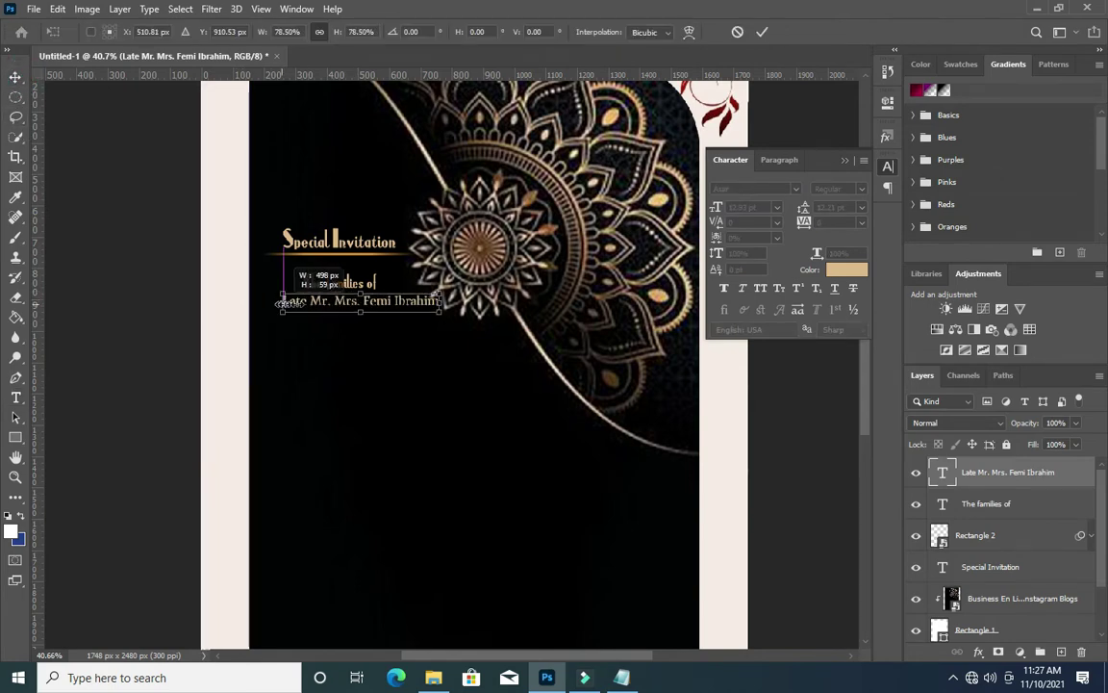
pyautogui.moveTo(396, 299)
pyautogui.mouseDown()
pyautogui.moveTo(380, 310)
pyautogui.moveTo(412, 314)
pyautogui.moveTo(382, 306)
pyautogui.mouseUp()
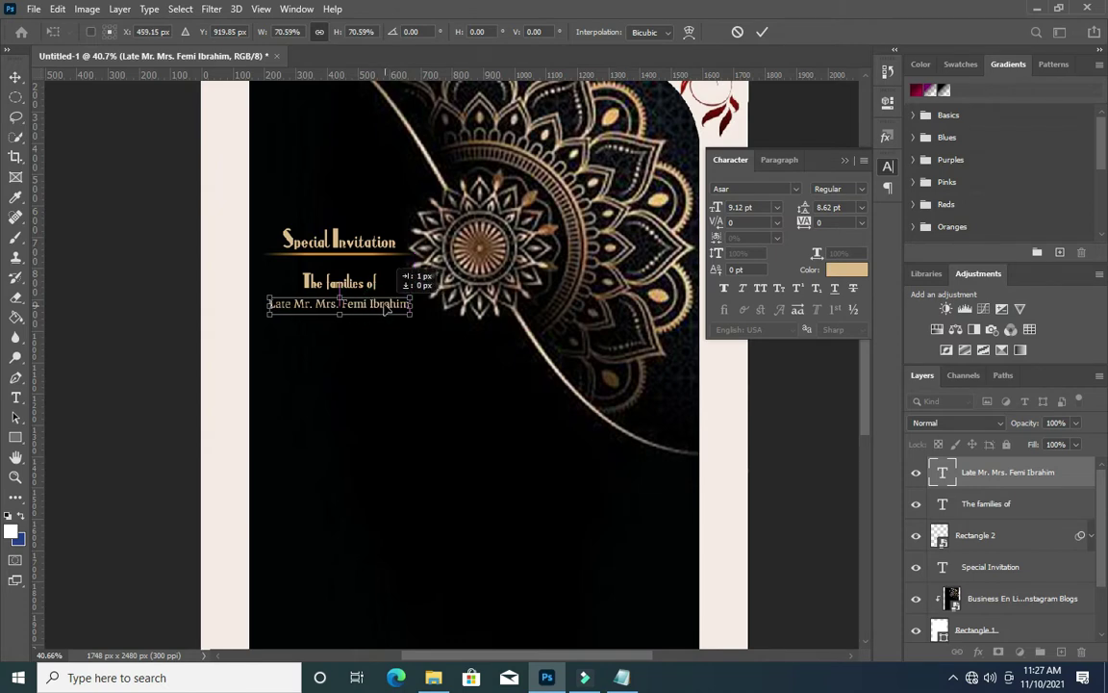
pyautogui.click(762, 32)
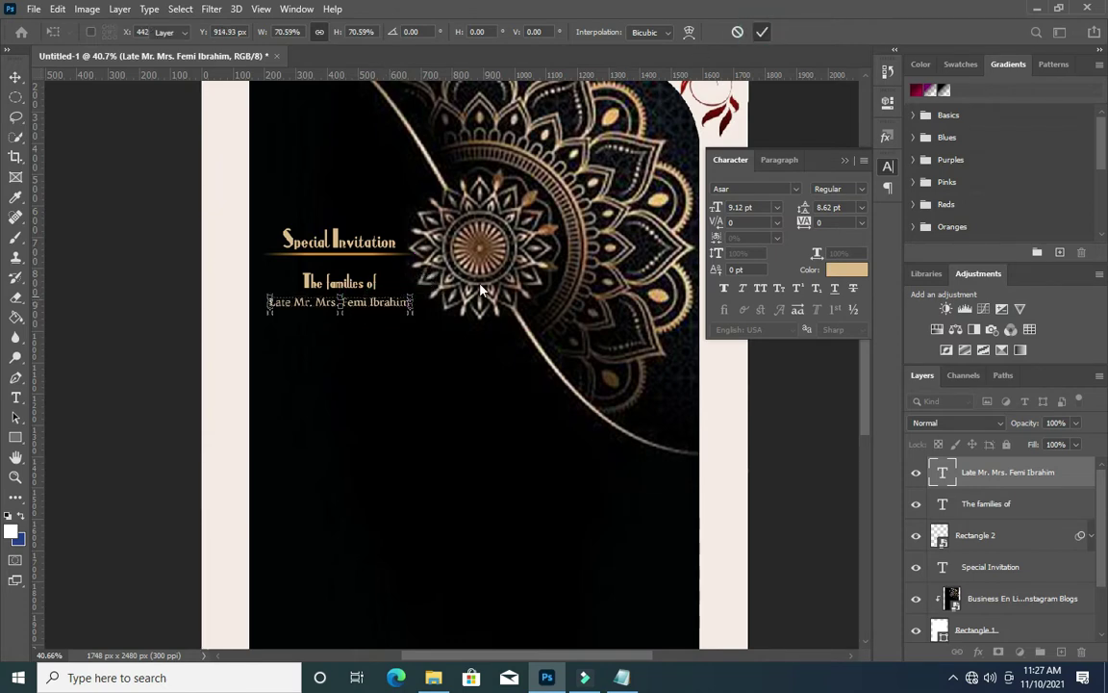
pyautogui.hotkey('ctrl', 'j')
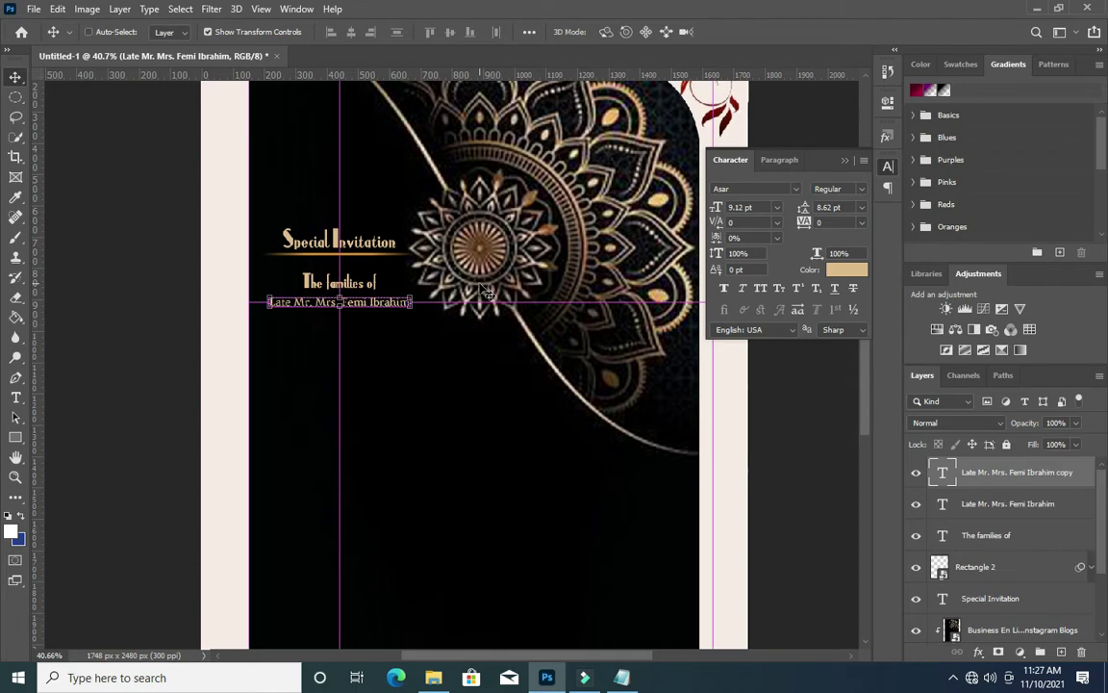
# Turn the nudged-down duplicate into a small '&' beneath the first family's name.
pyautogui.hotkey('shift', 'Down')
pyautogui.hotkey('shift', 'Down')
pyautogui.hotkey('shift', 'Down')
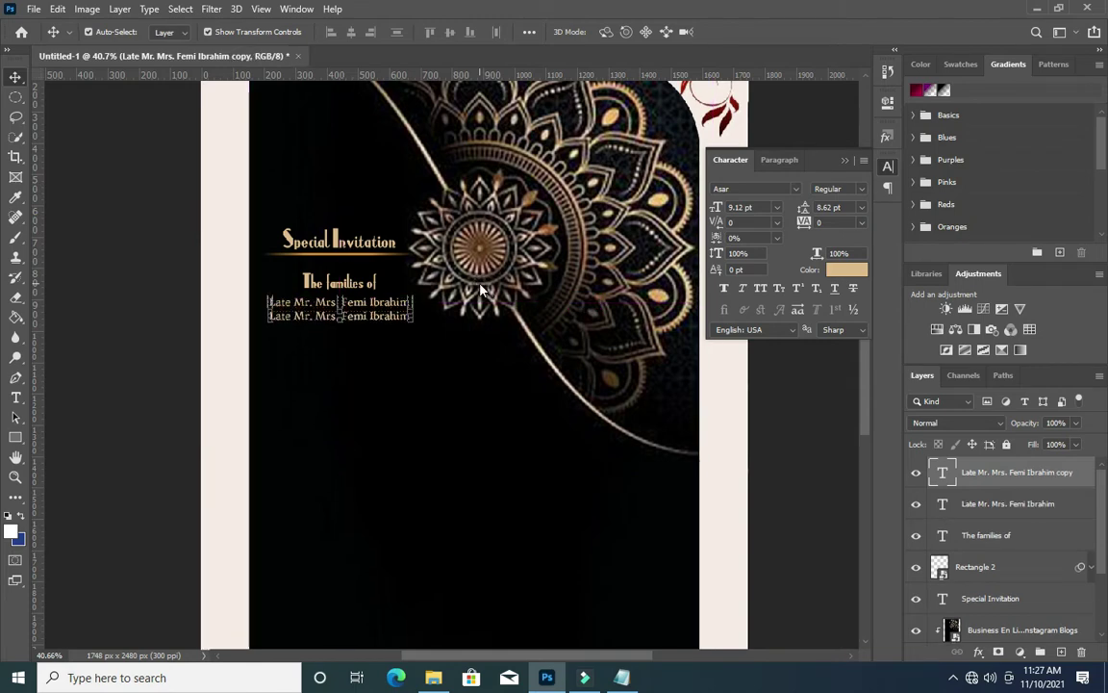
pyautogui.press('t')
pyautogui.click(342, 317)
pyautogui.hotkey('ctrl', 'a')
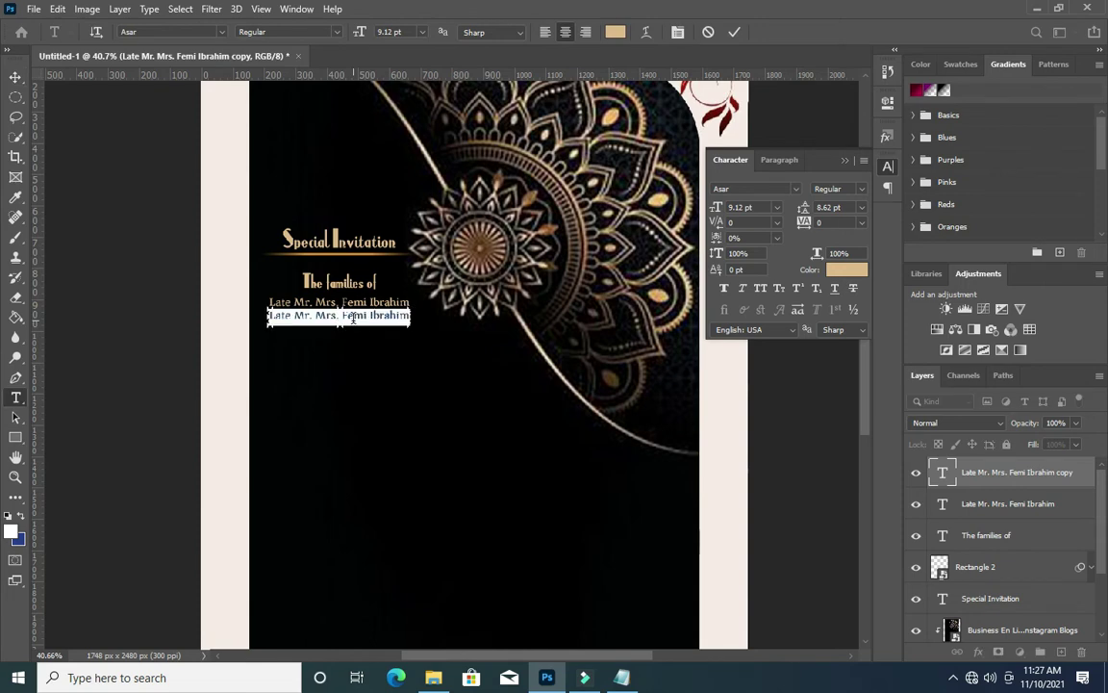
pyautogui.press('BackSpace')
pyautogui.write('&')
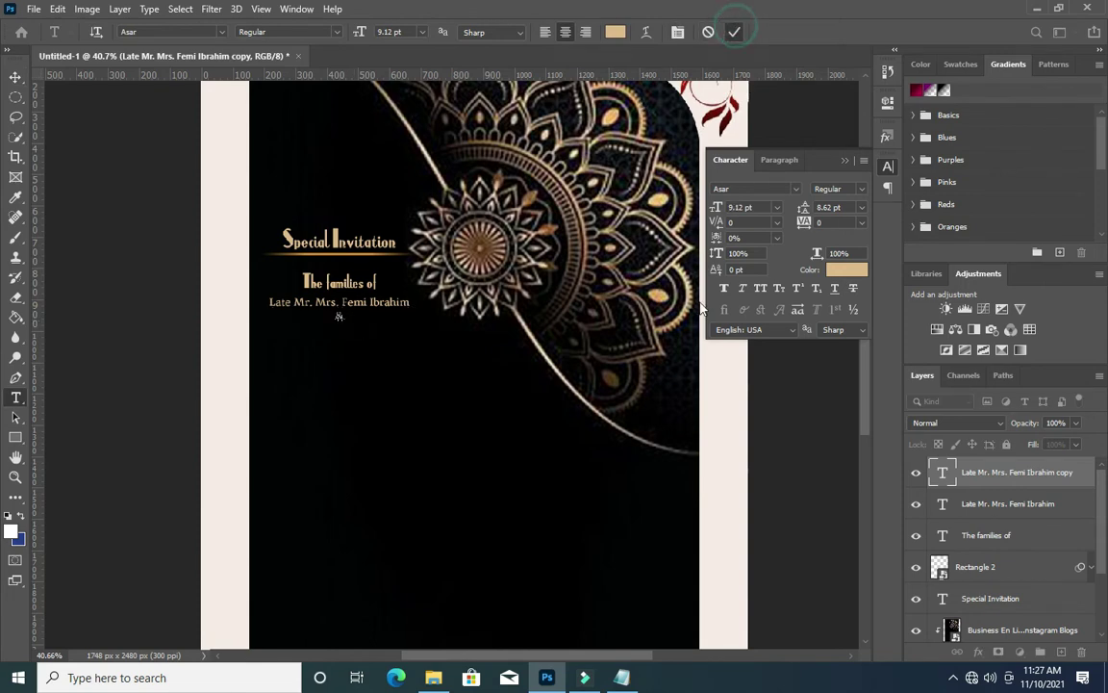
pyautogui.click(734, 32)
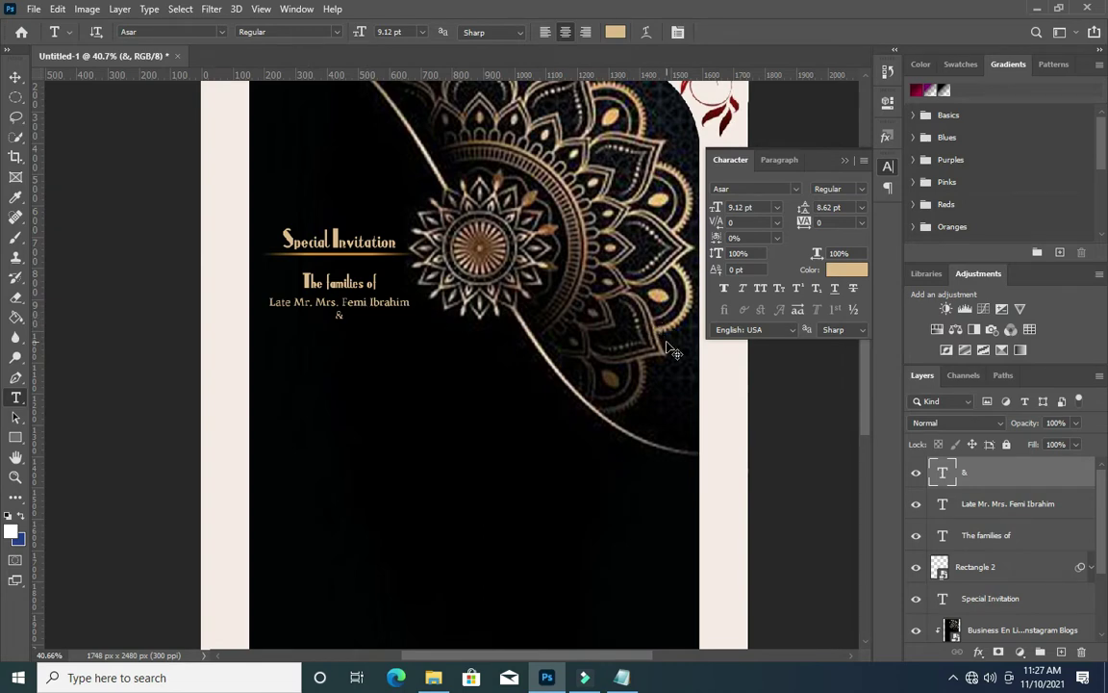
# Duplicate the '&' line, move the copy down, and select its text for replacement.
pyautogui.hotkey('ctrl', 'j')
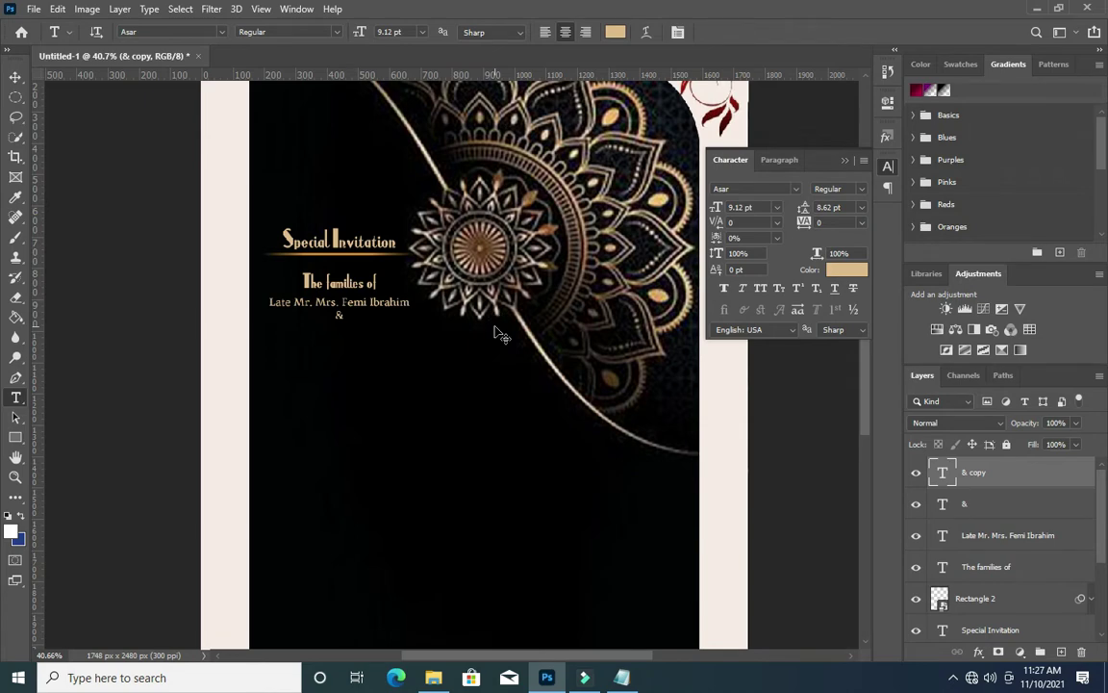
pyautogui.hotkey('shift', 'Down')
pyautogui.hotkey('shift', 'Down')
pyautogui.hotkey('shift', 'Down')
pyautogui.doubleClick(339, 327)
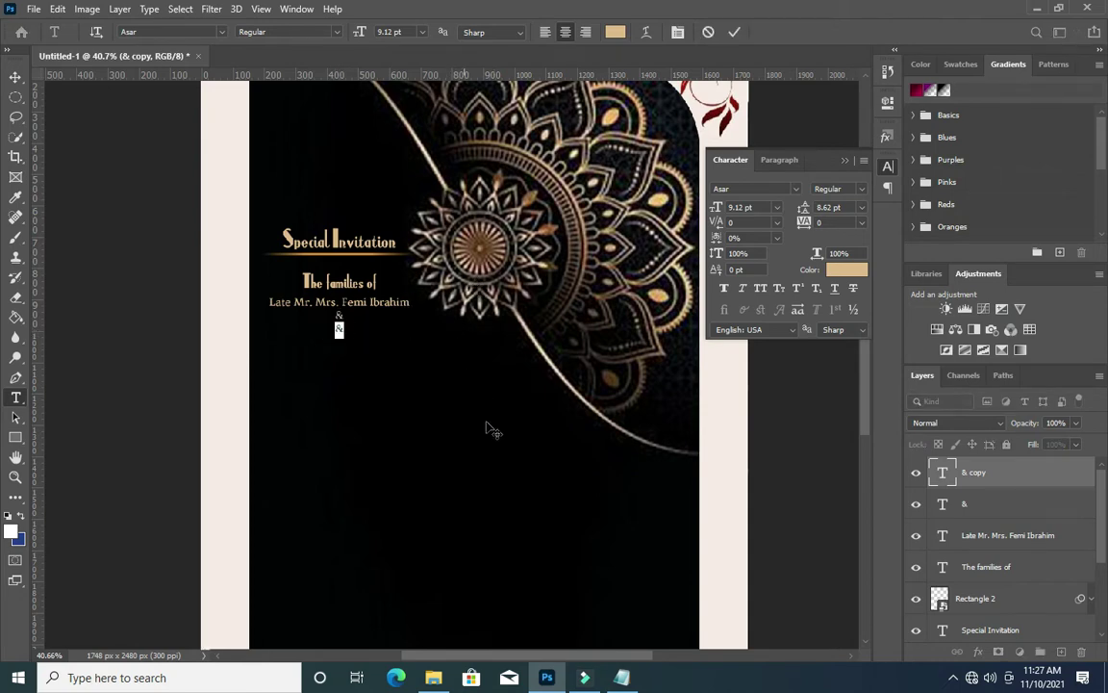
# Retype the lower '&' copy as the second family's name, checking the wording notes.
pyautogui.click(622, 677)
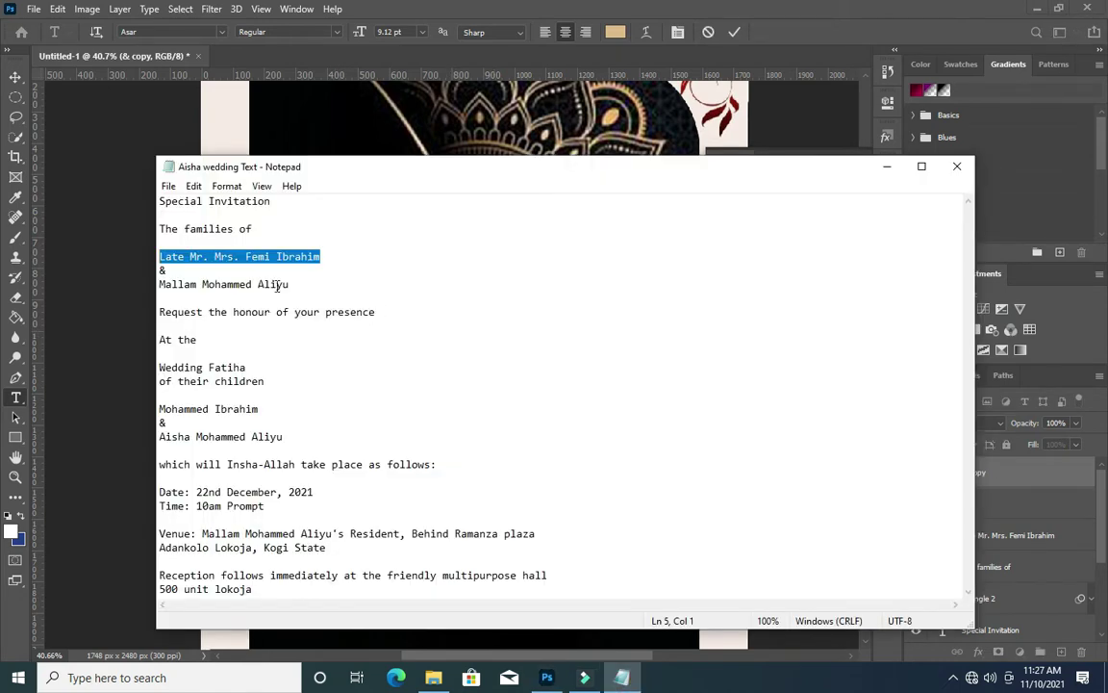
pyautogui.moveTo(287, 284); pyautogui.dragTo(125, 281)
pyautogui.moveTo(289, 284); pyautogui.dragTo(159, 284)
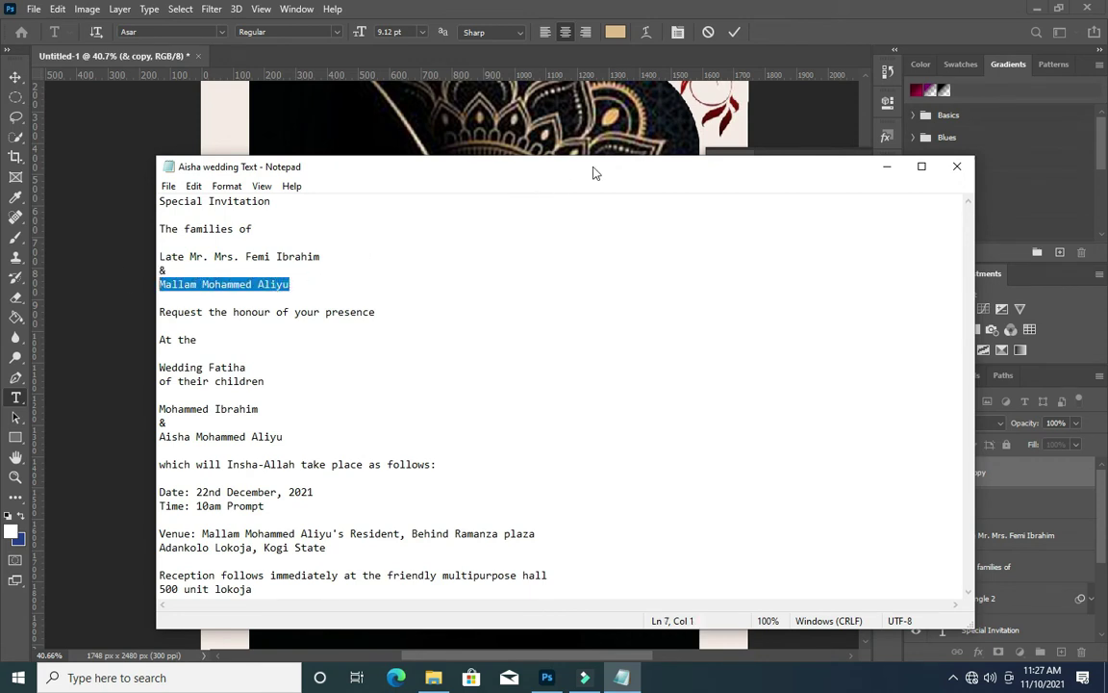
pyautogui.click(875, 174)
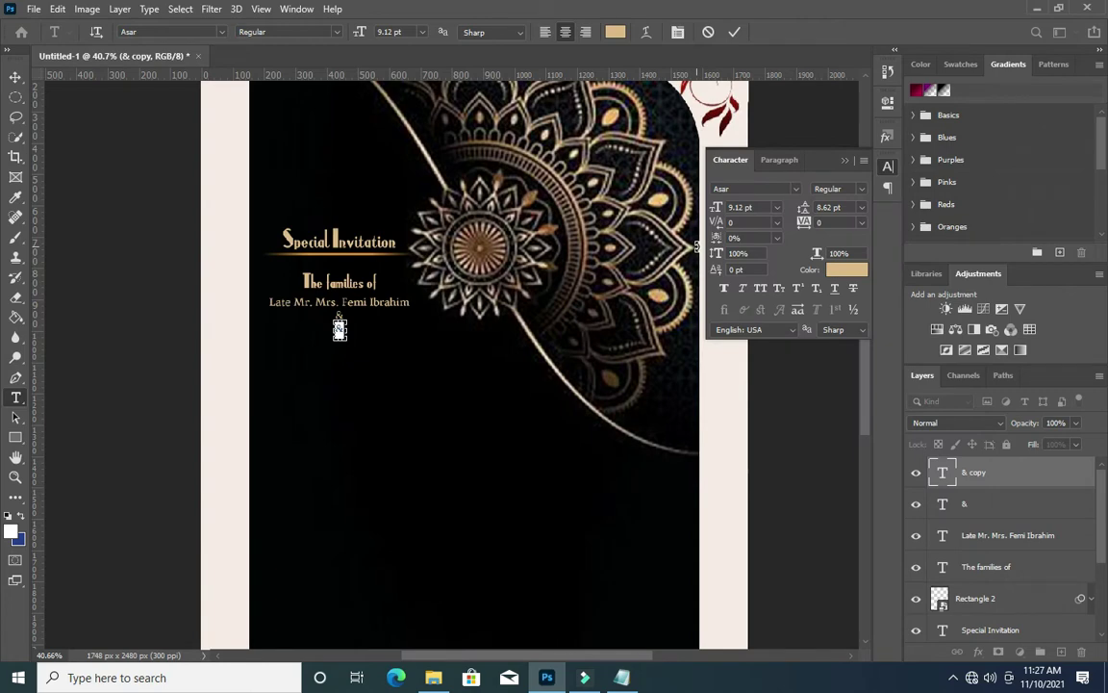
pyautogui.click(731, 31)
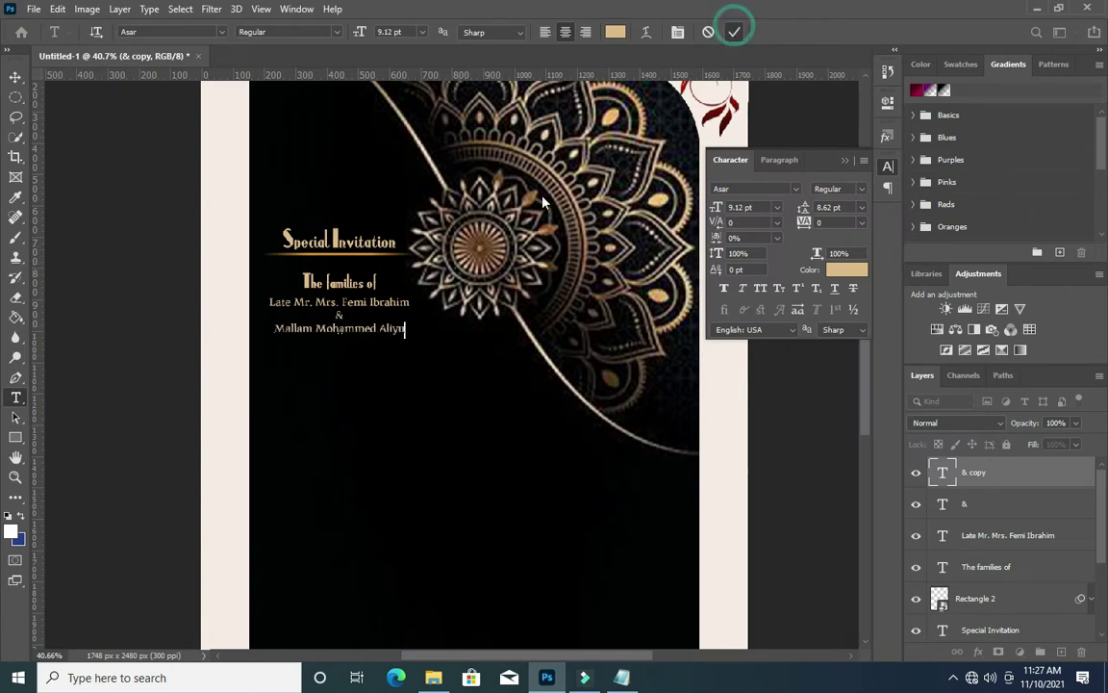
# Enlarge the second family's name line and centre it with the first family's name line.
pyautogui.click(14, 76)
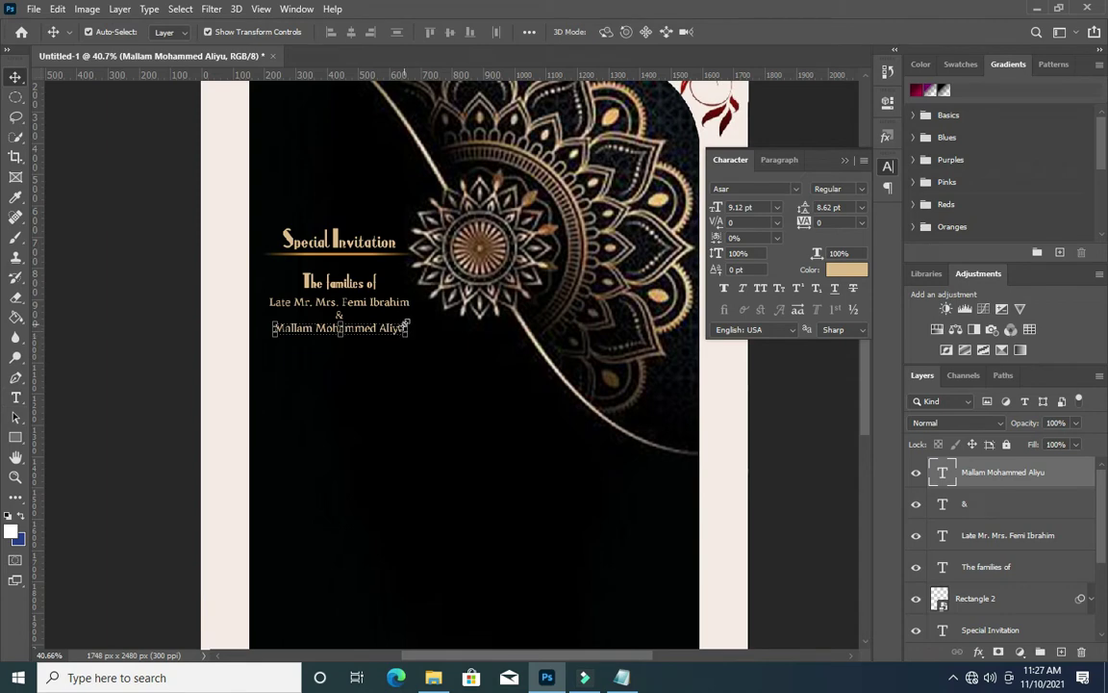
pyautogui.moveTo(408, 326)
pyautogui.mouseDown()
pyautogui.moveTo(428, 318)
pyautogui.moveTo(364, 331)
pyautogui.mouseUp()
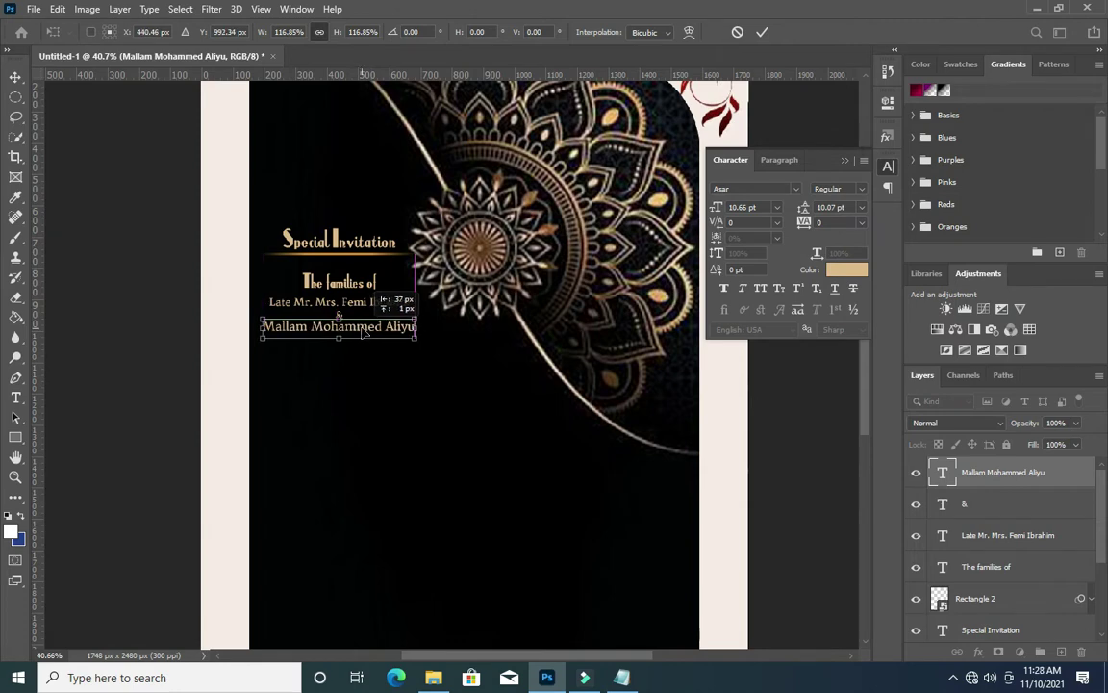
pyautogui.click(762, 32)
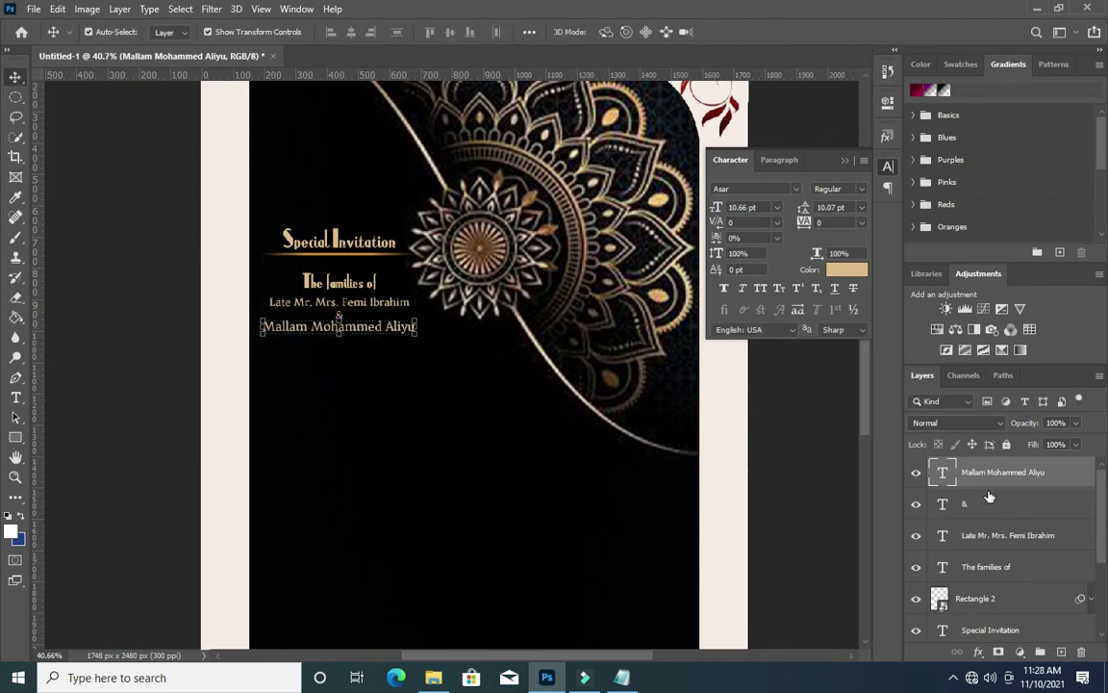
pyautogui.keyDown('ctrl'); pyautogui.click(1001, 537); pyautogui.keyUp('ctrl')
pyautogui.click(350, 31)
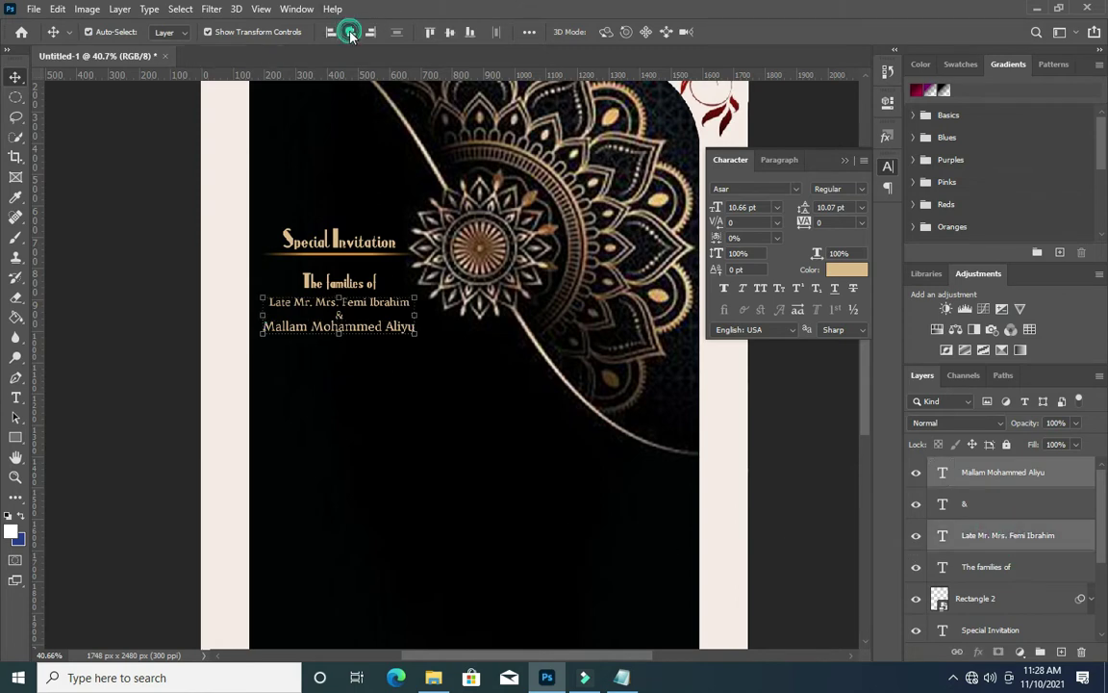
pyautogui.click(775, 518)
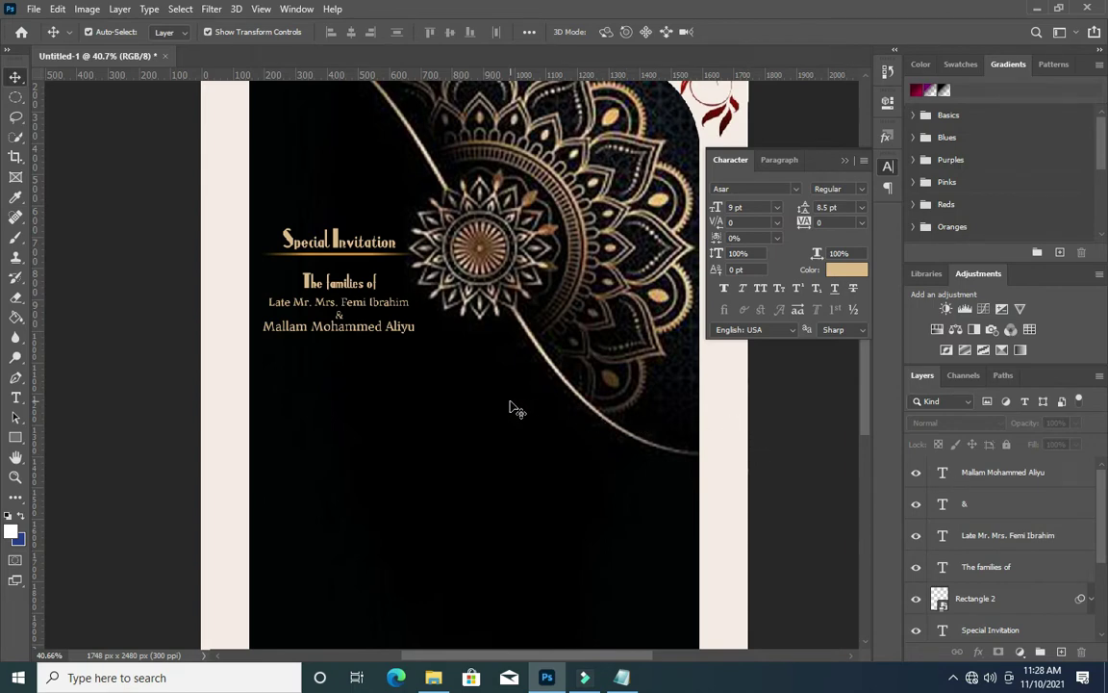
pyautogui.click(624, 680)
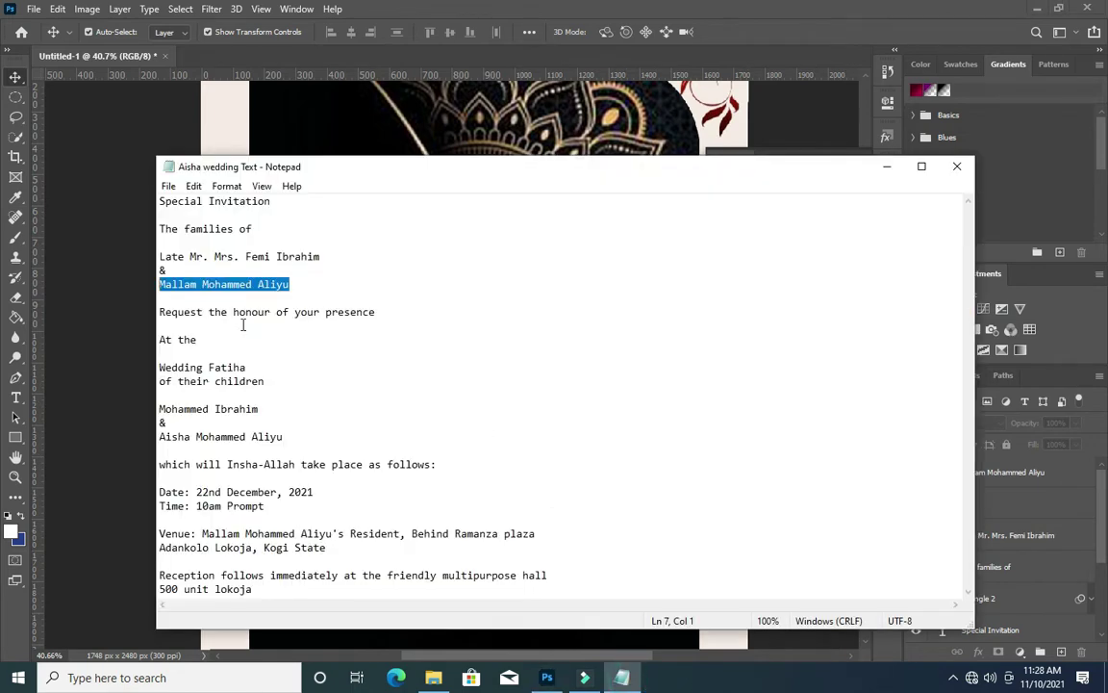
# Duplicate the second family's name line lower down and retype it as 'Request the honour of your presence'.
pyautogui.moveTo(377, 313); pyautogui.dragTo(163, 313)
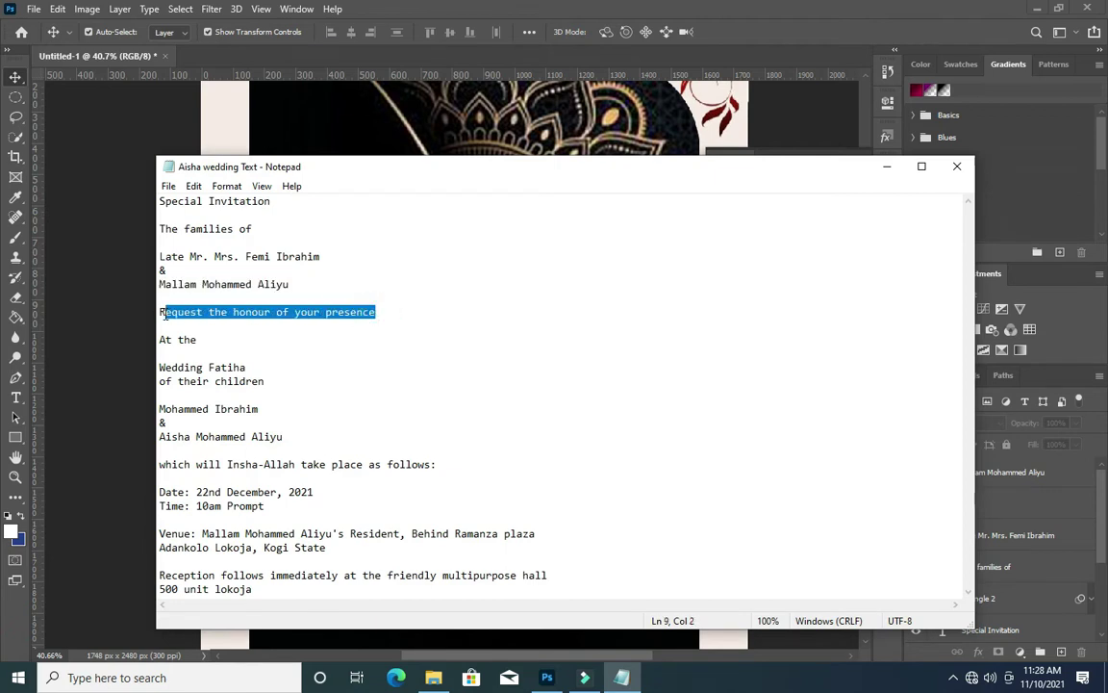
pyautogui.click(889, 171)
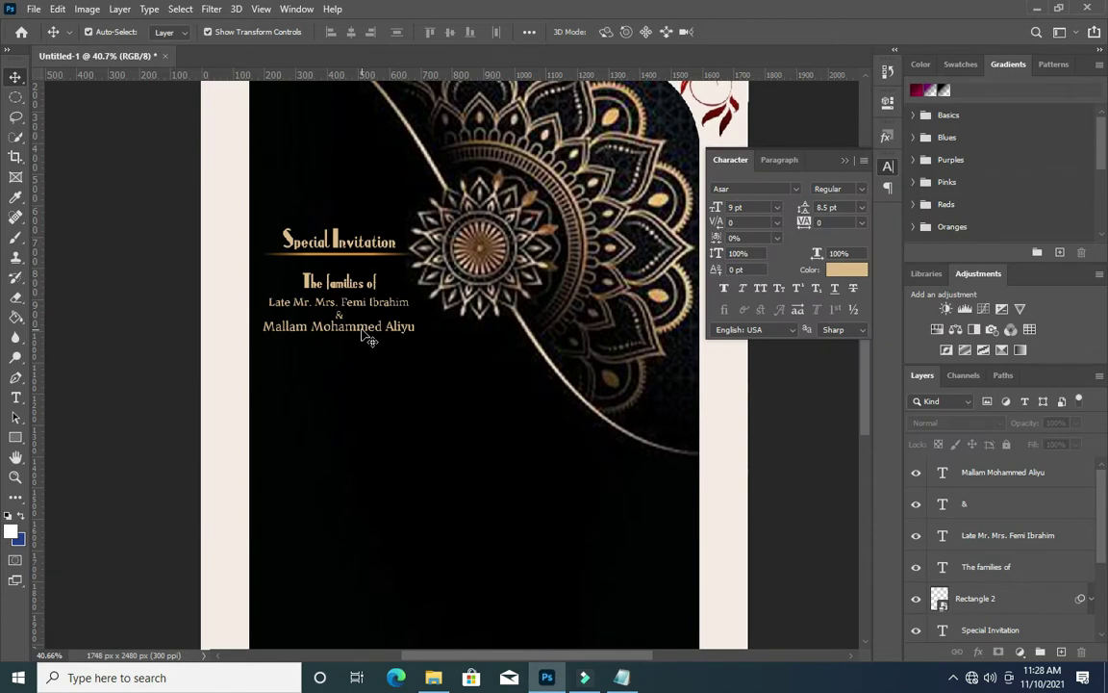
pyautogui.moveTo(362, 330); pyautogui.dragTo(427, 358)
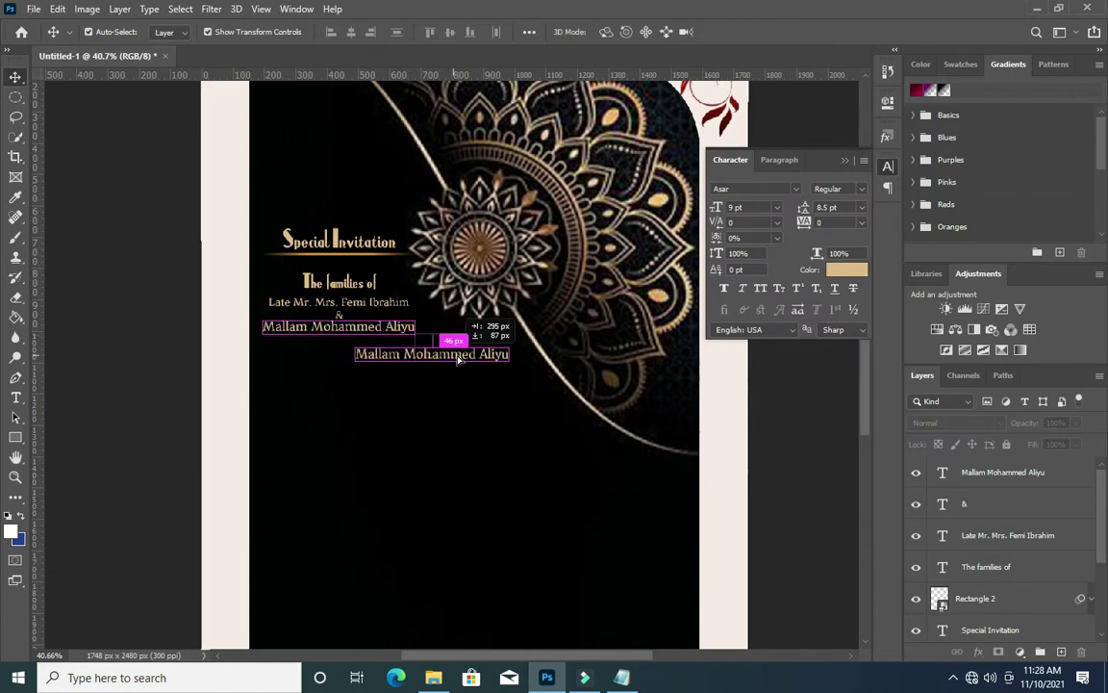
pyautogui.moveTo(426, 358); pyautogui.dragTo(461, 361)
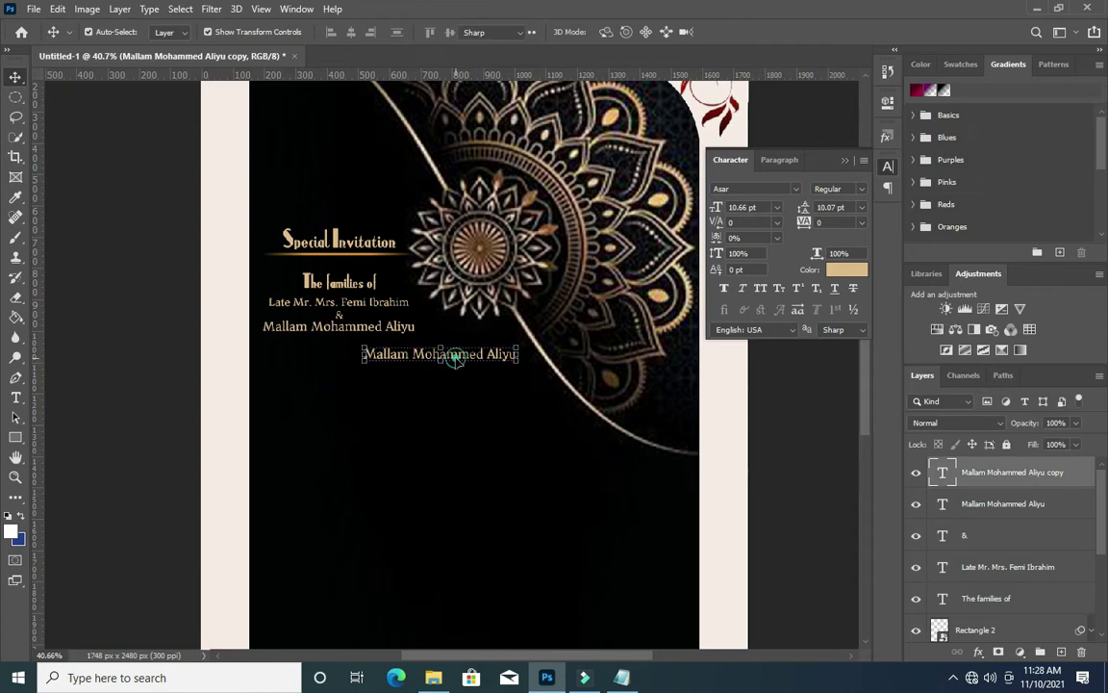
pyautogui.doubleClick(456, 355)
pyautogui.write('Request the honour of your presence')
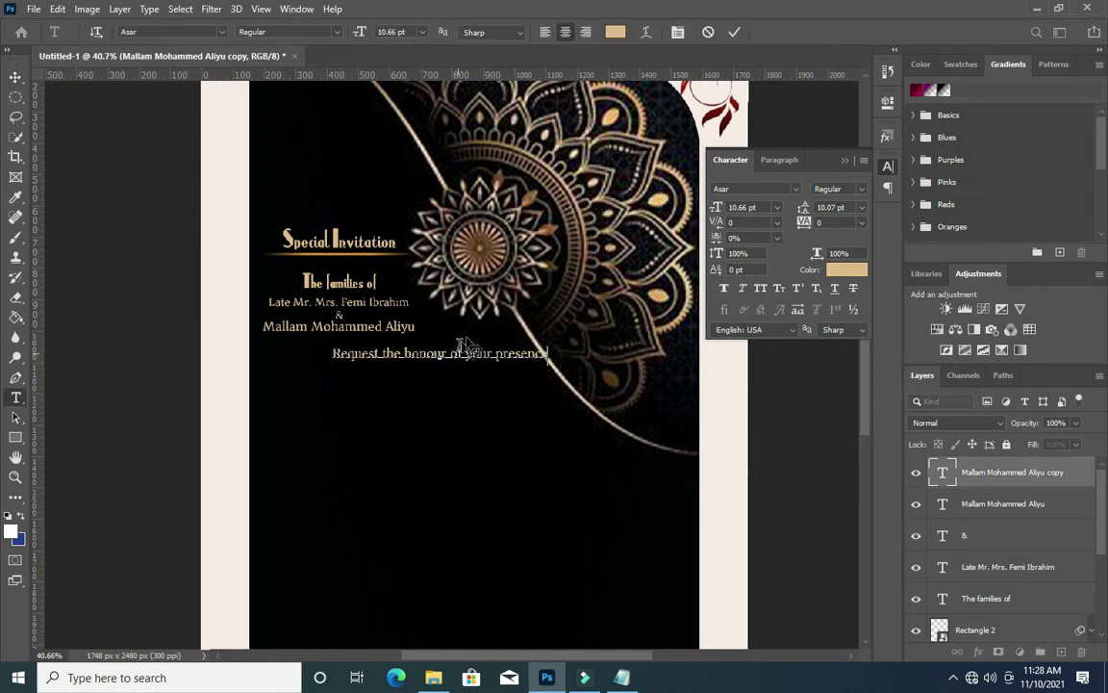
pyautogui.click(731, 31)
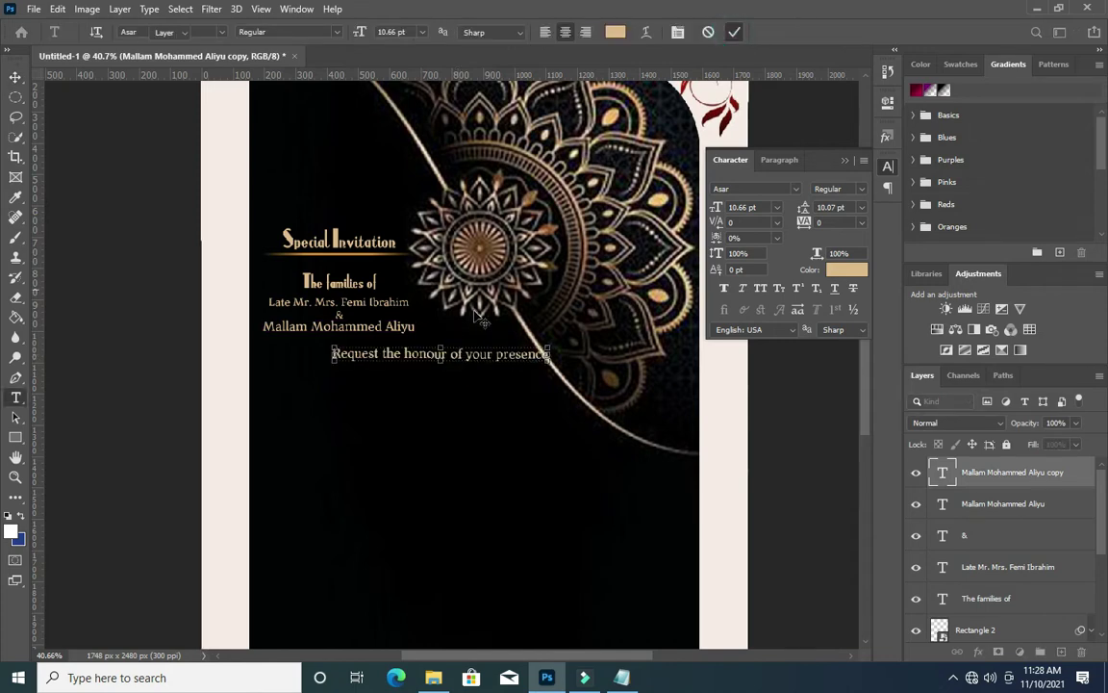
# Centre the request line beneath the names and clear the layer selection.
pyautogui.press('v')
pyautogui.moveTo(473, 360); pyautogui.dragTo(459, 364)
pyautogui.click(814, 424)
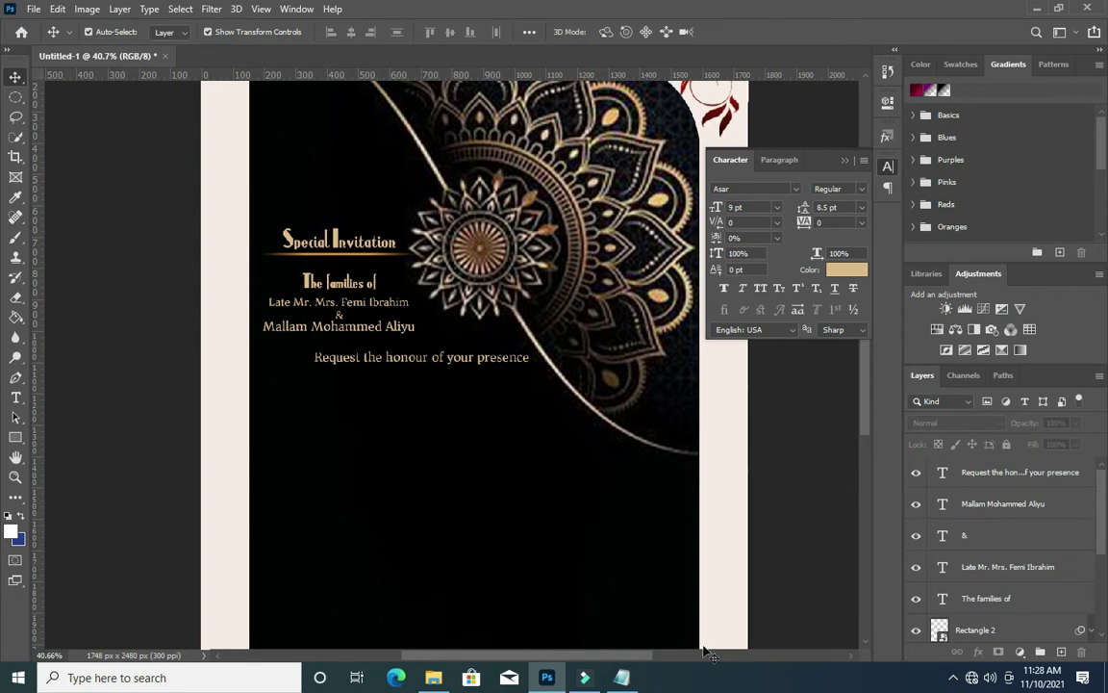
pyautogui.click(616, 621)
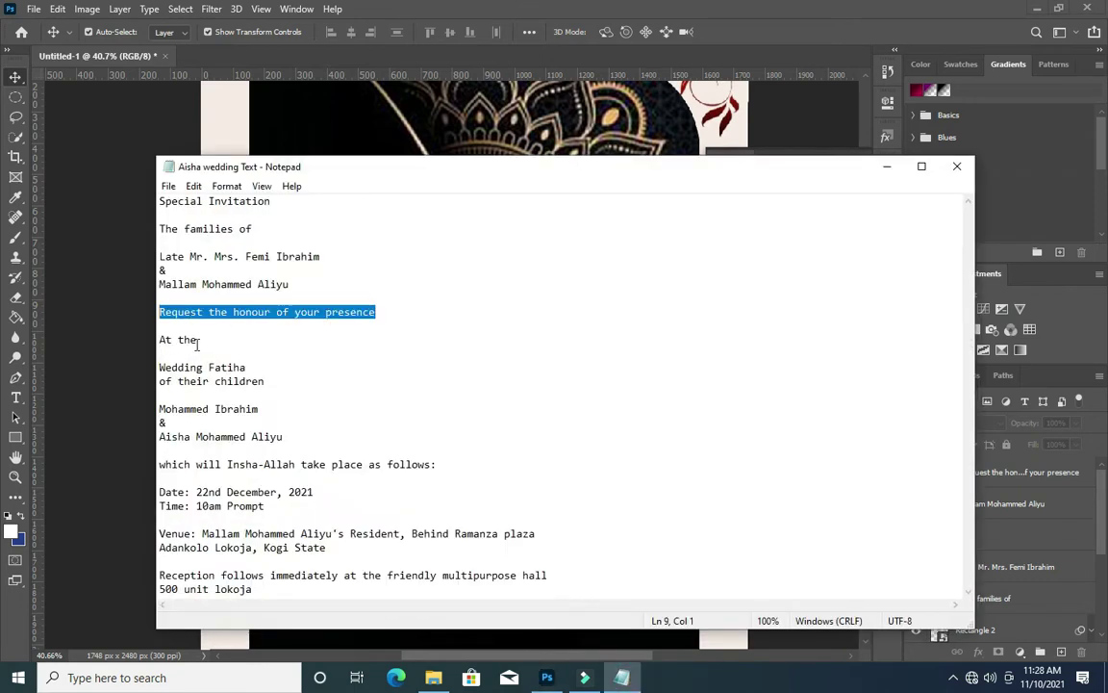
# Duplicate the request line just below it and retype the copy as 'at the'.
pyautogui.moveTo(198, 339); pyautogui.dragTo(160, 340)
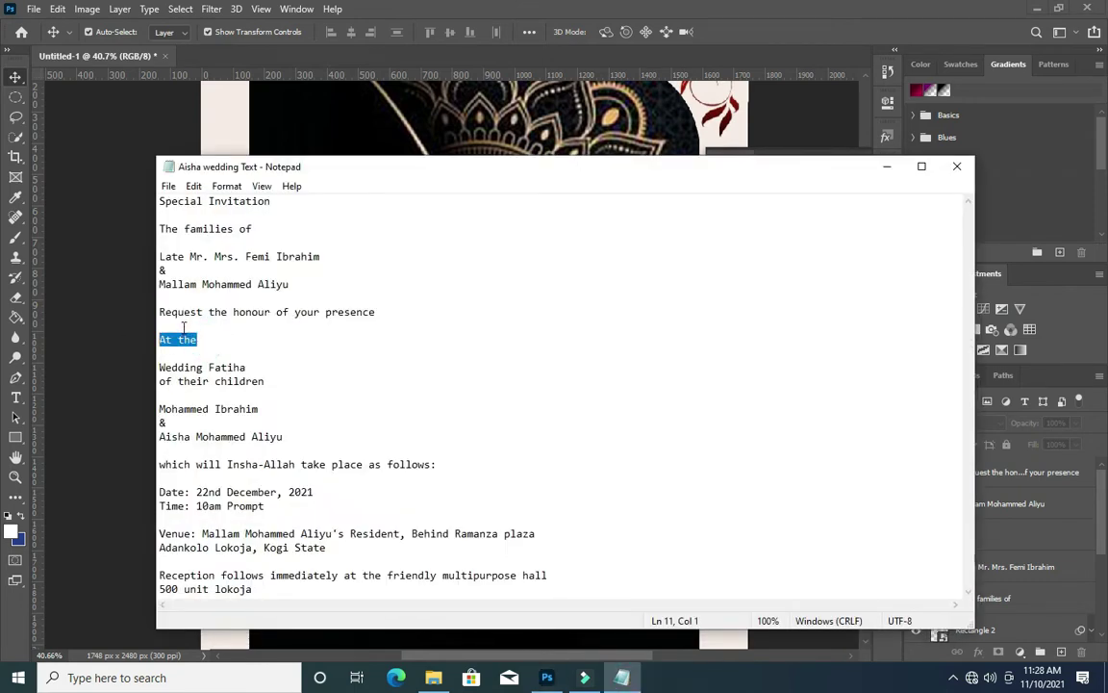
pyautogui.click(887, 167)
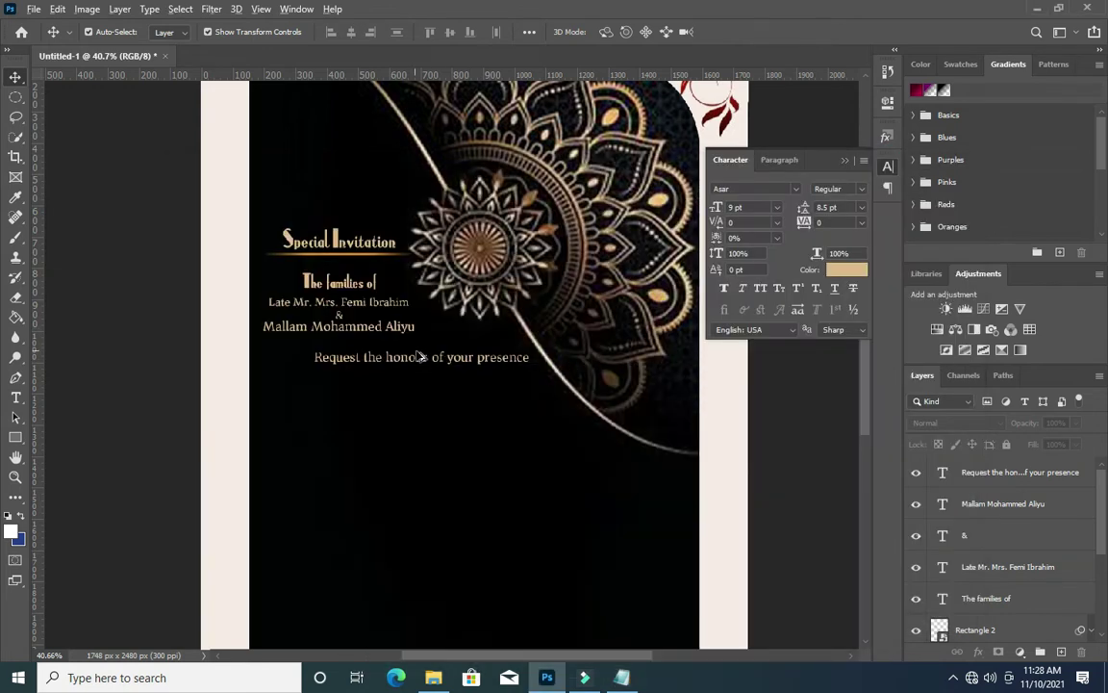
pyautogui.moveTo(418, 364); pyautogui.dragTo(418, 381)
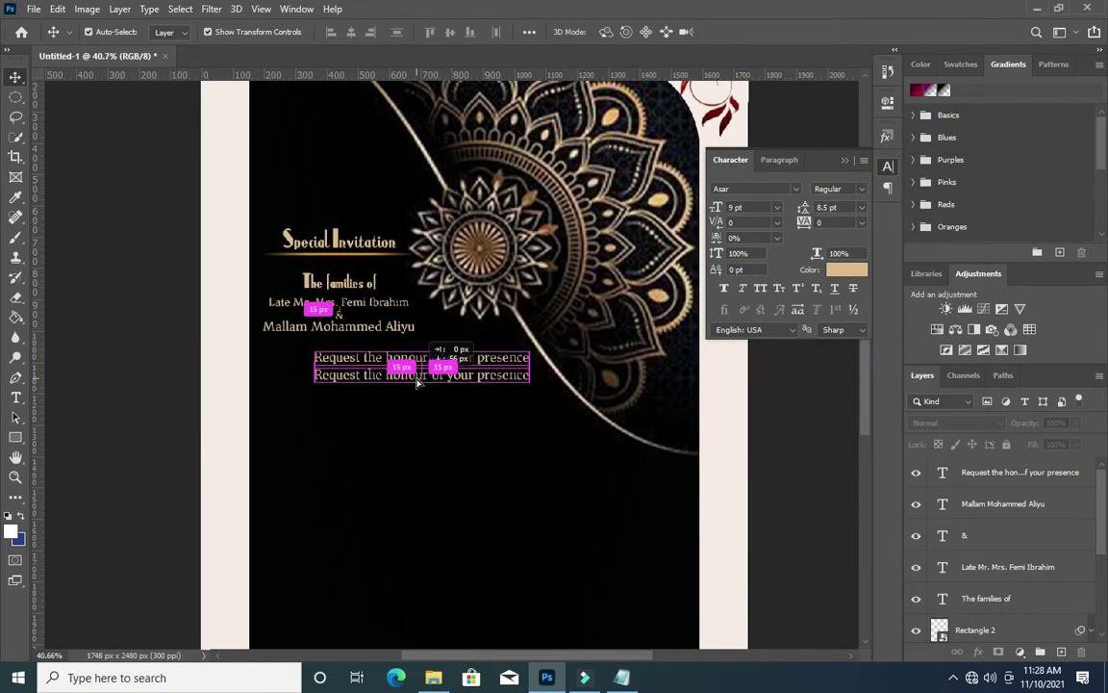
pyautogui.moveTo(417, 380); pyautogui.dragTo(419, 382)
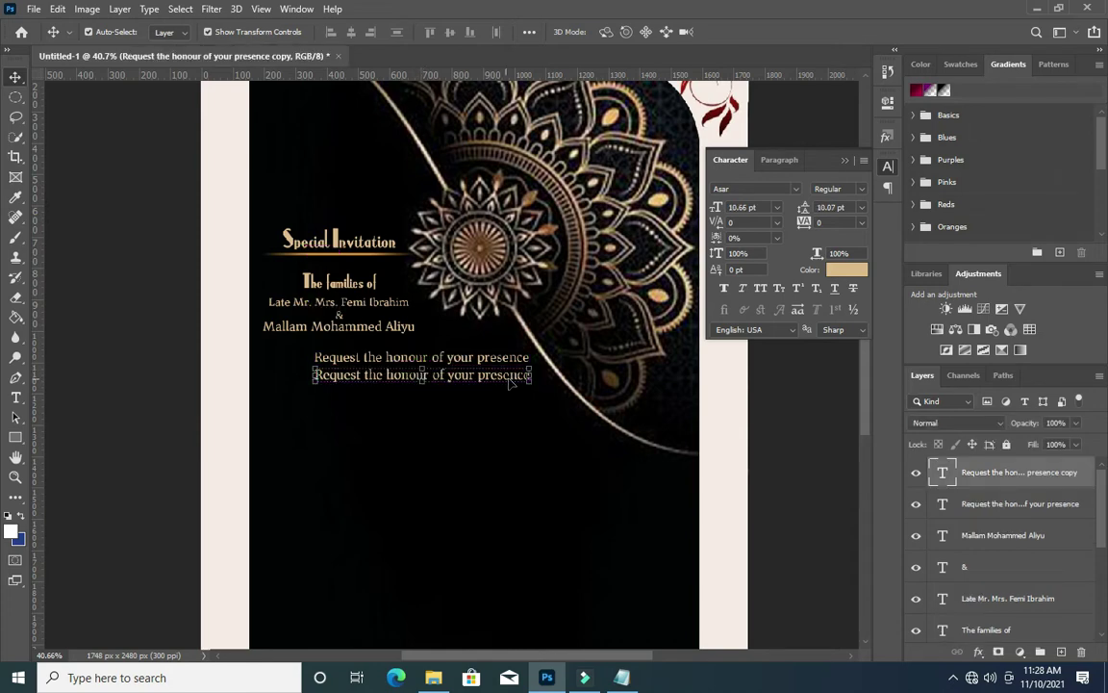
pyautogui.doubleClick(498, 380)
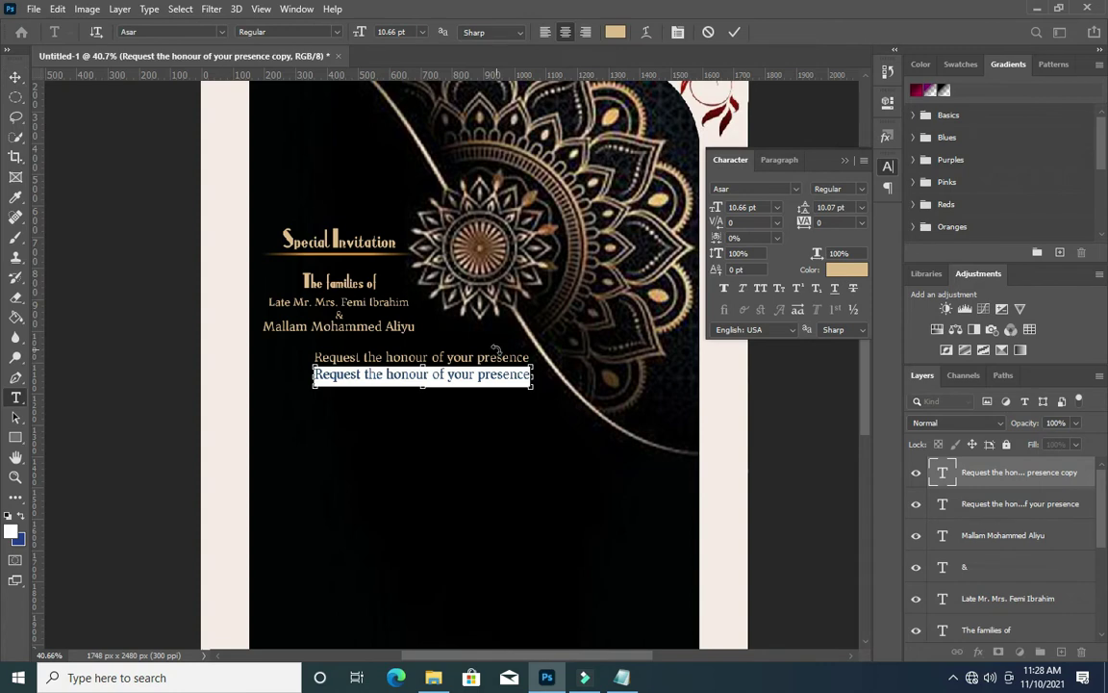
pyautogui.write('at the')
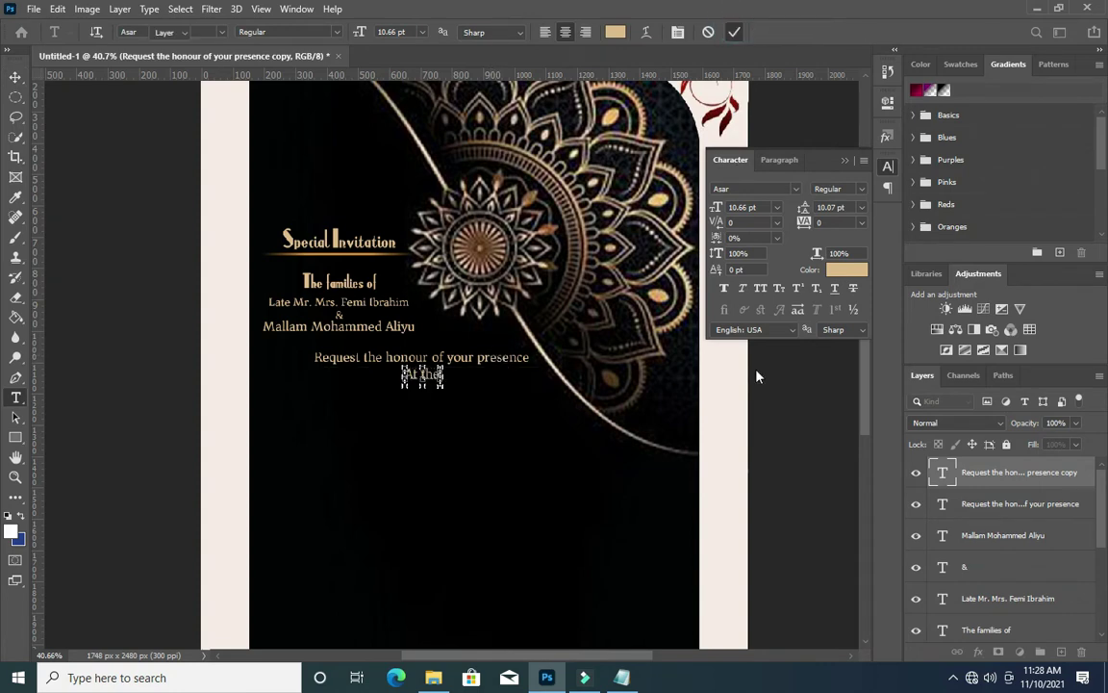
pyautogui.hotkey('ctrl', 'Return')
pyautogui.press('v')
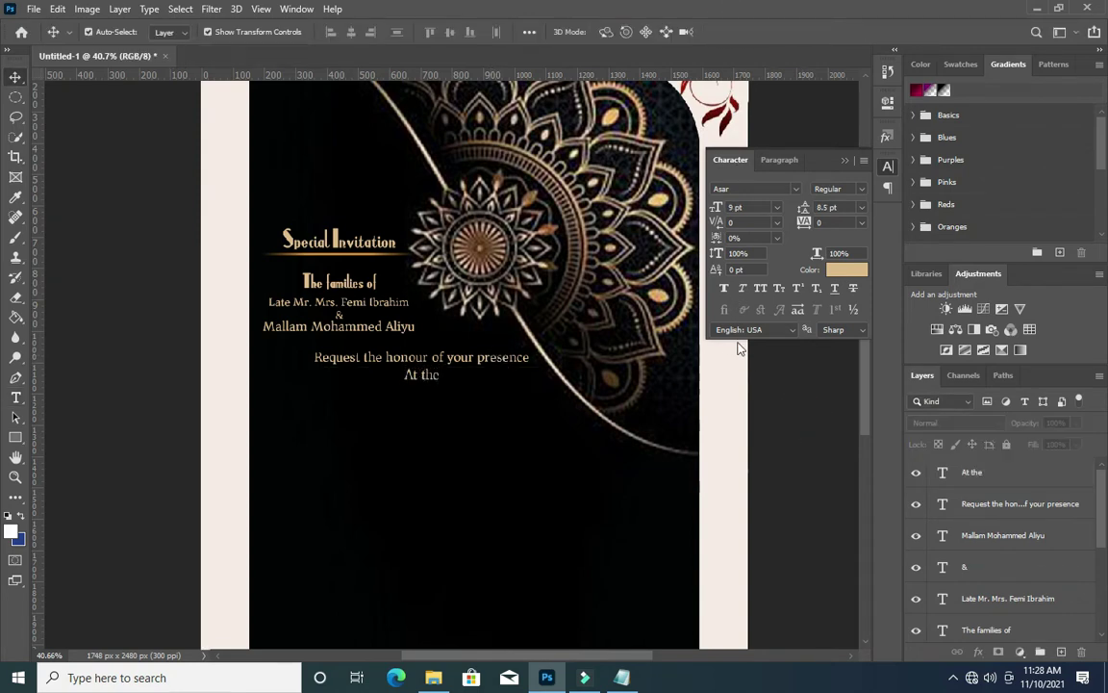
pyautogui.click(621, 677)
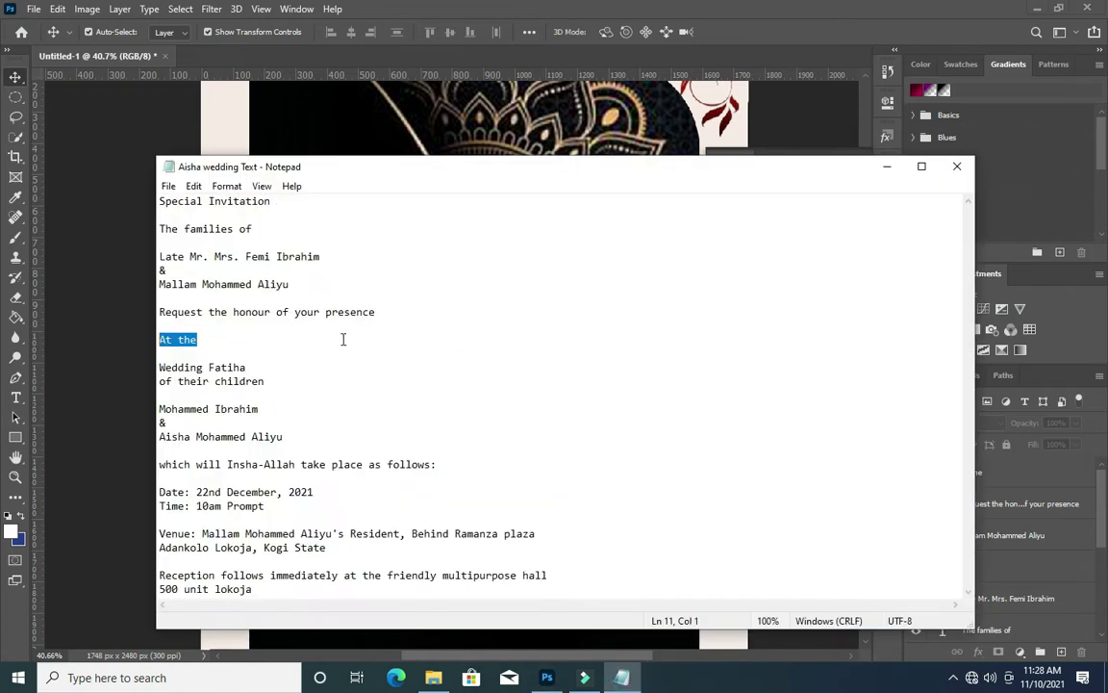
# Duplicate the 'at the' line below itself and retype the copy as 'Wedding Fatiha'.
pyautogui.moveTo(248, 368); pyautogui.dragTo(159, 368)
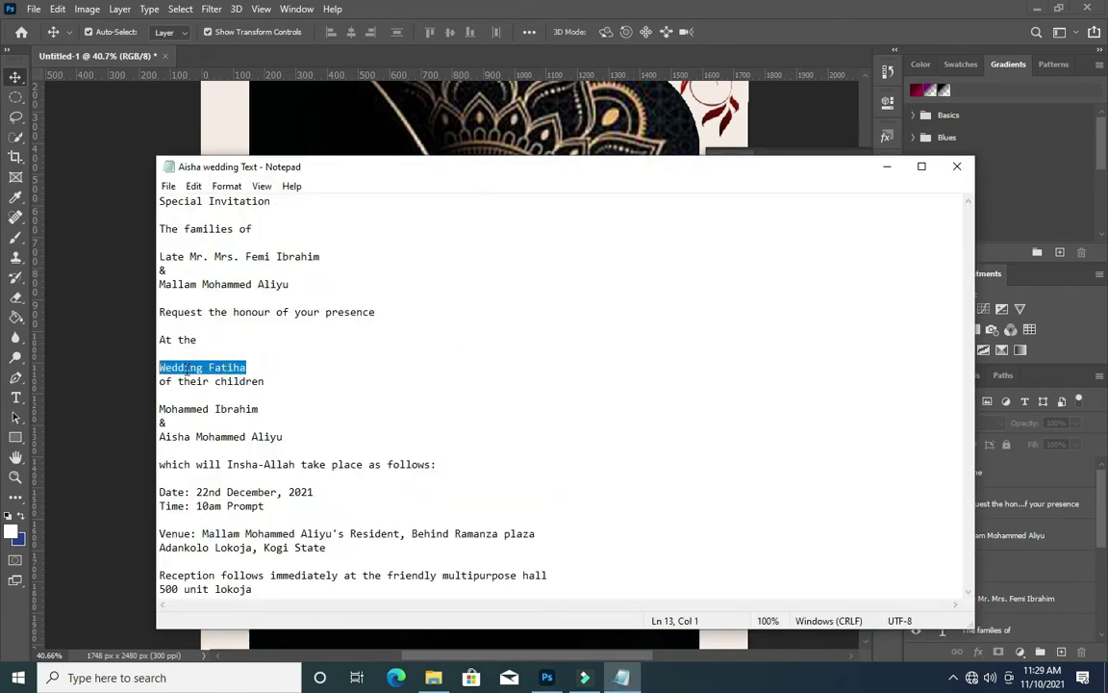
pyautogui.click(887, 167)
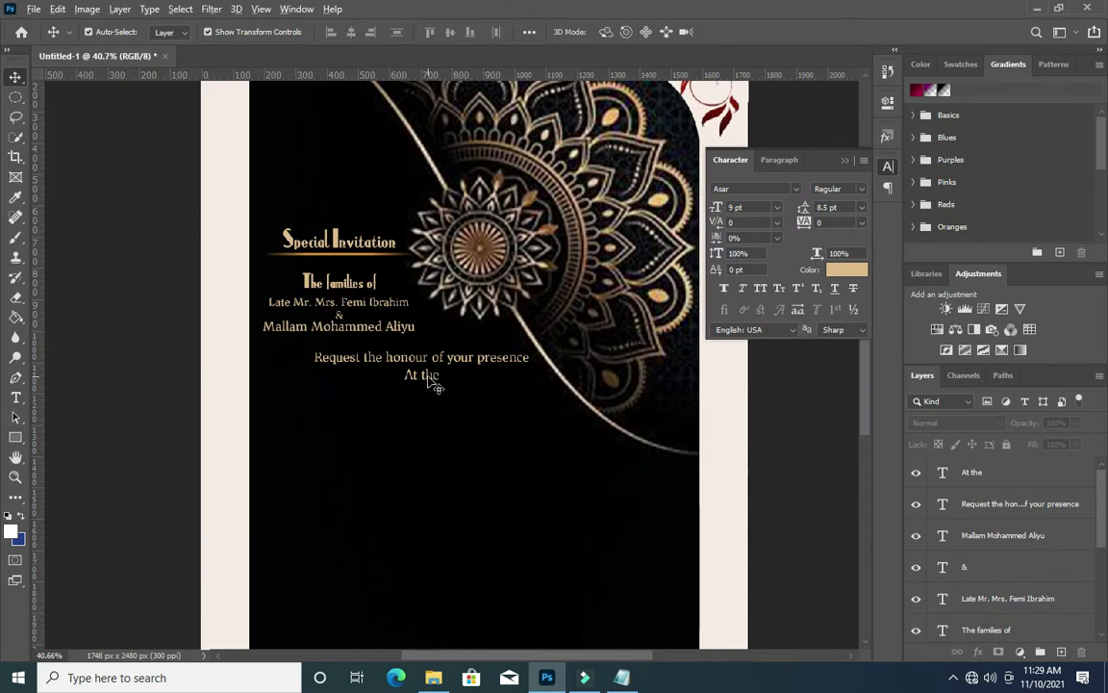
pyautogui.moveTo(435, 385); pyautogui.dragTo(428, 411)
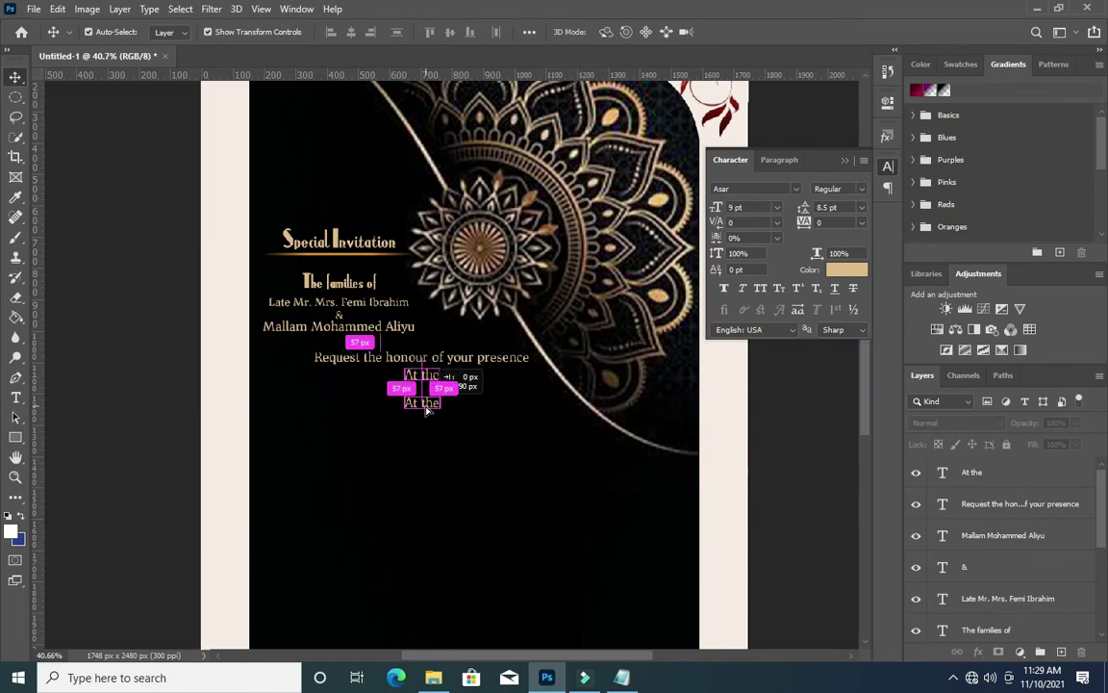
pyautogui.hotkey('ctrl', 't')
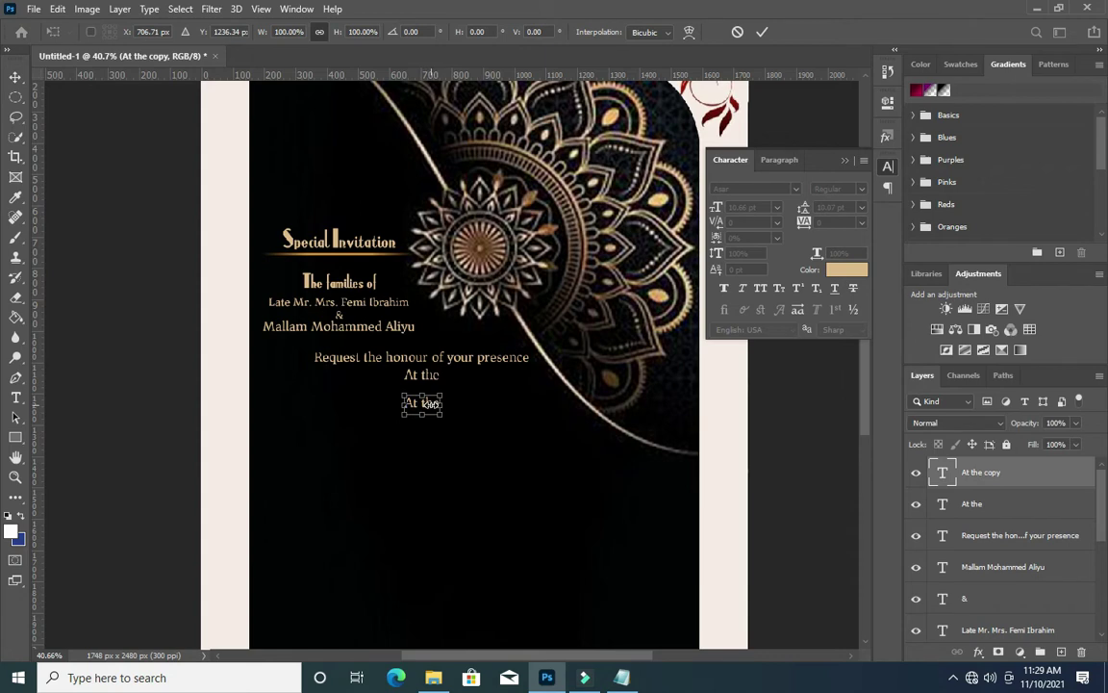
pyautogui.click(763, 36)
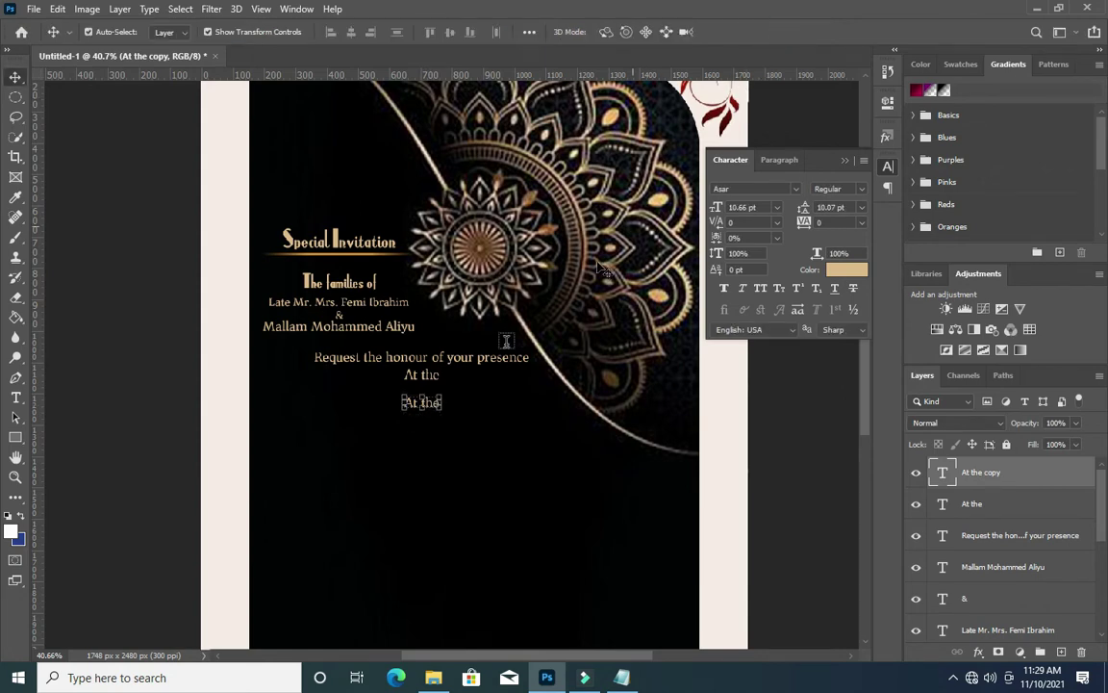
pyautogui.press('t')
pyautogui.click(433, 404)
pyautogui.hotkey('ctrl', 'a')
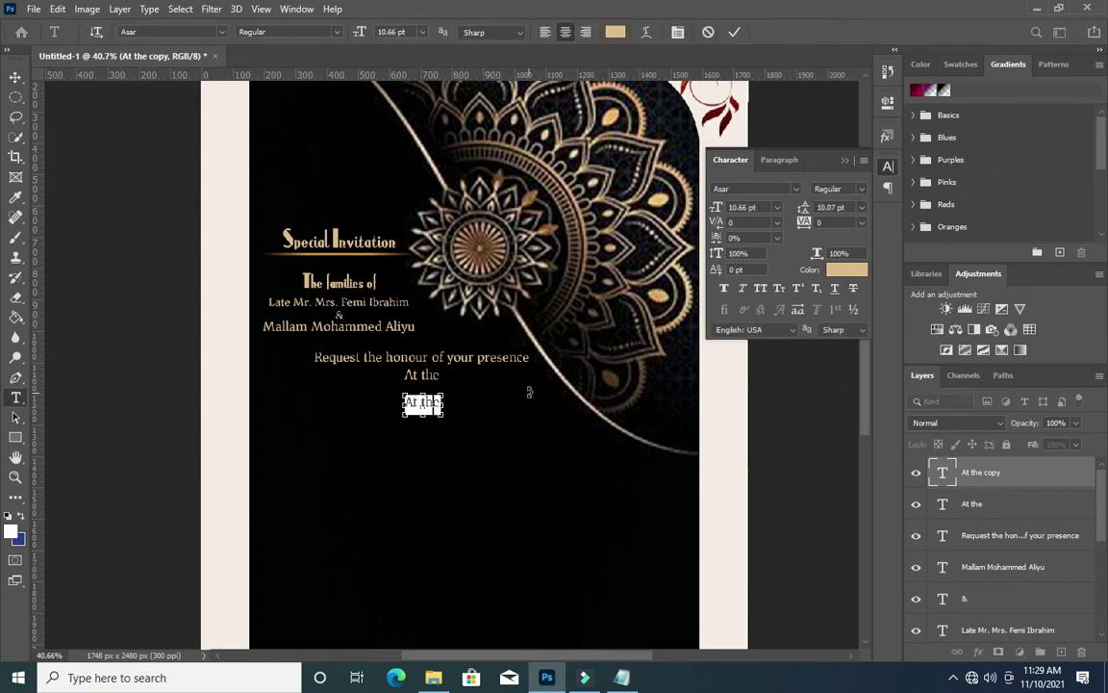
pyautogui.write('Wedding Fatiha')
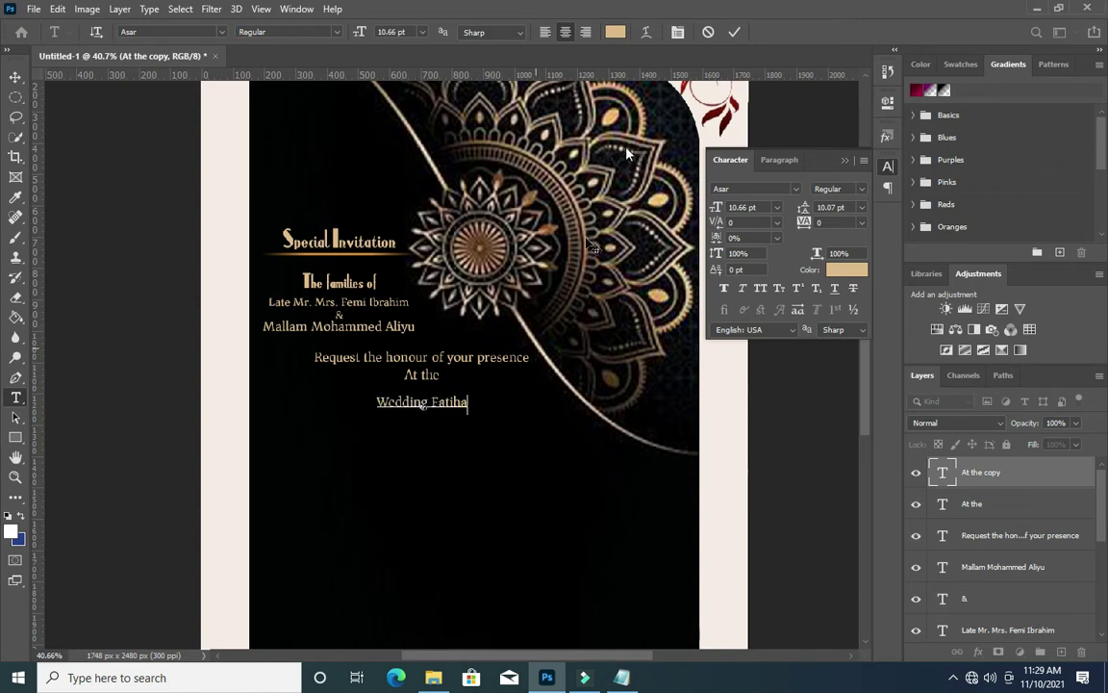
pyautogui.click(733, 33)
# Set Wedding Fatiha in AnchorSteamNF, enlarge it, and centre it beneath the 'at the' line.
pyautogui.click(751, 189)
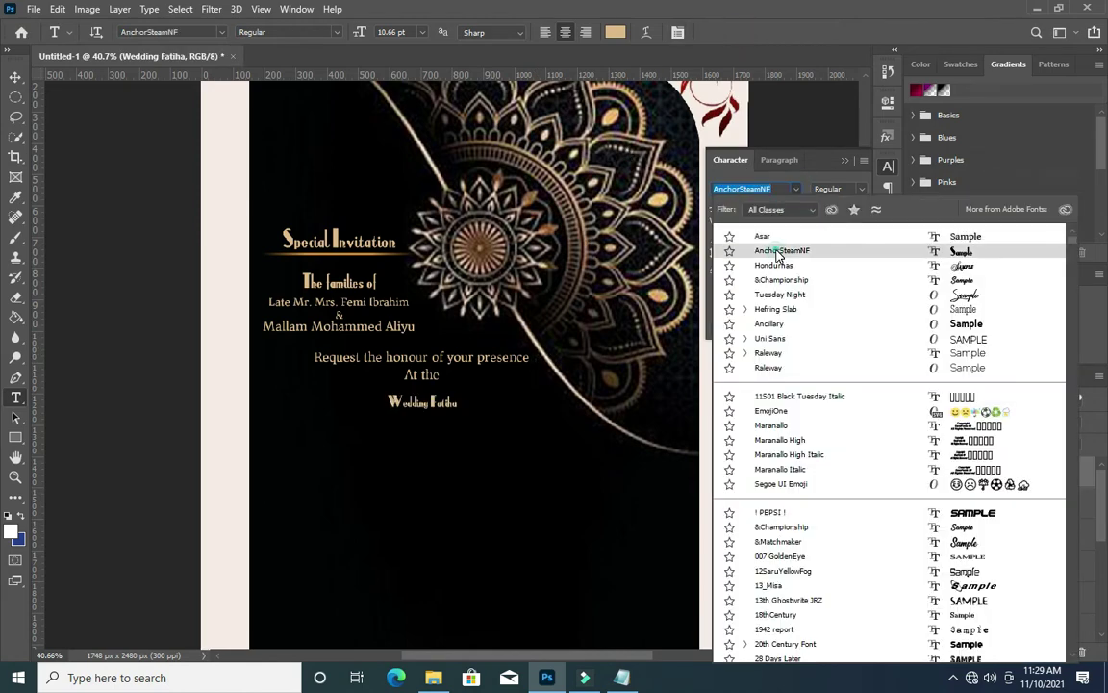
pyautogui.click(782, 251)
pyautogui.click(16, 76)
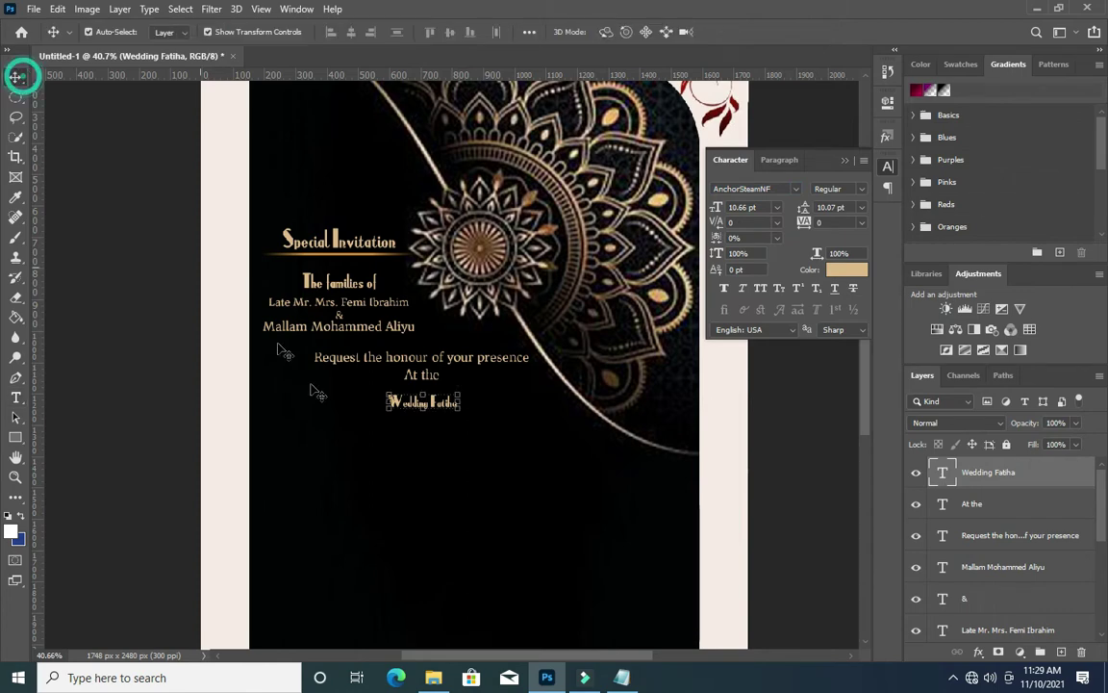
pyautogui.moveTo(385, 406); pyautogui.dragTo(345, 418)
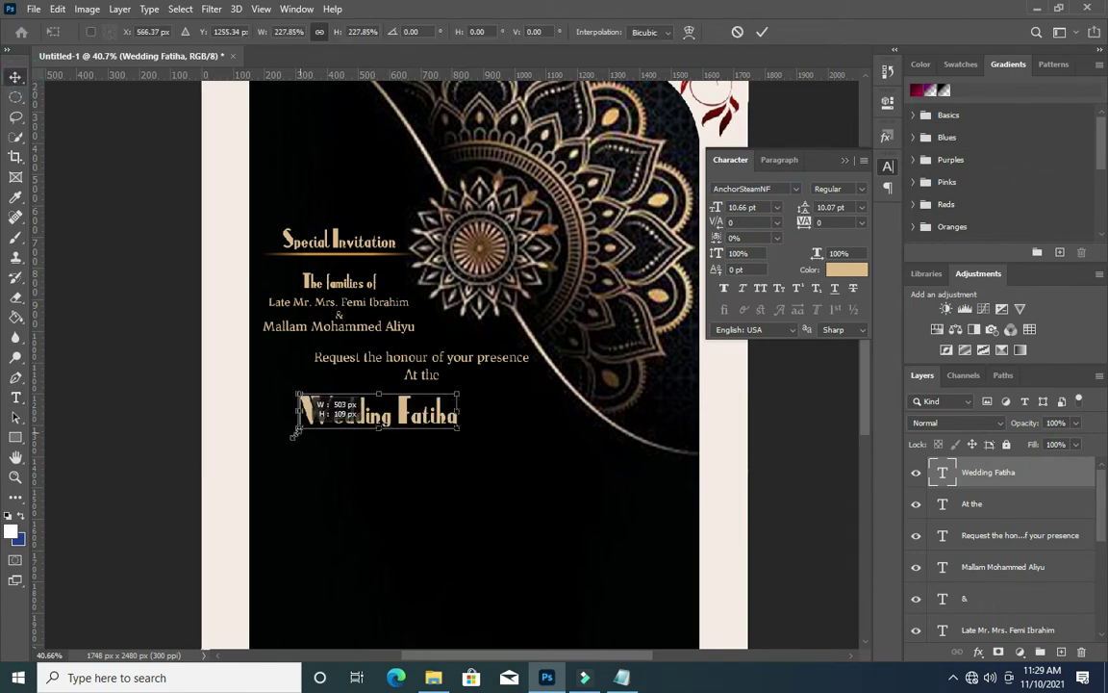
pyautogui.moveTo(453, 403); pyautogui.dragTo(526, 379)
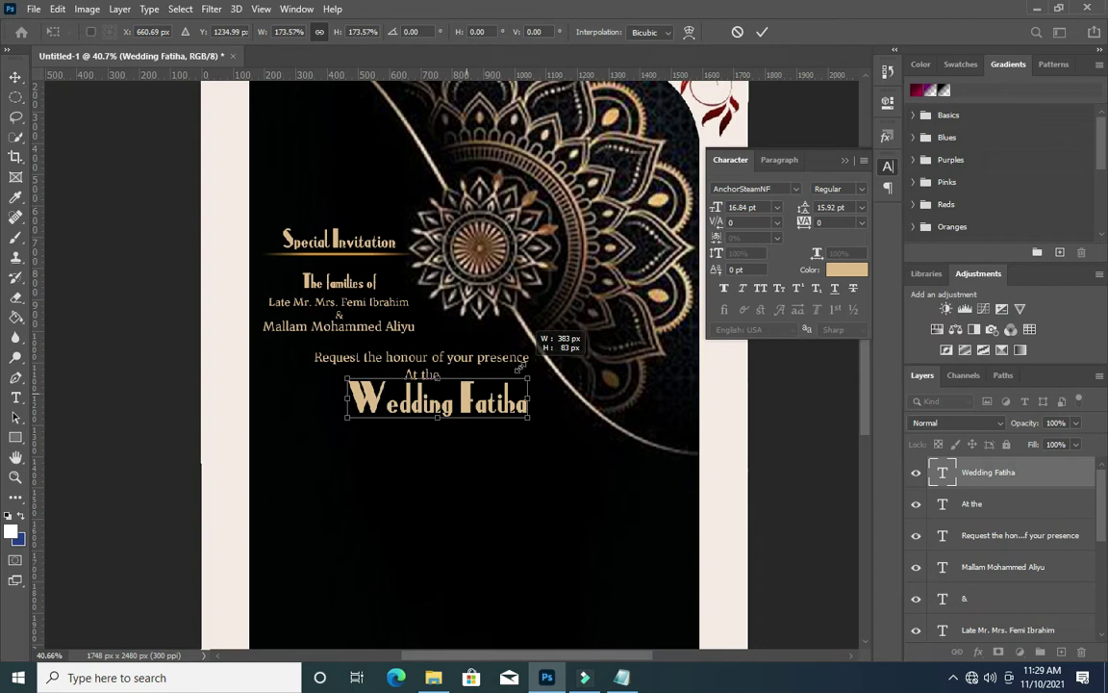
pyautogui.moveTo(466, 404); pyautogui.dragTo(451, 406)
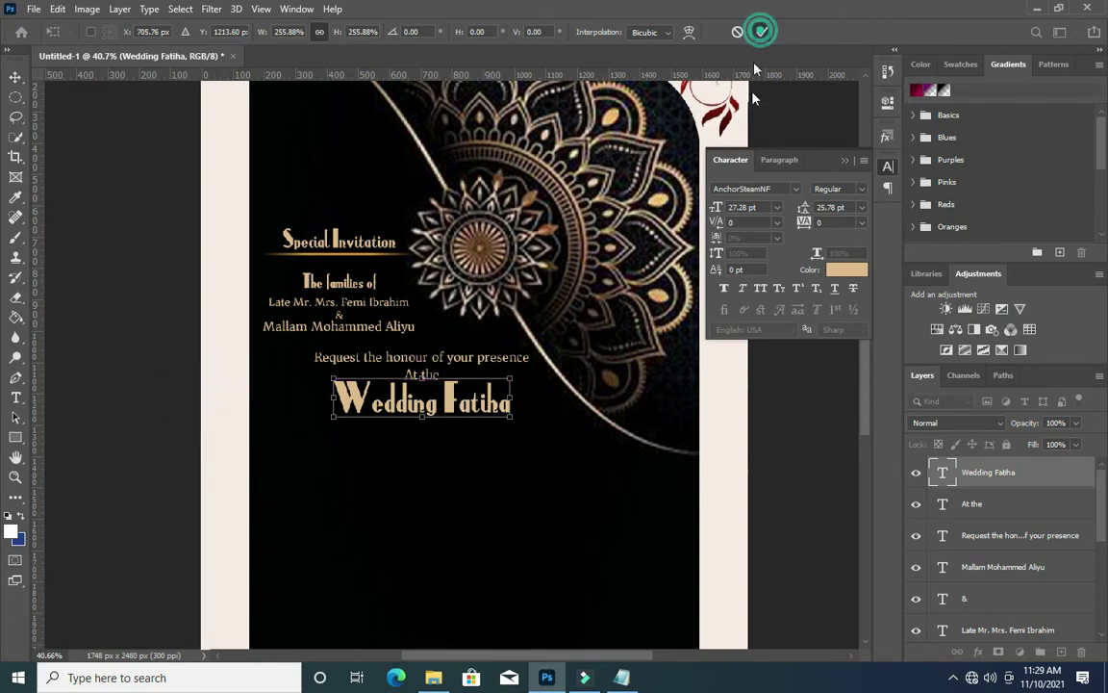
pyautogui.click(769, 409)
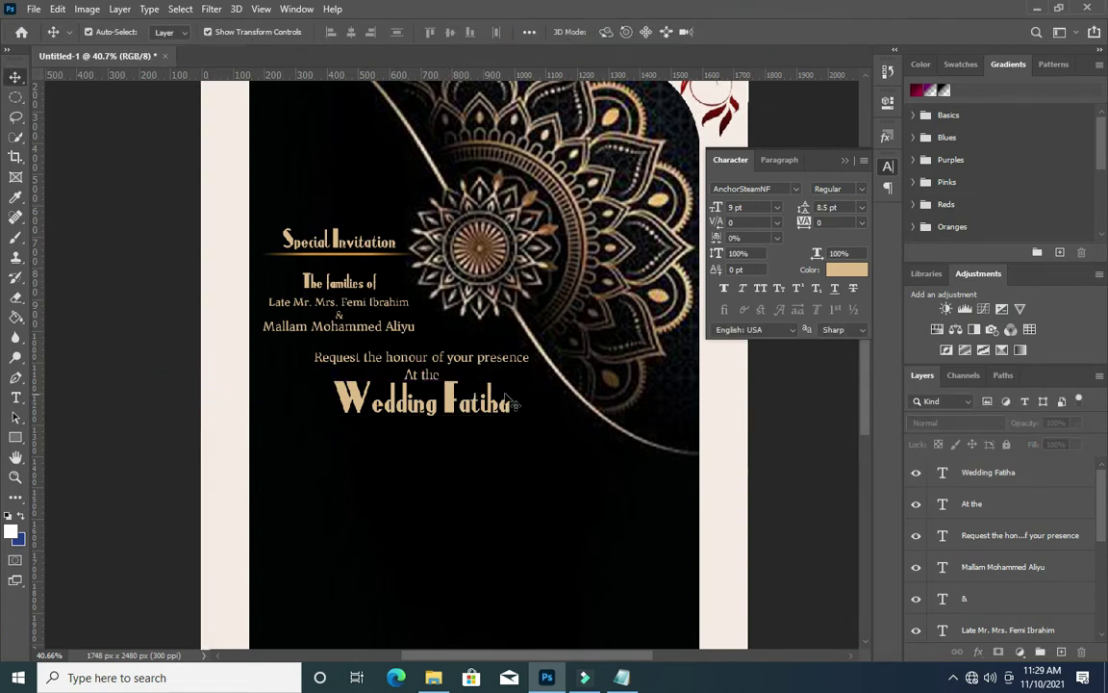
pyautogui.scroll(3, 416, 378)
# Nudge the 'At the' line up two arrow-key steps, zoom out to check the layout, and deselect.
pyautogui.click(438, 377)
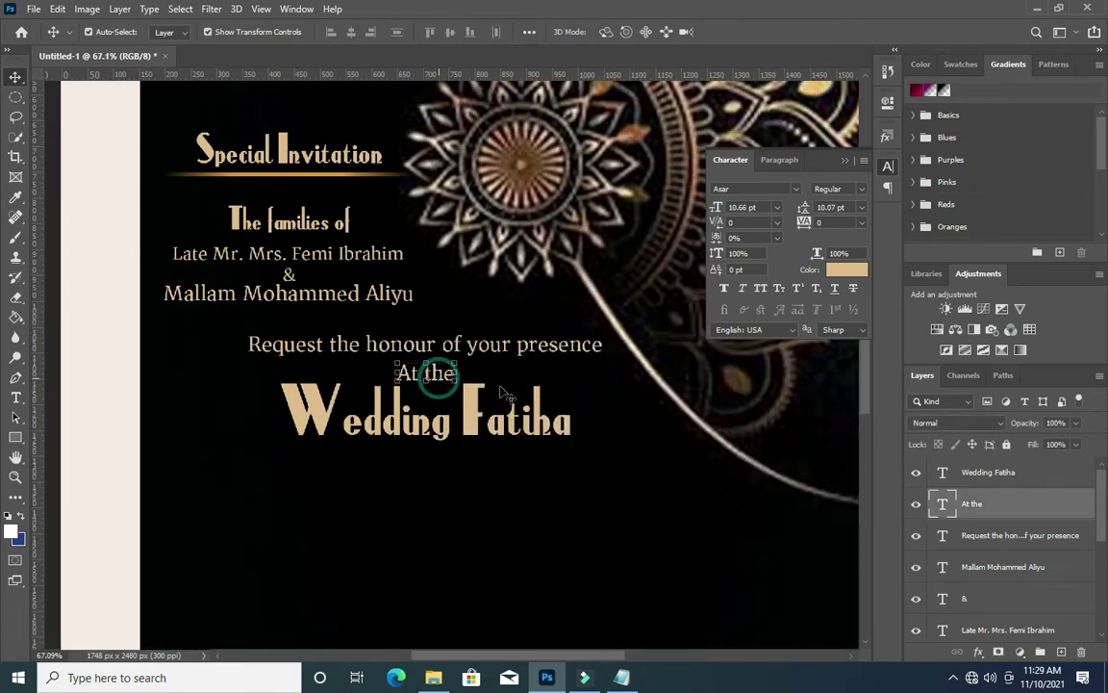
pyautogui.press('Up')
pyautogui.press('Up')
pyautogui.press('Up')
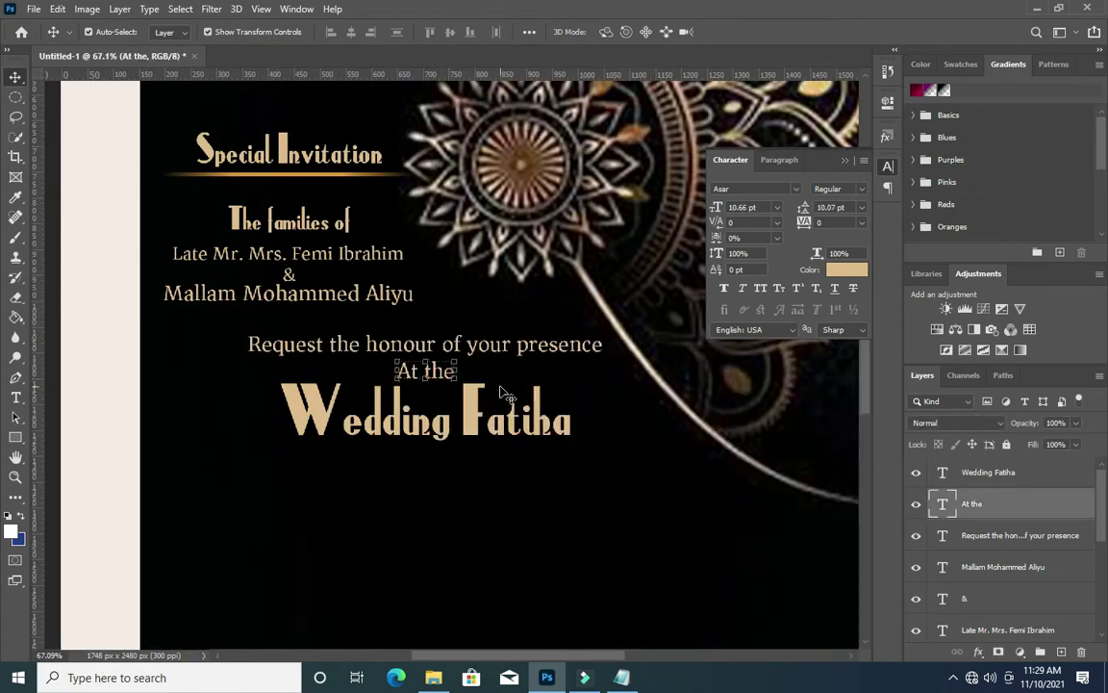
pyautogui.press('Up')
pyautogui.scroll(-2, 404, 433)
pyautogui.scroll(-2, 250, 428)
pyautogui.click(171, 438)
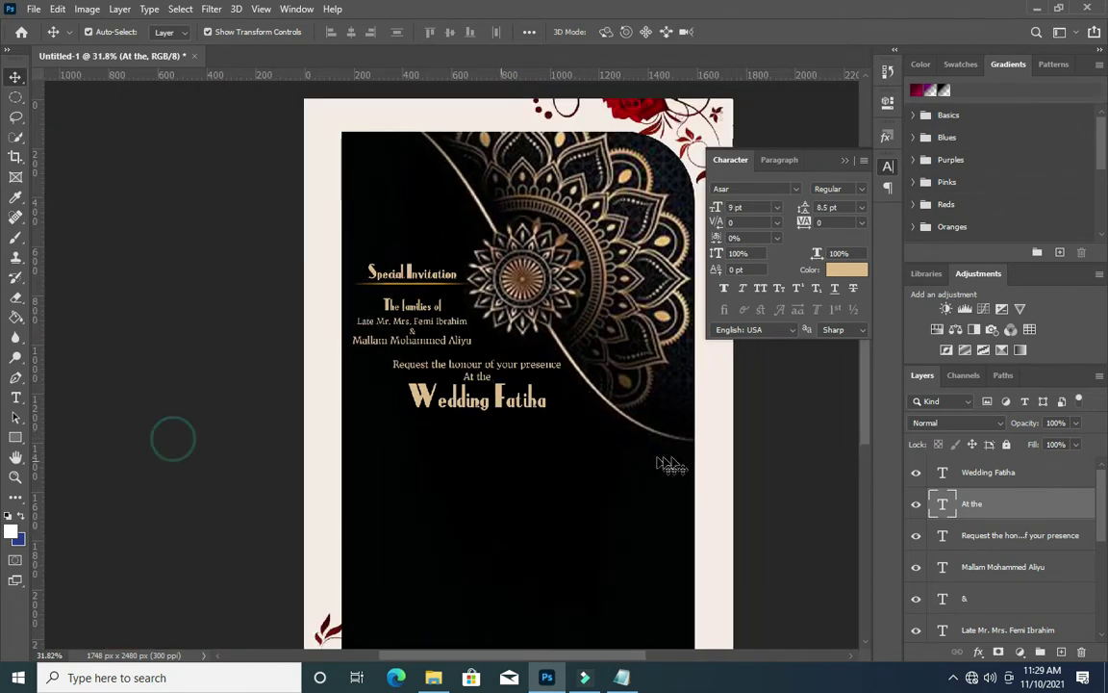
pyautogui.scroll(1, 626, 443)
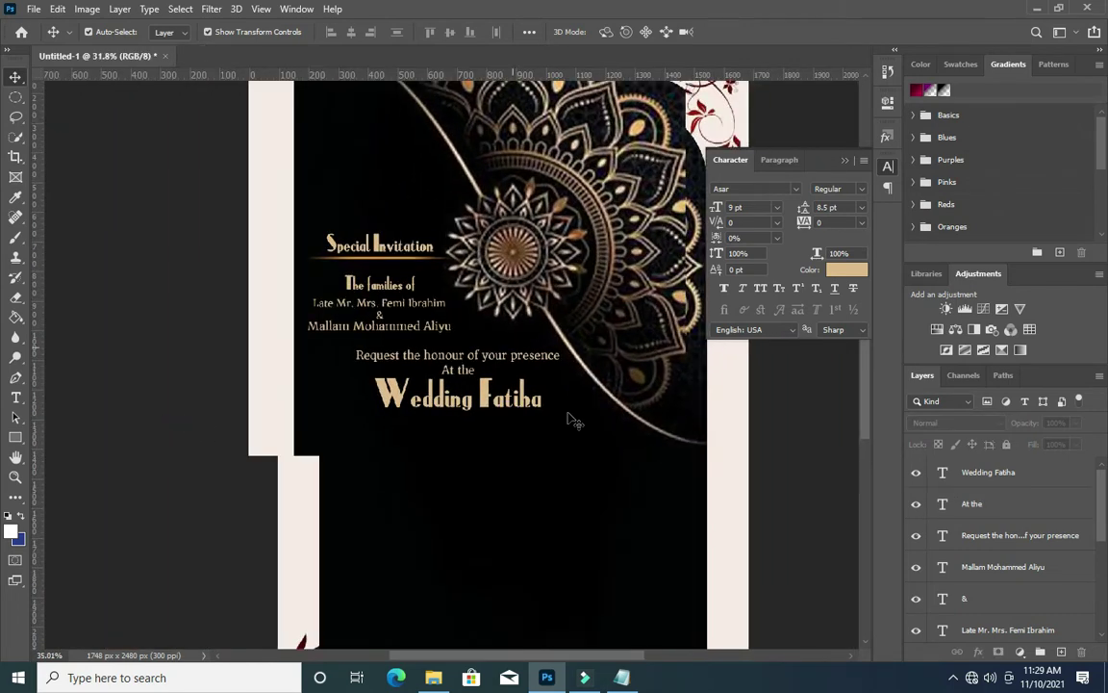
pyautogui.click(498, 406)
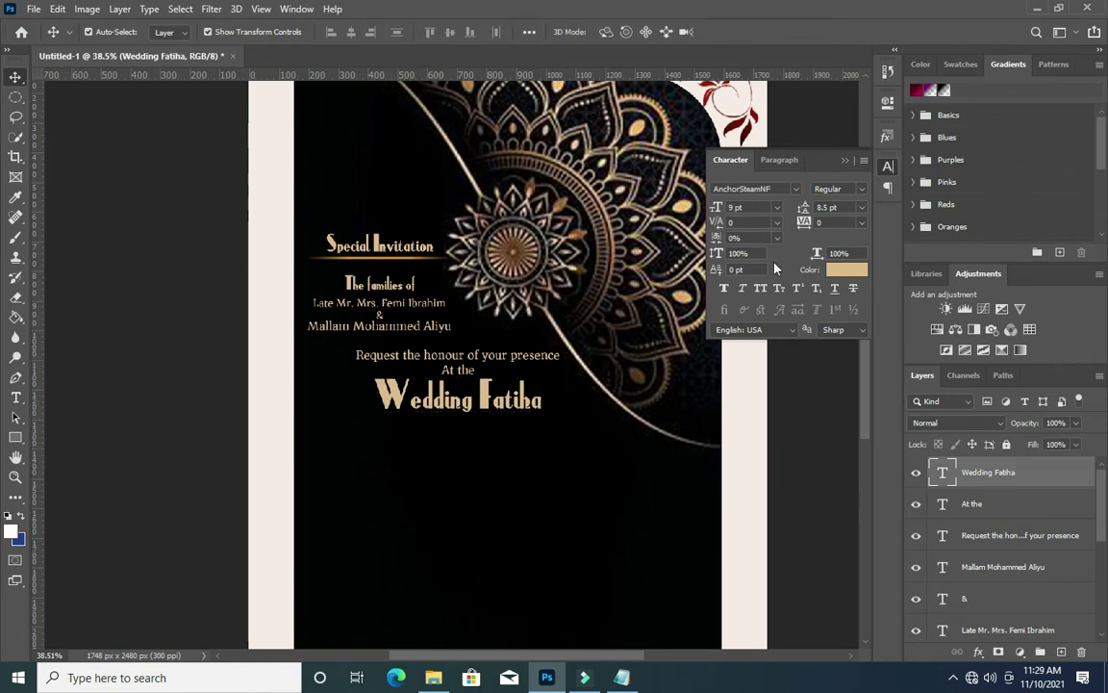
pyautogui.click(797, 470)
pyautogui.click(621, 678)
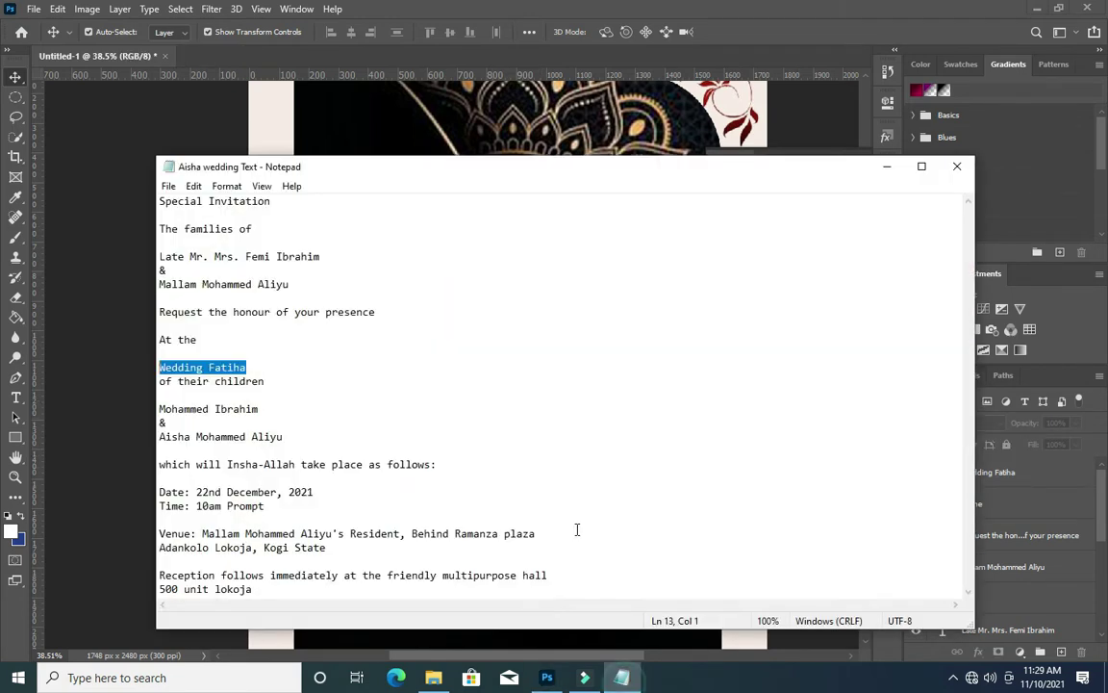
# Select 'of their children' in the notes, then duplicate the 'At the' text layer.
pyautogui.moveTo(264, 381); pyautogui.dragTo(158, 381)
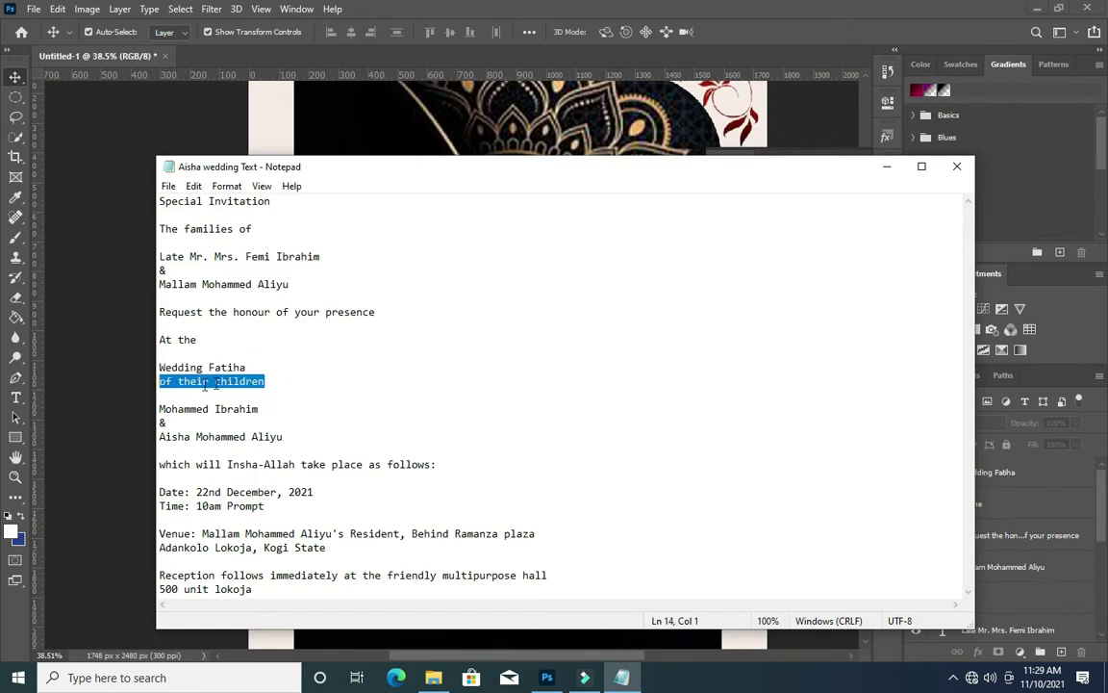
pyautogui.click(886, 168)
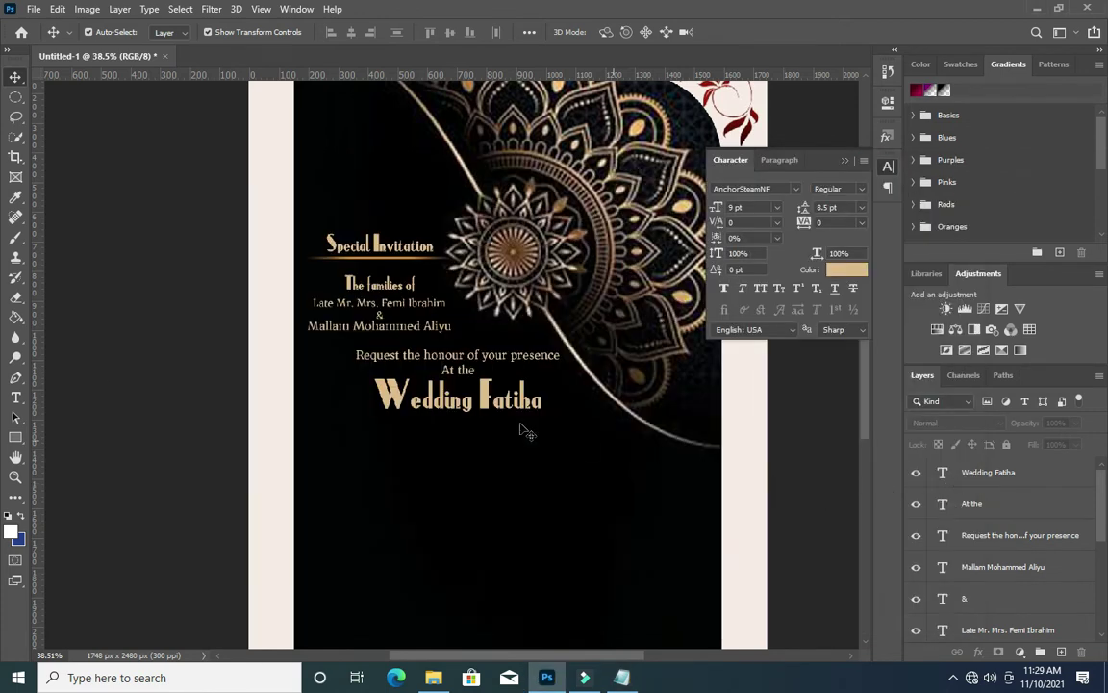
pyautogui.doubleClick(462, 370)
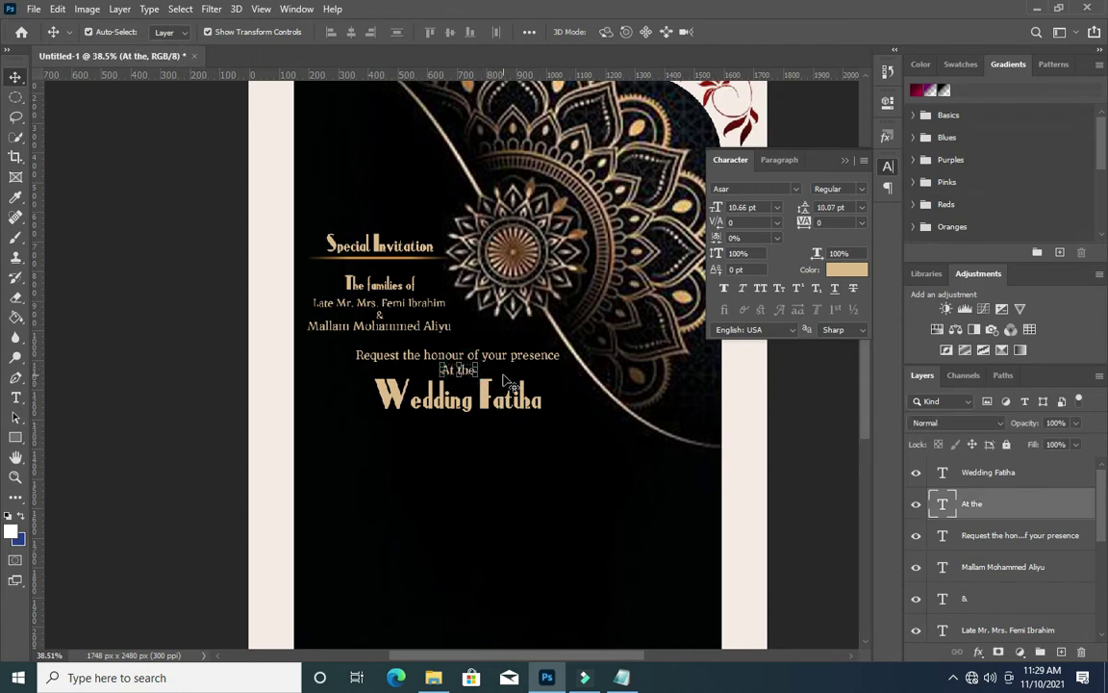
pyautogui.hotkey('ctrl', 'j')
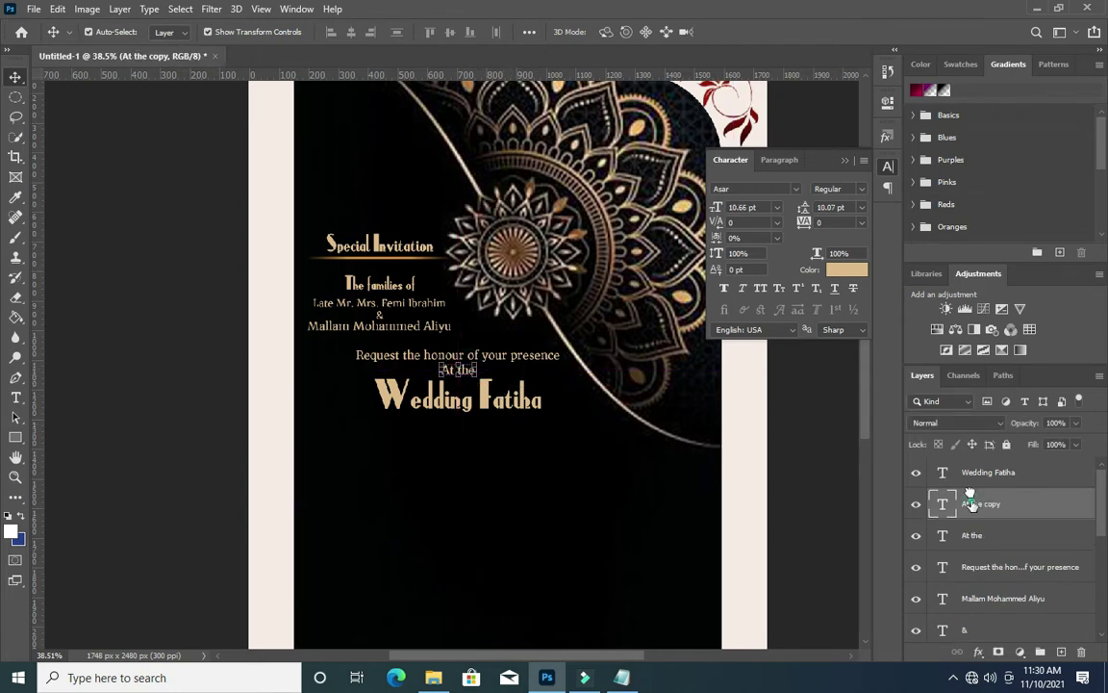
# Move the 'At the' copy below Wedding Fatiha and retype it as 'of their children'.
pyautogui.moveTo(970, 496); pyautogui.dragTo(970, 462)
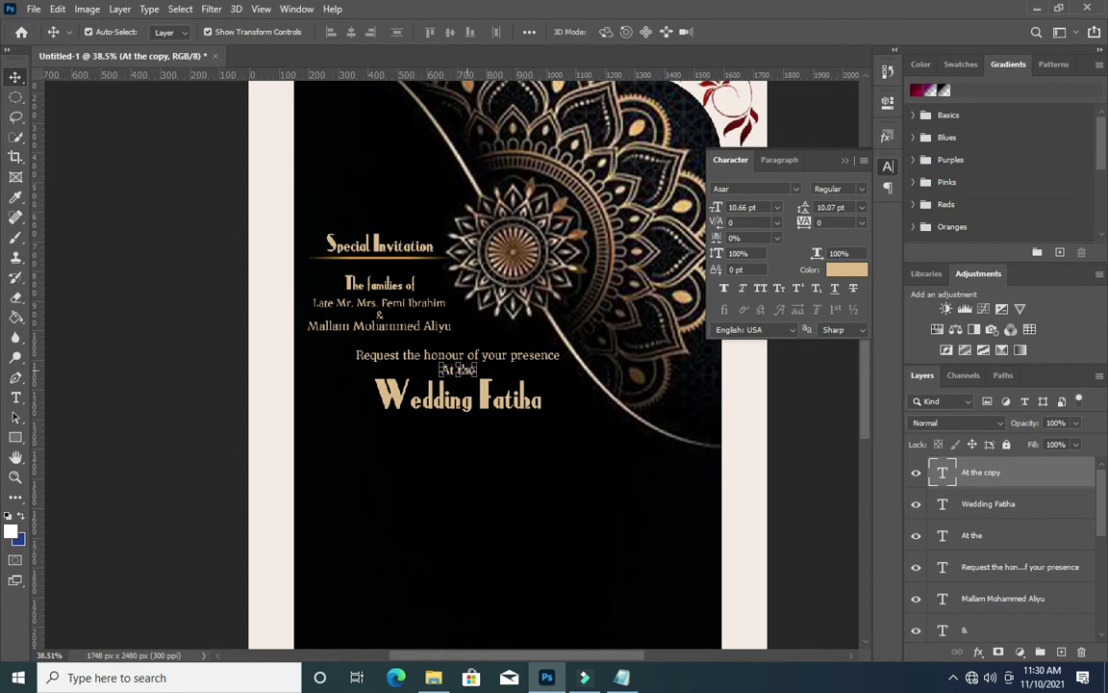
pyautogui.scroll(2, 462, 369)
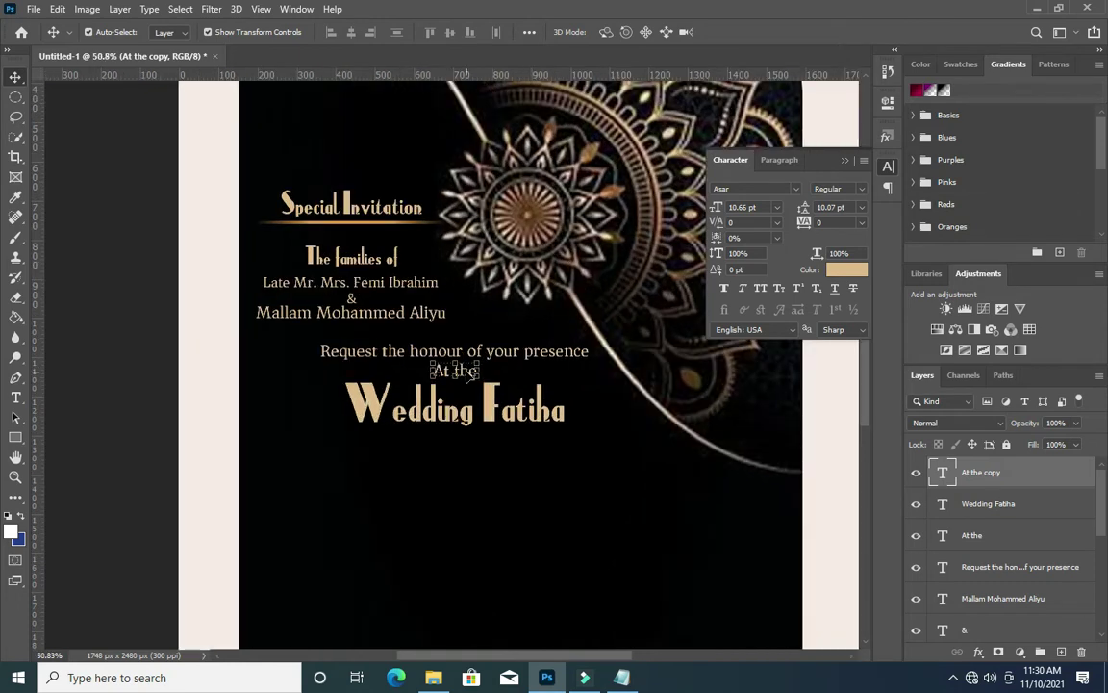
pyautogui.moveTo(467, 377); pyautogui.dragTo(473, 444)
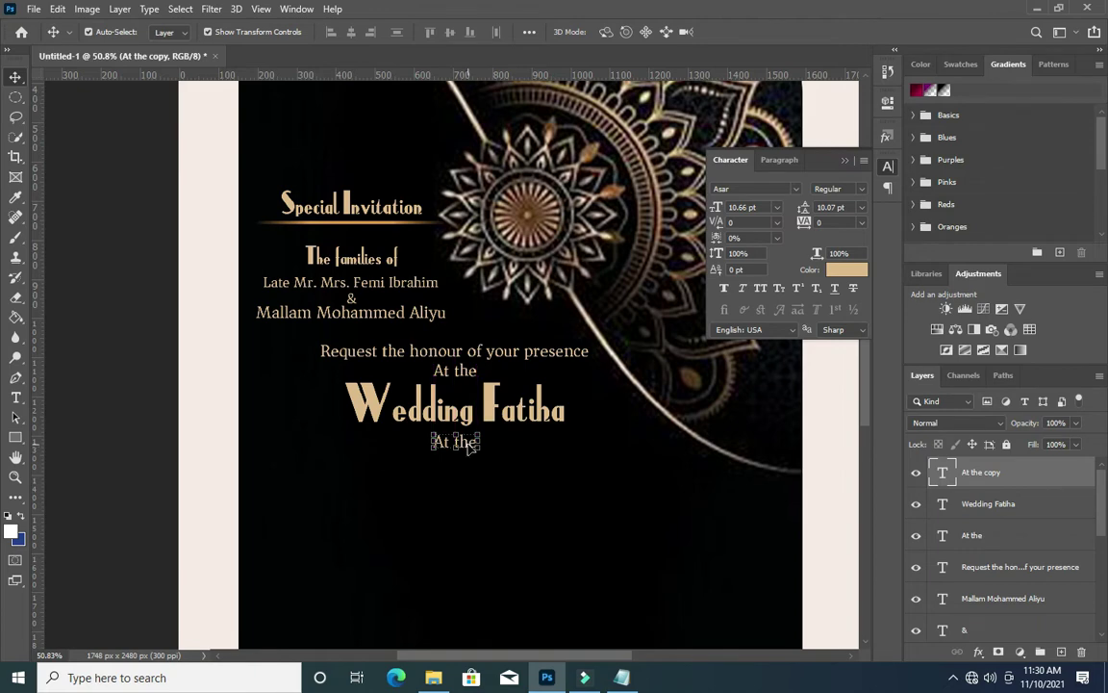
pyautogui.press('t')
pyautogui.click(450, 440)
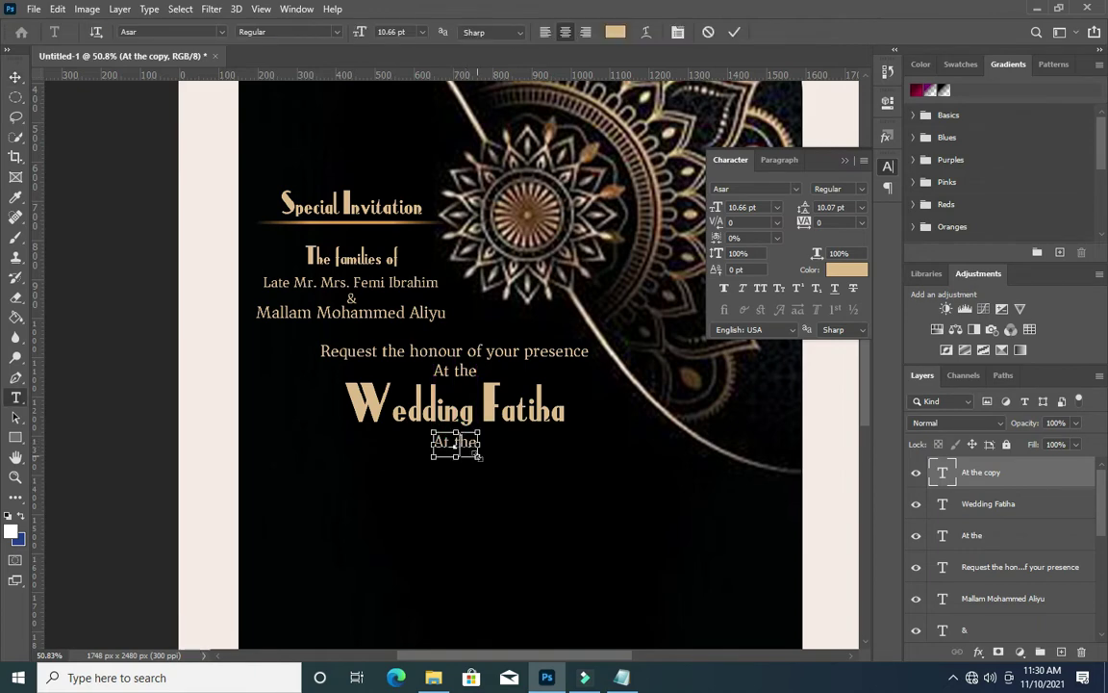
pyautogui.moveTo(433, 442); pyautogui.dragTo(477, 444)
pyautogui.write('of the')
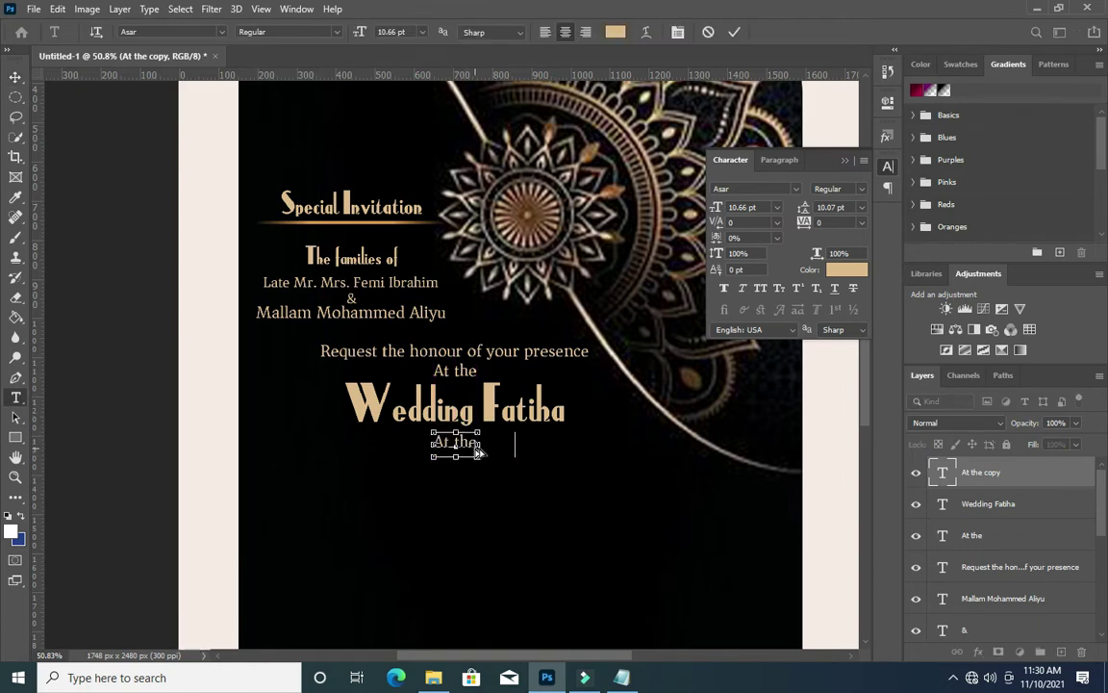
pyautogui.write('ir children')
pyautogui.click(735, 31)
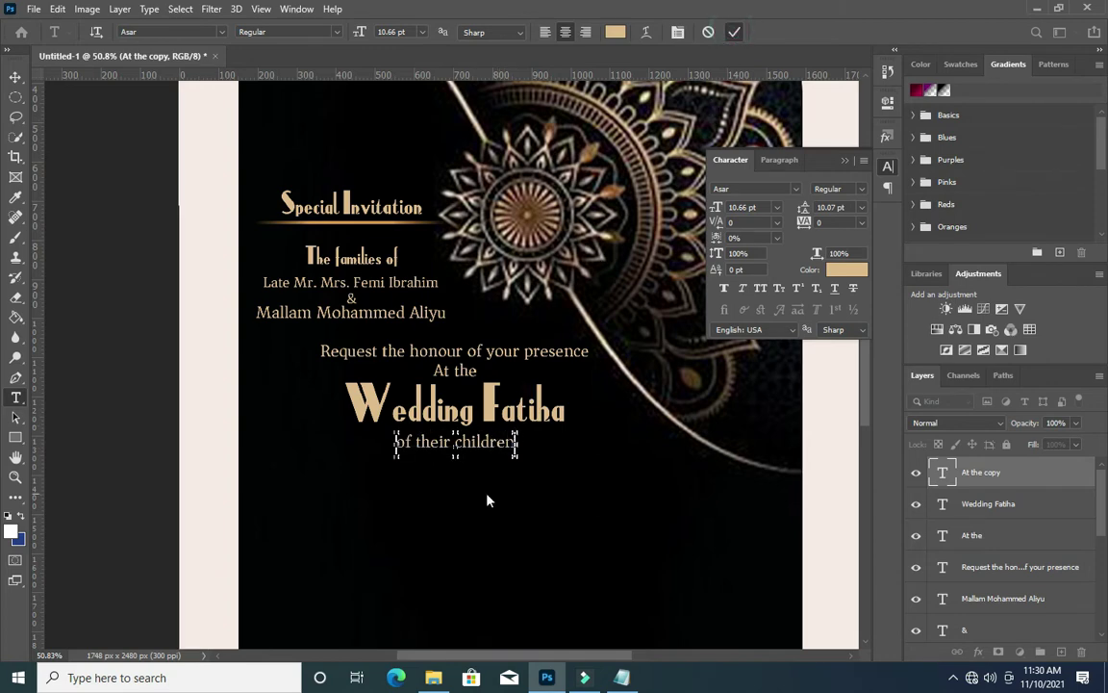
# Scale the 'of their children' line to about 74% and centre it under Wedding Fatiha.
pyautogui.click(15, 76)
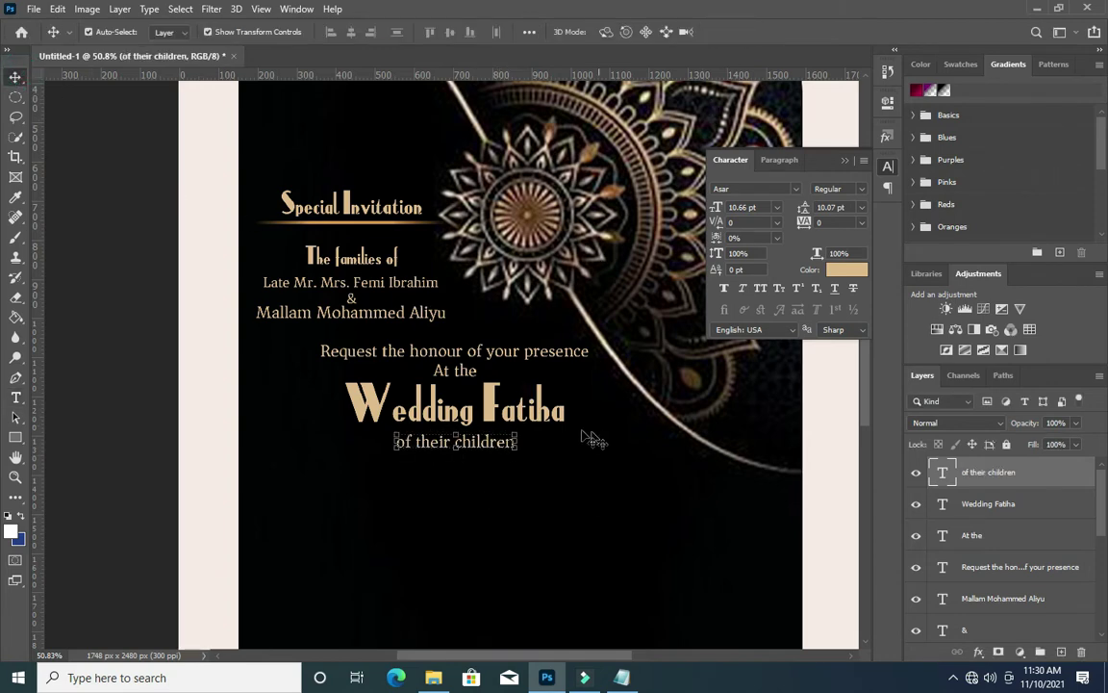
pyautogui.moveTo(516, 448); pyautogui.dragTo(496, 444)
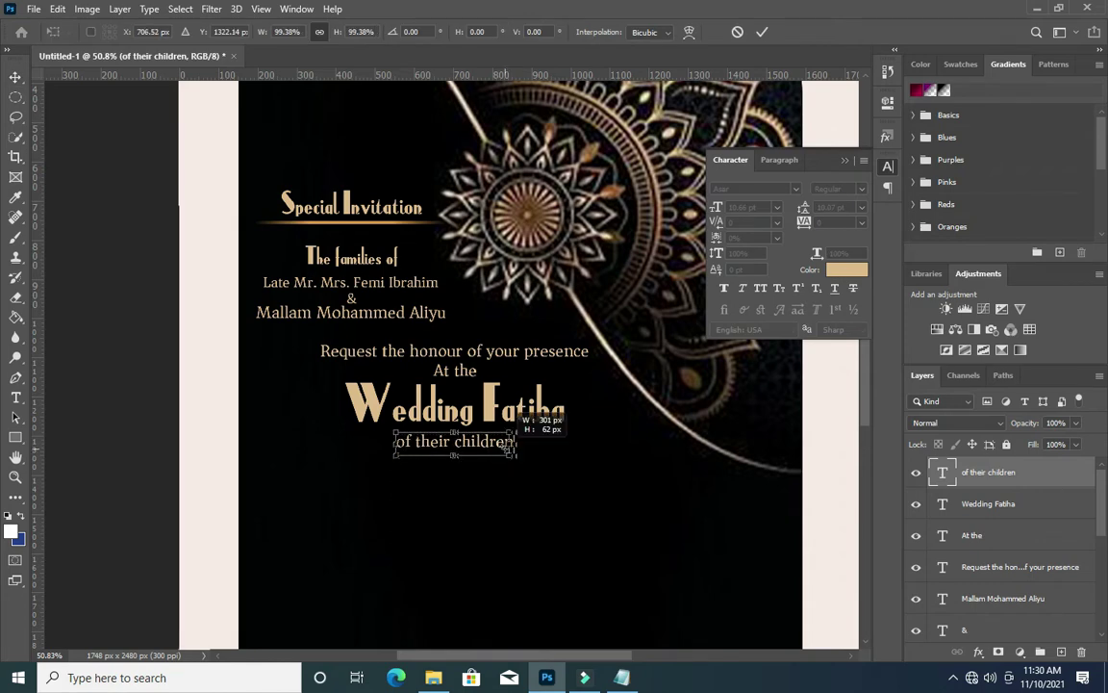
pyautogui.moveTo(496, 440); pyautogui.dragTo(479, 439)
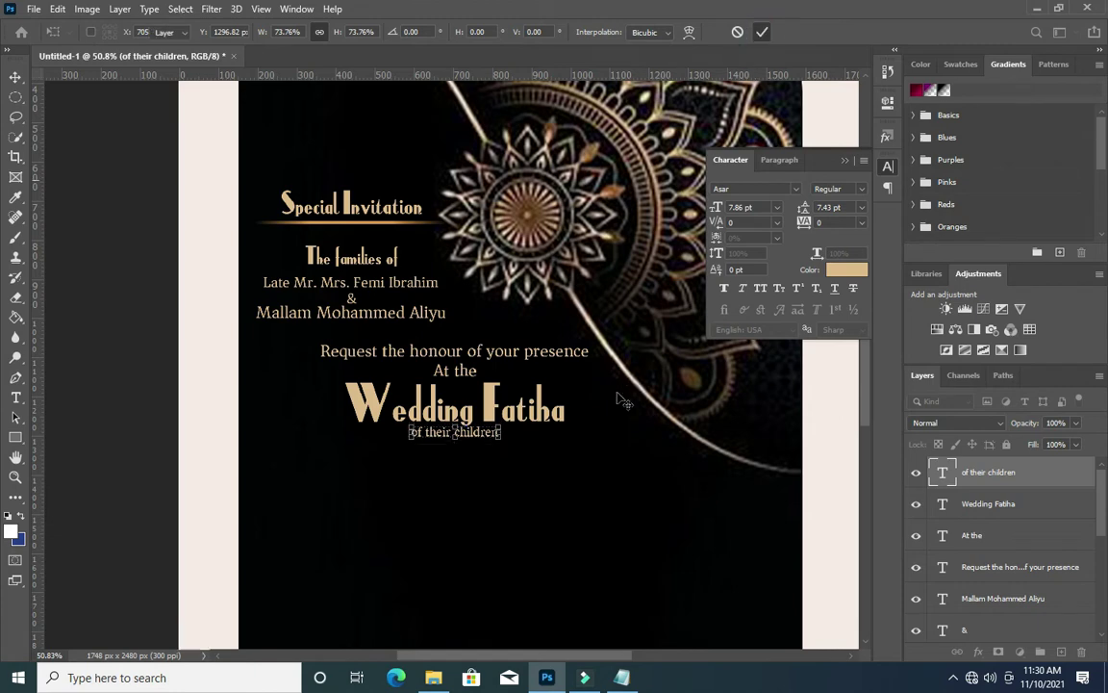
pyautogui.click(766, 33)
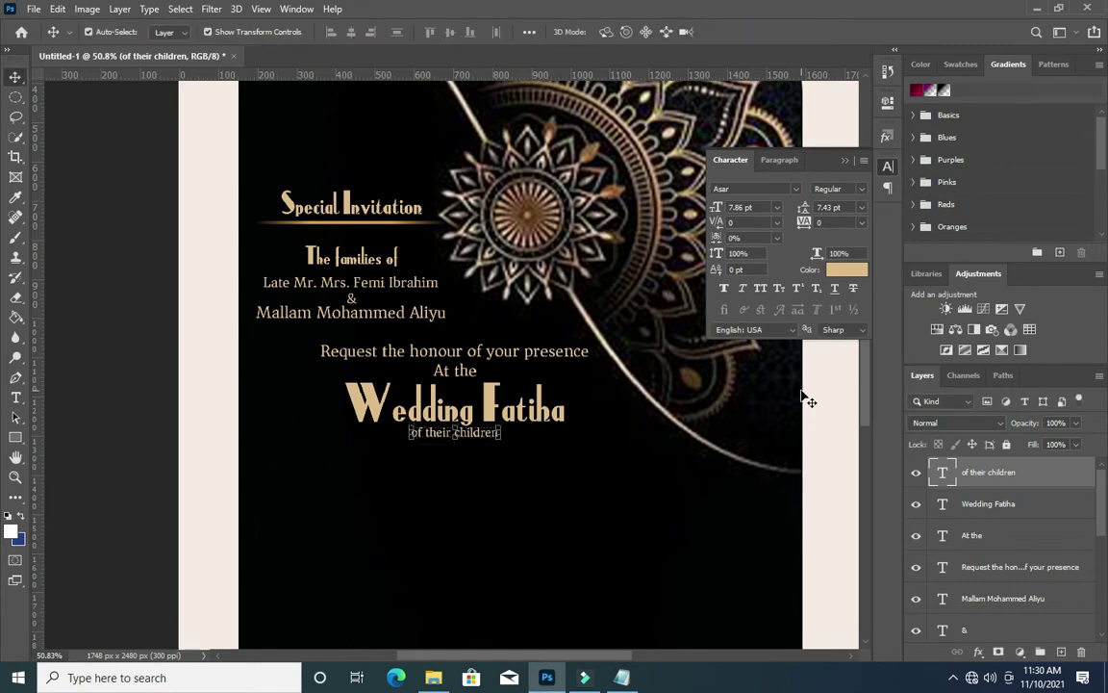
pyautogui.scroll(-2, 419, 315)
pyautogui.click(228, 346)
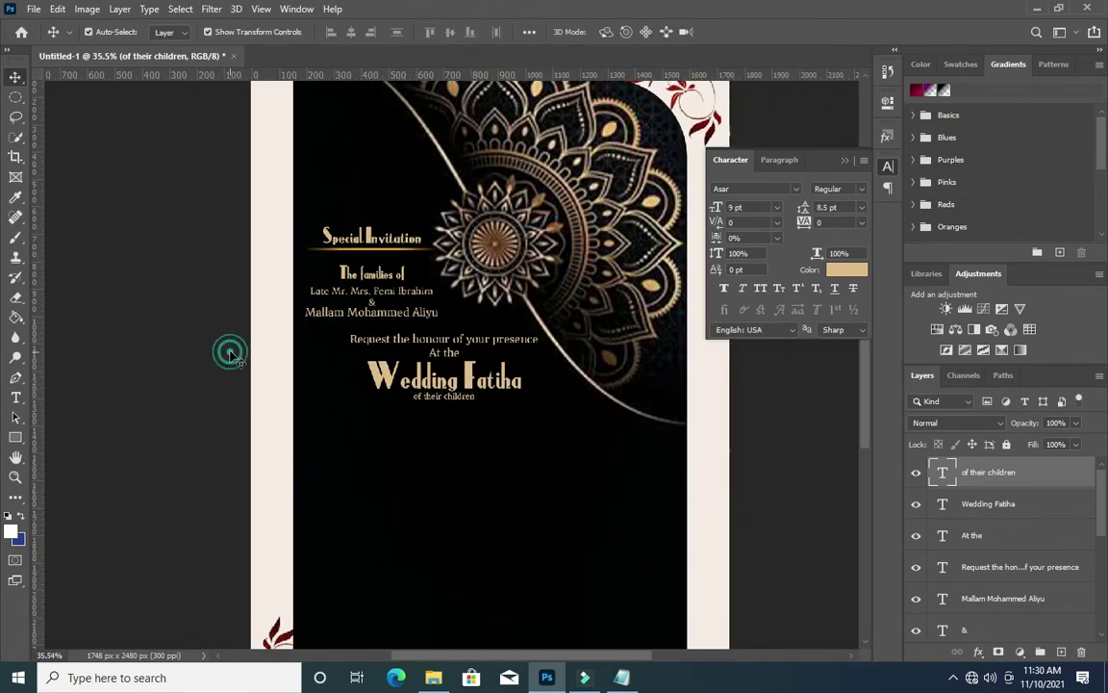
pyautogui.click(450, 396)
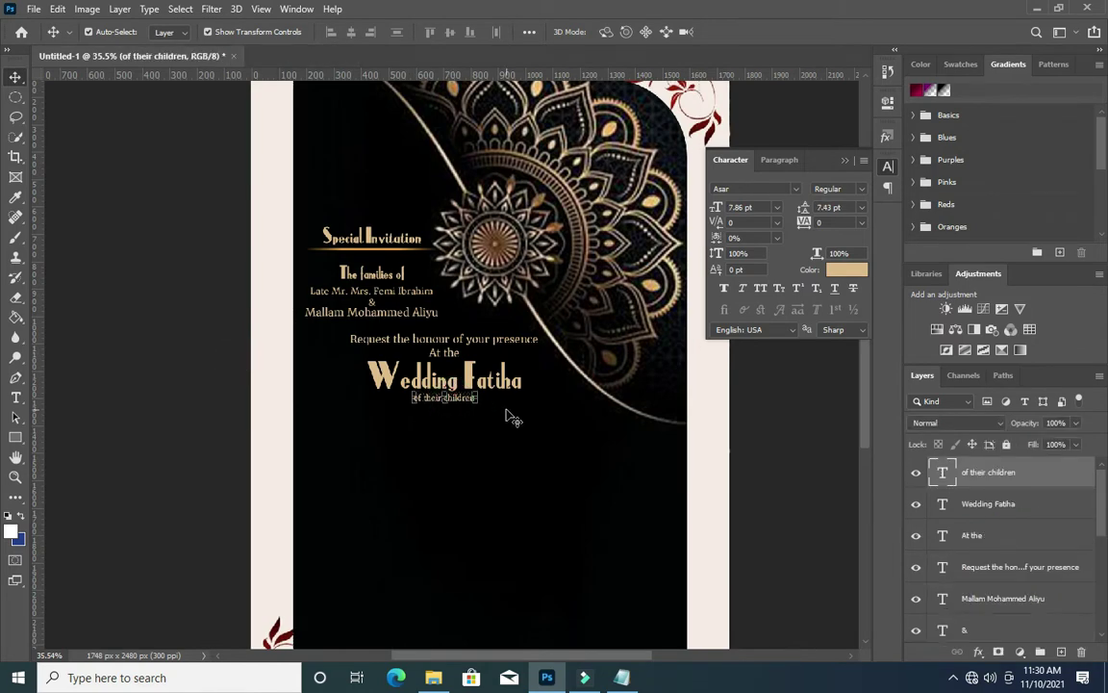
pyautogui.scroll(2, 501, 402)
pyautogui.scroll(1, 501, 403)
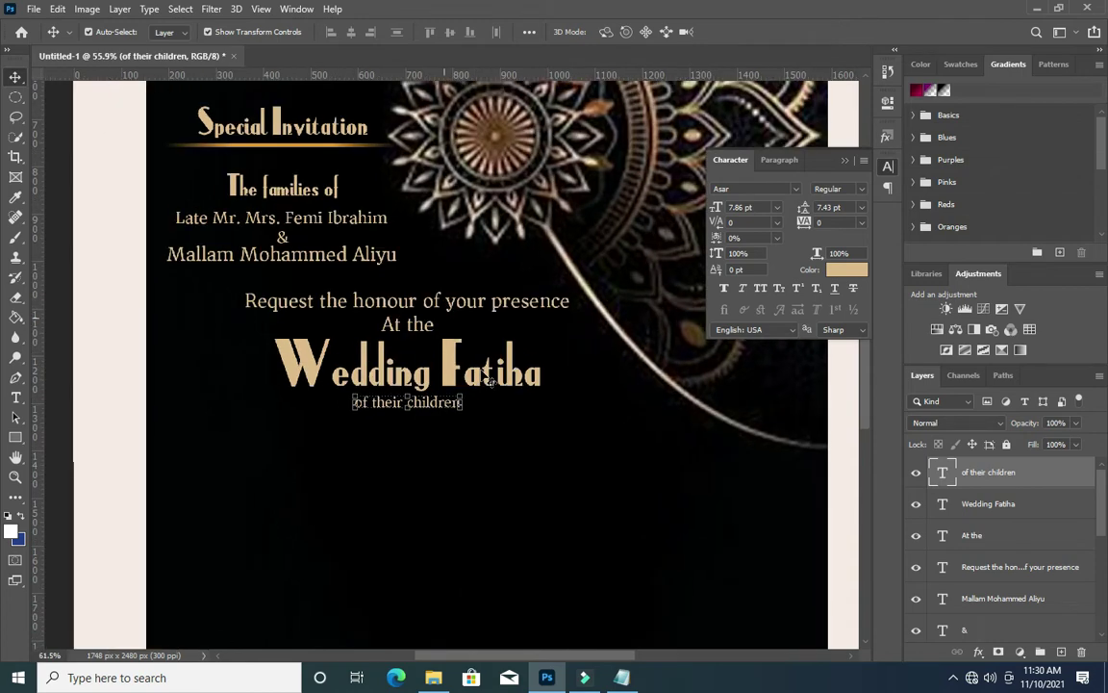
pyautogui.click(57, 379)
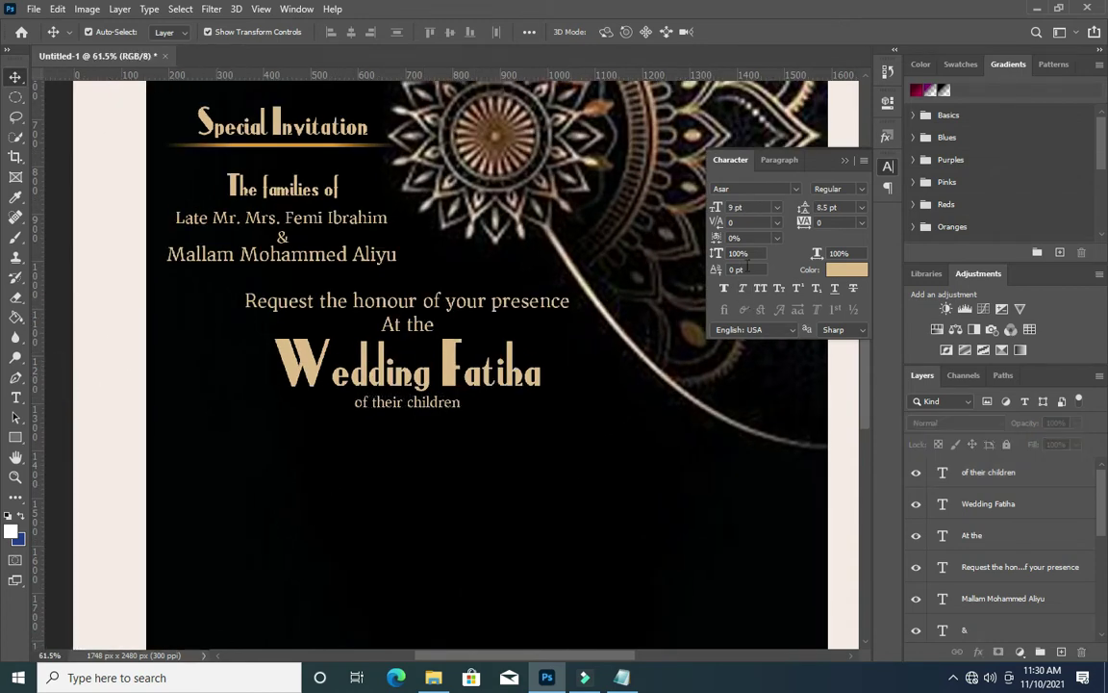
# Select the groom's name in the notes and duplicate the 'of their children' line below itself.
pyautogui.hotkey('alt', 'Tab')
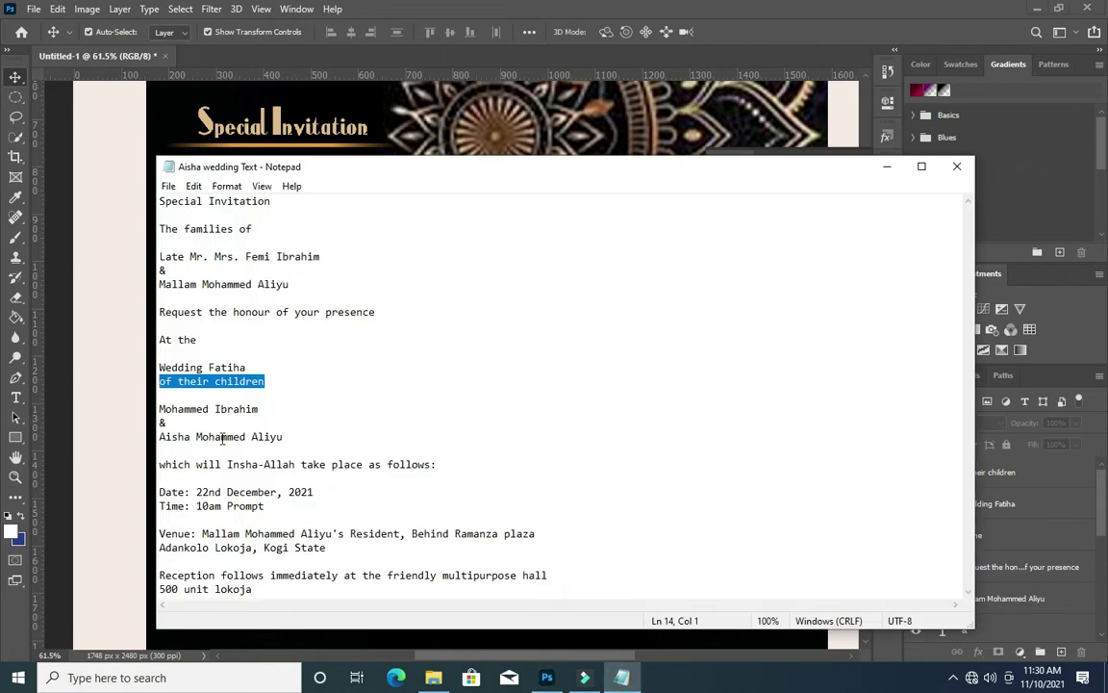
pyautogui.click(266, 408)
pyautogui.hotkey('shift', 'Home')
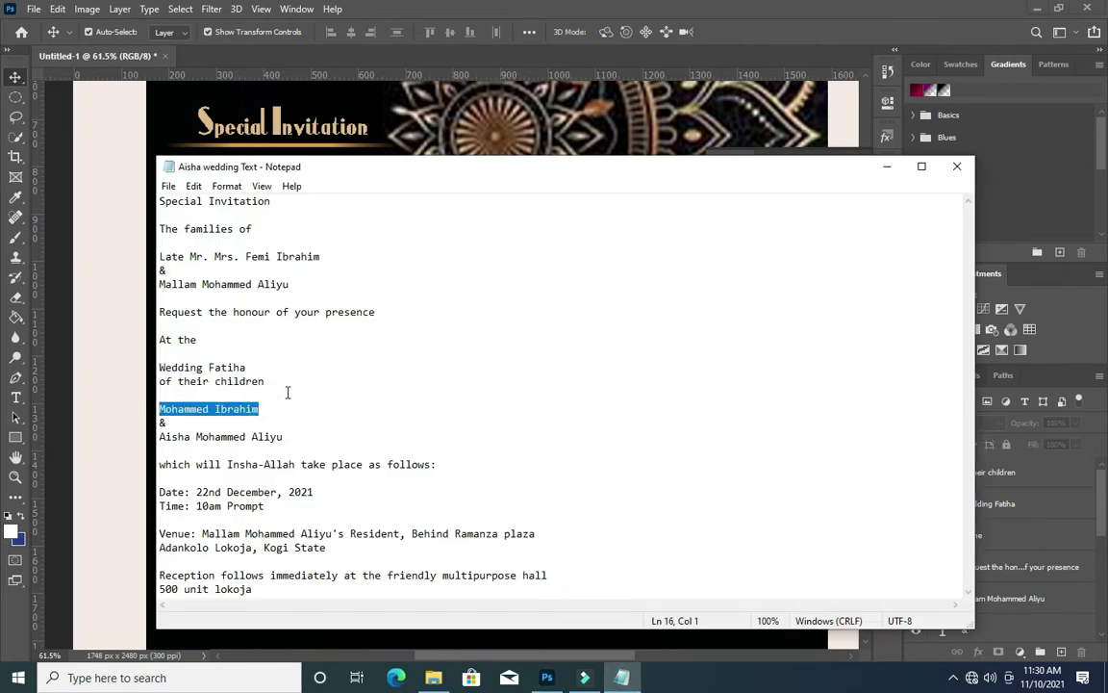
pyautogui.click(885, 166)
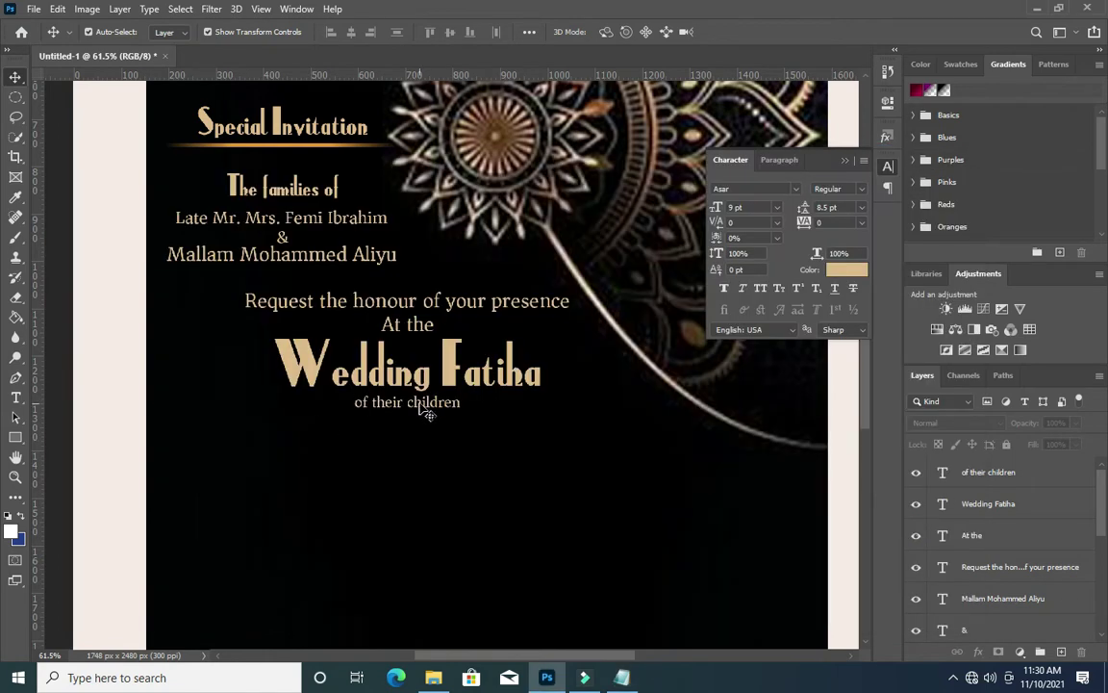
pyautogui.doubleClick(426, 406)
pyautogui.moveTo(449, 409); pyautogui.dragTo(449, 404)
pyautogui.press('Down')
pyautogui.press('Down')
pyautogui.press('Down')
pyautogui.press('Down')
pyautogui.press('Down')
pyautogui.press('Down')
pyautogui.press('Down')
pyautogui.press('Down')
pyautogui.press('Down')
pyautogui.press('Down')
pyautogui.press('Down')
pyautogui.press('Down')
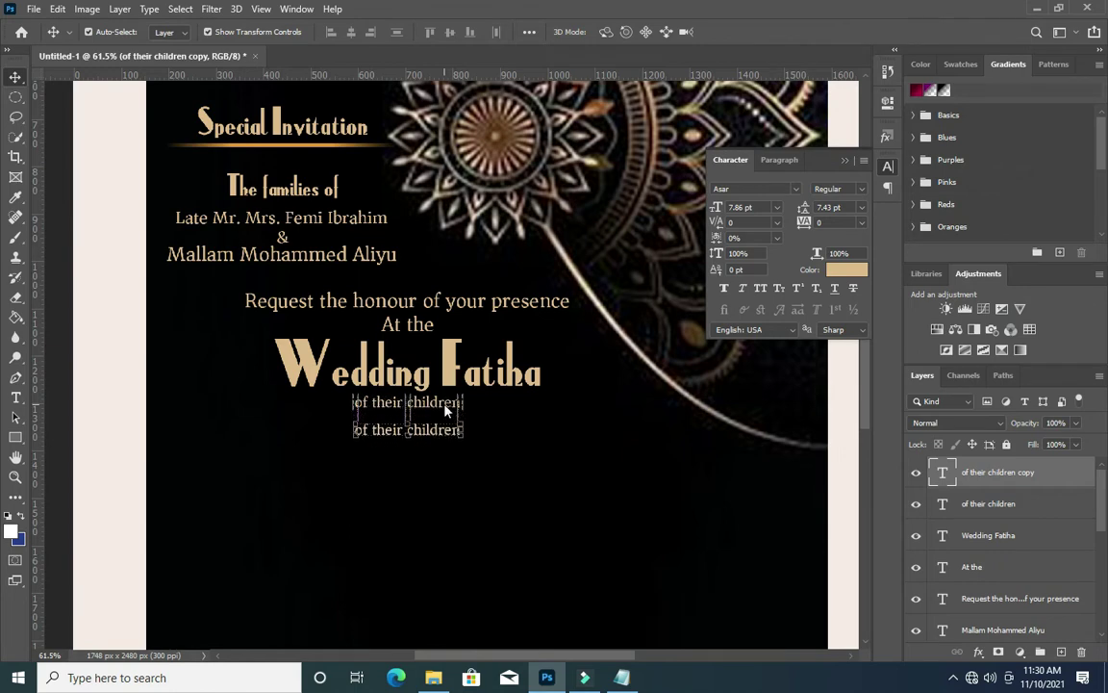
# Replace the duplicated line's text with the groom's full name.
pyautogui.press('t')
pyautogui.click(426, 430)
pyautogui.hotkey('ctrl', 'a')
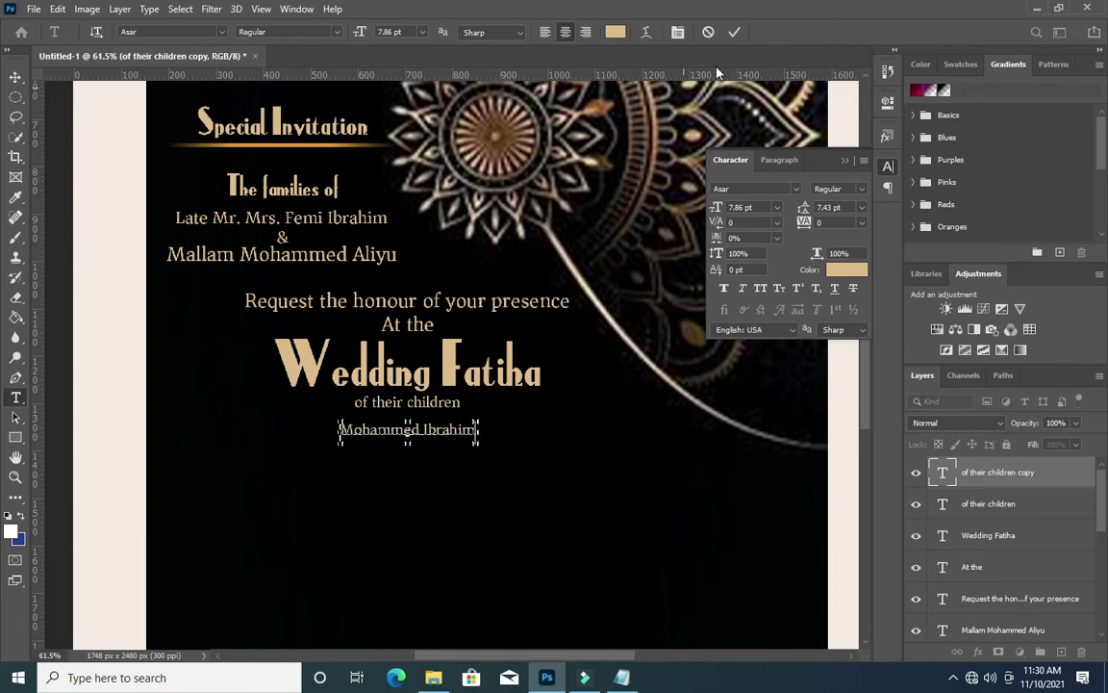
pyautogui.click(736, 34)
# Set the groom's name line in the Hondurhas script font.
pyautogui.click(796, 189)
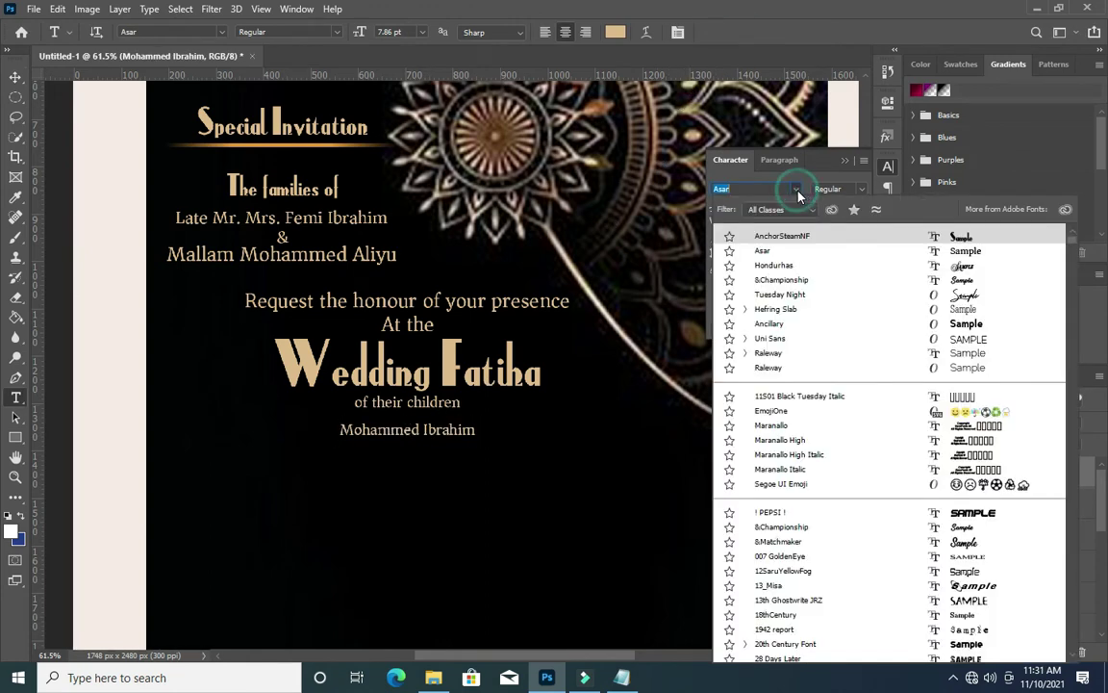
pyautogui.write('o')
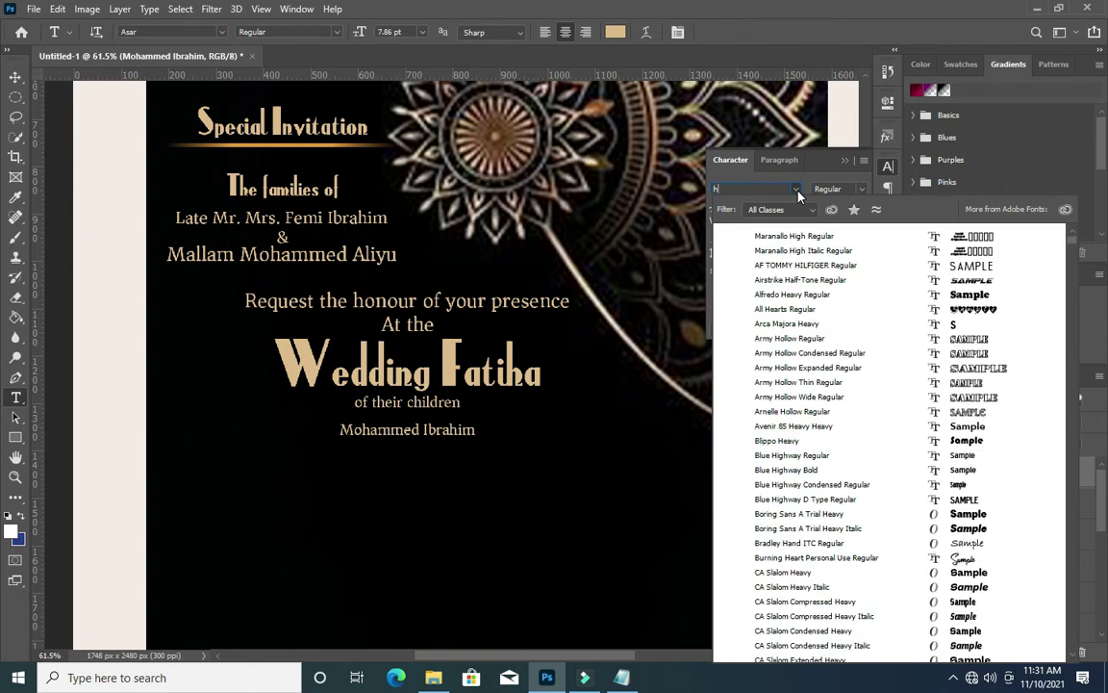
pyautogui.write('nd')
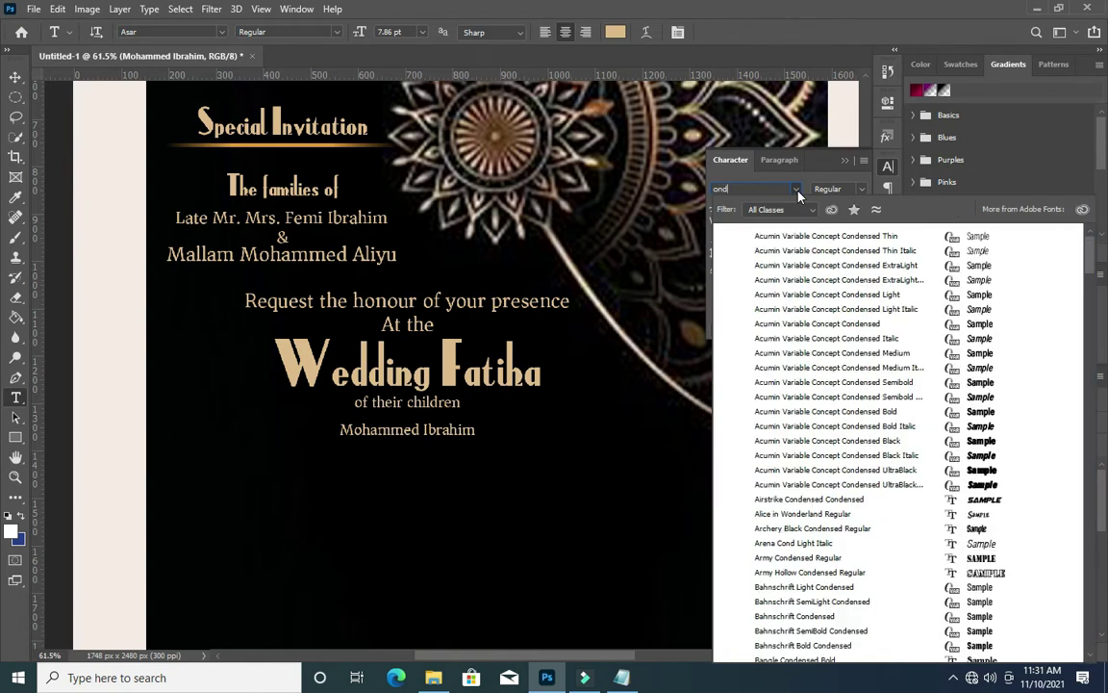
pyautogui.press('BackSpace')
pyautogui.press('BackSpace')
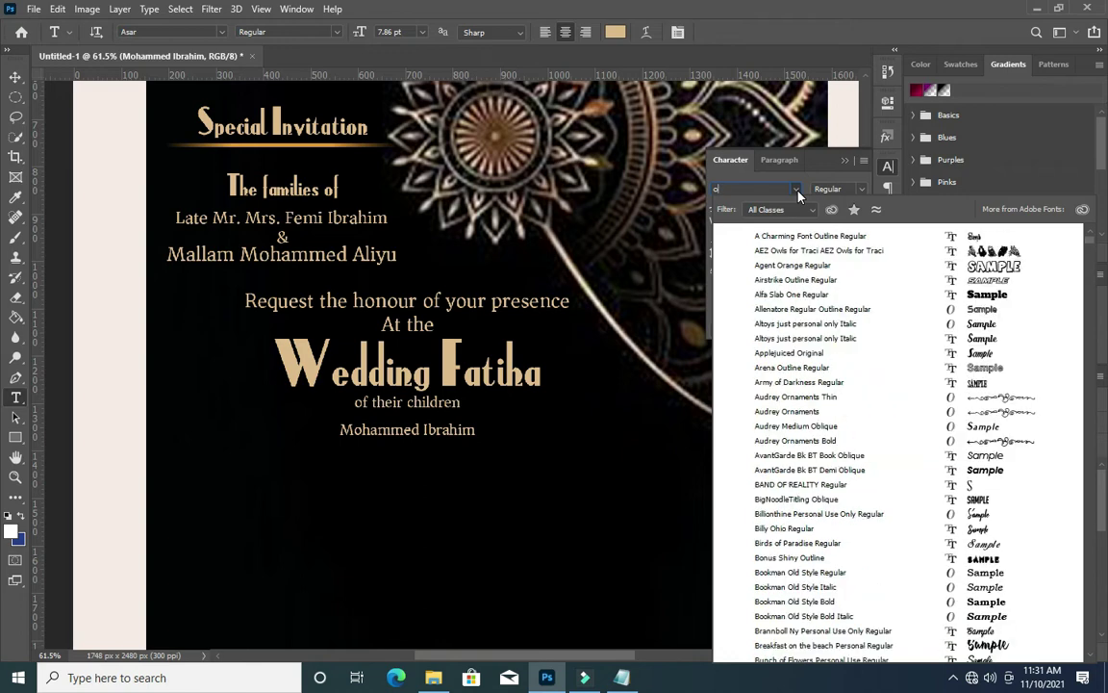
pyautogui.press('BackSpace')
pyautogui.write('o')
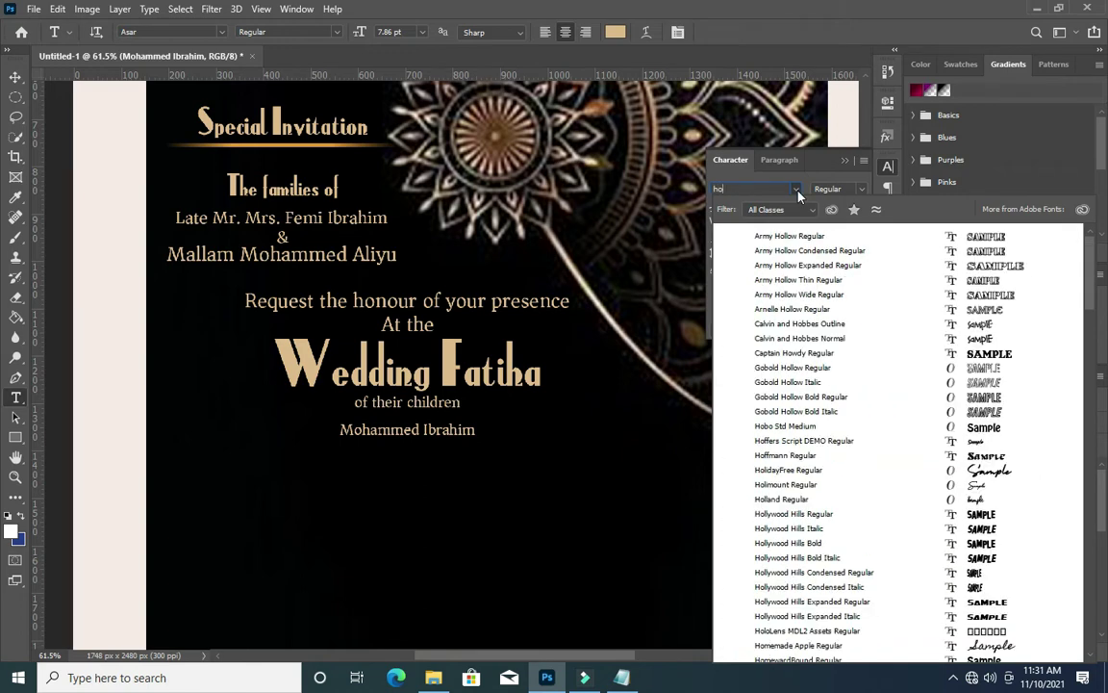
pyautogui.write('ndurhas')
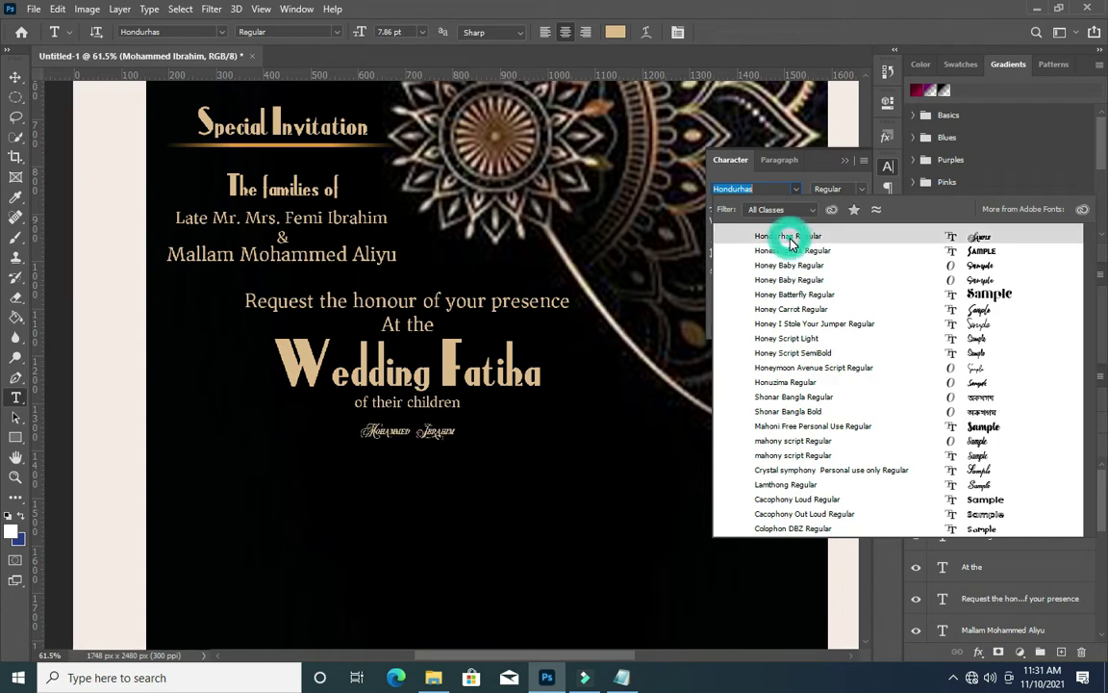
pyautogui.click(760, 237)
pyautogui.press('Return')
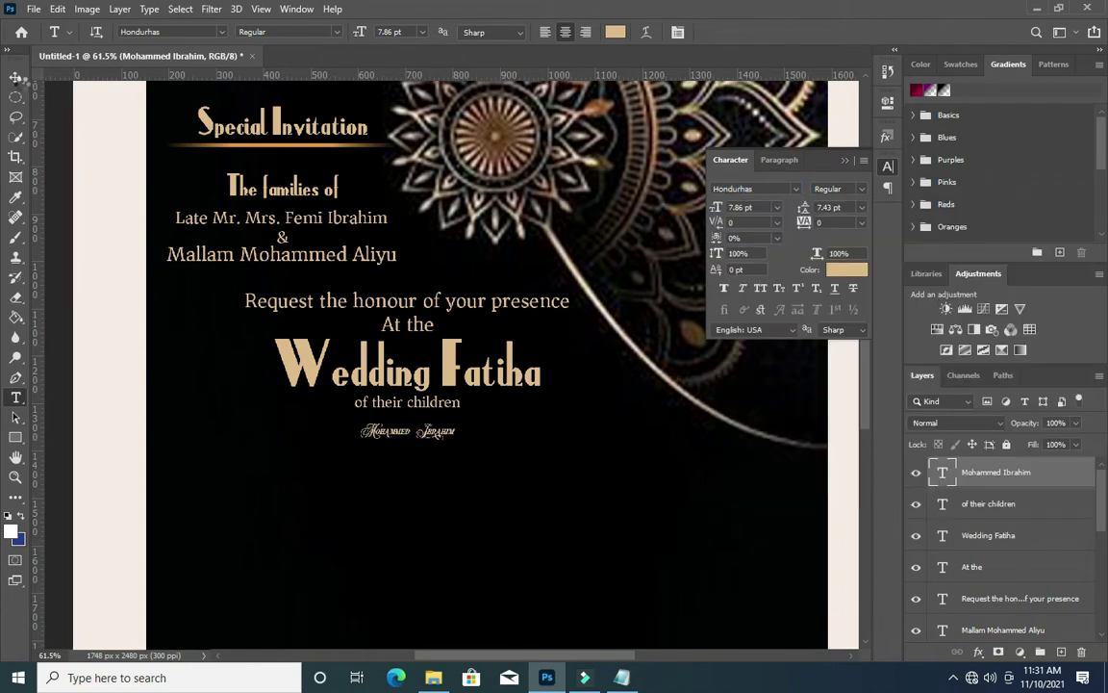
pyautogui.click(16, 76)
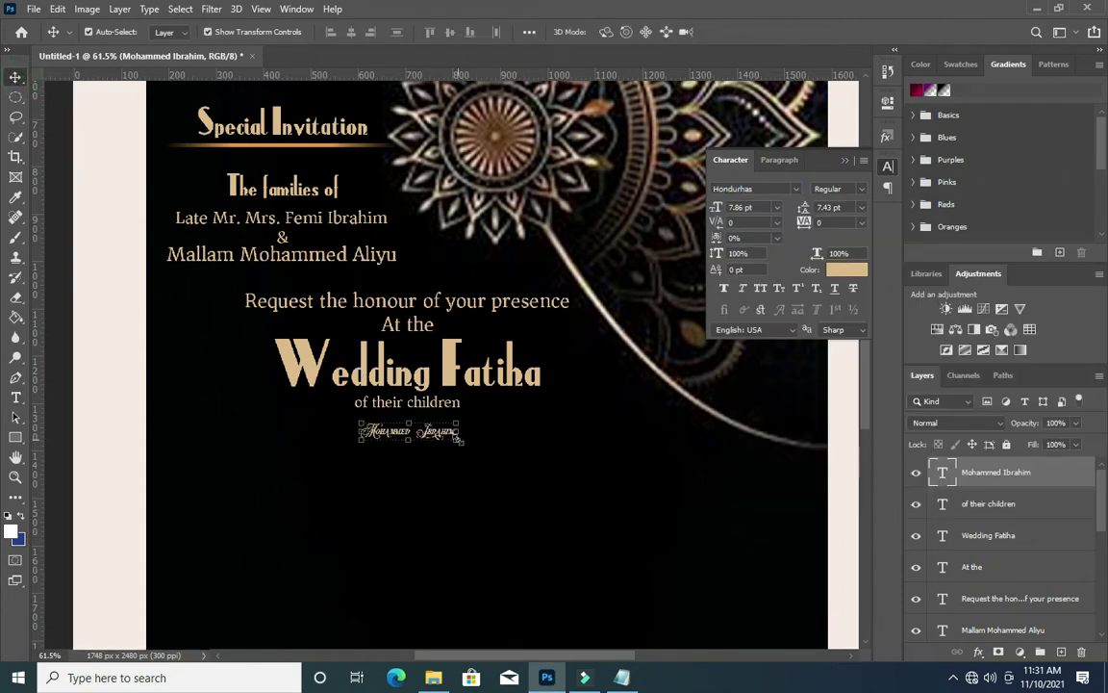
# Enlarge the groom's name to about 22.7 pt and centre it beneath 'of their children'.
pyautogui.moveTo(458, 440)
pyautogui.mouseDown()
pyautogui.moveTo(644, 484)
pyautogui.moveTo(386, 449)
pyautogui.mouseUp()
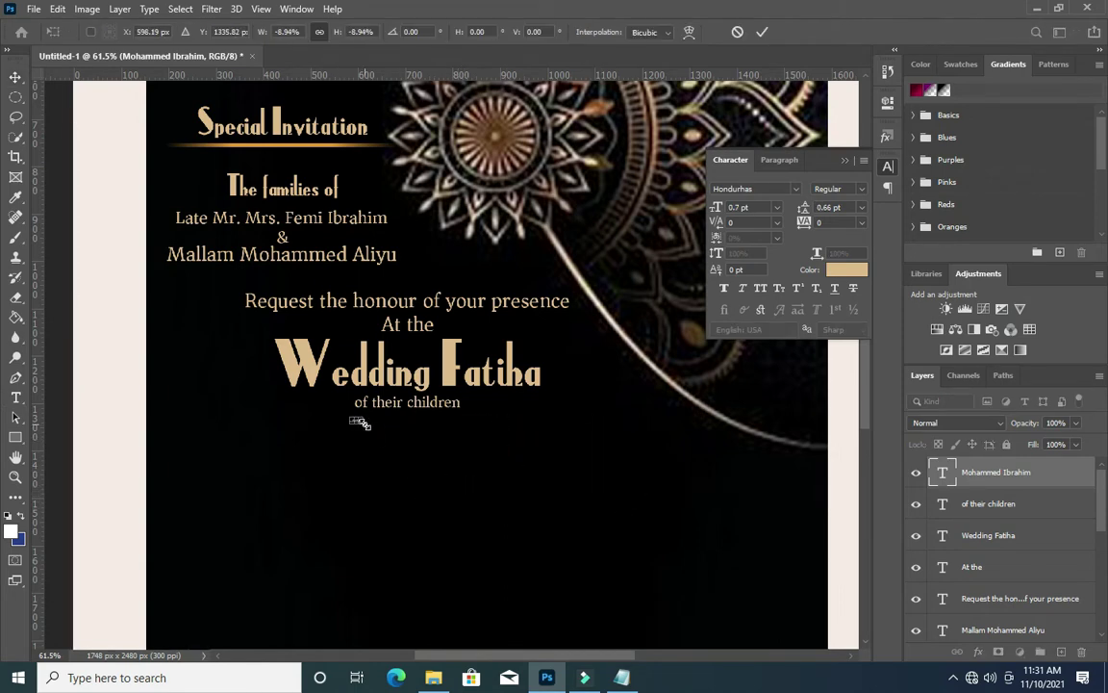
pyautogui.moveTo(360, 424)
pyautogui.mouseDown()
pyautogui.moveTo(540, 345)
pyautogui.moveTo(118, 276)
pyautogui.mouseUp()
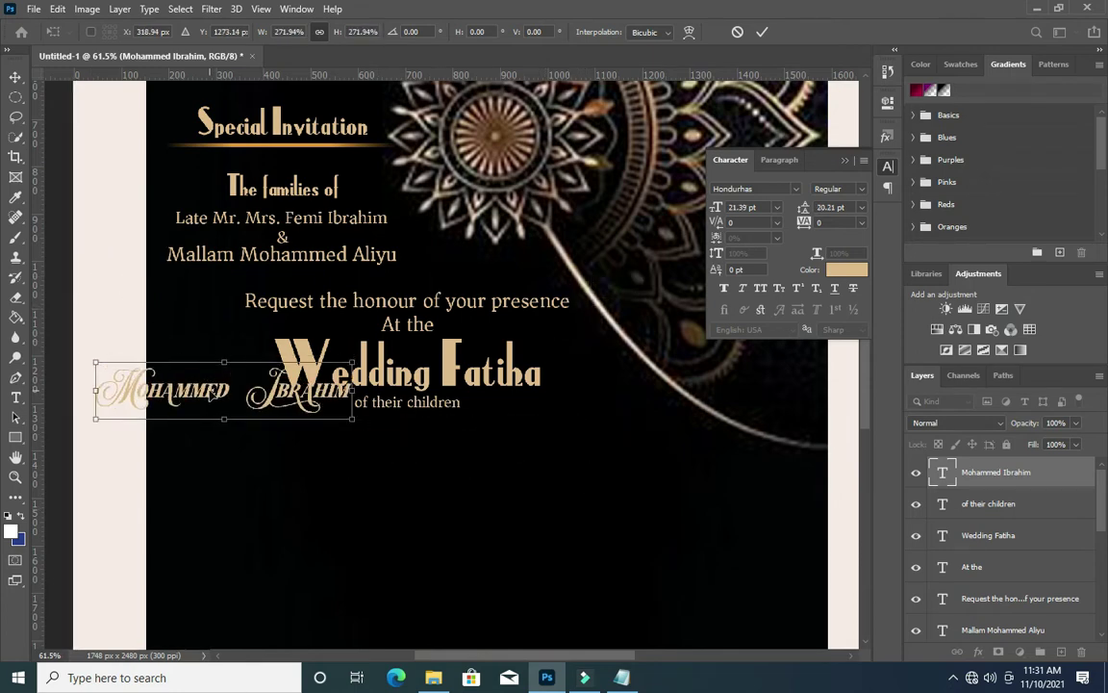
pyautogui.moveTo(178, 363); pyautogui.dragTo(207, 387)
pyautogui.moveTo(252, 421)
pyautogui.mouseDown()
pyautogui.moveTo(411, 438)
pyautogui.moveTo(401, 427)
pyautogui.mouseUp()
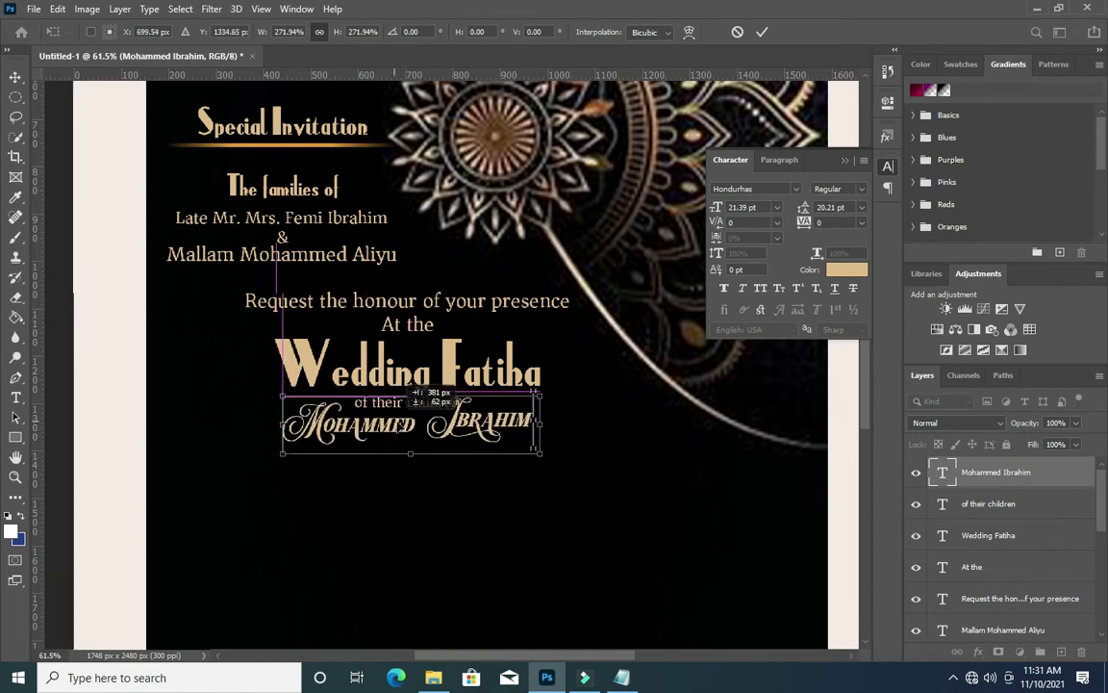
pyautogui.moveTo(399, 424); pyautogui.dragTo(400, 426)
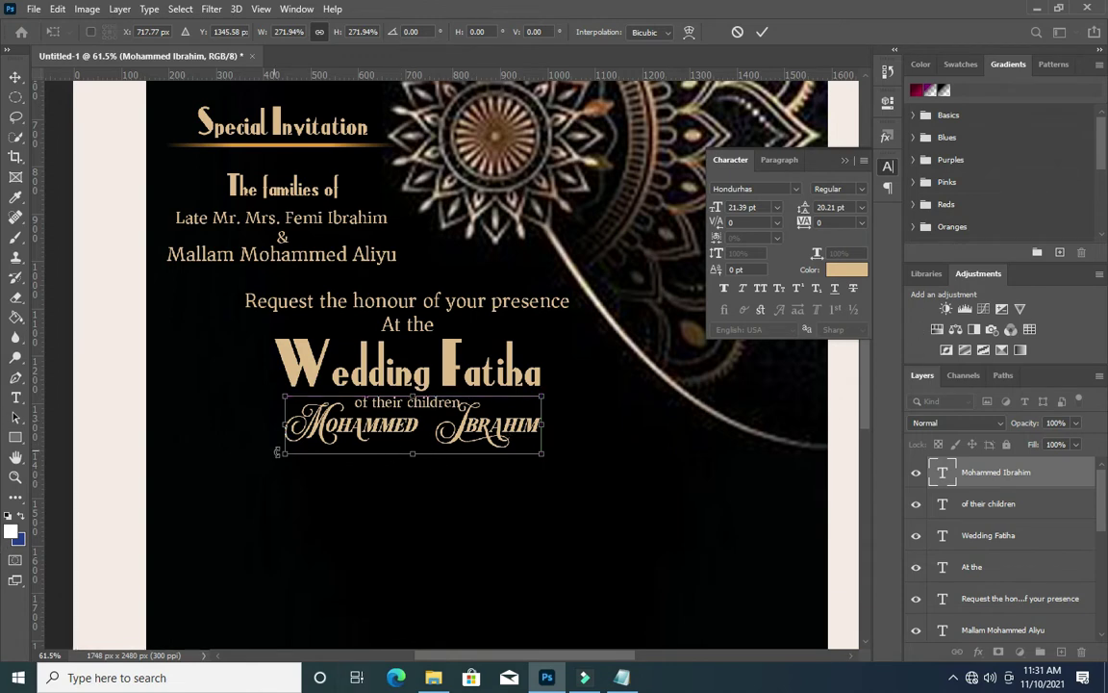
pyautogui.moveTo(284, 454); pyautogui.dragTo(269, 456)
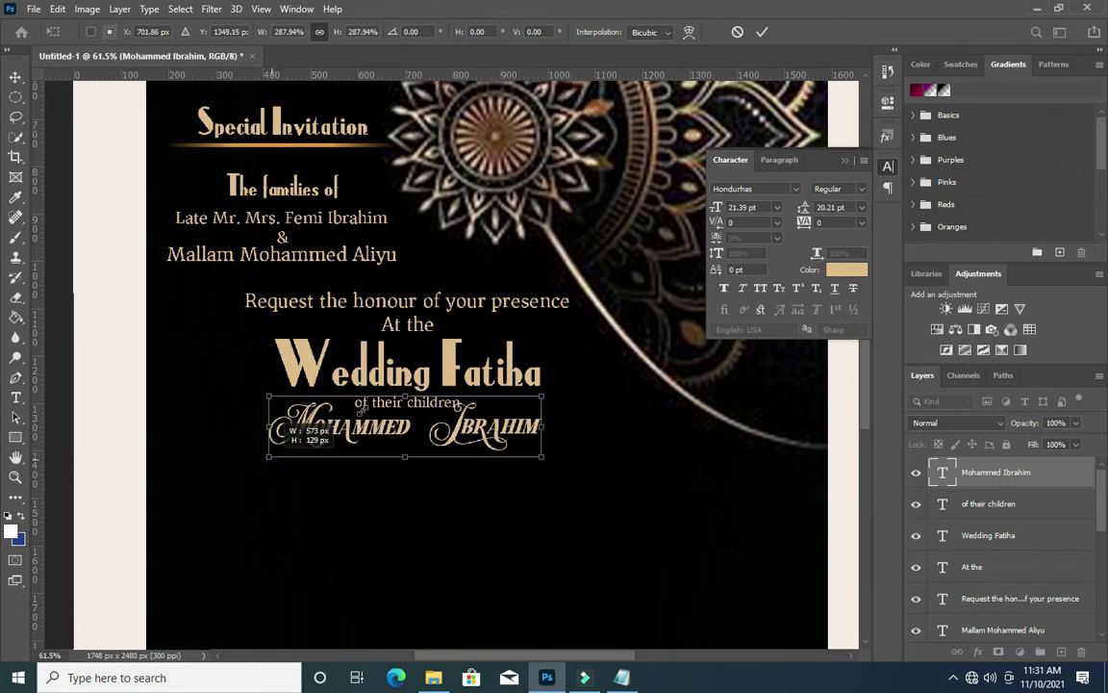
pyautogui.click(762, 32)
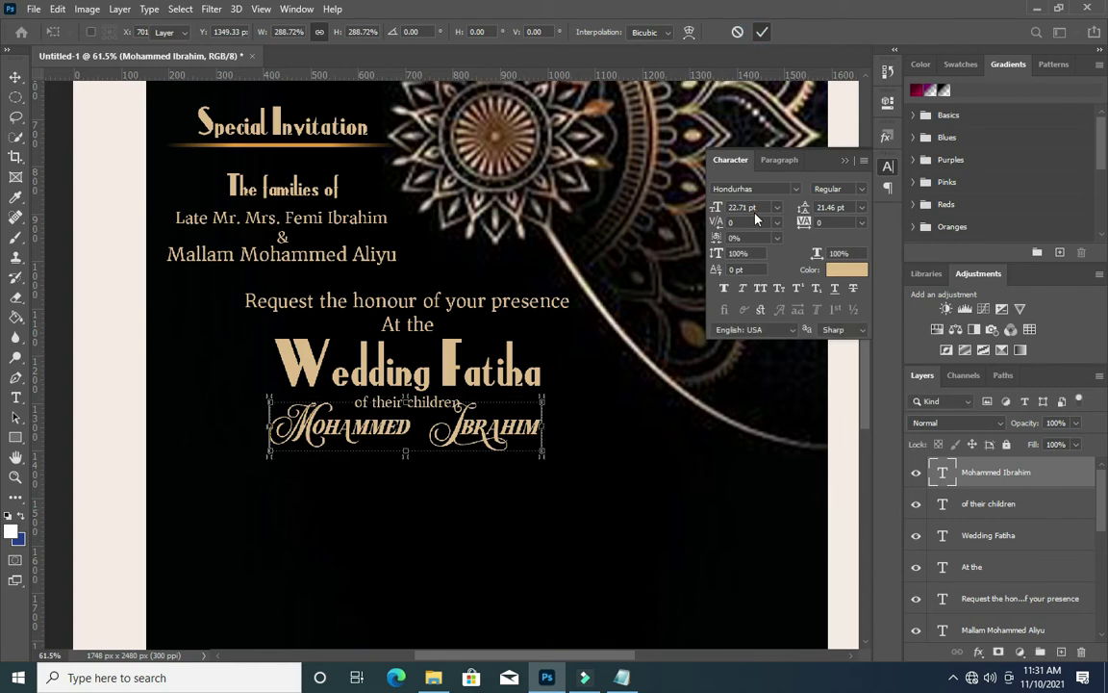
pyautogui.hotkey('shift', 'Down')
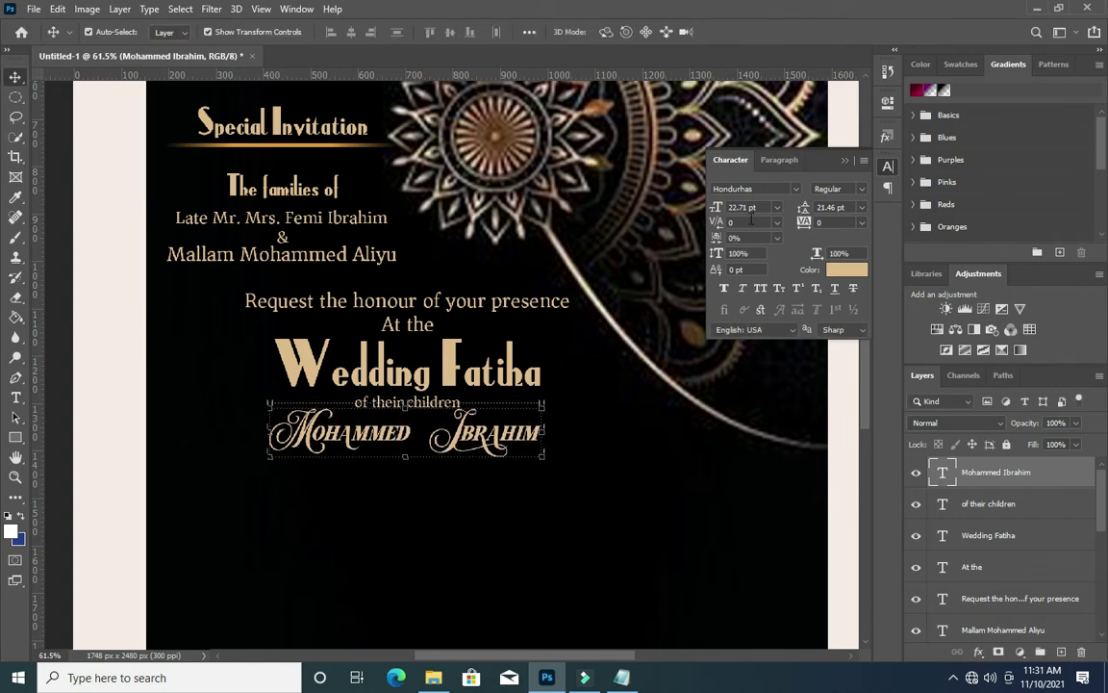
pyautogui.click(84, 356)
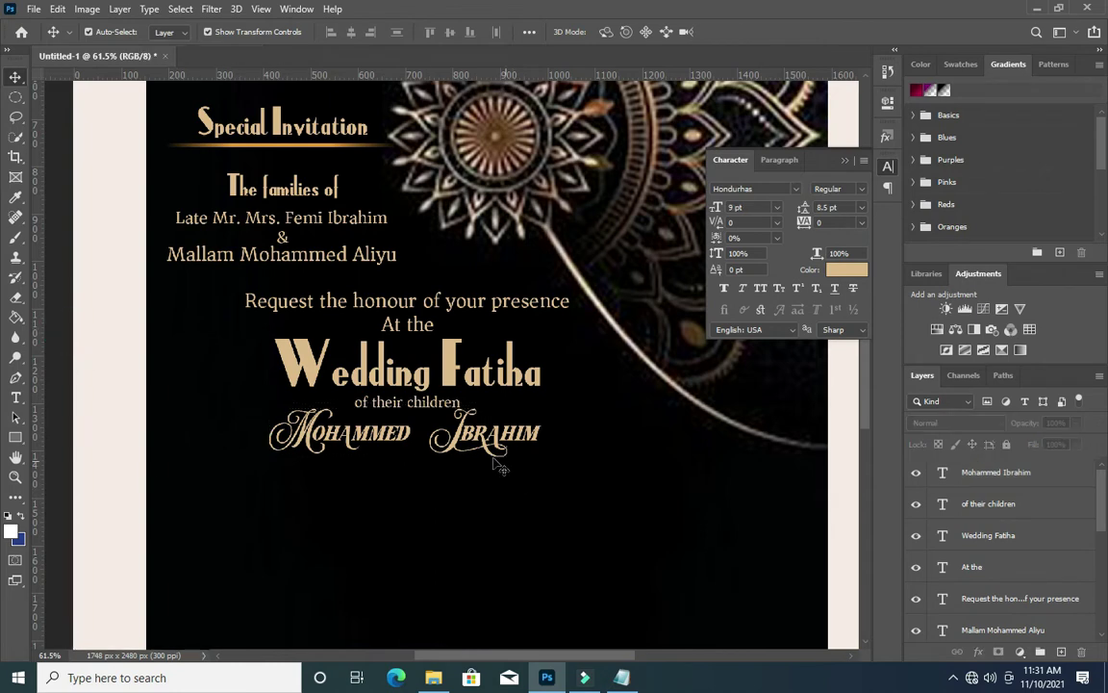
pyautogui.scroll(-1, 419, 357)
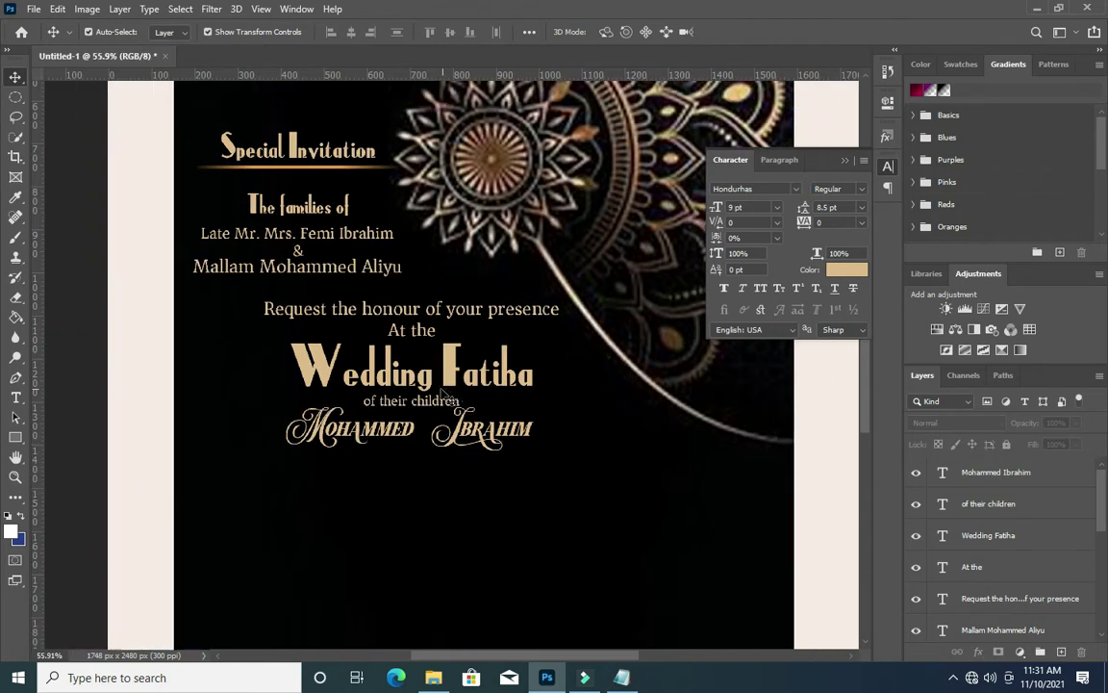
# Duplicate the ampersand, stack the copy above the name layer, and place it under the name.
pyautogui.click(299, 251)
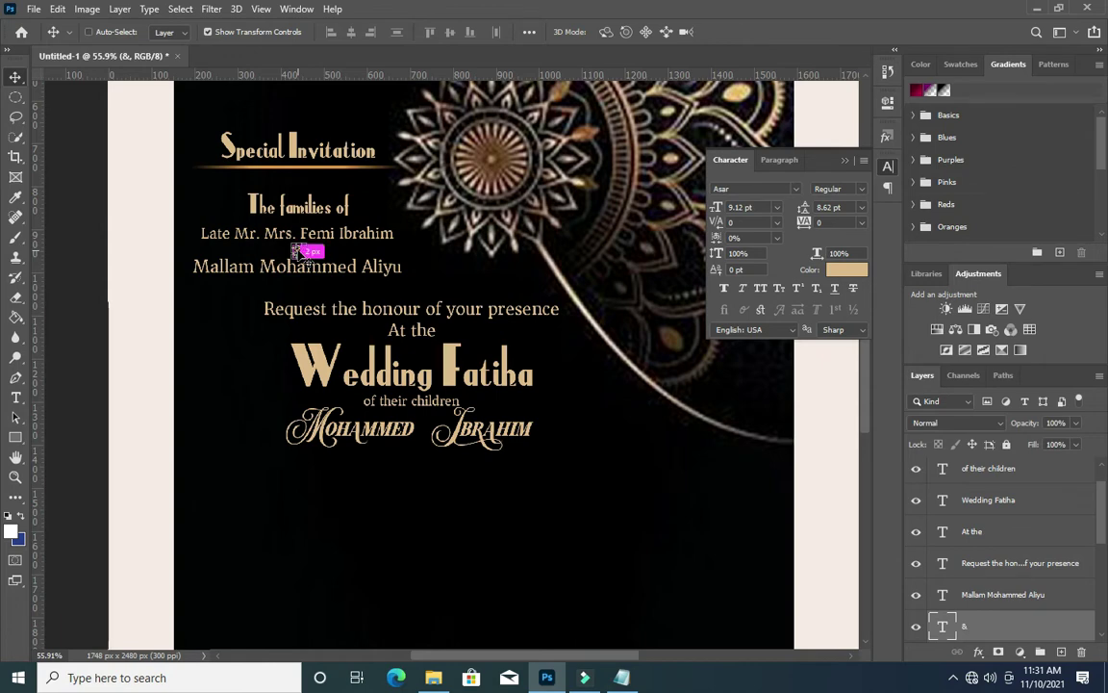
pyautogui.press('ctrl')
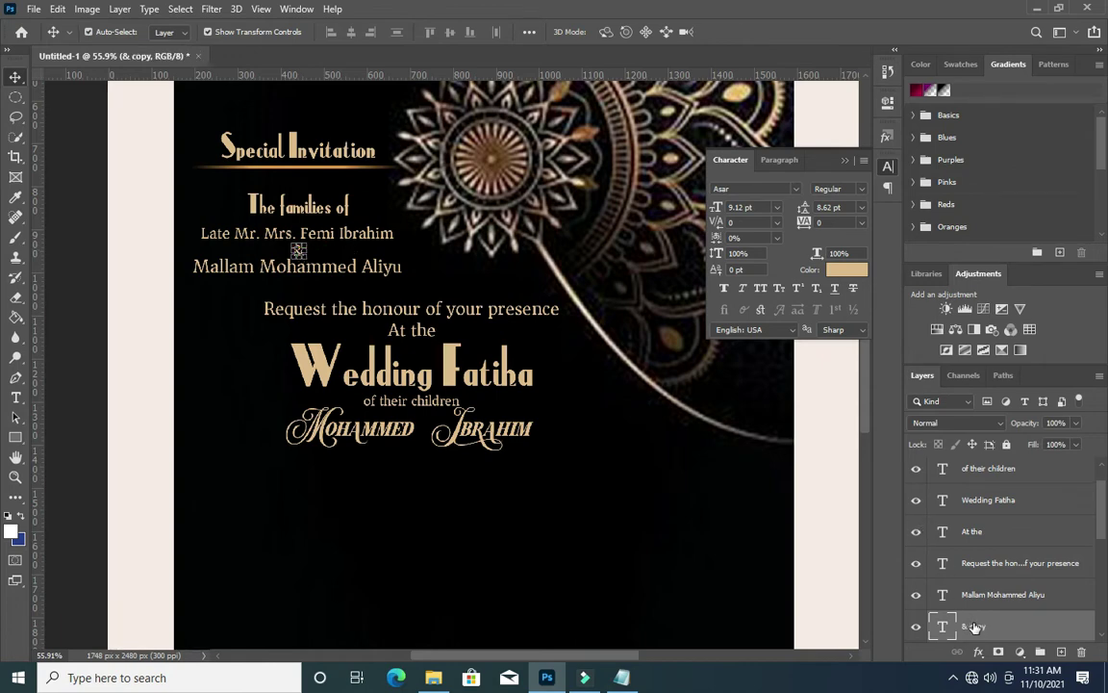
pyautogui.moveTo(975, 627); pyautogui.dragTo(996, 445)
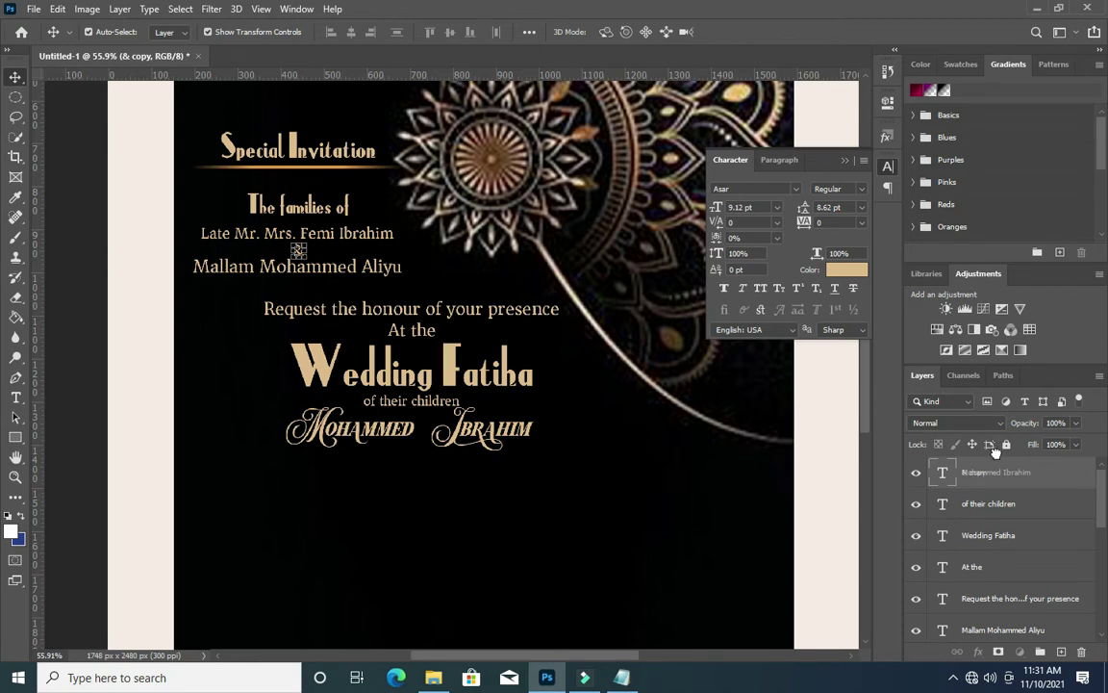
pyautogui.moveTo(996, 450); pyautogui.dragTo(995, 452)
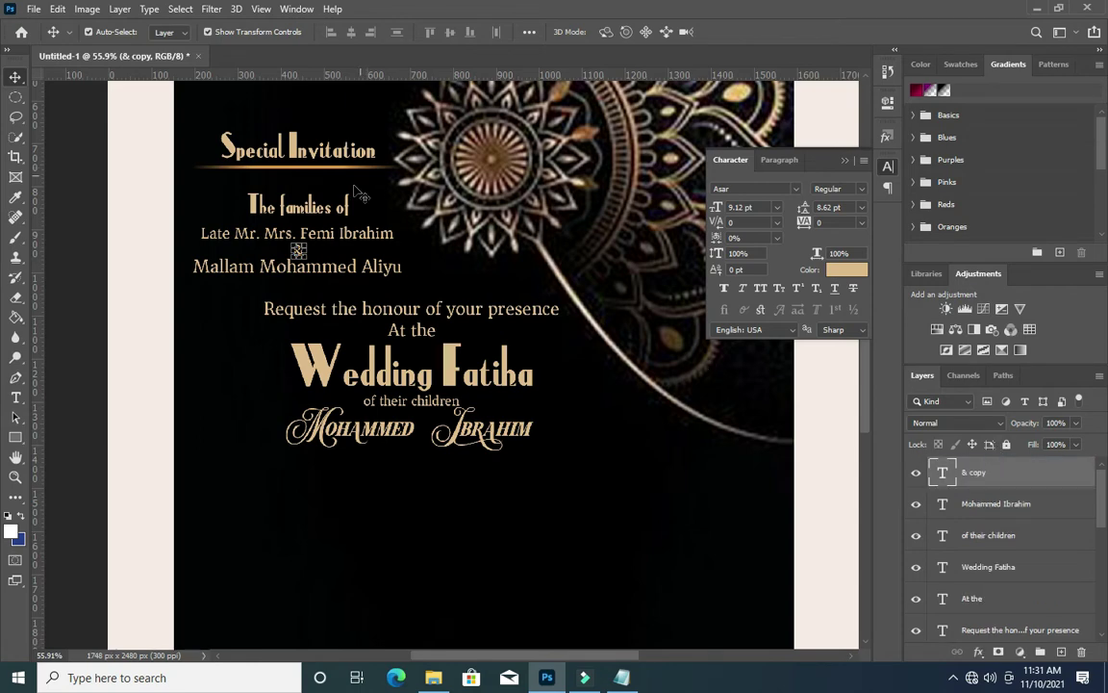
pyautogui.moveTo(299, 251); pyautogui.dragTo(406, 458)
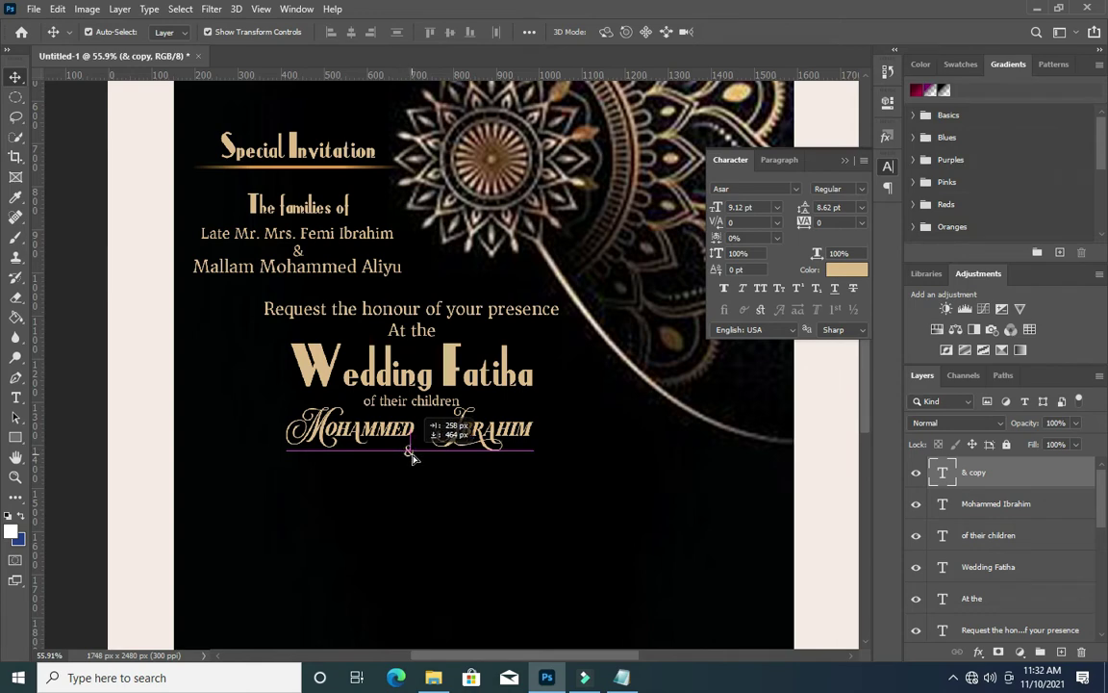
pyautogui.moveTo(406, 458); pyautogui.dragTo(413, 457)
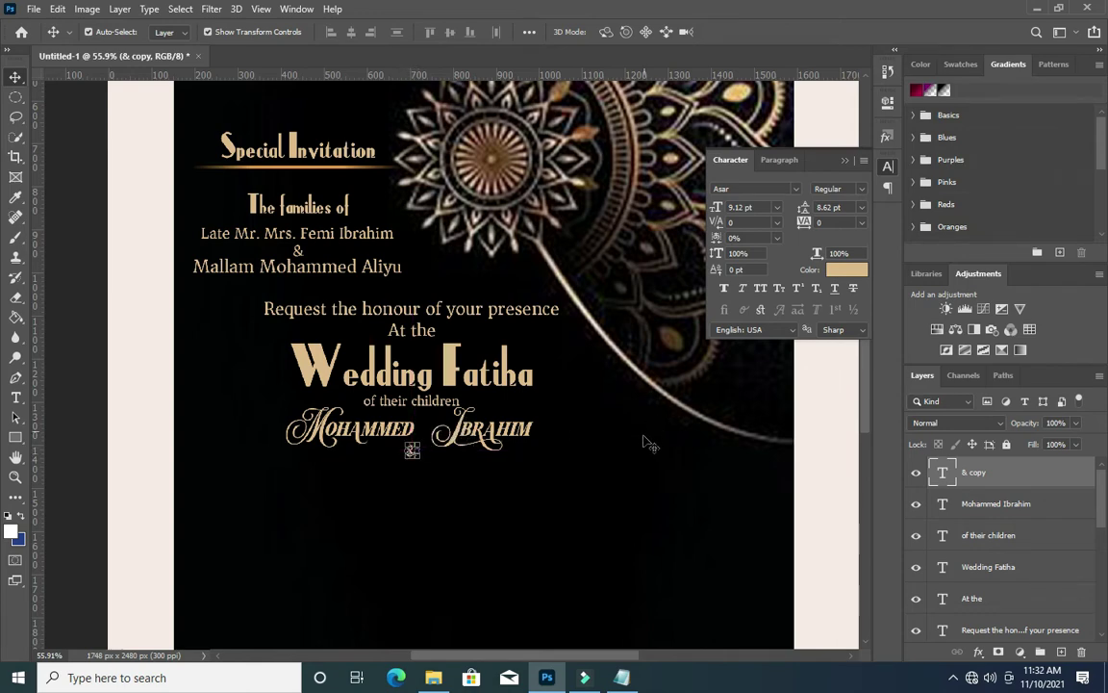
pyautogui.click(88, 453)
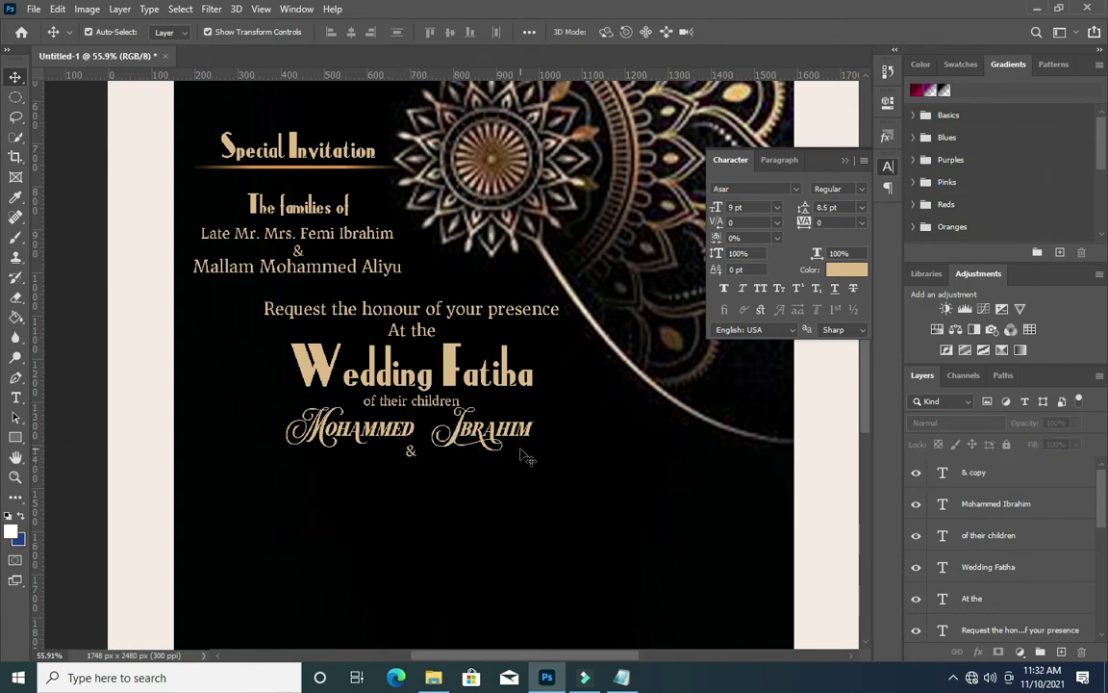
pyautogui.click(414, 452)
# Scale the ampersand copy to about 13.4 pt and centre it with the name line.
pyautogui.hotkey('ctrl', 't')
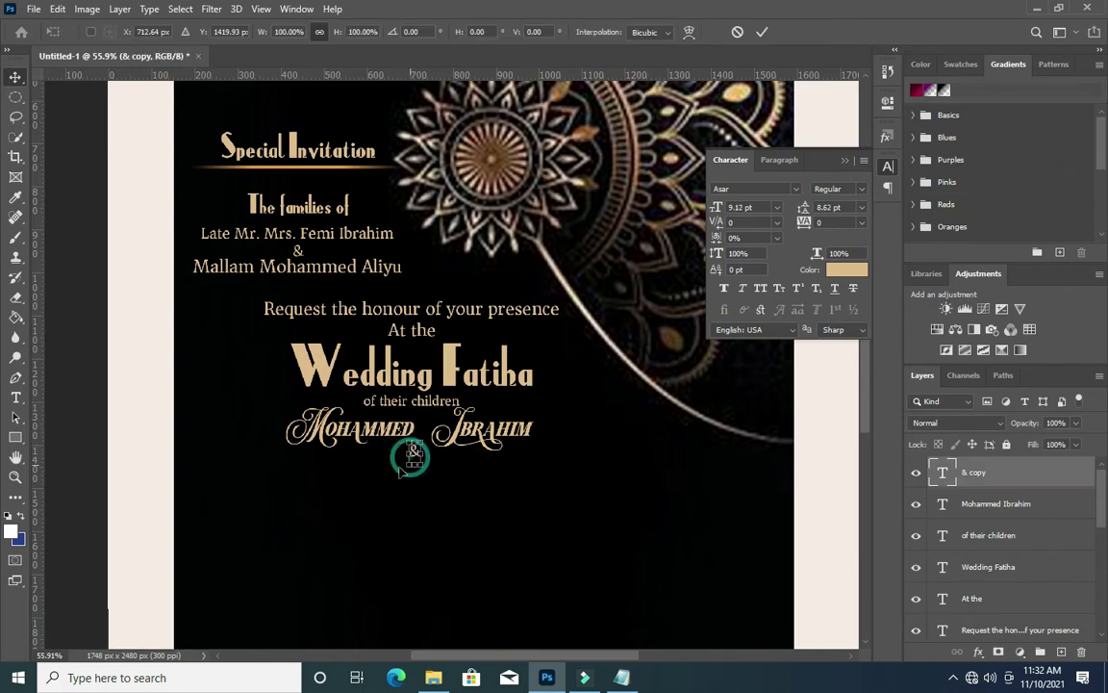
pyautogui.moveTo(411, 452); pyautogui.dragTo(423, 438)
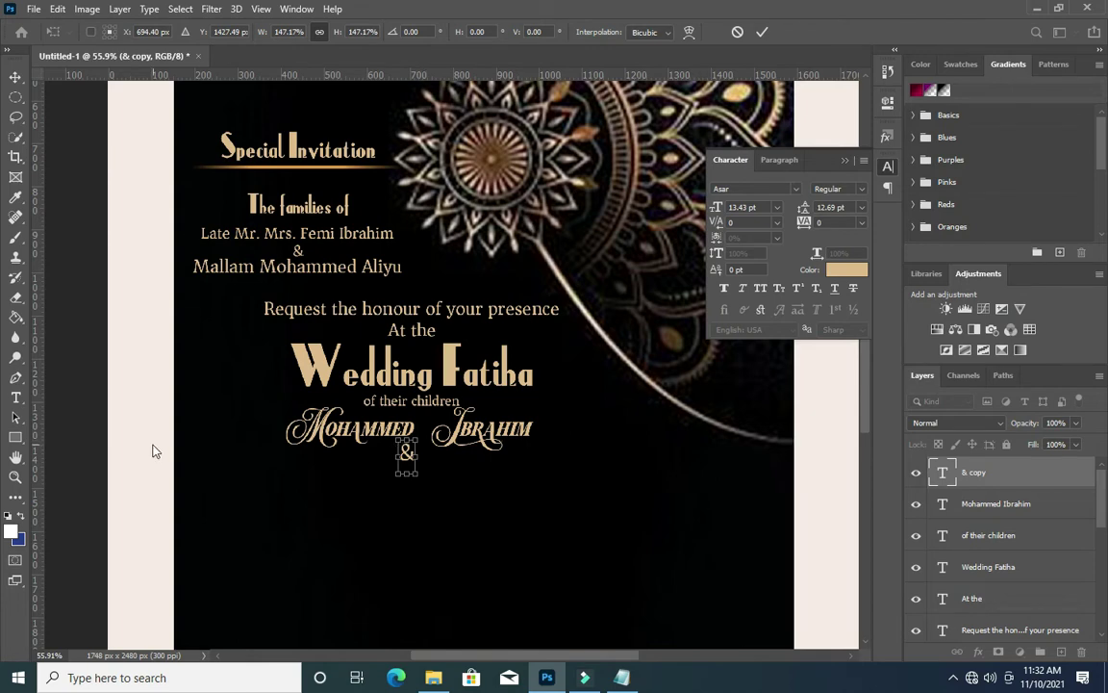
pyautogui.click(762, 32)
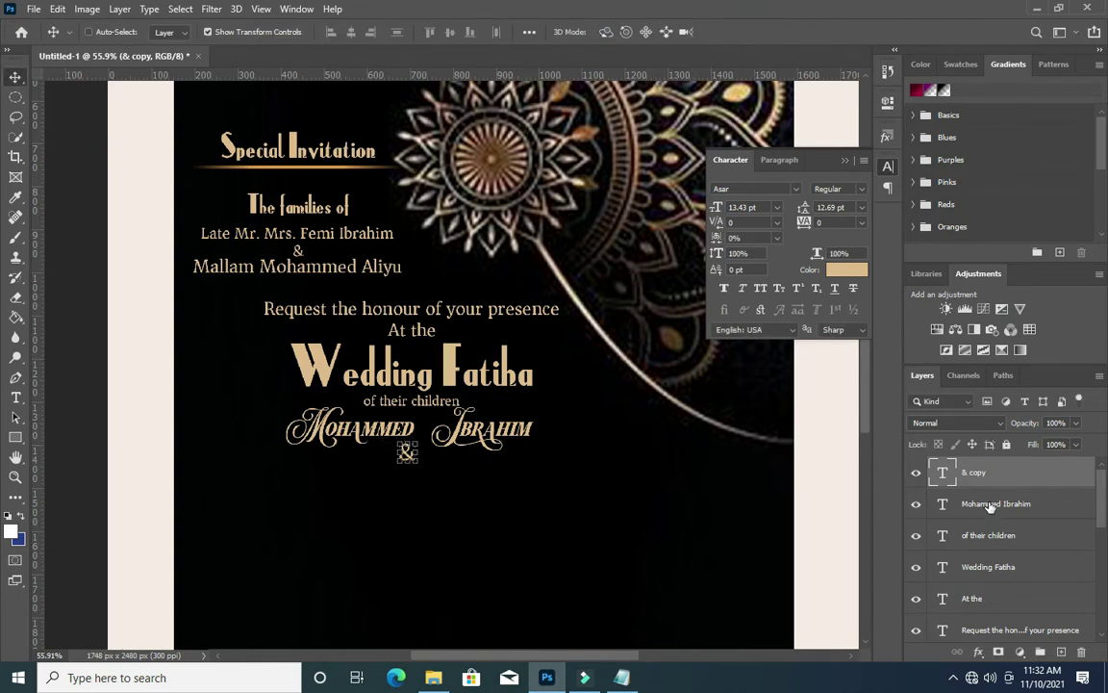
pyautogui.keyDown('ctrl'); pyautogui.keyDown('shift'); pyautogui.click(366, 406); pyautogui.keyUp('shift'); pyautogui.keyUp('ctrl')
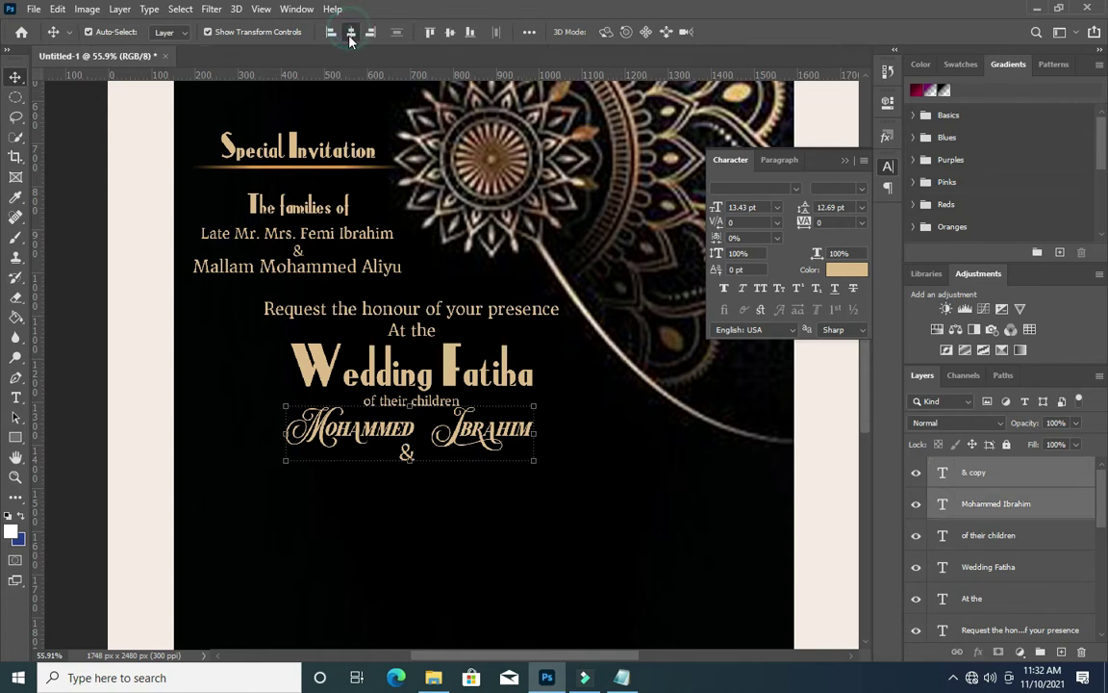
pyautogui.click(72, 329)
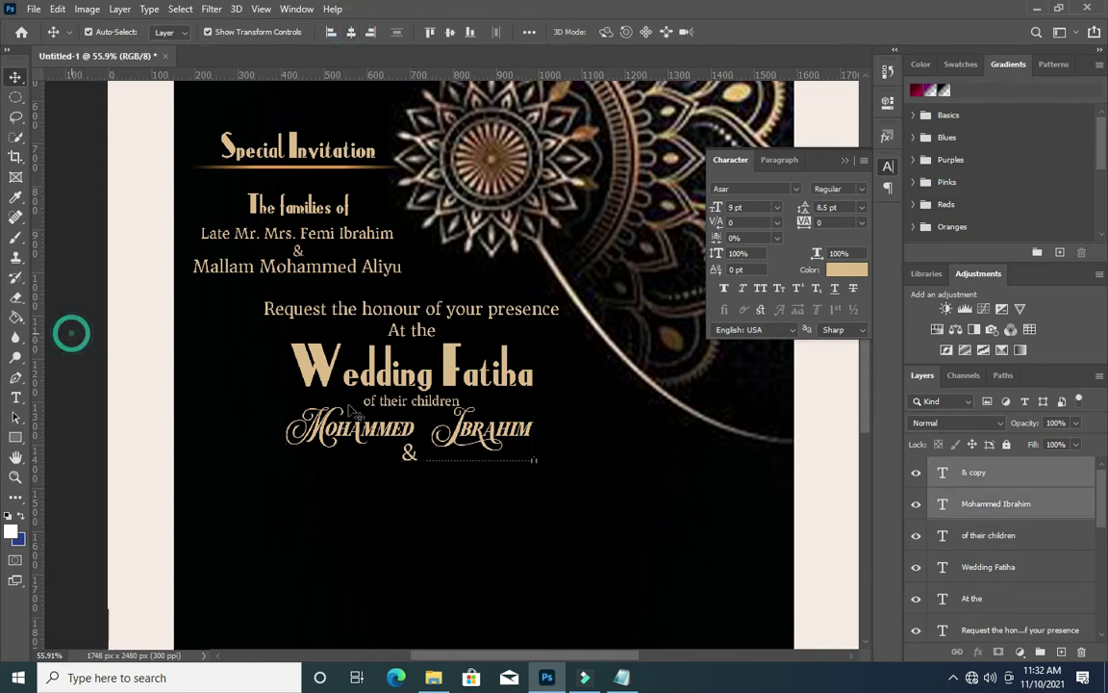
# Duplicate the script name line and move the copy below the ampersand.
pyautogui.click(439, 412)
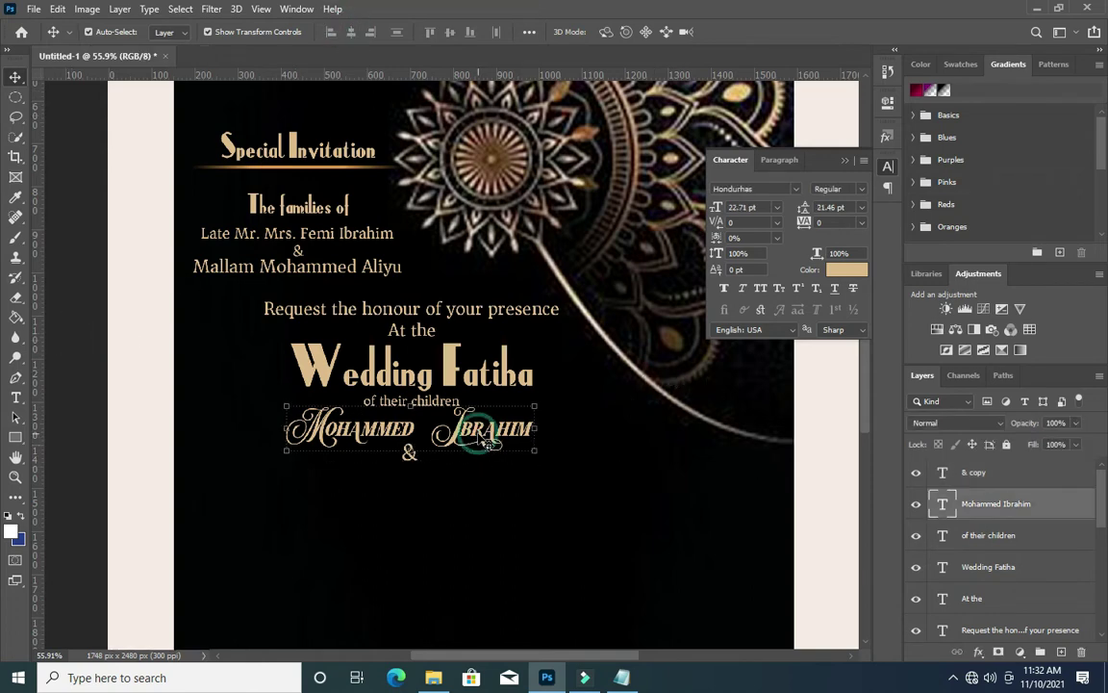
pyautogui.keyDown('alt'); pyautogui.click(486, 440); pyautogui.keyUp('alt')
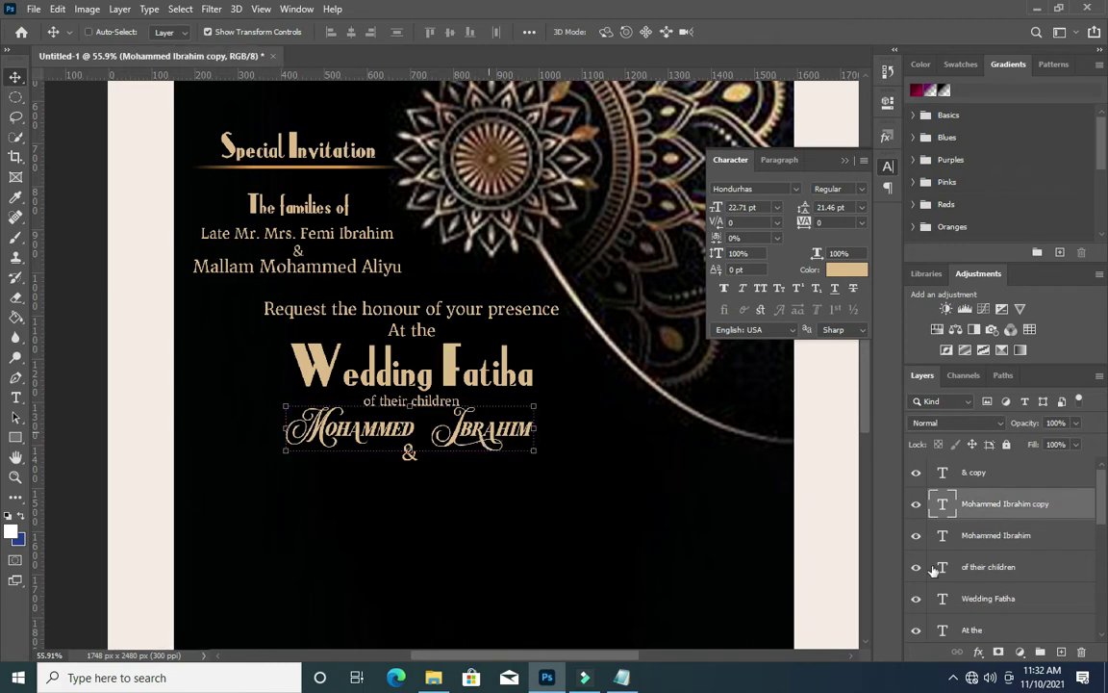
pyautogui.moveTo(1001, 507); pyautogui.dragTo(991, 465)
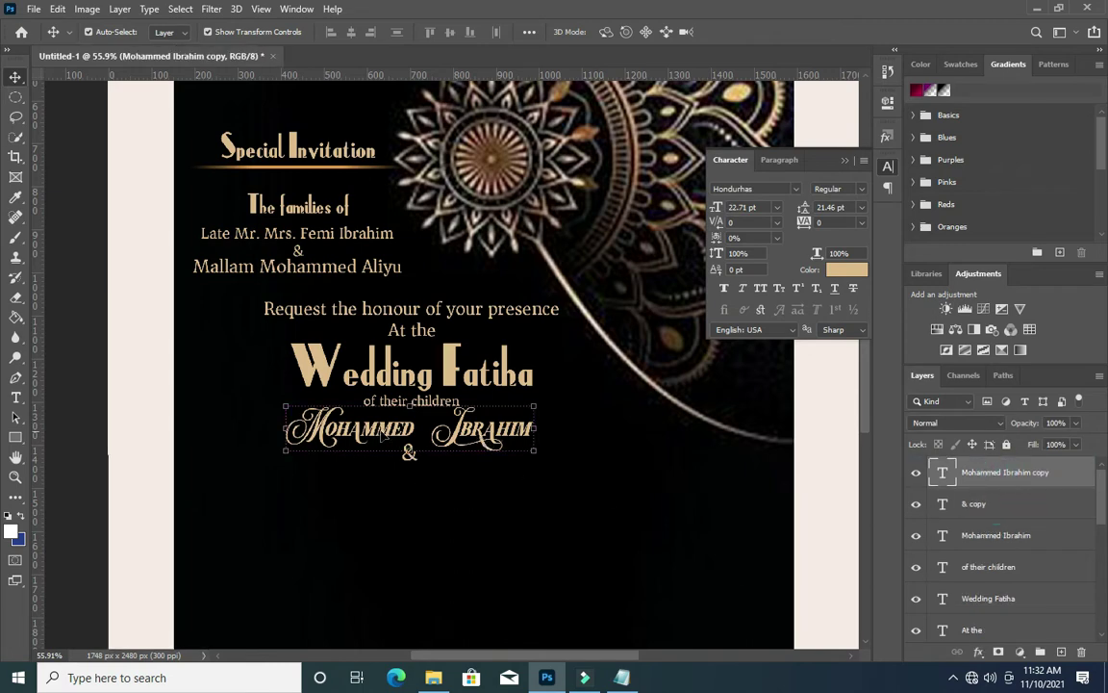
pyautogui.moveTo(383, 435); pyautogui.dragTo(391, 488)
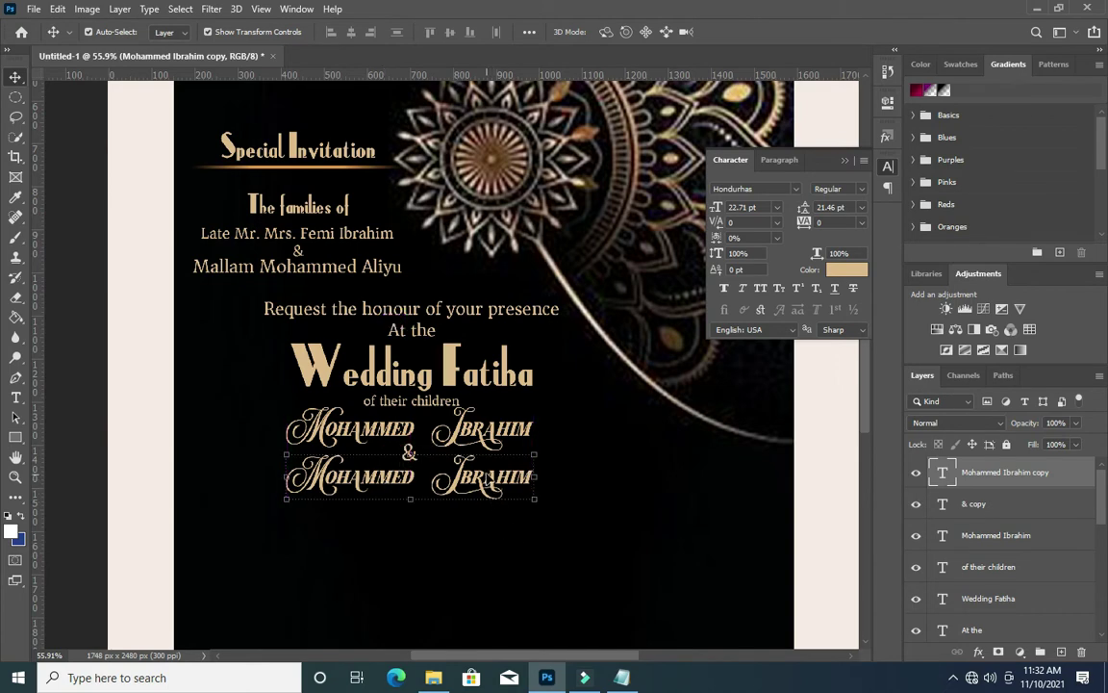
pyautogui.doubleClick(486, 478)
pyautogui.hotkey('ctrl', 'c')
# Paste the bride's full name from the notes into the copy and nudge it down.
pyautogui.click(623, 678)
pyautogui.moveTo(284, 437); pyautogui.dragTo(149, 447)
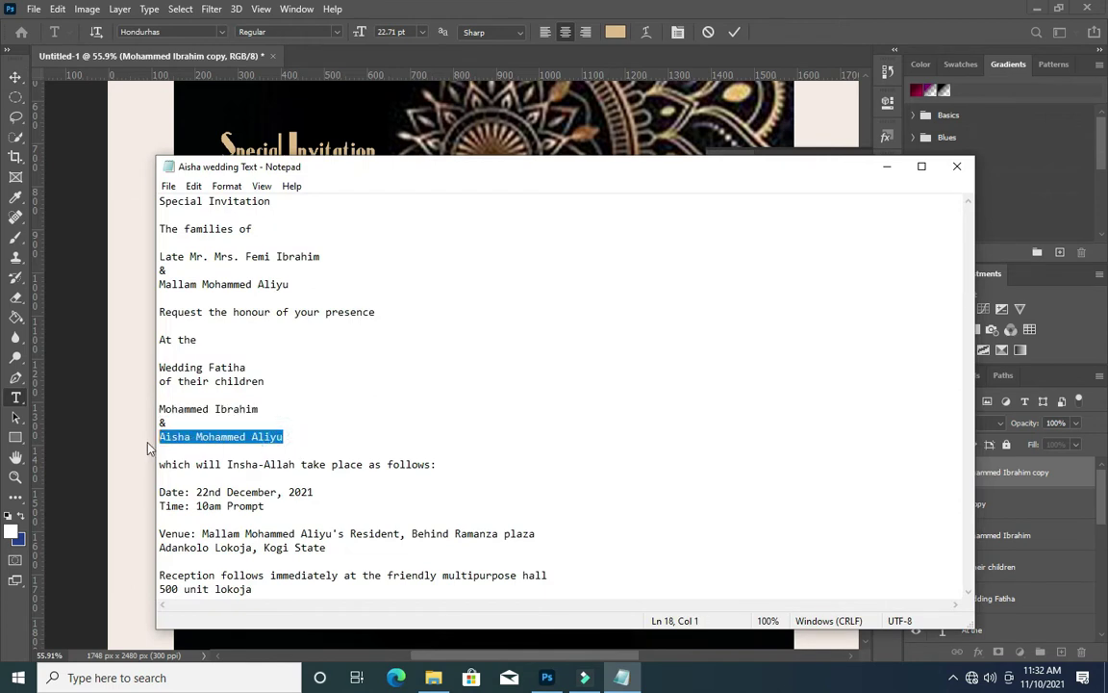
pyautogui.click(895, 167)
pyautogui.hotkey('ctrl', 'v')
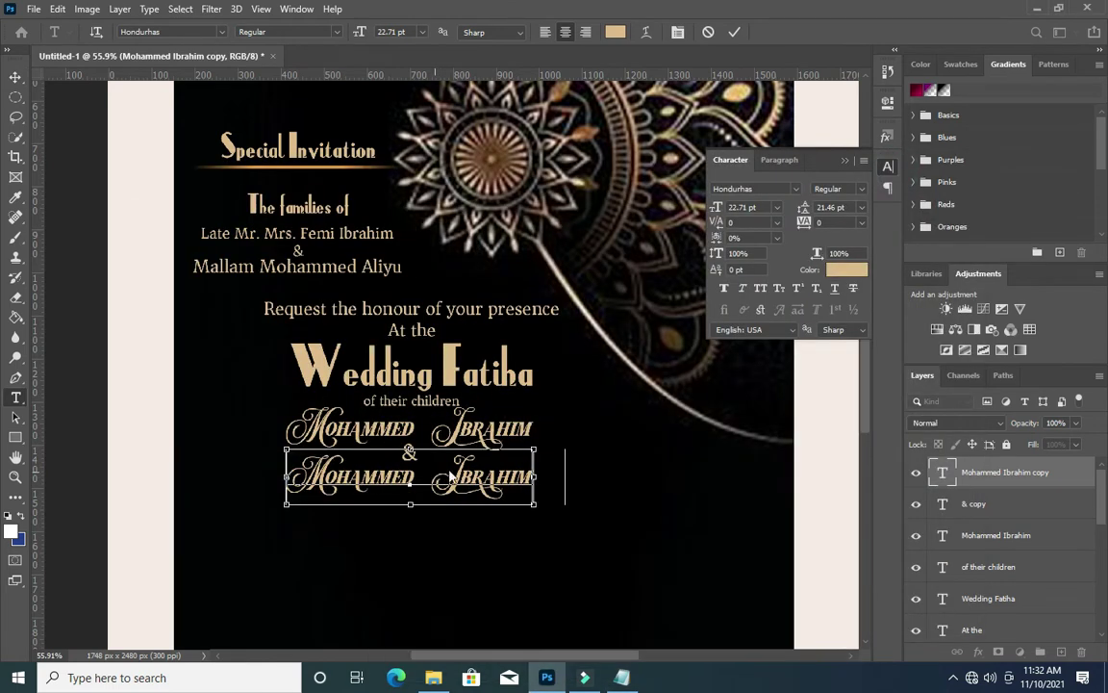
pyautogui.click(738, 35)
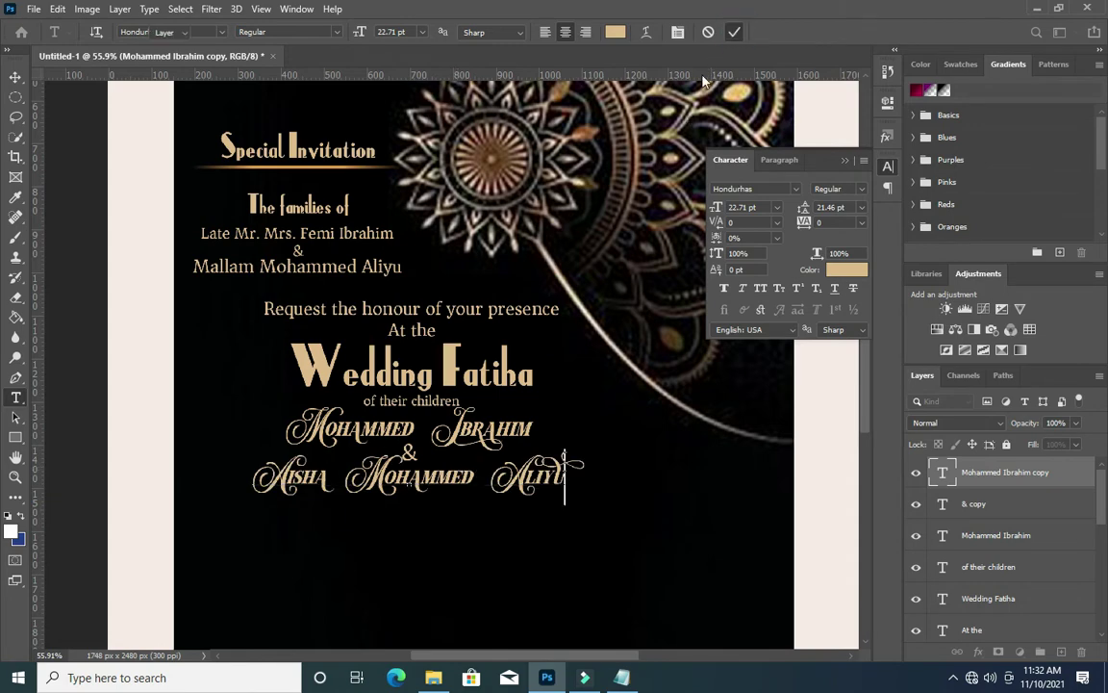
pyautogui.press('v')
pyautogui.press('Down')
pyautogui.press('Down')
pyautogui.press('Down')
pyautogui.press('Down')
pyautogui.press('Down')
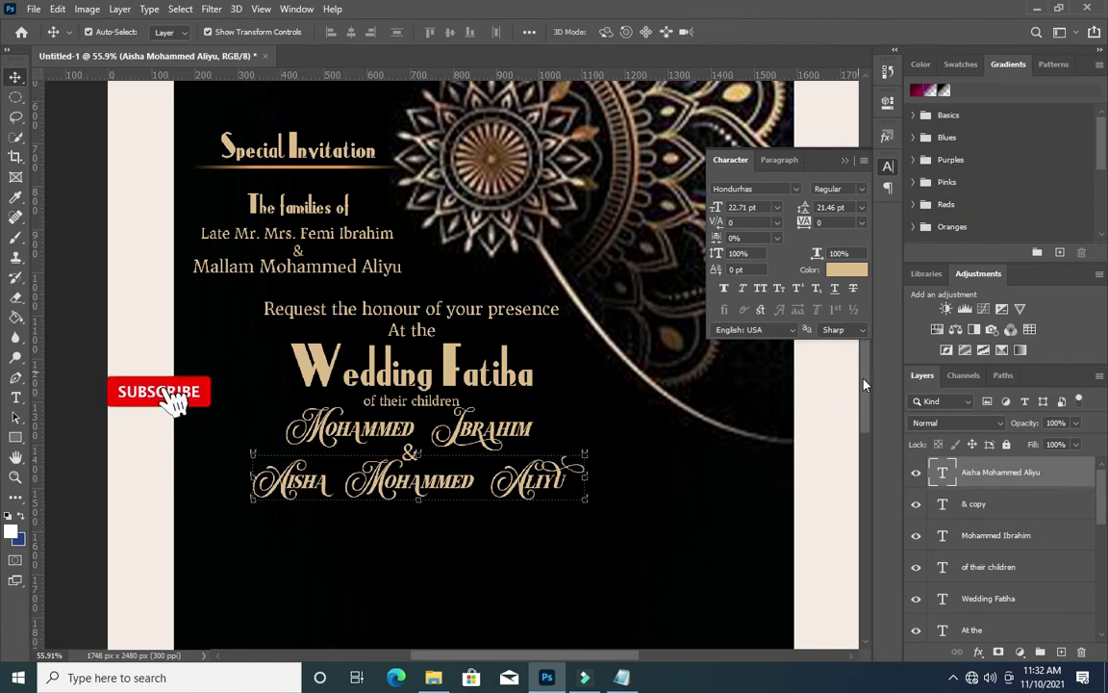
pyautogui.scroll(-4, 863, 385)
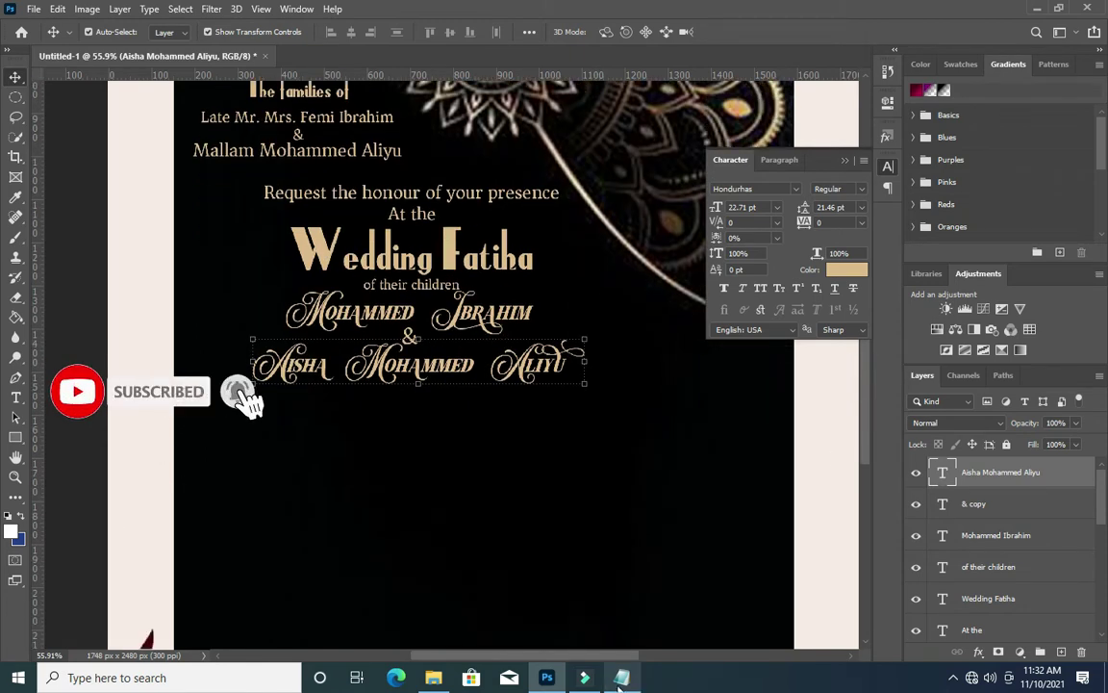
# Copy the event line from the notes and place a 'Request the honour' duplicate below the names.
pyautogui.click(621, 679)
pyautogui.click(435, 463)
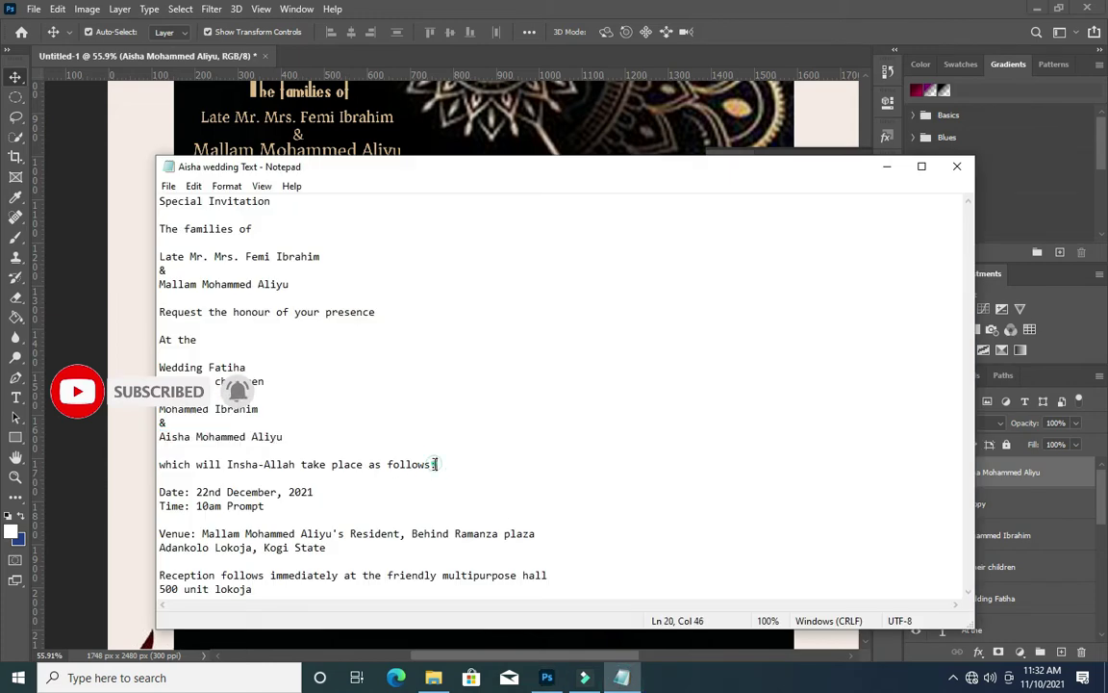
pyautogui.moveTo(154, 478); pyautogui.dragTo(152, 464)
pyautogui.hotkey('ctrl', 'c')
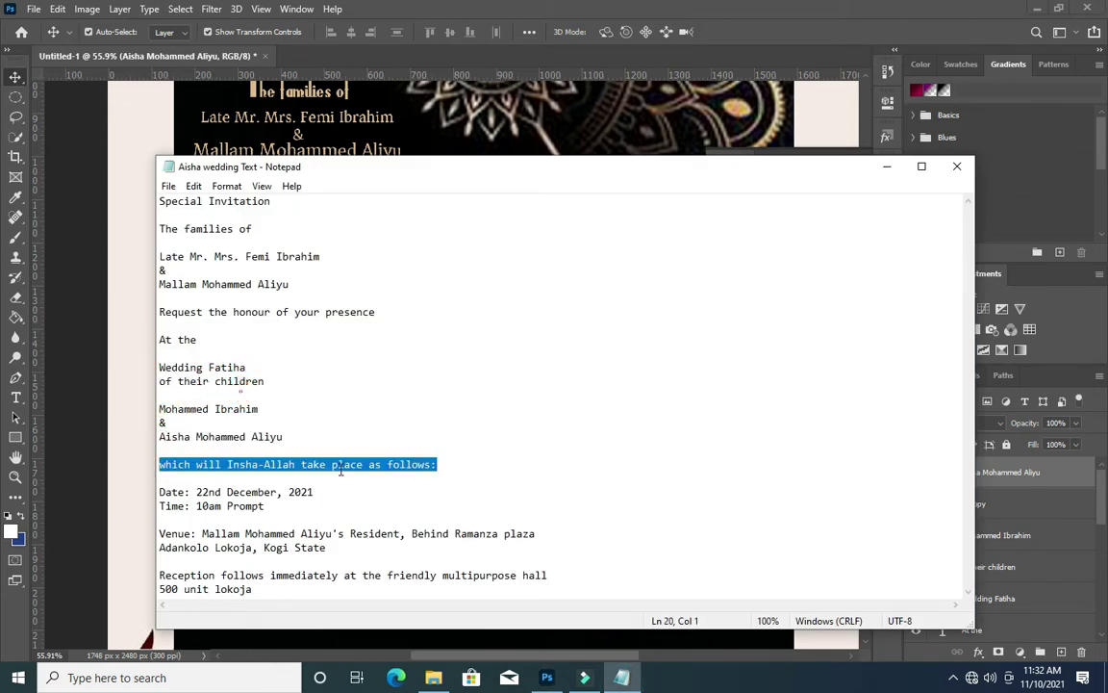
pyautogui.click(887, 166)
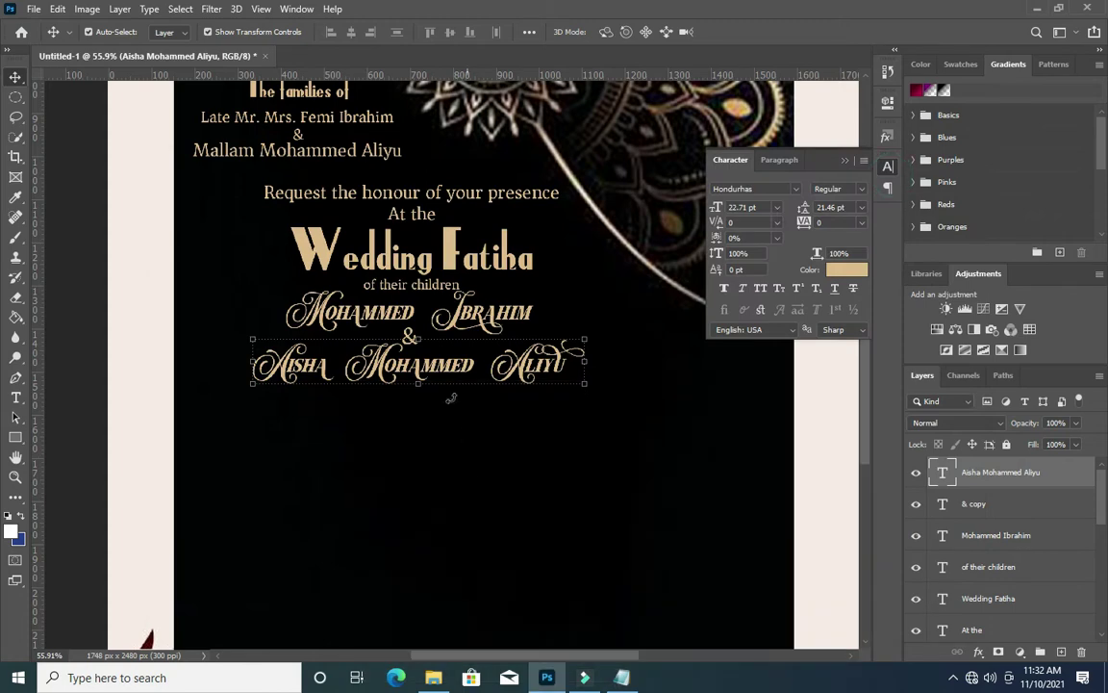
pyautogui.keyDown('ctrl'); pyautogui.click(412, 198); pyautogui.keyUp('ctrl')
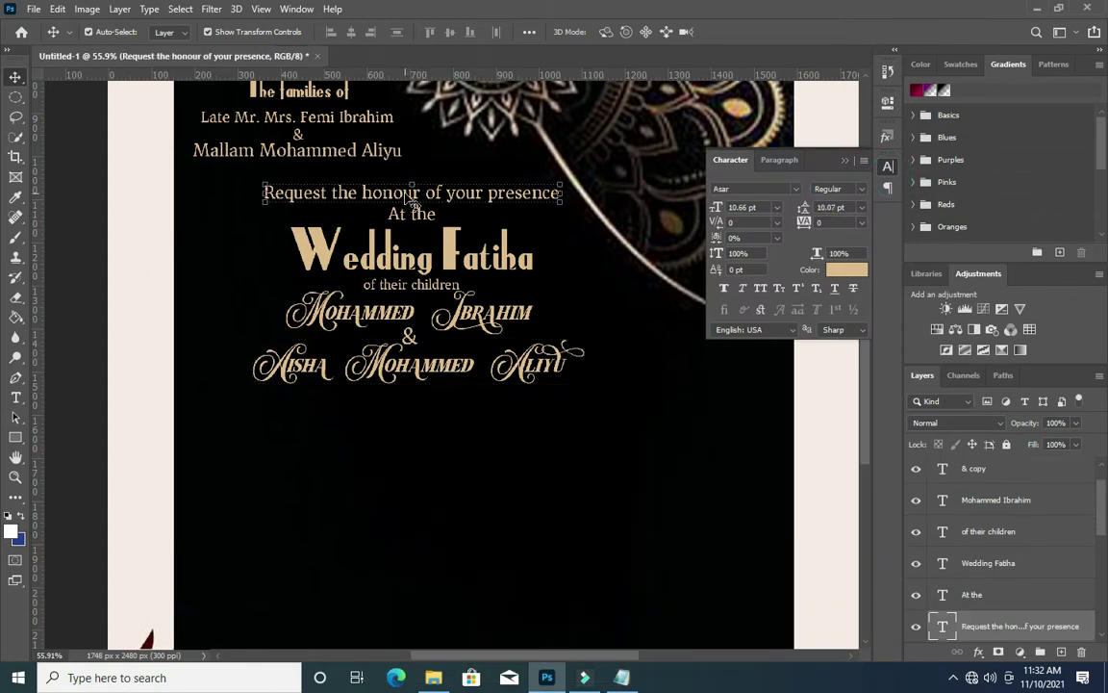
pyautogui.hotkey('ctrl', 'j')
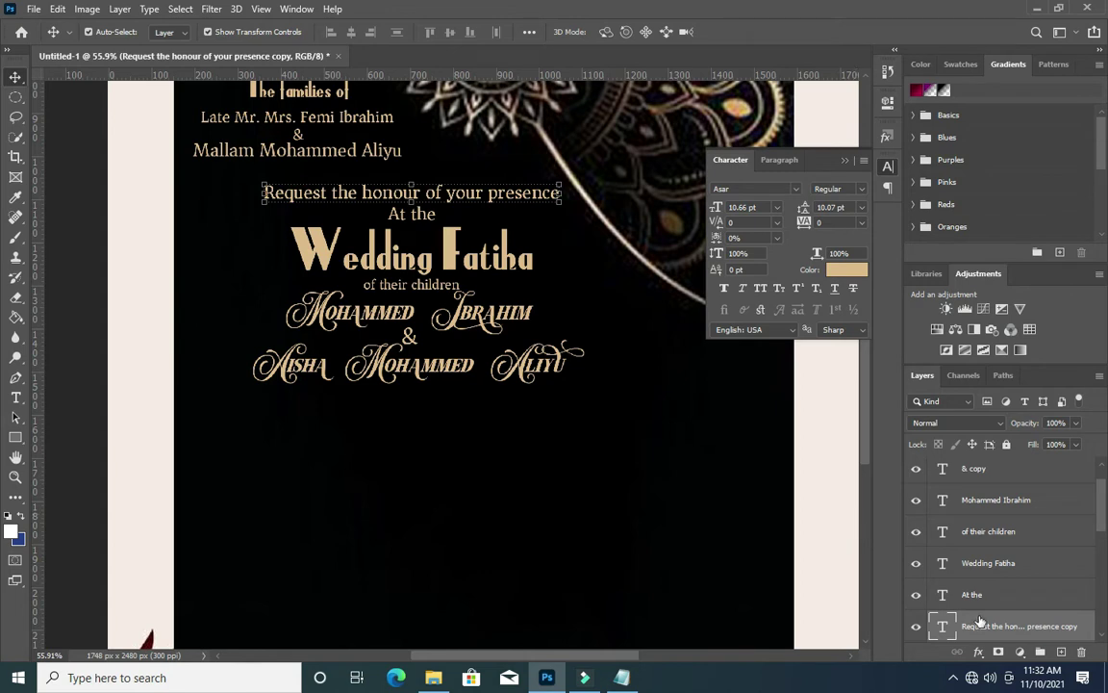
pyautogui.moveTo(978, 615); pyautogui.dragTo(992, 462)
pyautogui.moveTo(472, 198)
pyautogui.mouseDown()
pyautogui.moveTo(449, 411)
pyautogui.moveTo(460, 416)
pyautogui.mouseUp()
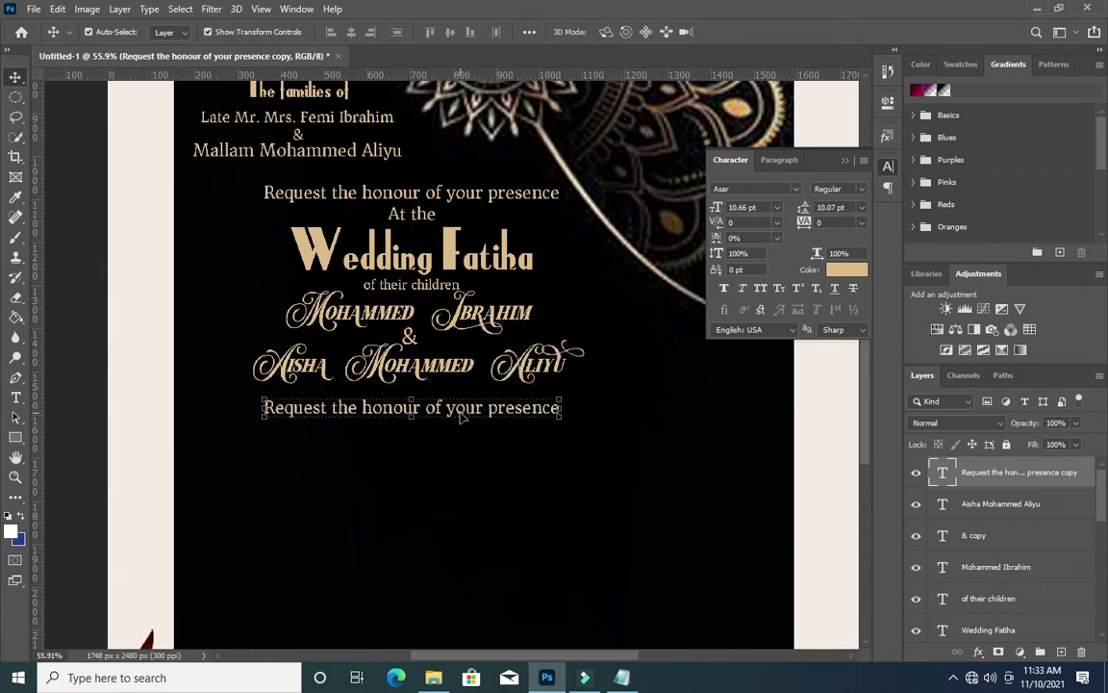
# Change the copy to 'which will Insha-Allah take place as follows:' and nudge it lower.
pyautogui.doubleClick(472, 408)
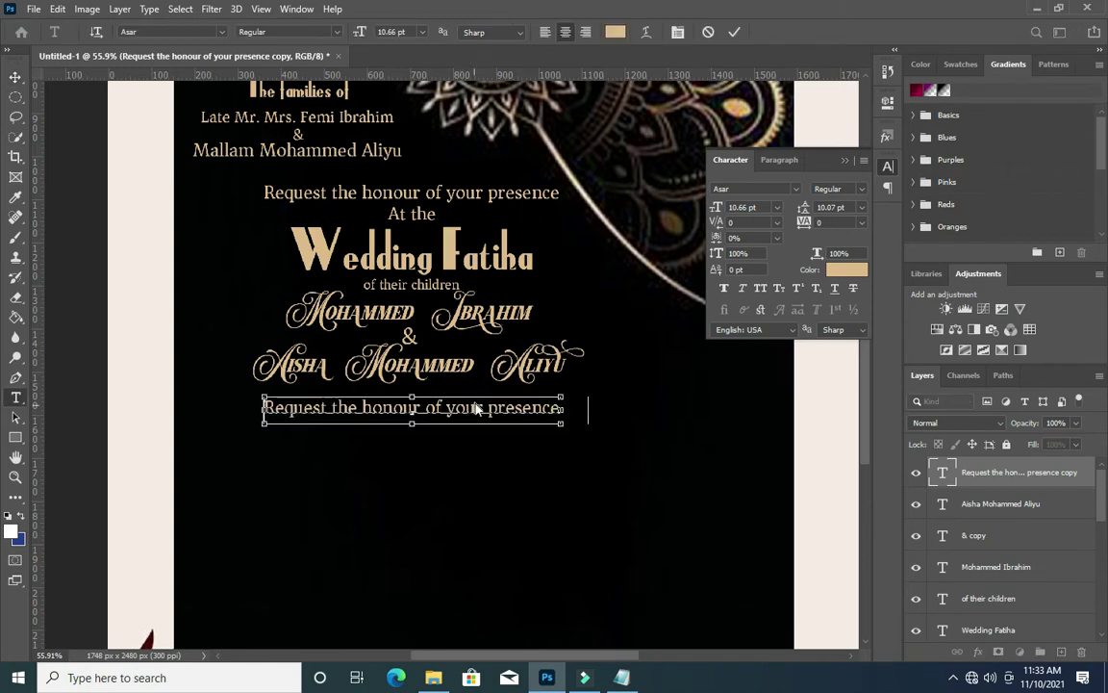
pyautogui.hotkey('ctrl', 'v')
pyautogui.click(734, 32)
pyautogui.press('v')
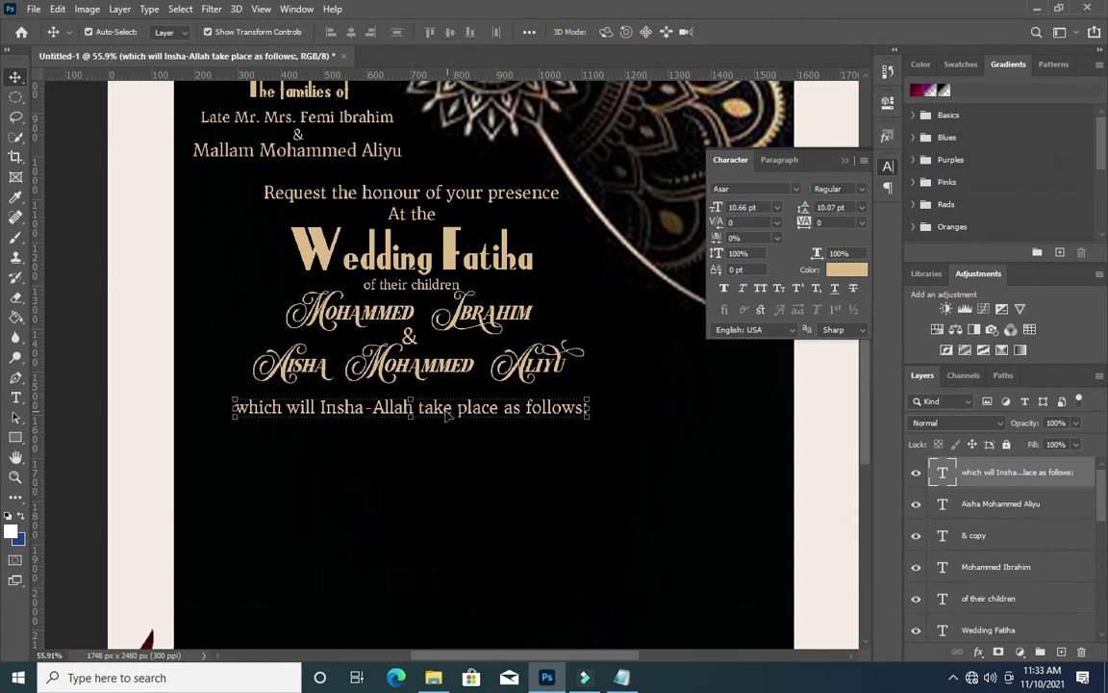
pyautogui.moveTo(445, 412); pyautogui.dragTo(446, 420)
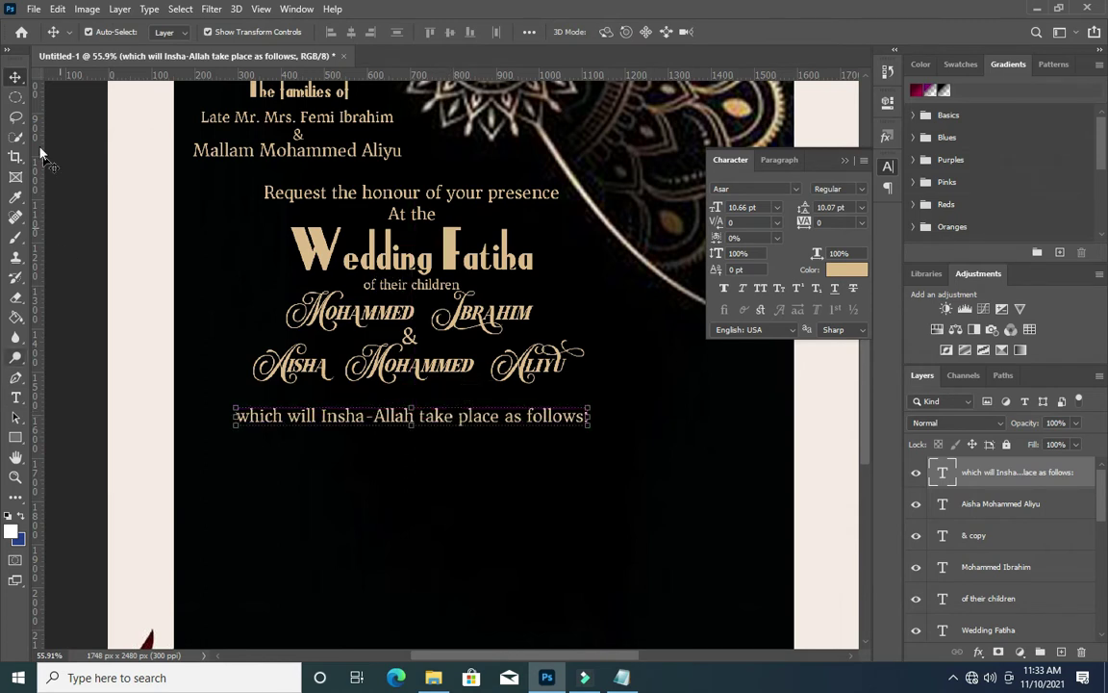
pyautogui.click(55, 117)
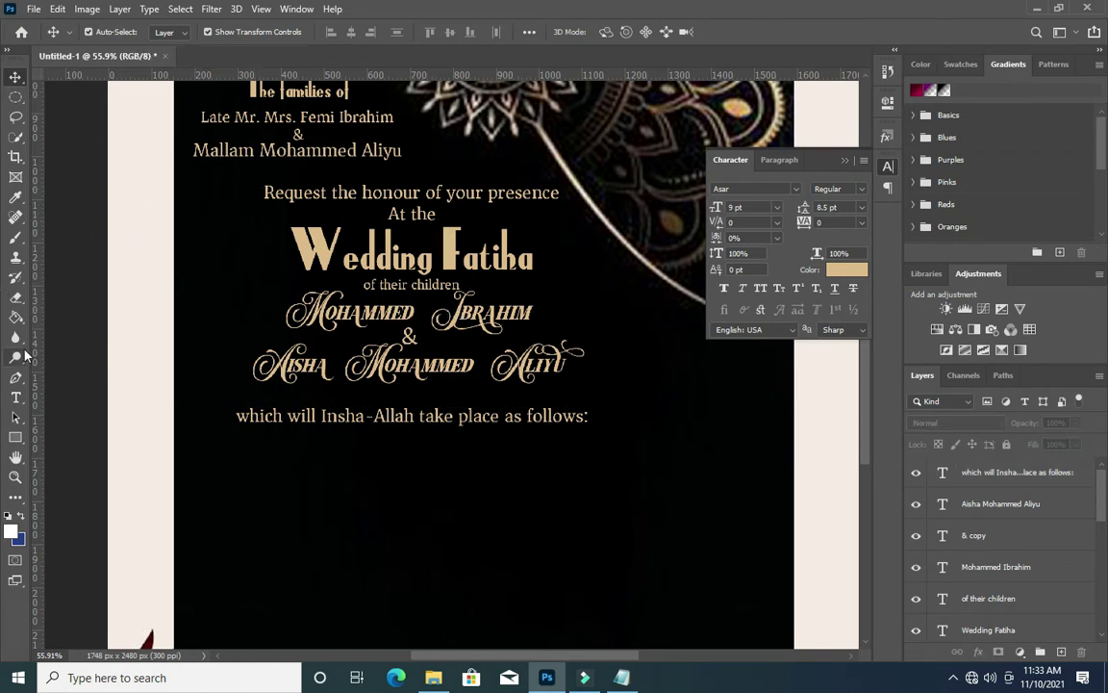
# Draw a 531×6 px rectangle under the bride's name and fill it gold.
pyautogui.click(16, 437)
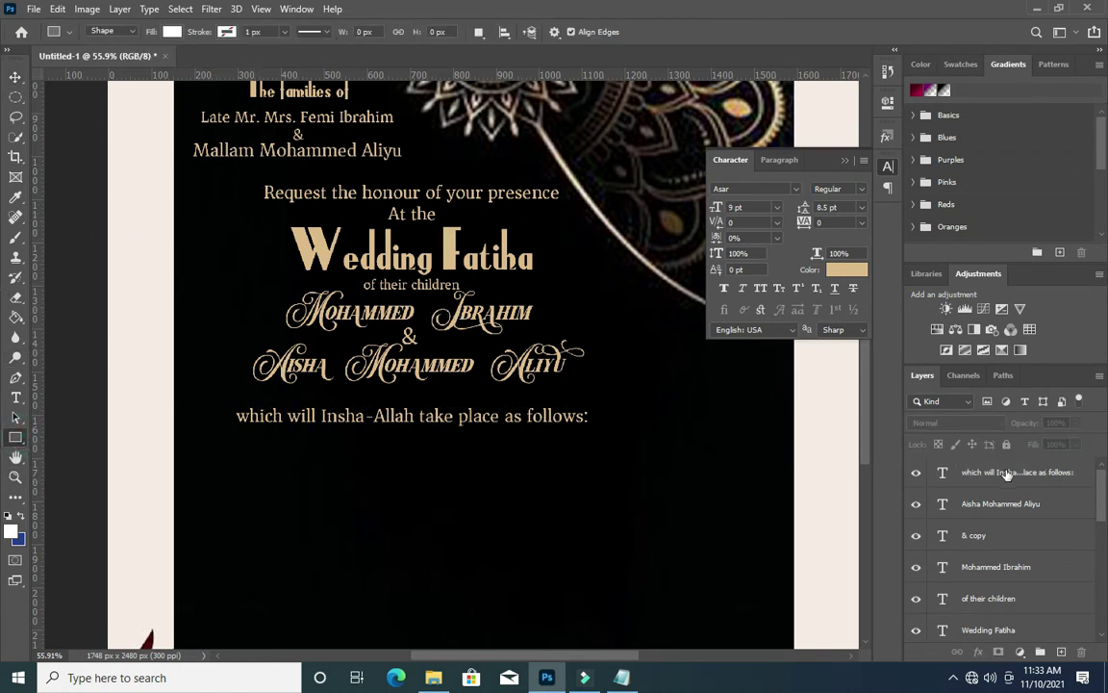
pyautogui.click(1000, 506)
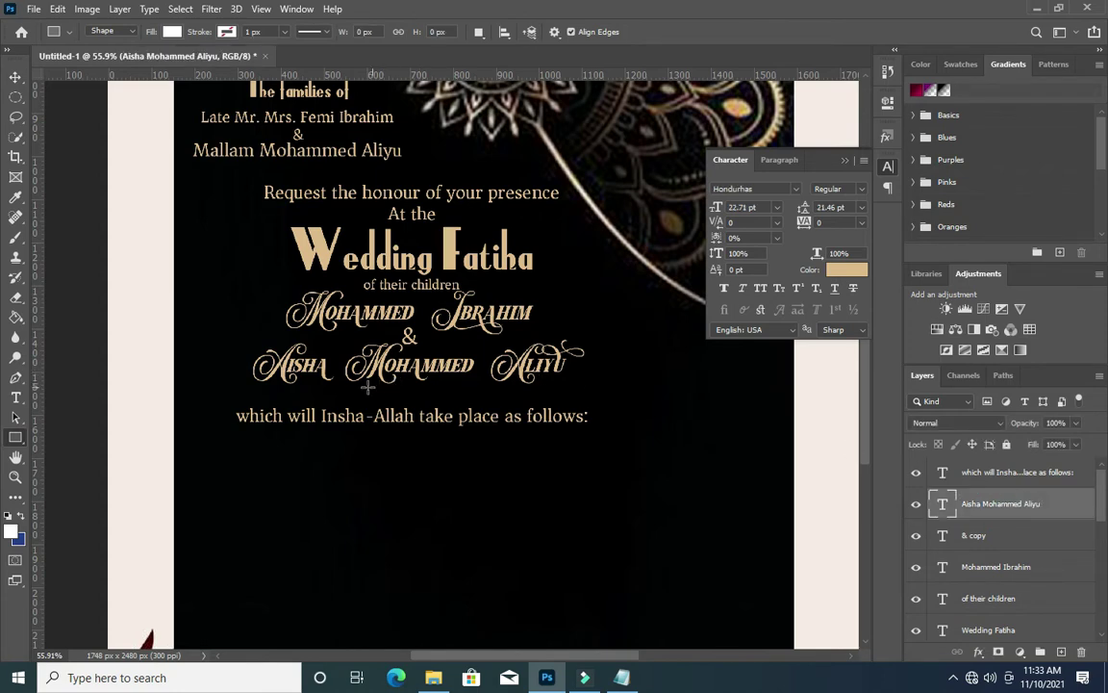
pyautogui.moveTo(305, 390); pyautogui.dragTo(534, 392)
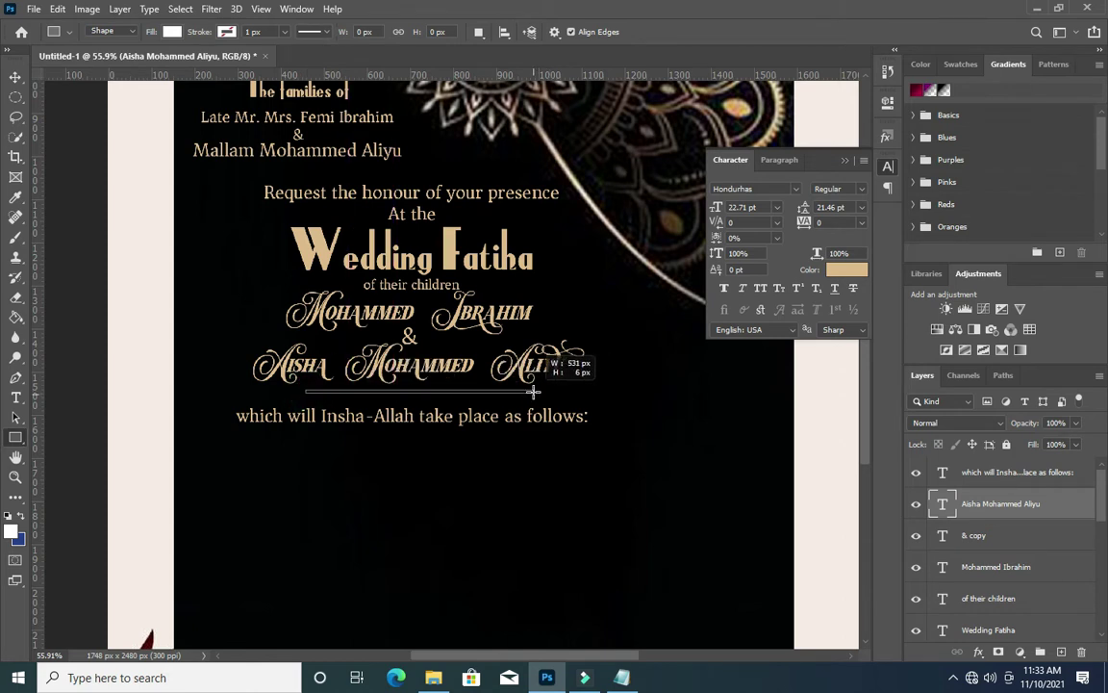
pyautogui.moveTo(534, 393); pyautogui.dragTo(540, 385)
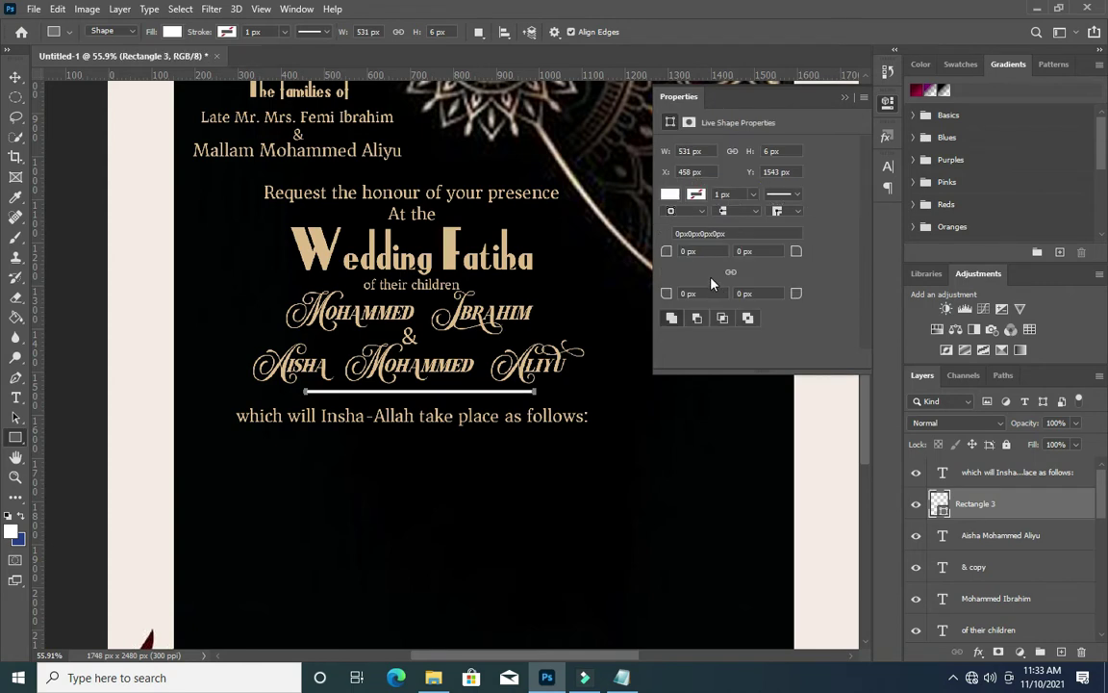
pyautogui.click(671, 193)
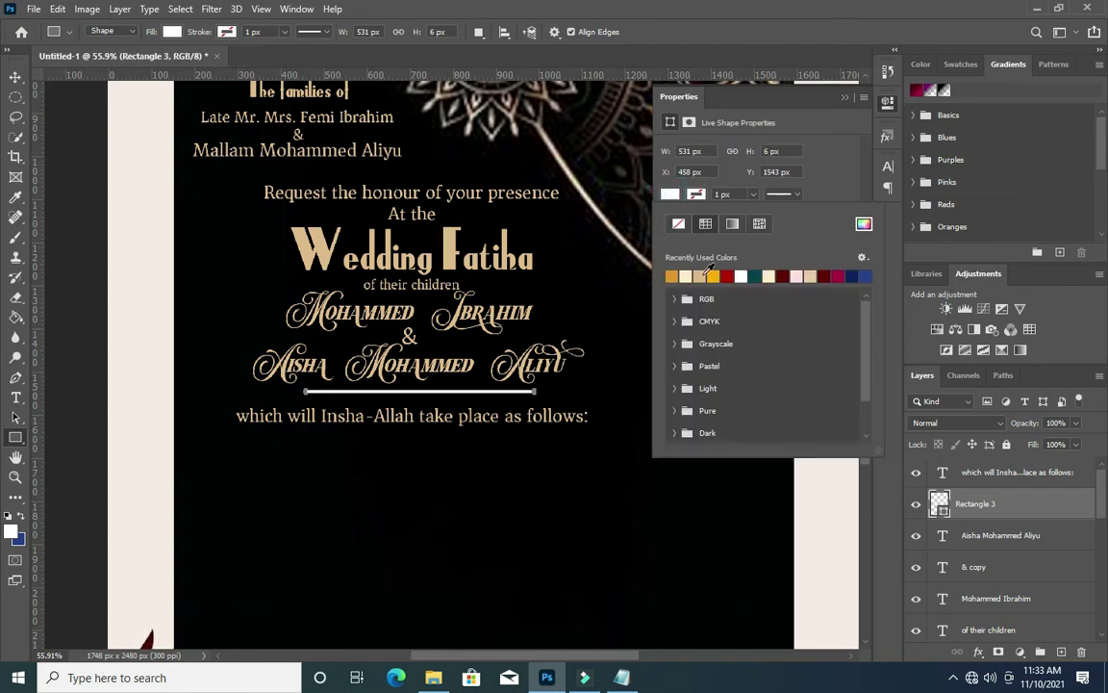
pyautogui.click(672, 276)
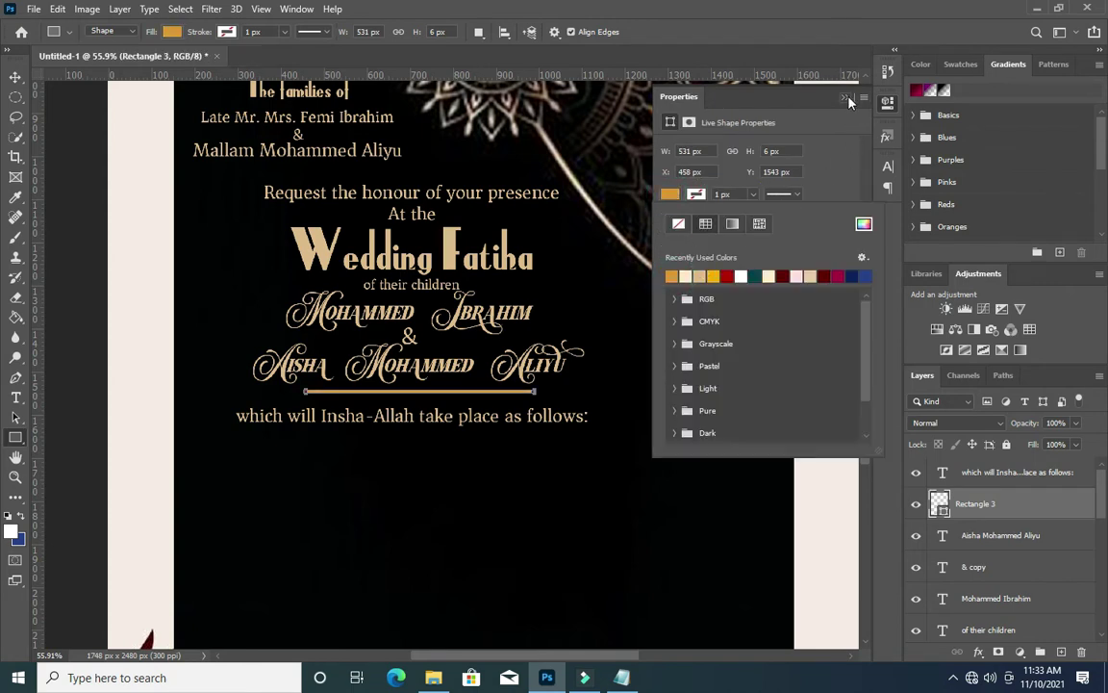
pyautogui.click(846, 98)
pyautogui.click(15, 76)
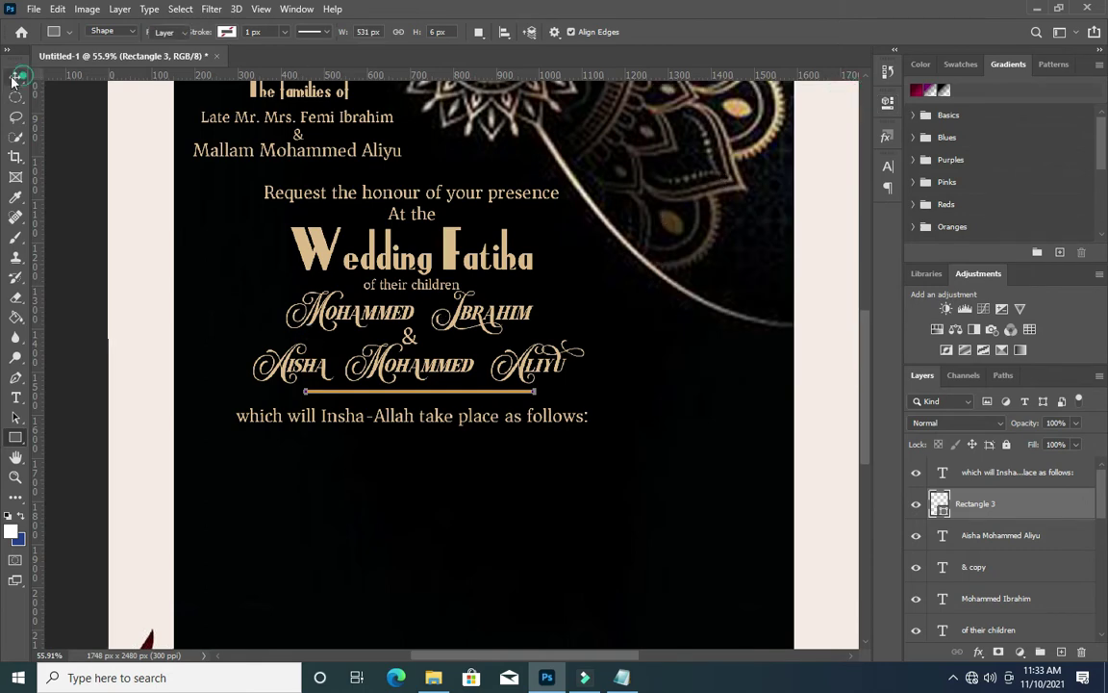
# Align the gold divider's horizontal centre with the second name line.
pyautogui.click(212, 10)
pyautogui.click(221, 11)
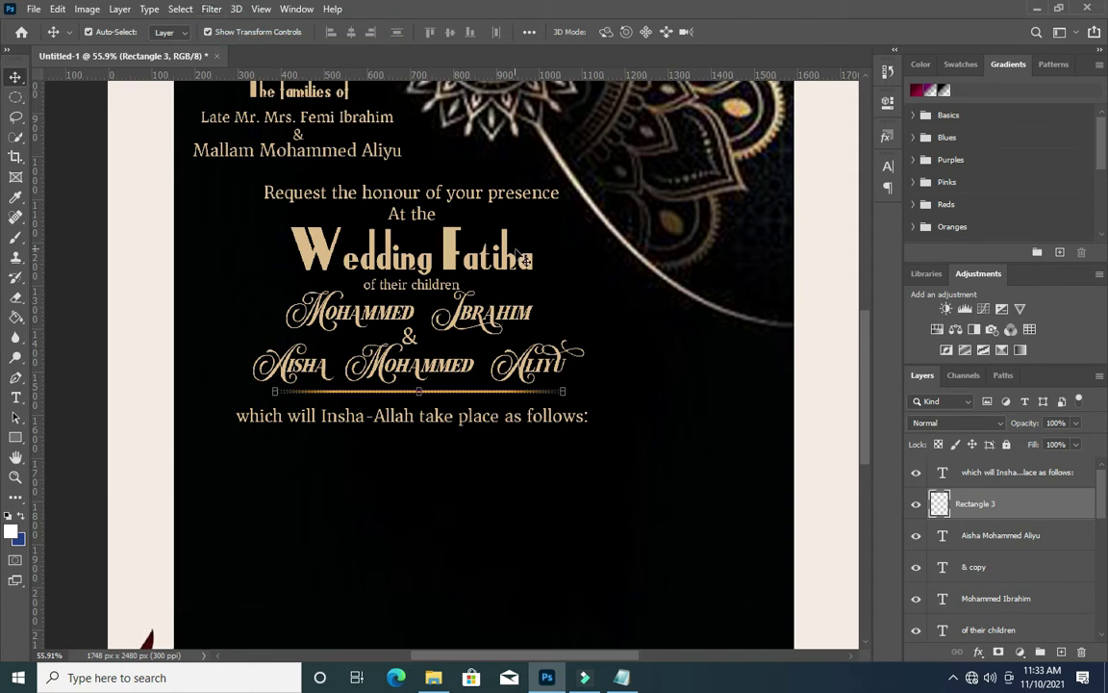
pyautogui.click(66, 107)
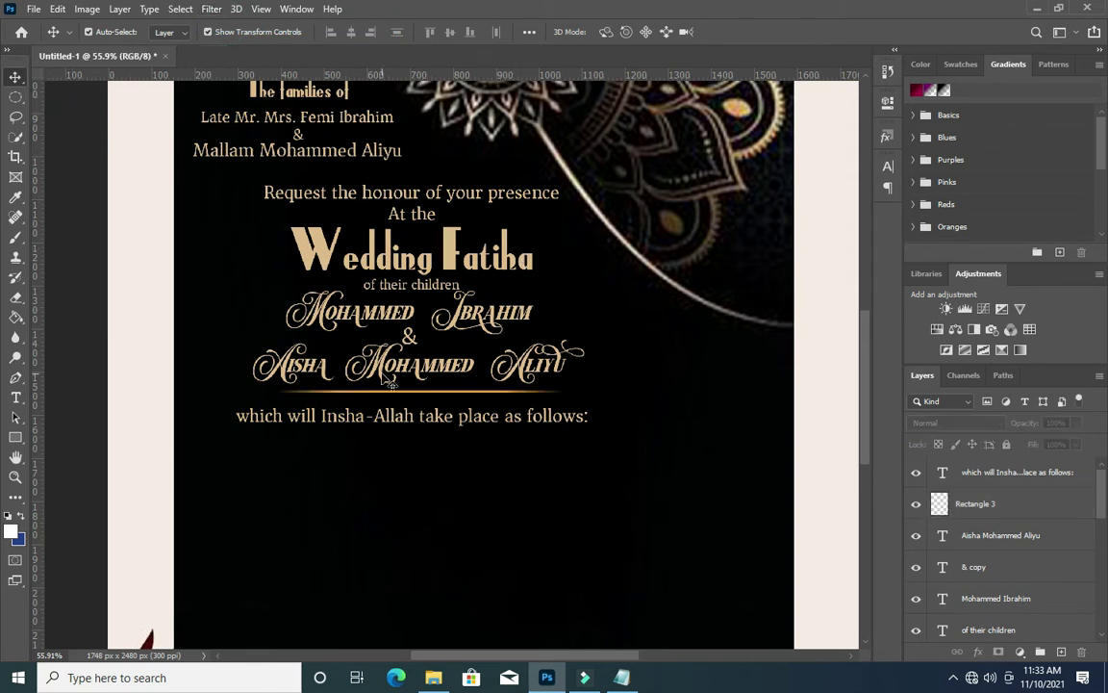
pyautogui.click(979, 497)
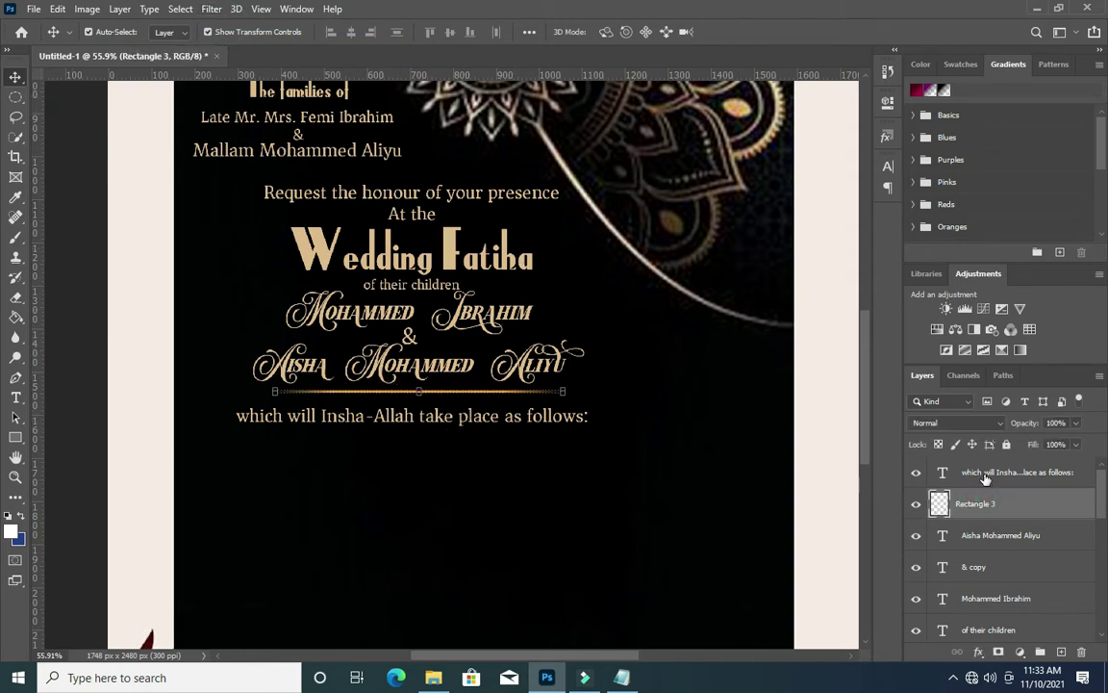
pyautogui.keyDown('shift'); pyautogui.click(1000, 537); pyautogui.keyUp('shift')
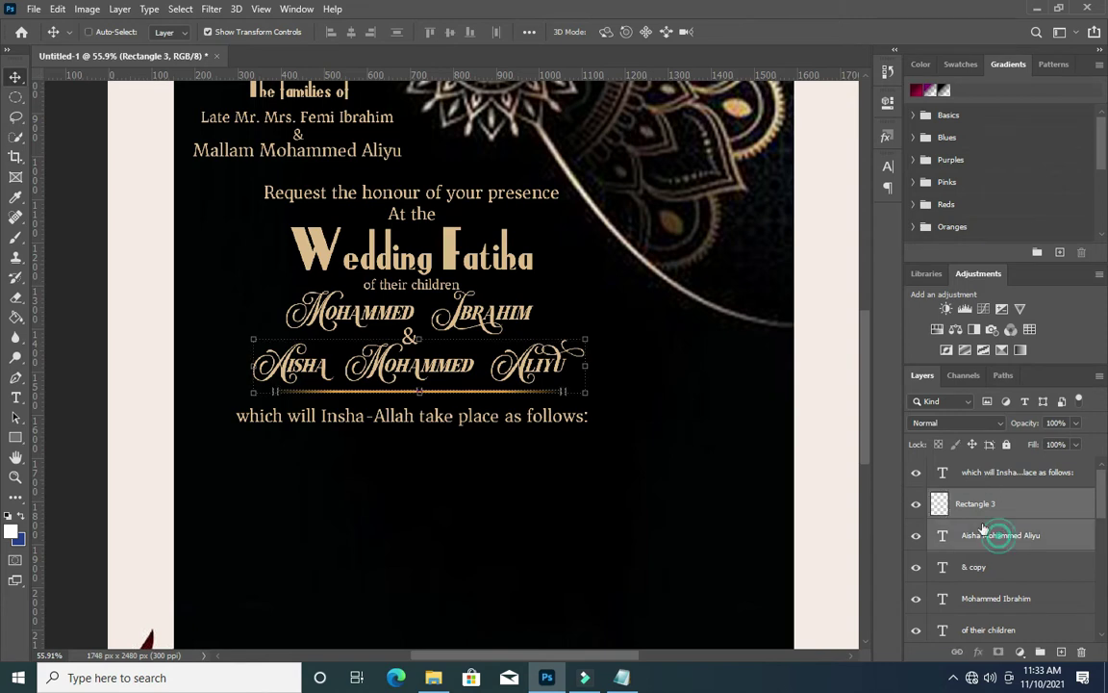
pyautogui.click(353, 32)
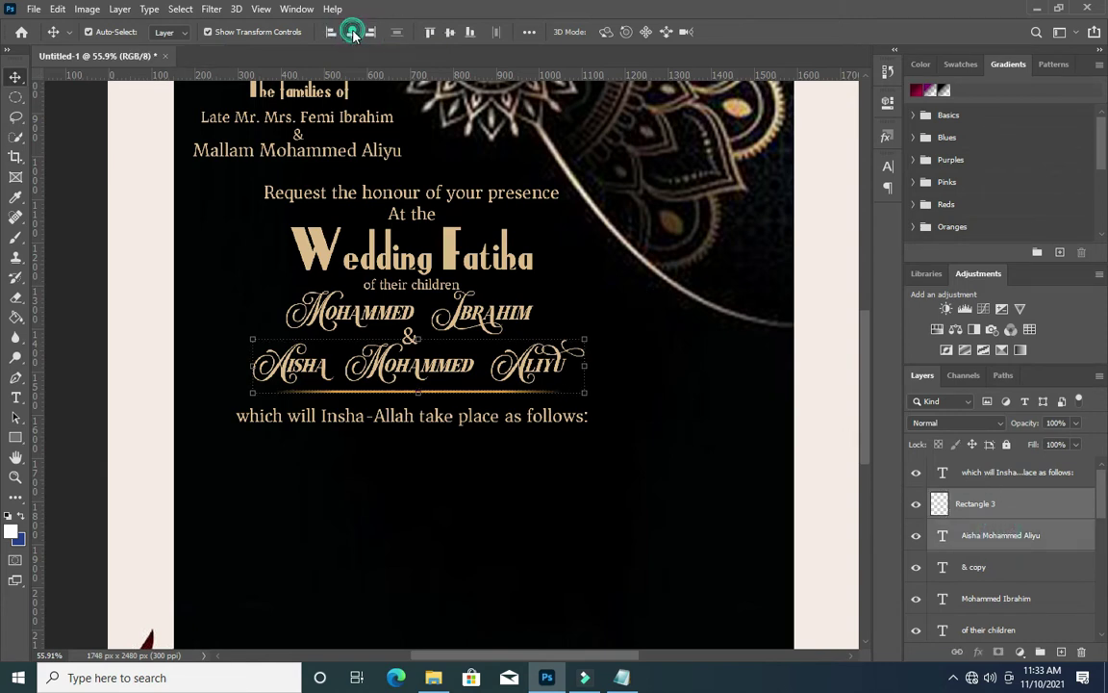
pyautogui.click(94, 252)
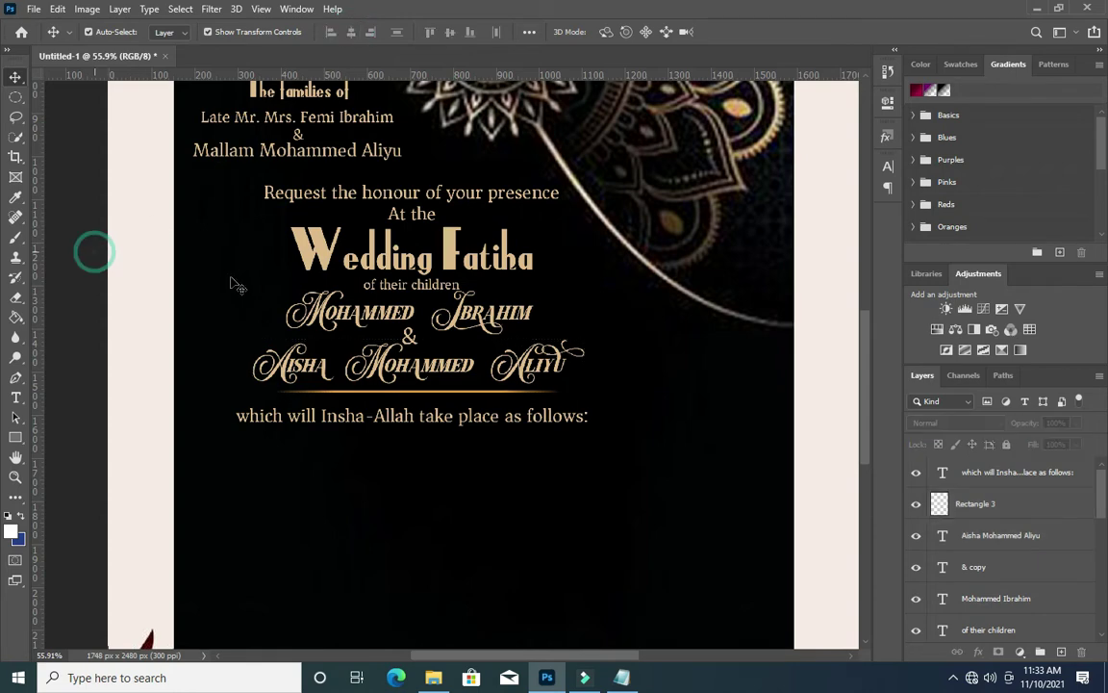
# Duplicate the gold divider in place as 'Rectangle 3 copy'.
pyautogui.click(419, 395)
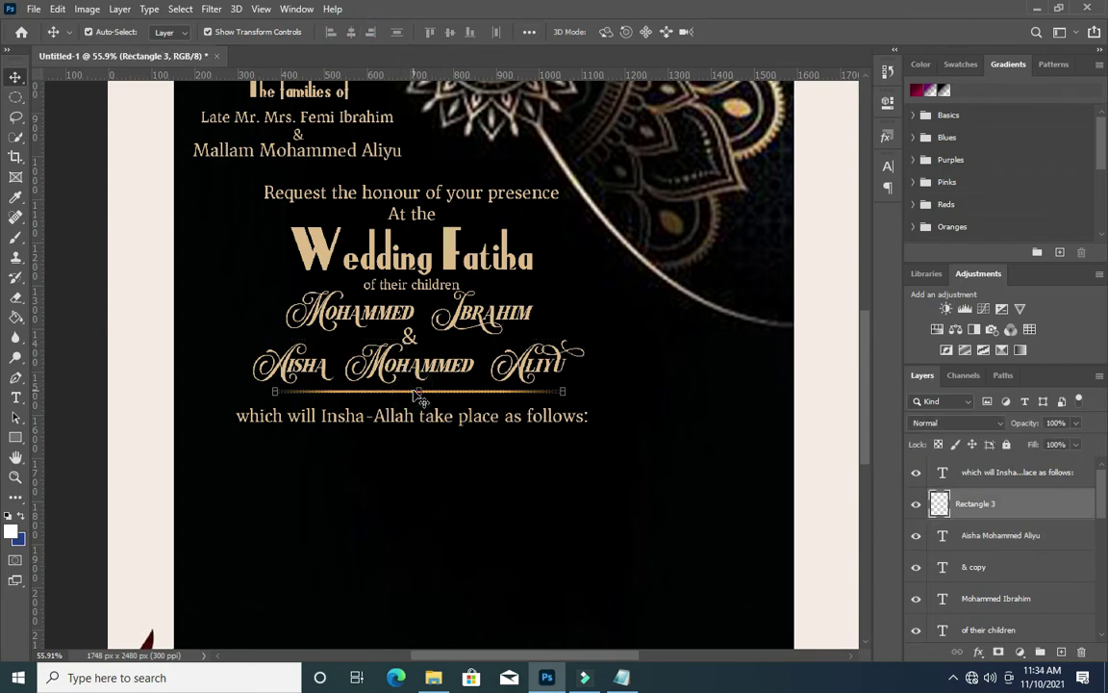
pyautogui.press('ctrl')
pyautogui.hotkey('ctrl', 'j')
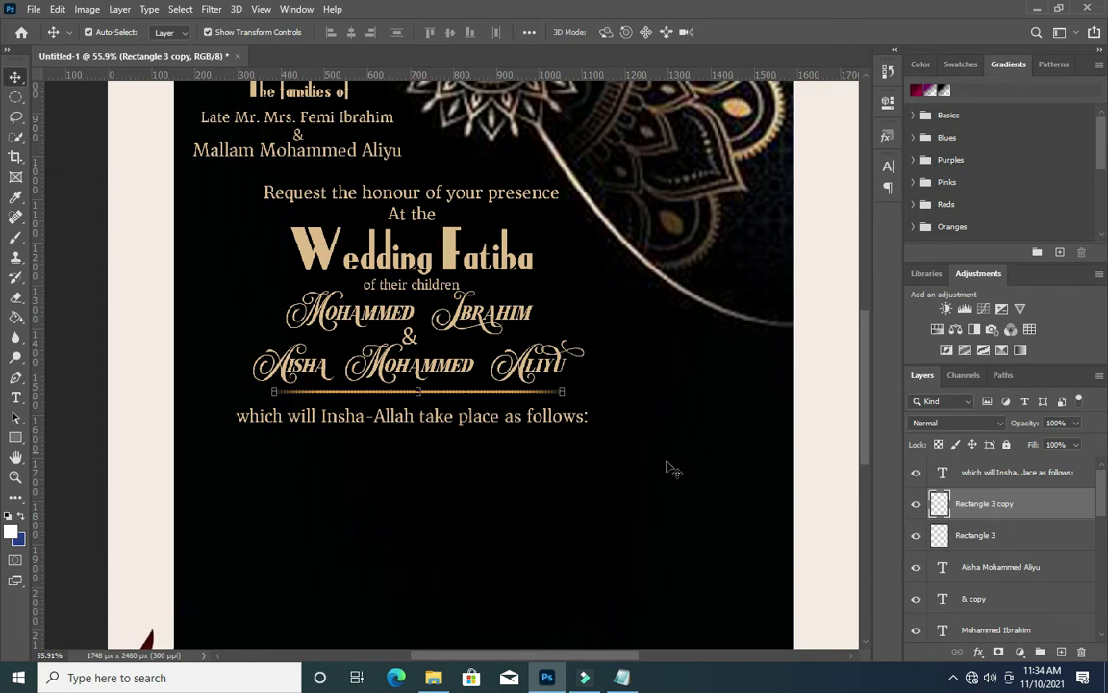
pyautogui.scroll(-1, 1102, 522)
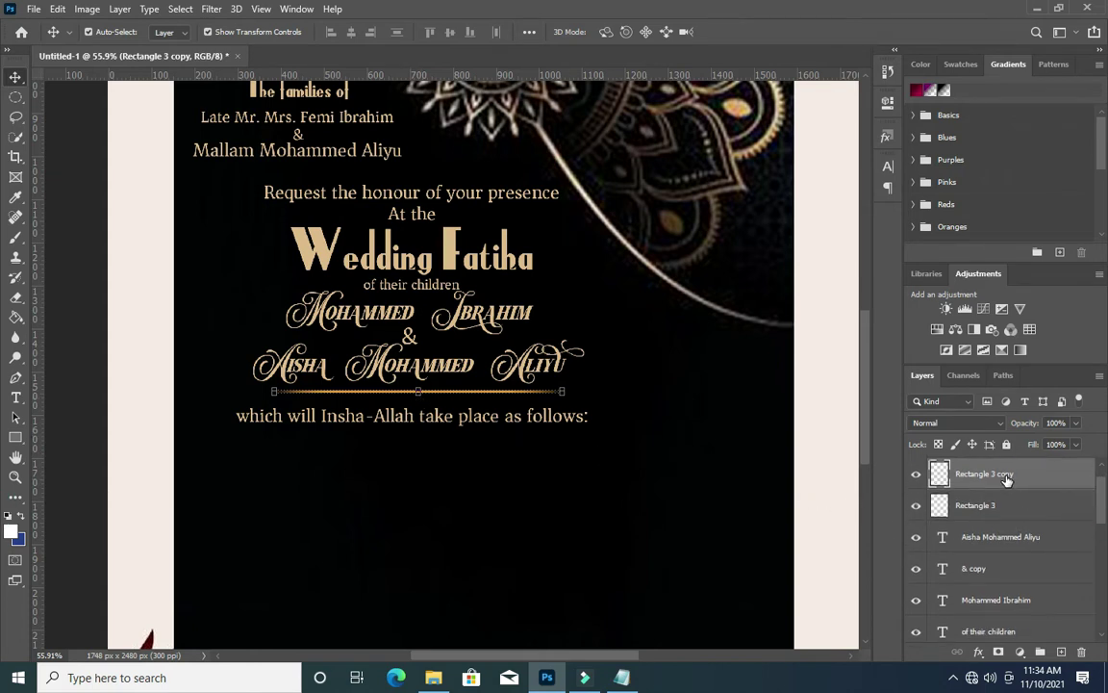
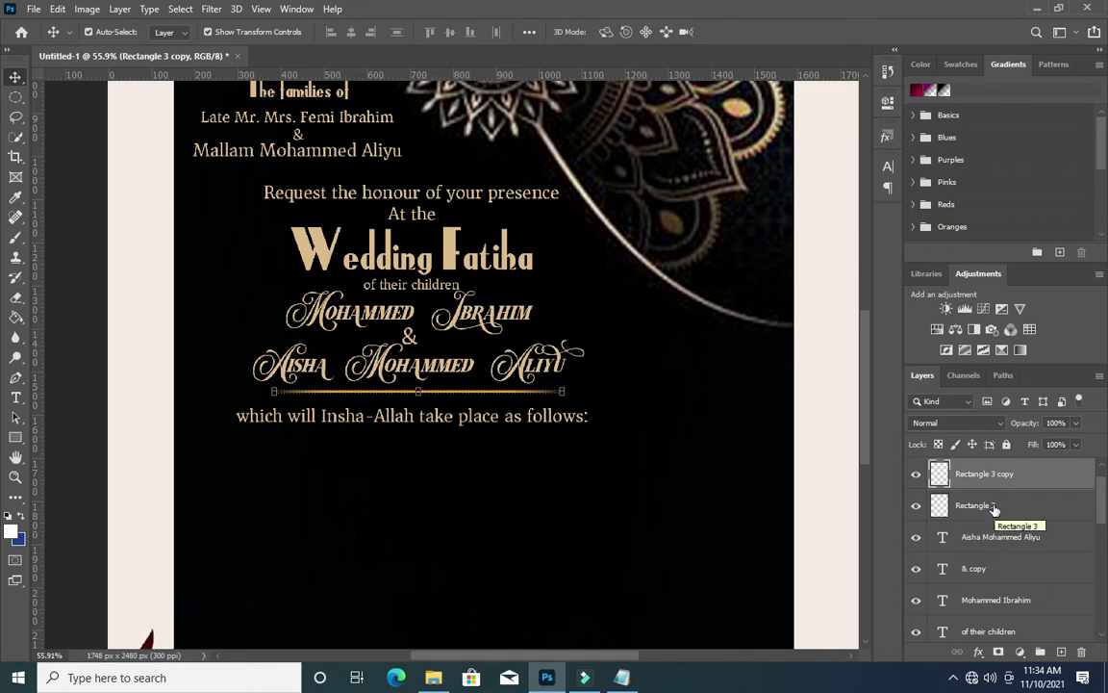
# Move a divider layer below the name layers and place the copied gold line just above the first name.
pyautogui.moveTo(995, 510); pyautogui.dragTo(991, 628)
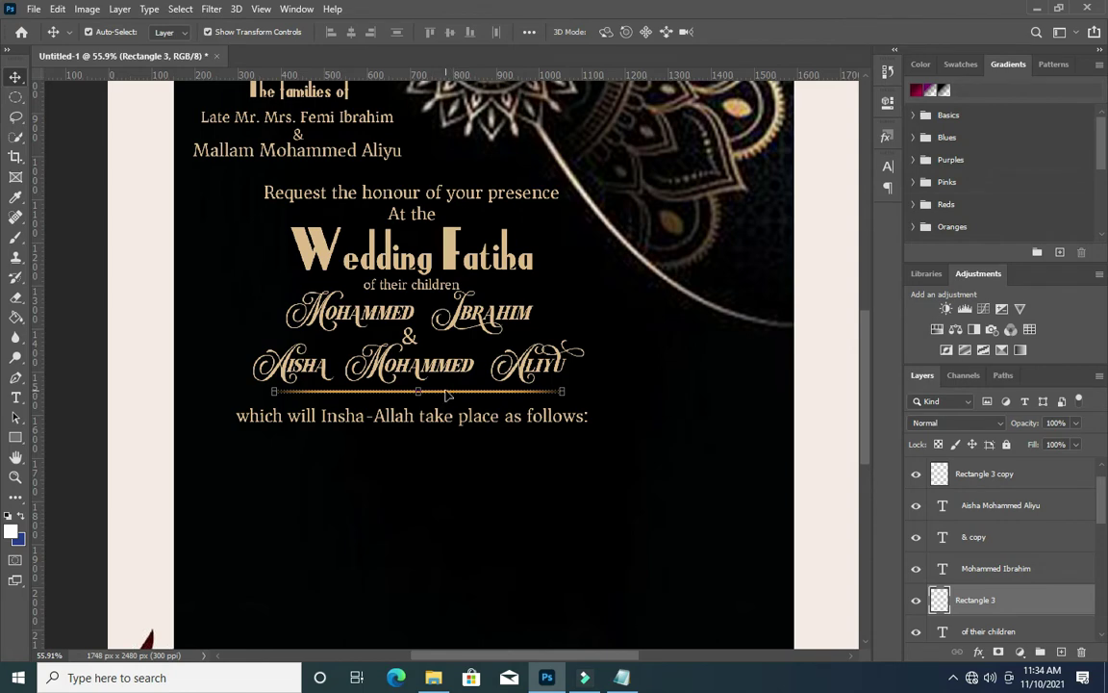
pyautogui.moveTo(445, 393); pyautogui.dragTo(448, 298)
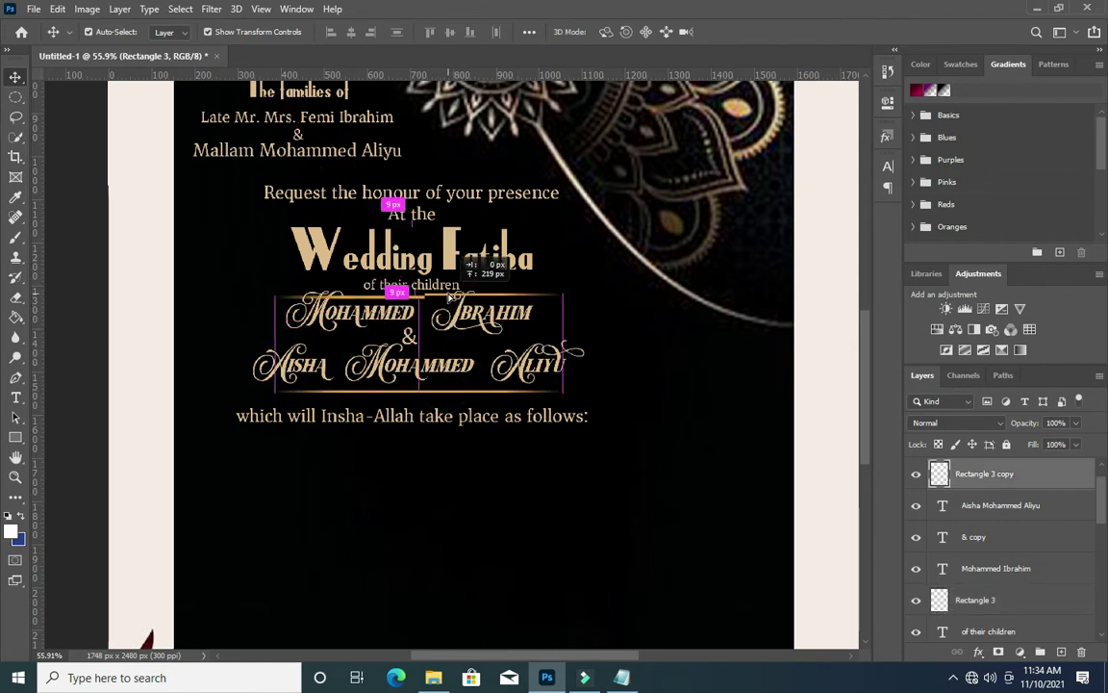
pyautogui.moveTo(449, 299); pyautogui.dragTo(449, 296)
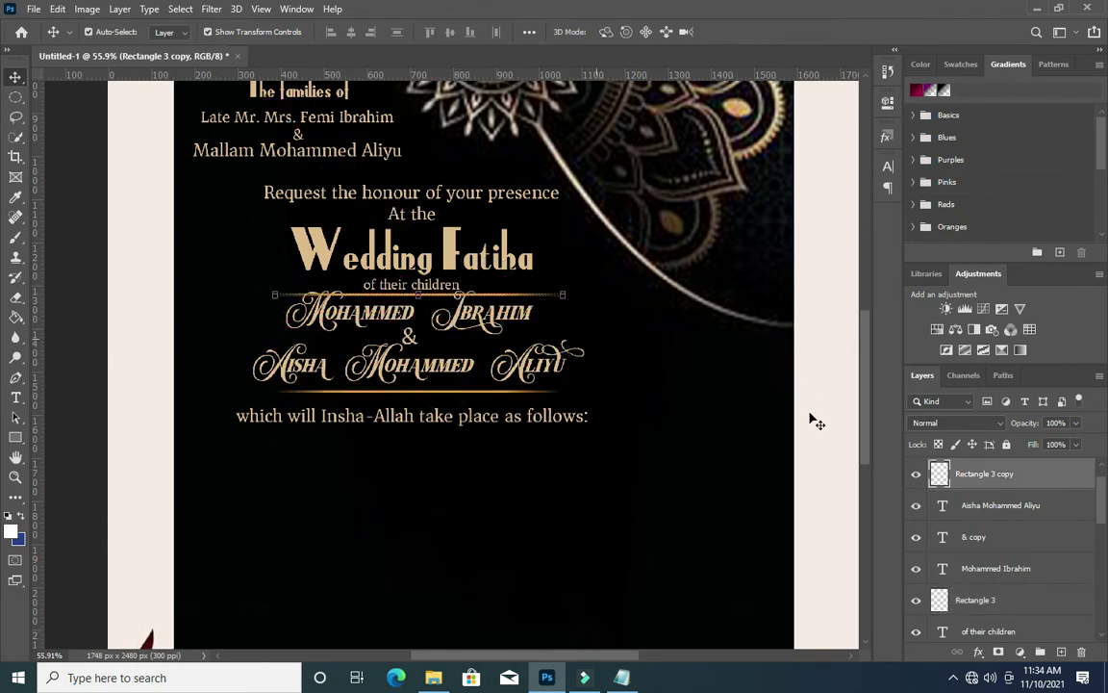
# Restack the upper divider layer so it sits under the closing text layer.
pyautogui.click(993, 569)
pyautogui.keyDown('shift'); pyautogui.click(982, 510); pyautogui.keyUp('shift')
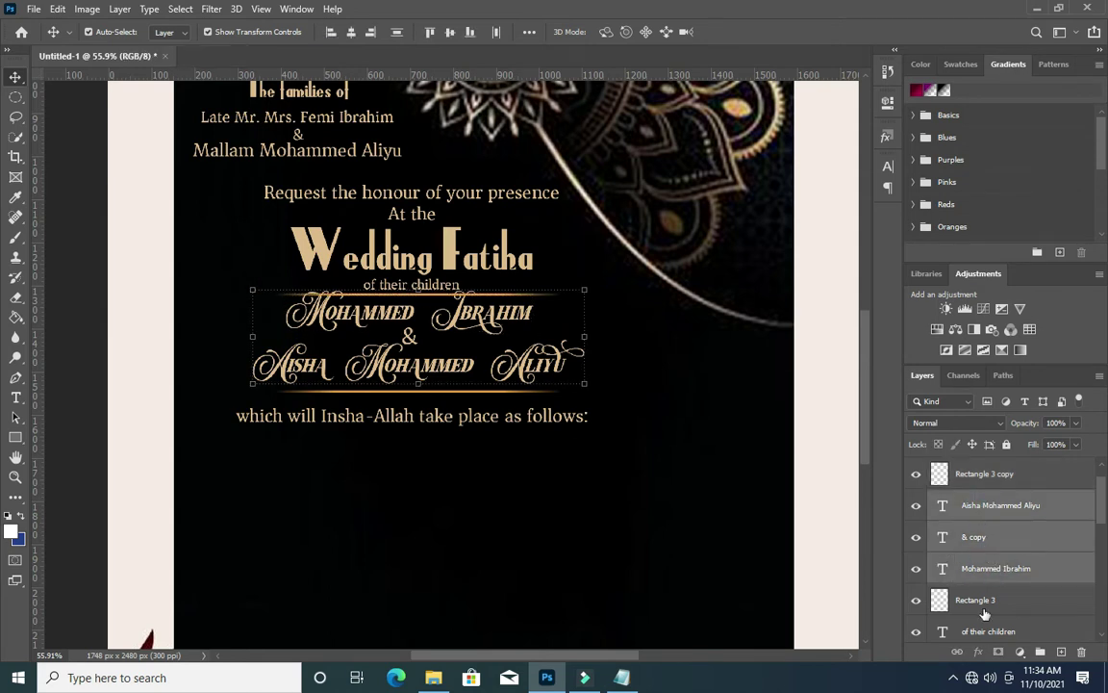
pyautogui.press('ctrl')
pyautogui.keyDown('ctrl'); pyautogui.click(988, 474); pyautogui.keyUp('ctrl')
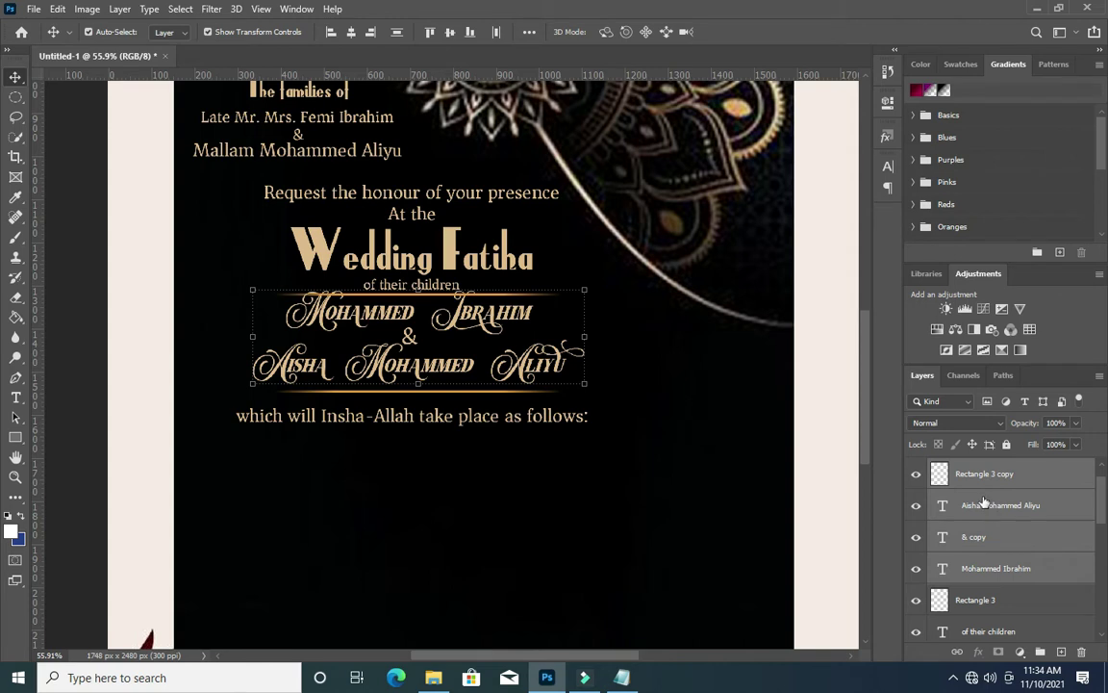
pyautogui.click(975, 477)
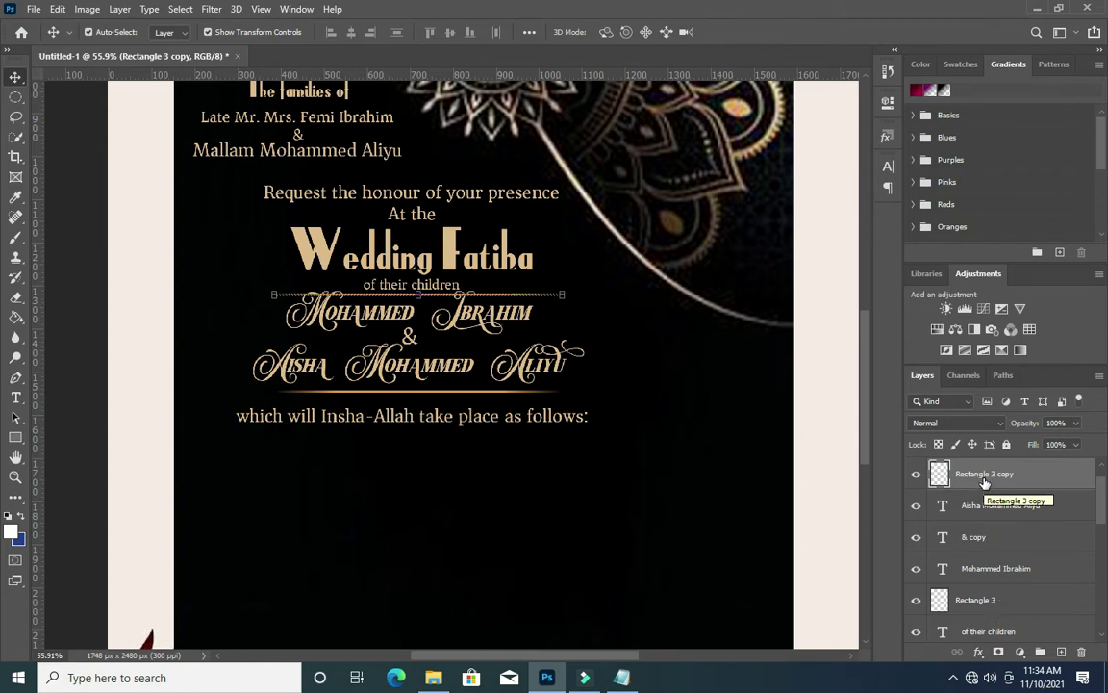
pyautogui.moveTo(982, 482)
pyautogui.mouseDown()
pyautogui.moveTo(981, 588)
pyautogui.moveTo(983, 500)
pyautogui.mouseUp()
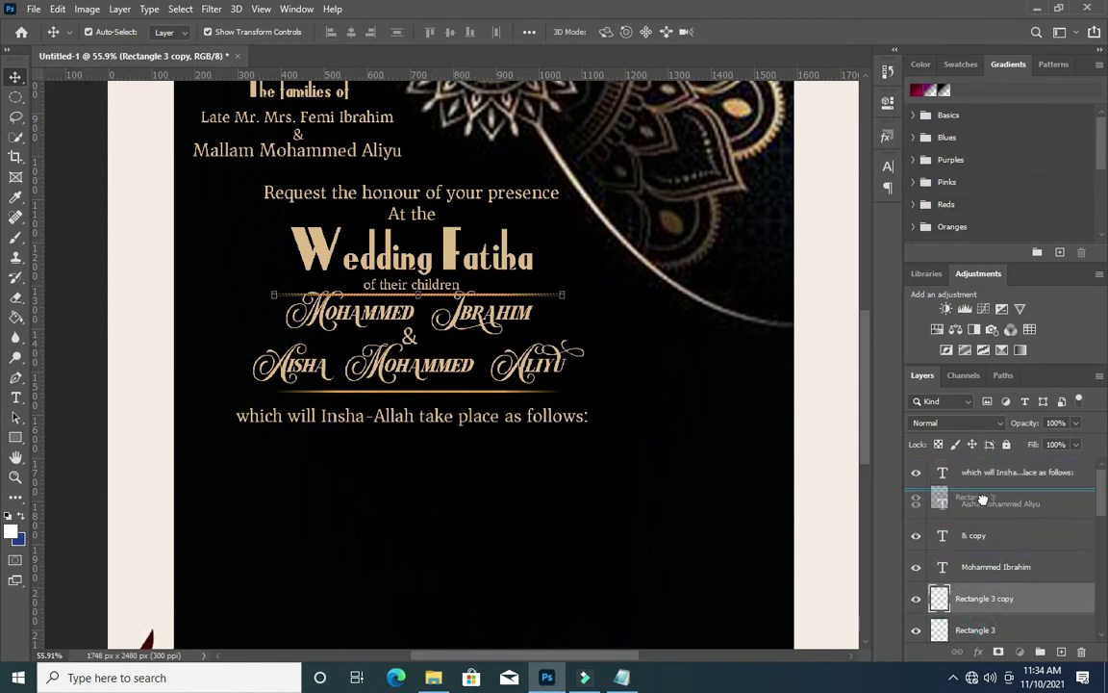
pyautogui.moveTo(983, 499); pyautogui.dragTo(972, 495)
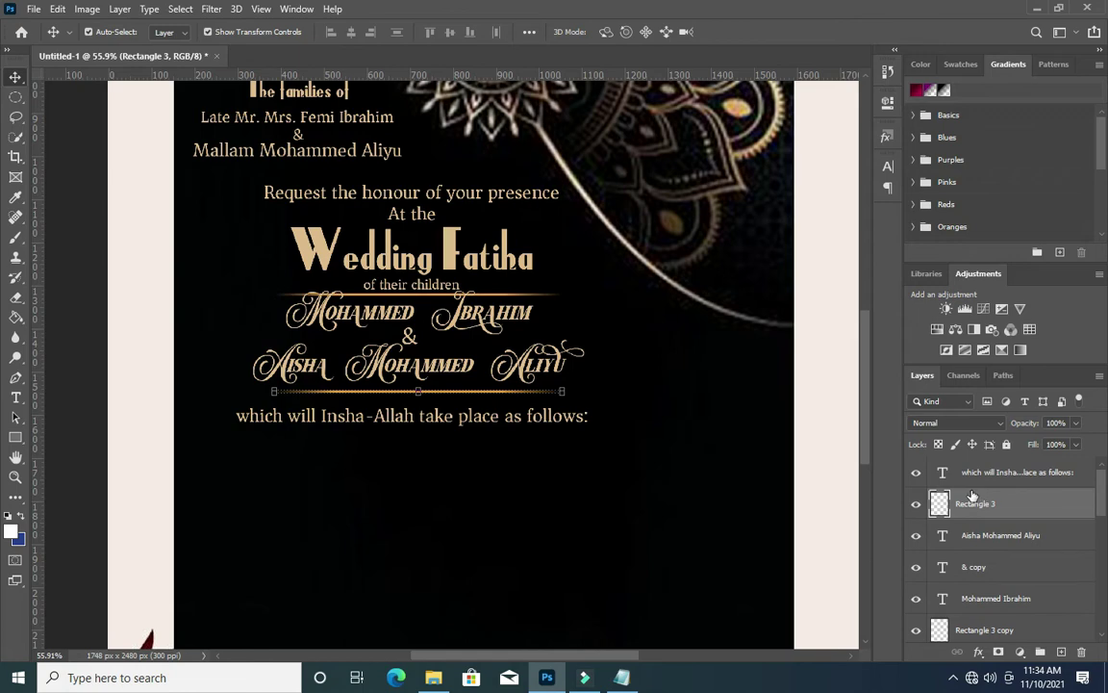
# Select the upper divider line together with the closing text line.
pyautogui.scroll(-1, 1009, 568)
pyautogui.scroll(-1, 991, 572)
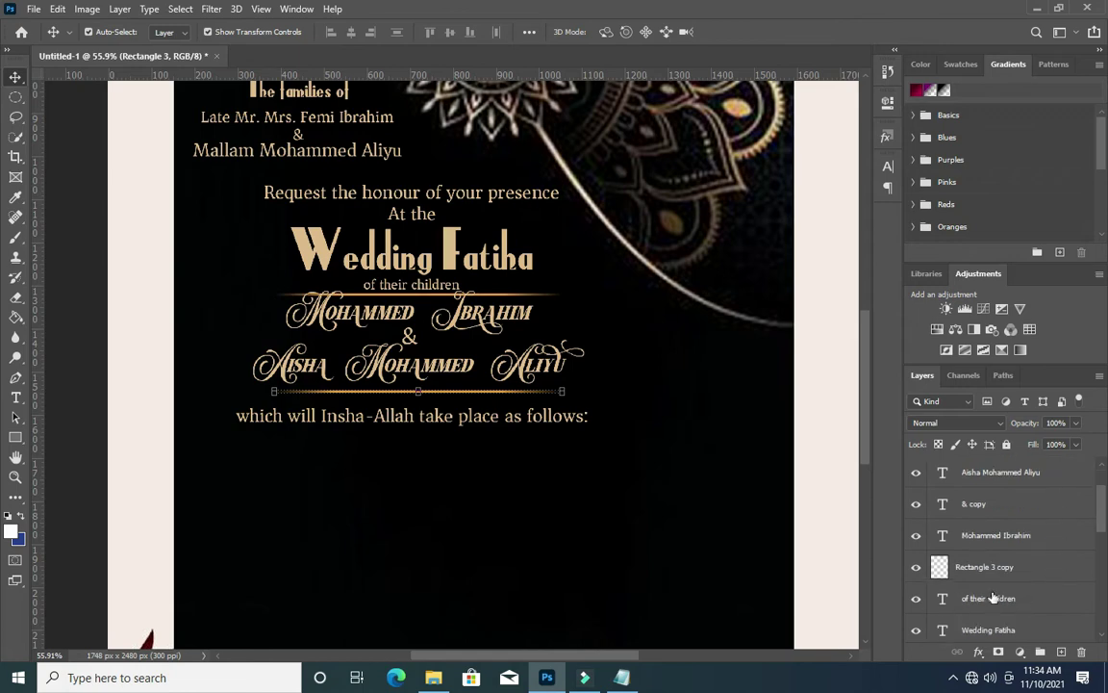
pyautogui.click(988, 574)
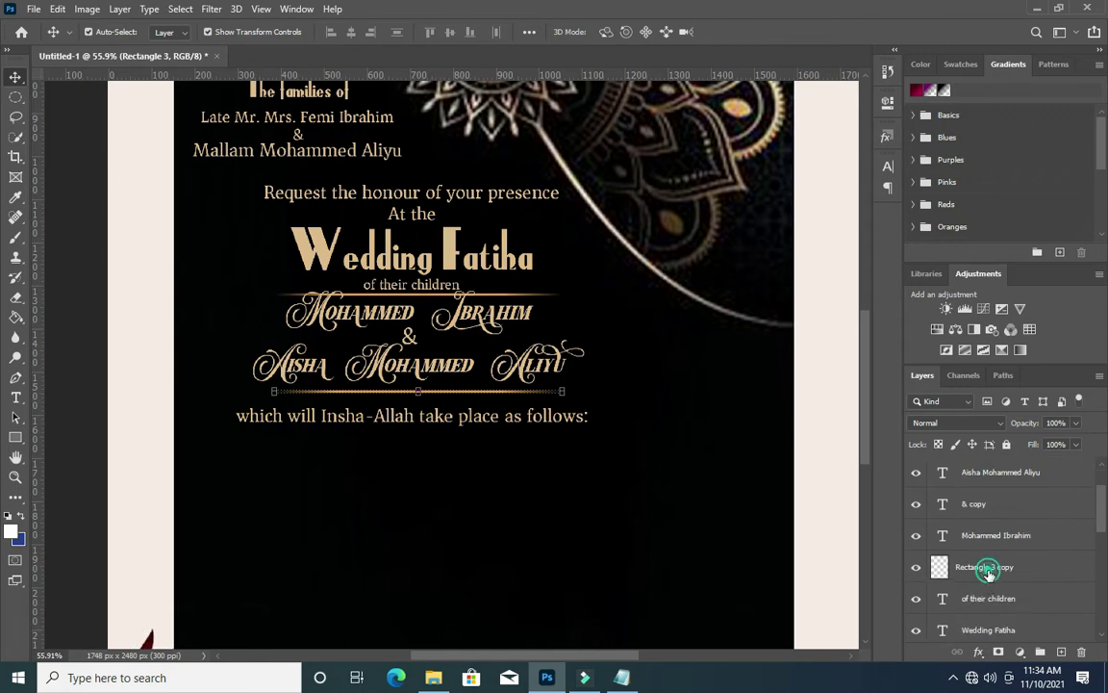
pyautogui.scroll(2, 996, 517)
pyautogui.keyDown('ctrl'); pyautogui.click(985, 474); pyautogui.keyUp('ctrl')
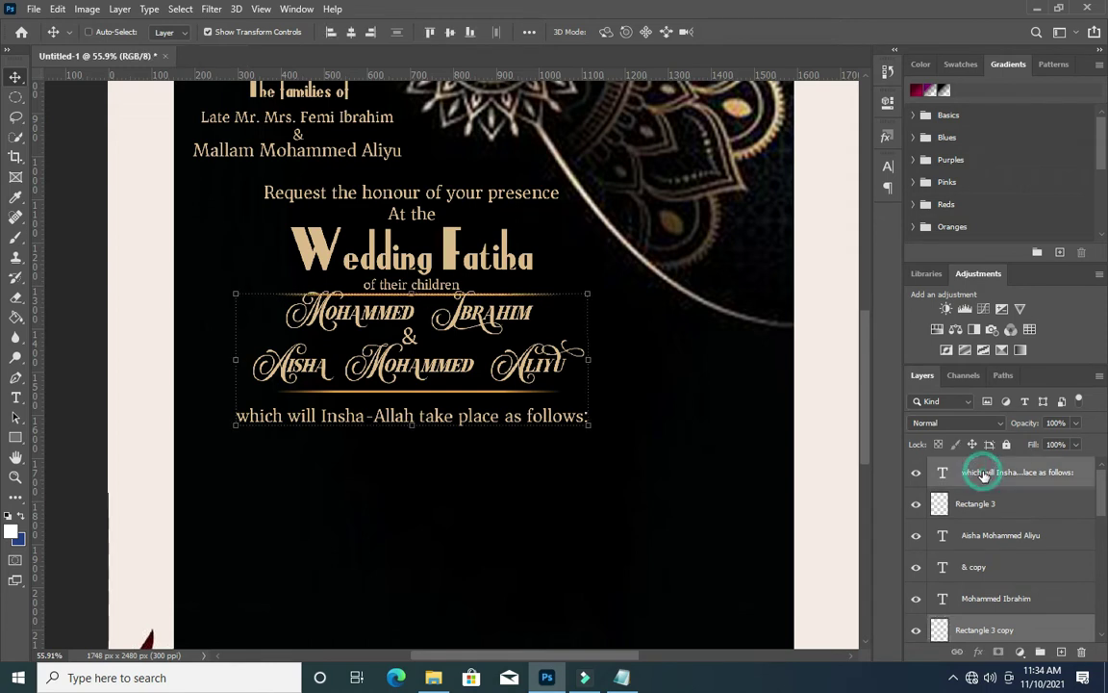
# Nudge the first name, ampersand and second name lines down slightly.
pyautogui.press('Down')
pyautogui.press('Down')
pyautogui.press('Down')
pyautogui.press('Down')
pyautogui.press('Down')
pyautogui.press('Down')
pyautogui.press('Down')
pyautogui.press('Down')
pyautogui.press('Down')
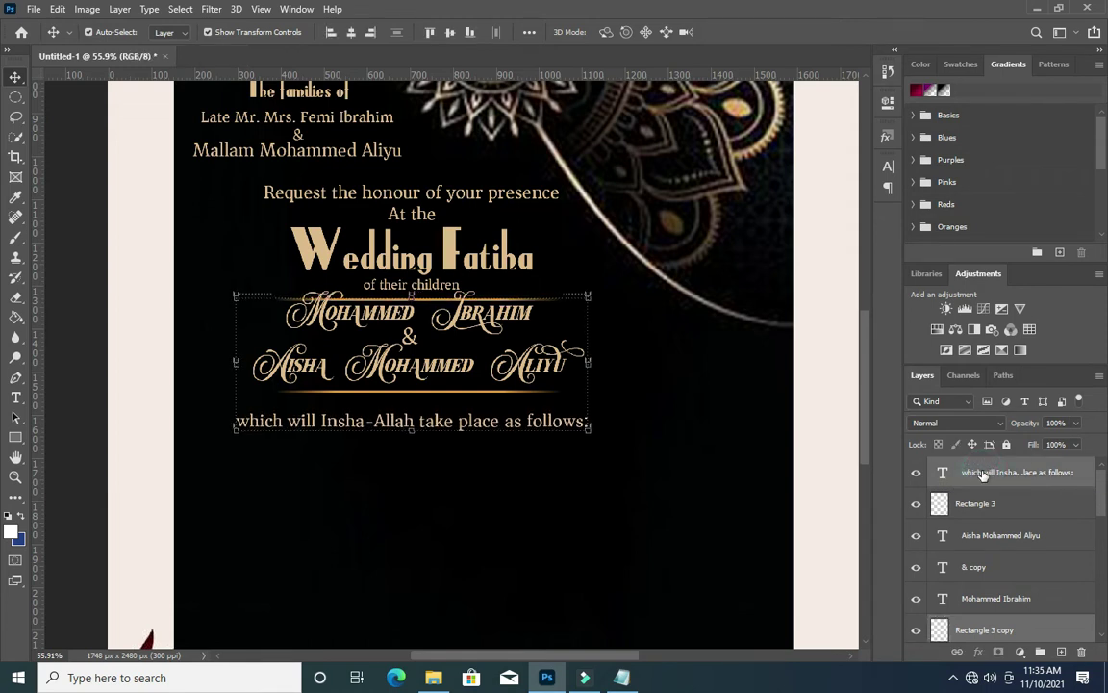
pyautogui.hotkey('ctrl', 'z')
pyautogui.hotkey('ctrl', 'z')
pyautogui.hotkey('ctrl', 'z')
pyautogui.hotkey('ctrl', 'z')
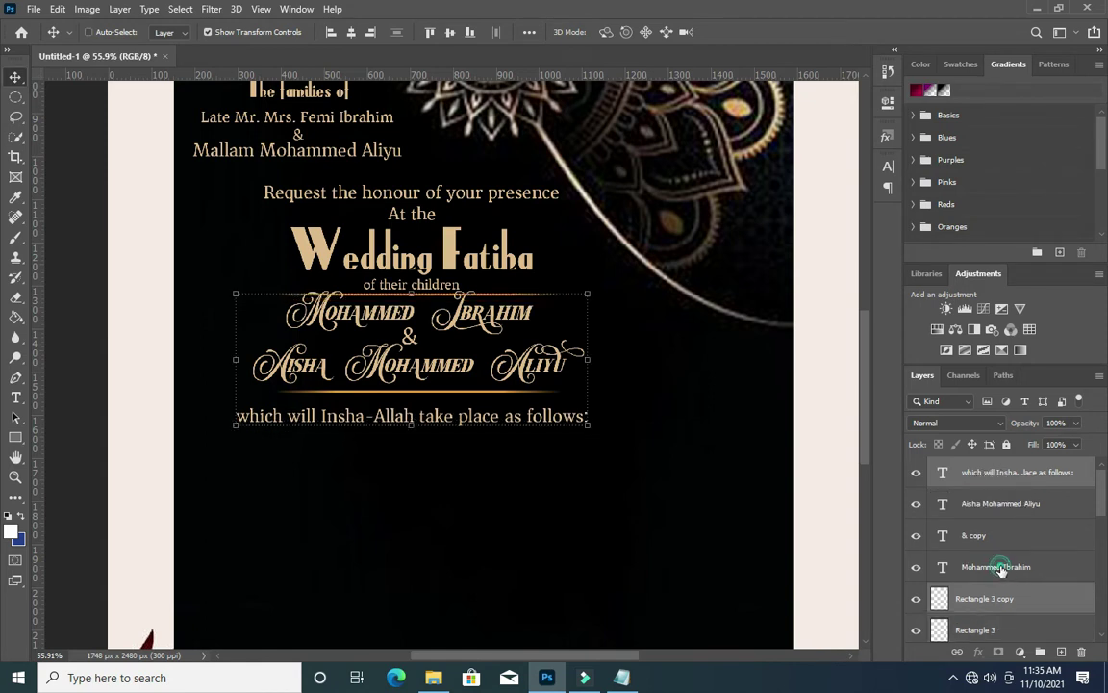
pyautogui.keyDown('ctrl'); pyautogui.click(1006, 570); pyautogui.keyUp('ctrl')
pyautogui.keyDown('ctrl'); pyautogui.click(977, 535); pyautogui.keyUp('ctrl')
pyautogui.keyDown('ctrl'); pyautogui.click(996, 505); pyautogui.keyUp('ctrl')
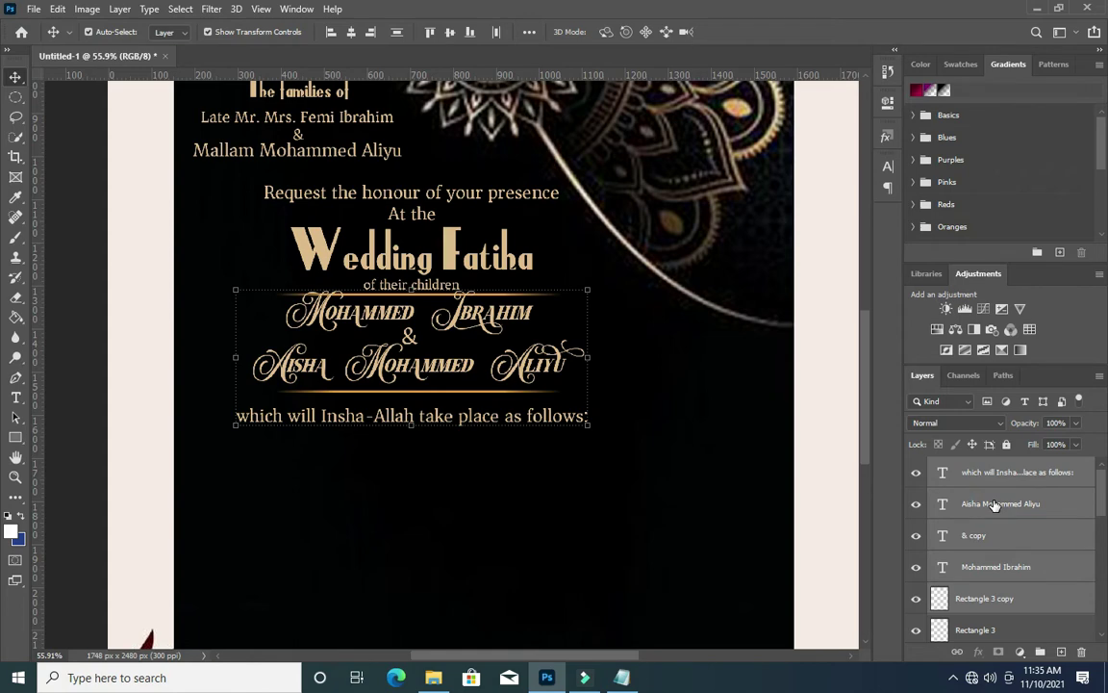
pyautogui.press('Down')
pyautogui.press('Down')
pyautogui.press('Down')
pyautogui.press('Down')
pyautogui.press('Down')
pyautogui.press('Down')
pyautogui.press('Down')
pyautogui.press('Down')
pyautogui.press('Down')
pyautogui.press('Down')
pyautogui.press('Down')
pyautogui.press('Down')
pyautogui.press('Down')
pyautogui.press('Down')
pyautogui.press('Down')
pyautogui.press('Down')
pyautogui.press('Down')
pyautogui.press('Down')
pyautogui.press('Down')
pyautogui.press('Down')
pyautogui.press('Down')
pyautogui.press('Down')
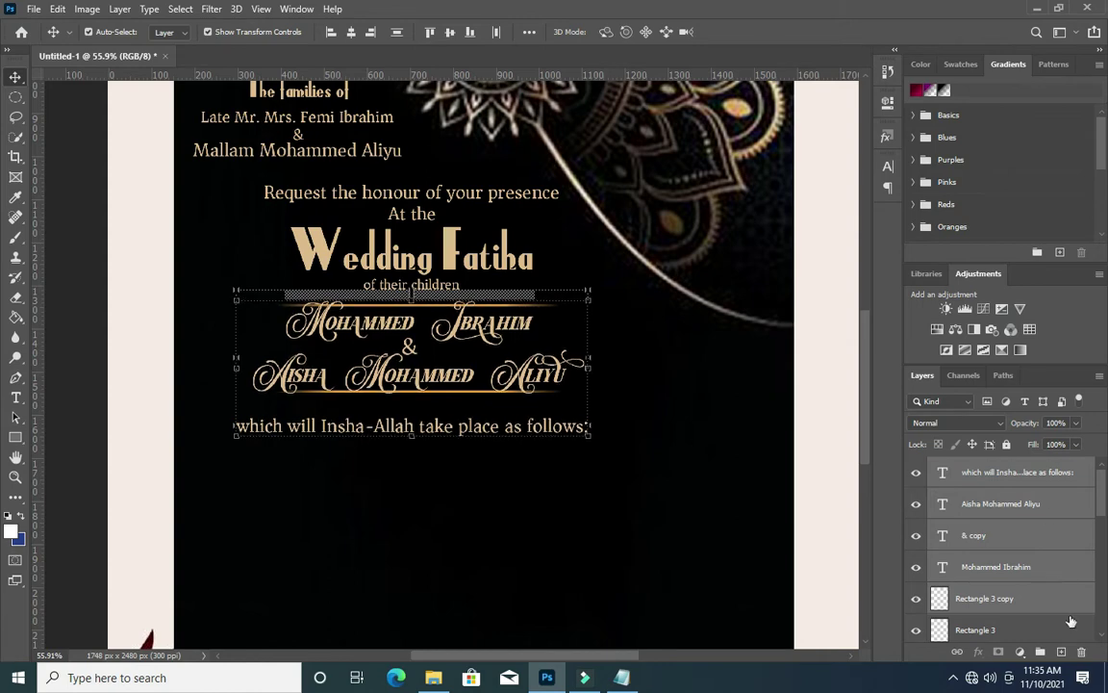
pyautogui.scroll(-1, 975, 607)
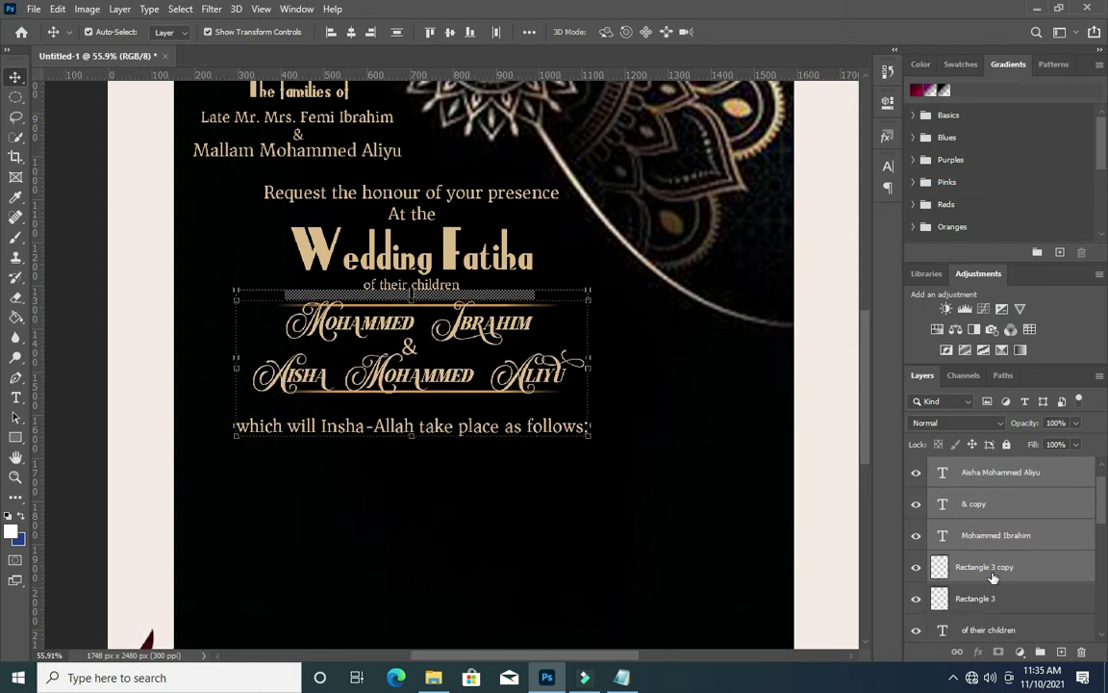
# Move the lower divider layer to the top and nudge the dividers apart, upper up and lower down.
pyautogui.moveTo(980, 599); pyautogui.dragTo(1001, 471)
pyautogui.click(1015, 472)
pyautogui.click(984, 598)
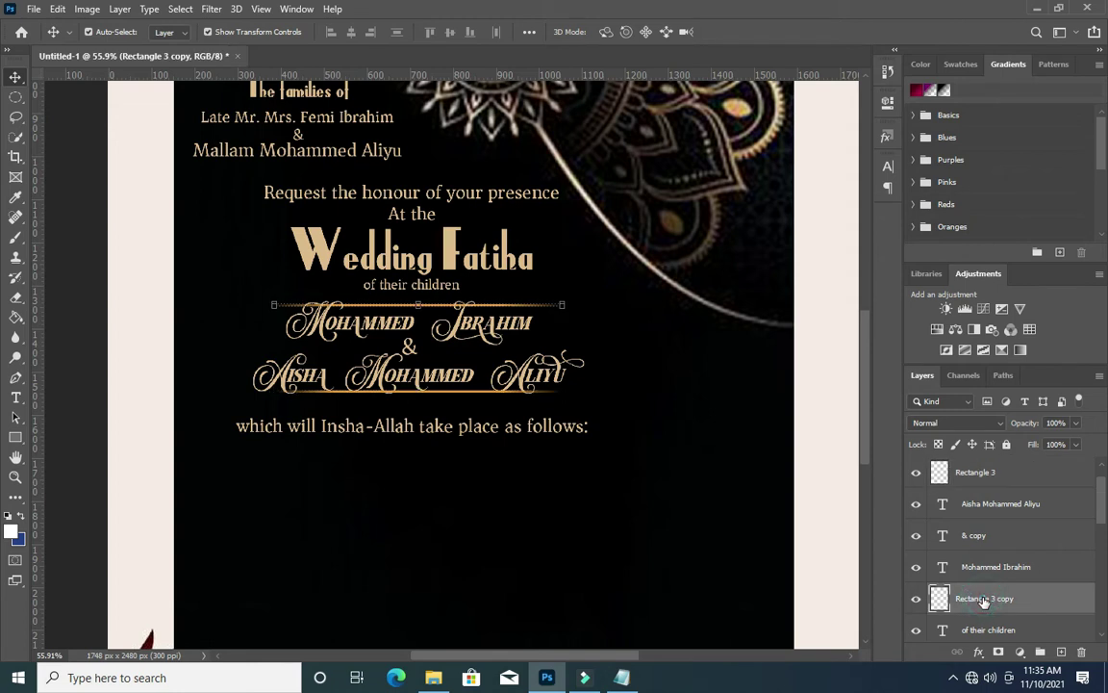
pyautogui.press('Up')
pyautogui.press('Up')
pyautogui.press('Up')
pyautogui.press('Up')
pyautogui.press('Up')
pyautogui.press('Up')
pyautogui.press('Up')
pyautogui.press('Up')
pyautogui.press('Up')
pyautogui.press('Up')
pyautogui.click(1024, 476)
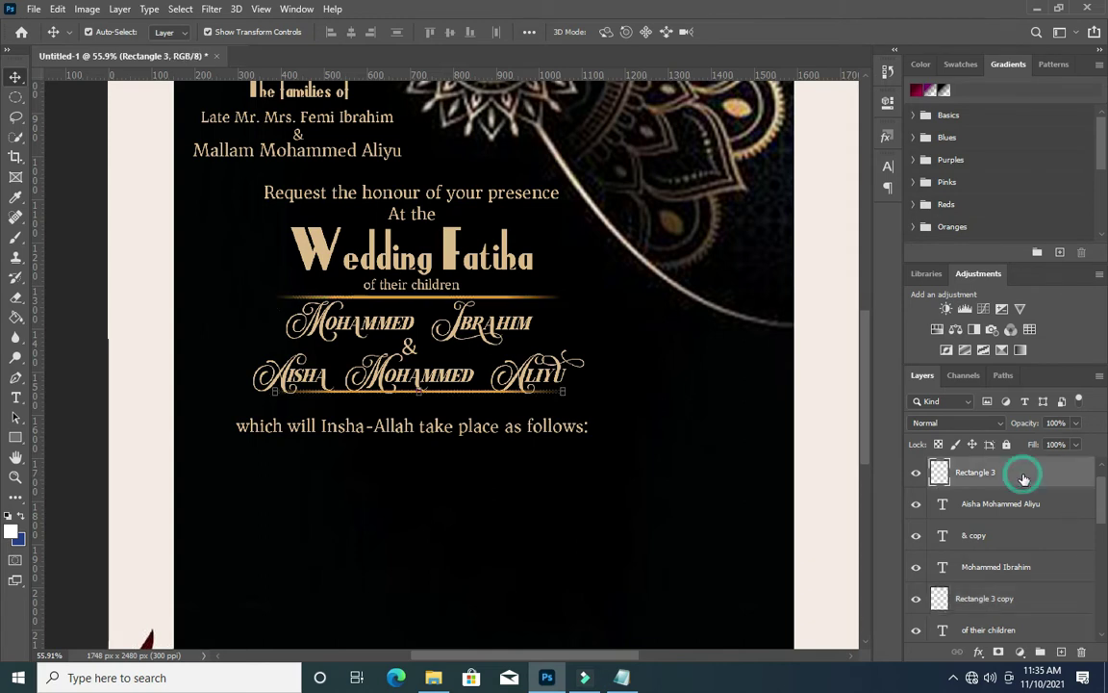
pyautogui.press('Down')
pyautogui.press('Down')
pyautogui.press('Down')
pyautogui.press('Down')
pyautogui.press('Down')
pyautogui.press('Down')
pyautogui.press('Down')
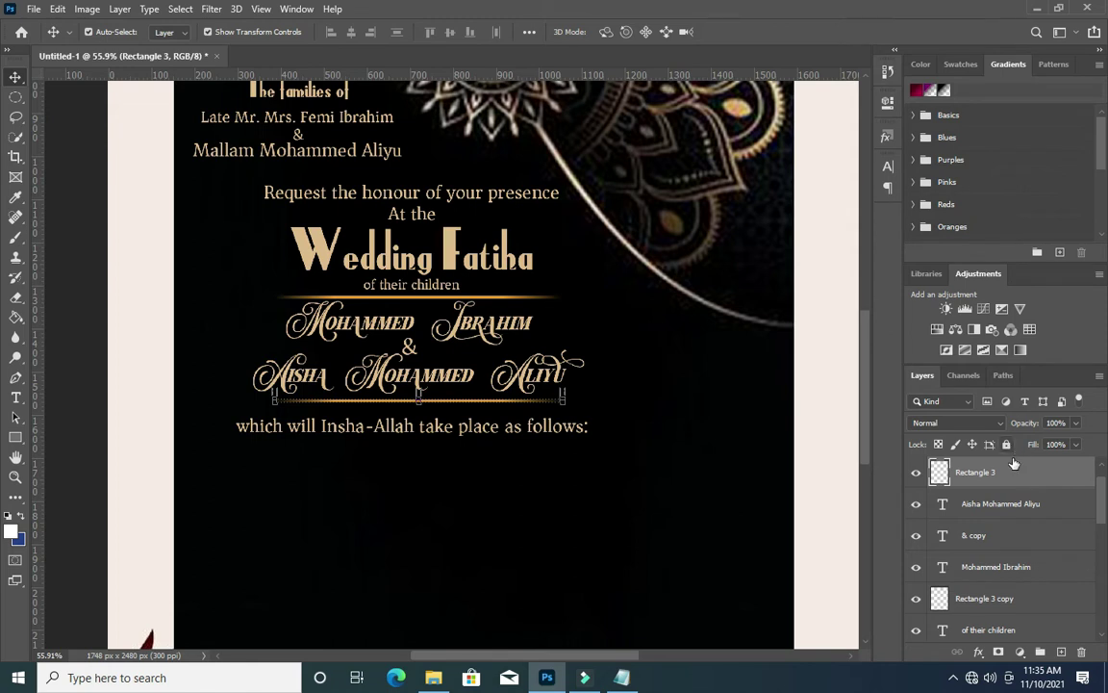
# Nudge the names and lower divider down together as a block, then deselect.
pyautogui.click(979, 602)
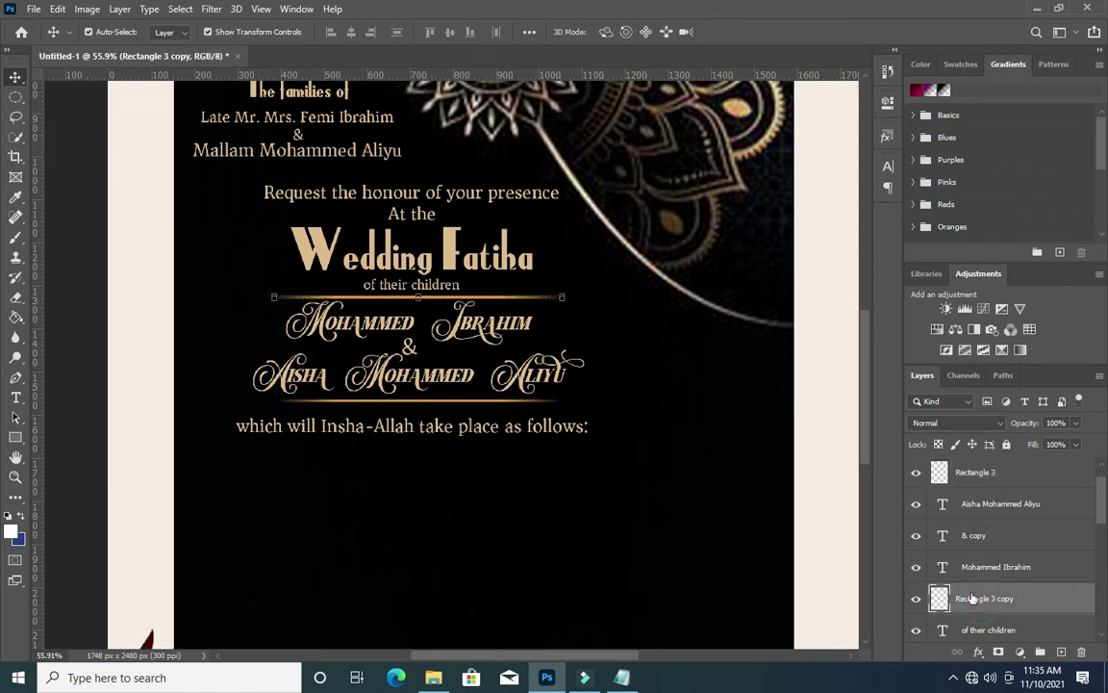
pyautogui.click(995, 567)
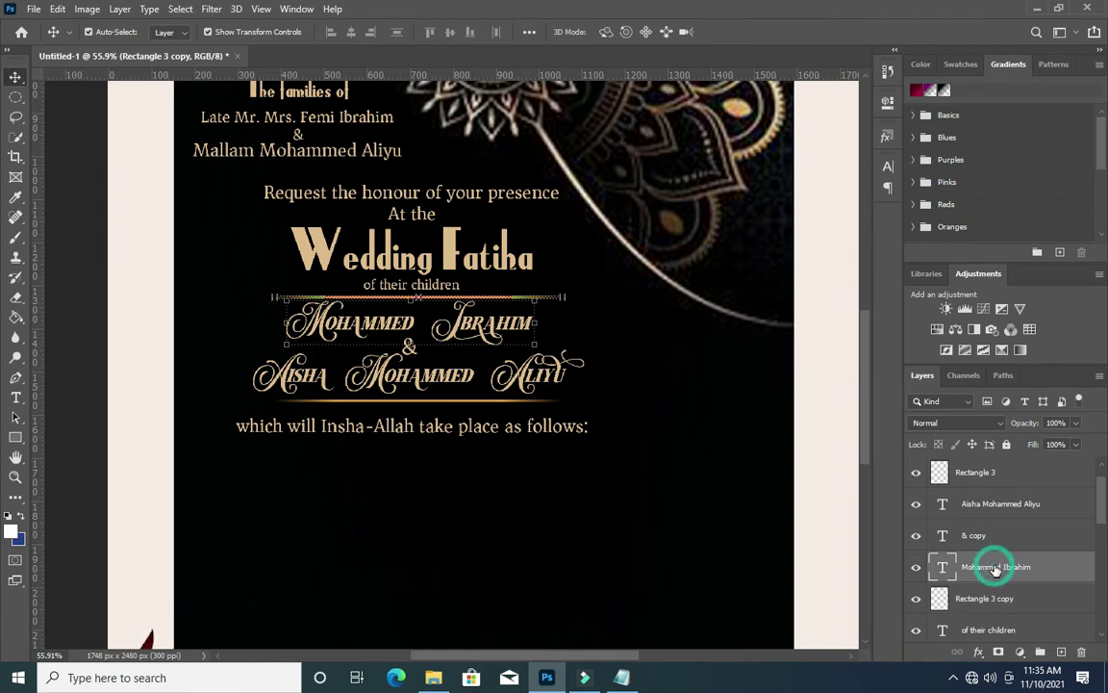
pyautogui.keyDown('shift'); pyautogui.click(988, 474); pyautogui.keyUp('shift')
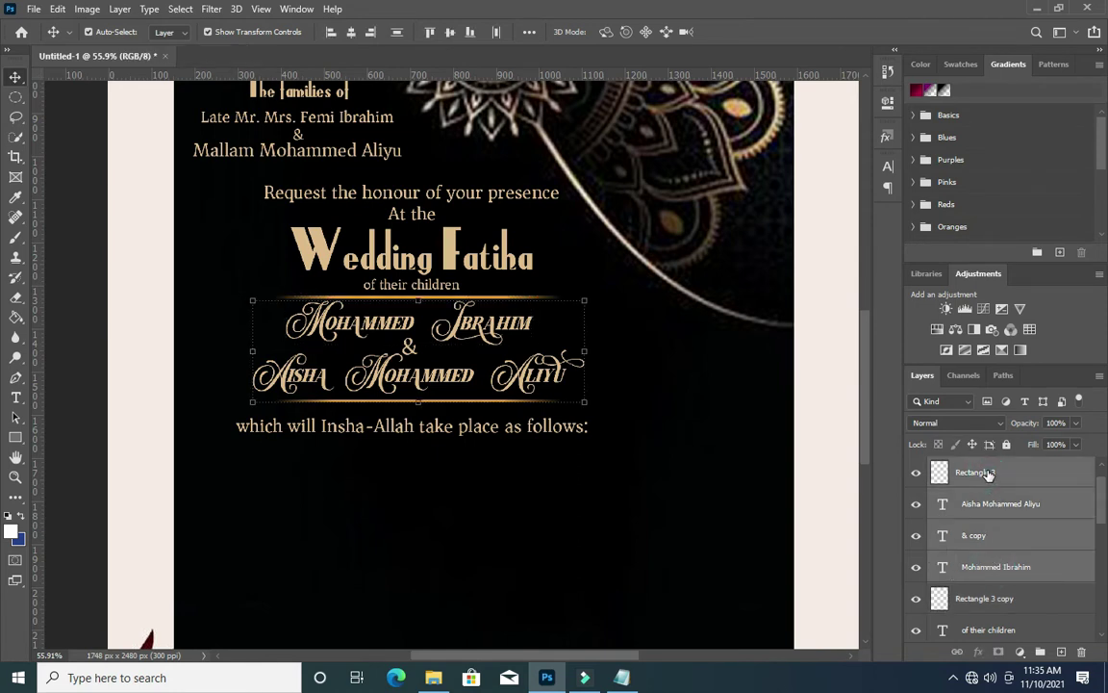
pyautogui.press('Down')
pyautogui.press('Down')
pyautogui.press('Down')
pyautogui.press('Down')
pyautogui.press('Down')
pyautogui.press('Down')
pyautogui.press('Down')
pyautogui.press('Down')
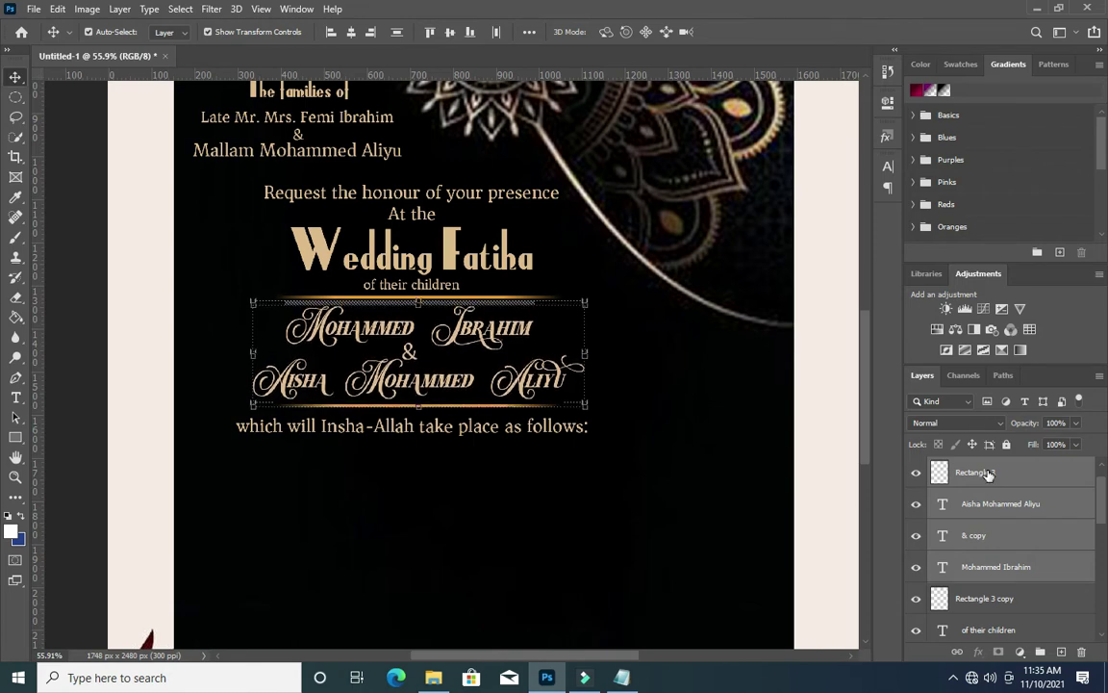
pyautogui.click(99, 347)
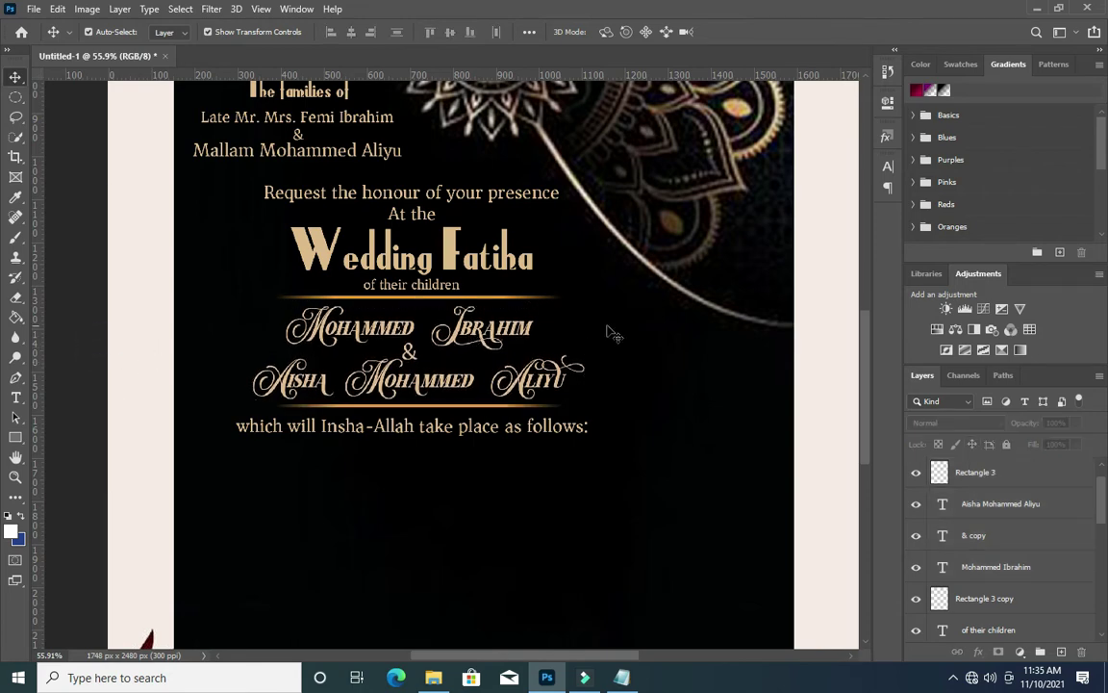
pyautogui.keyDown('alt'); pyautogui.scroll(-1, 527, 344); pyautogui.keyUp('alt')
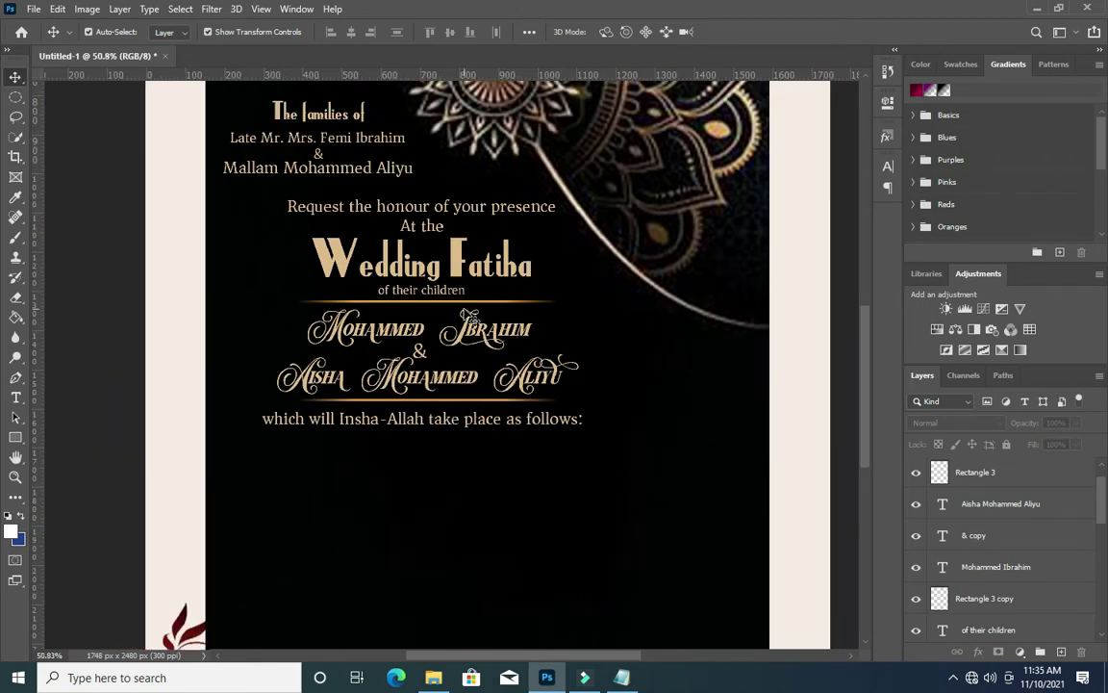
# Check the divider line under the names on the canvas, then deselect it.
pyautogui.keyDown('alt'); pyautogui.scroll(-1, 465, 316); pyautogui.keyUp('alt')
pyautogui.click(409, 364)
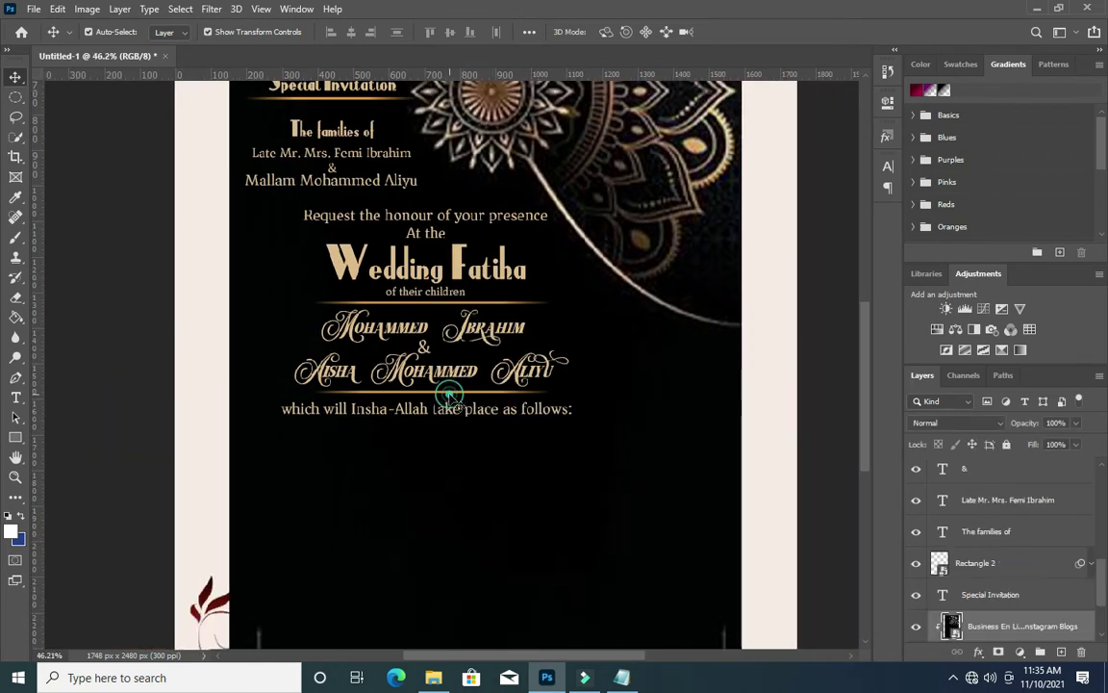
pyautogui.click(450, 393)
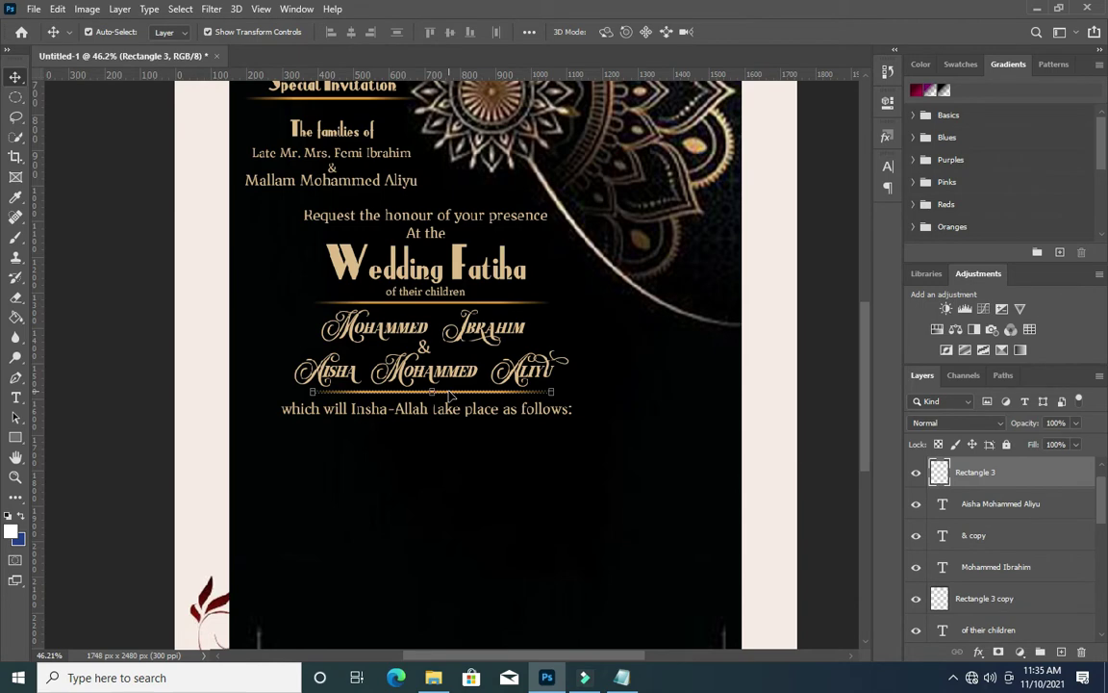
pyautogui.click(86, 370)
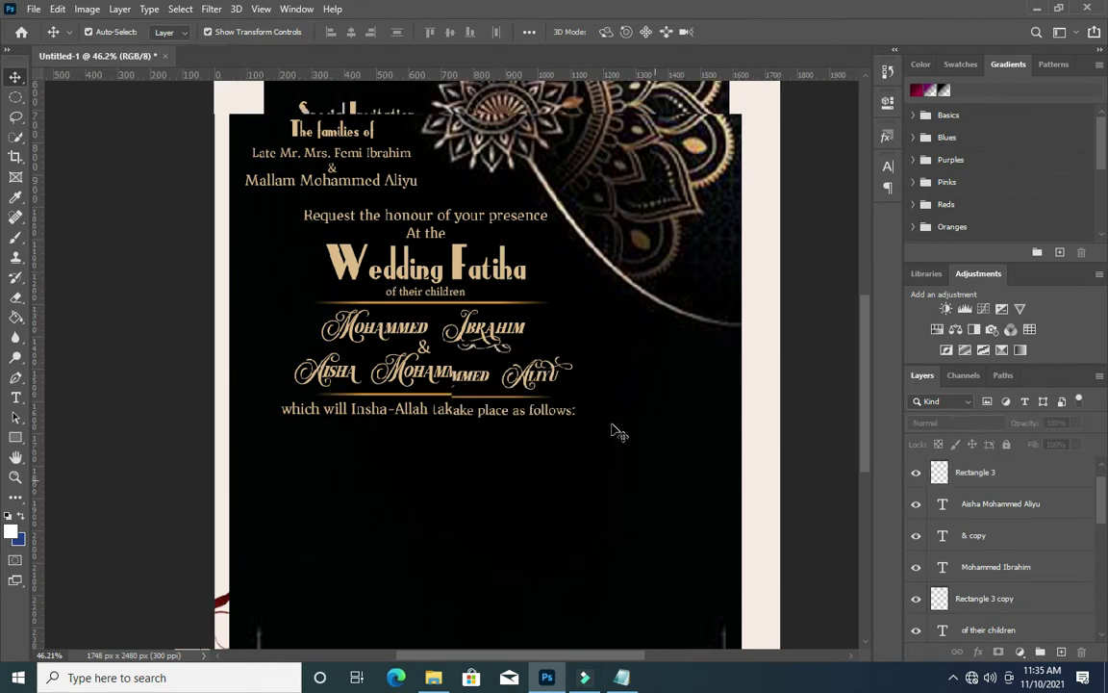
# Copy the Date and Time lines from the Notepad notes and return to the Photoshop design.
pyautogui.click(621, 677)
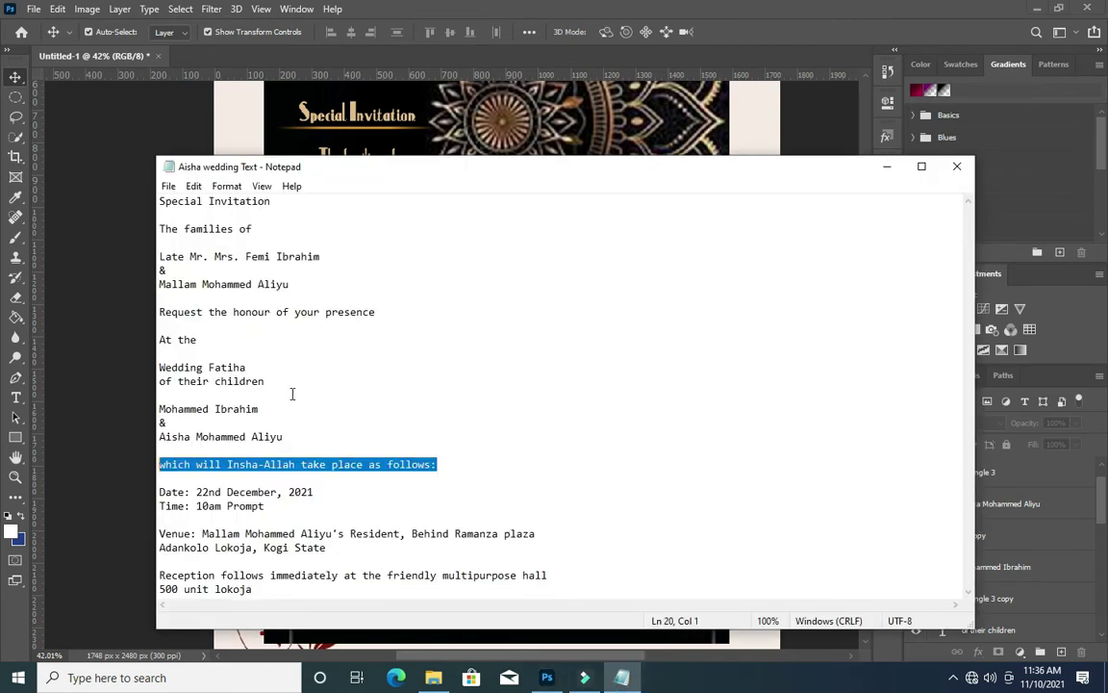
pyautogui.moveTo(284, 511); pyautogui.dragTo(160, 492)
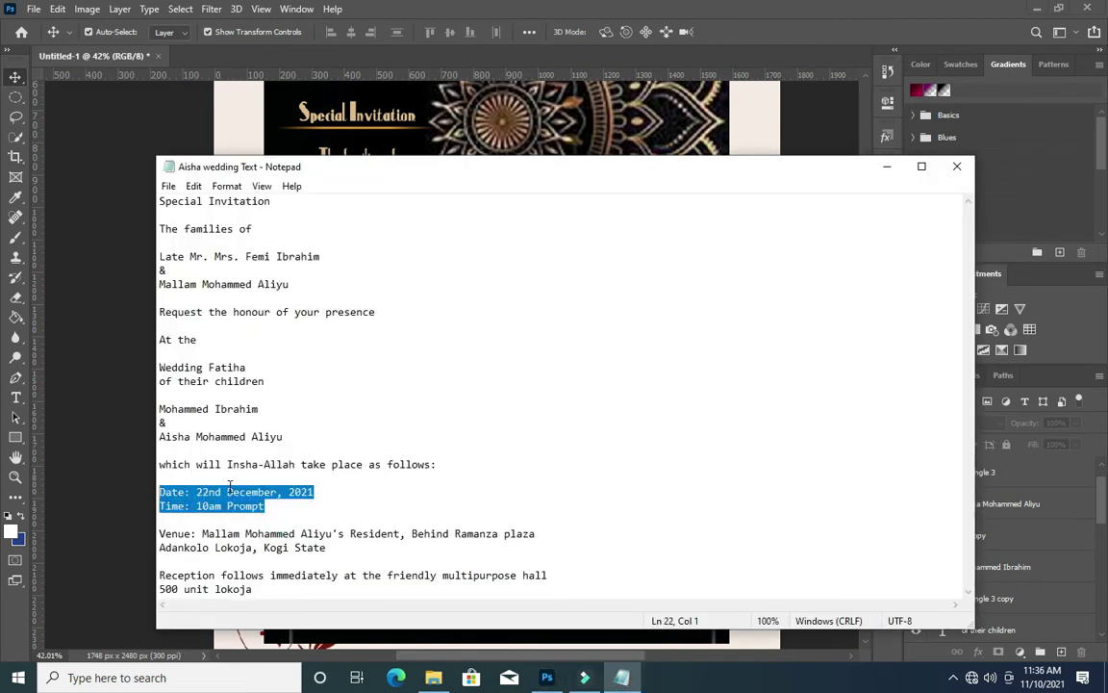
pyautogui.click(886, 167)
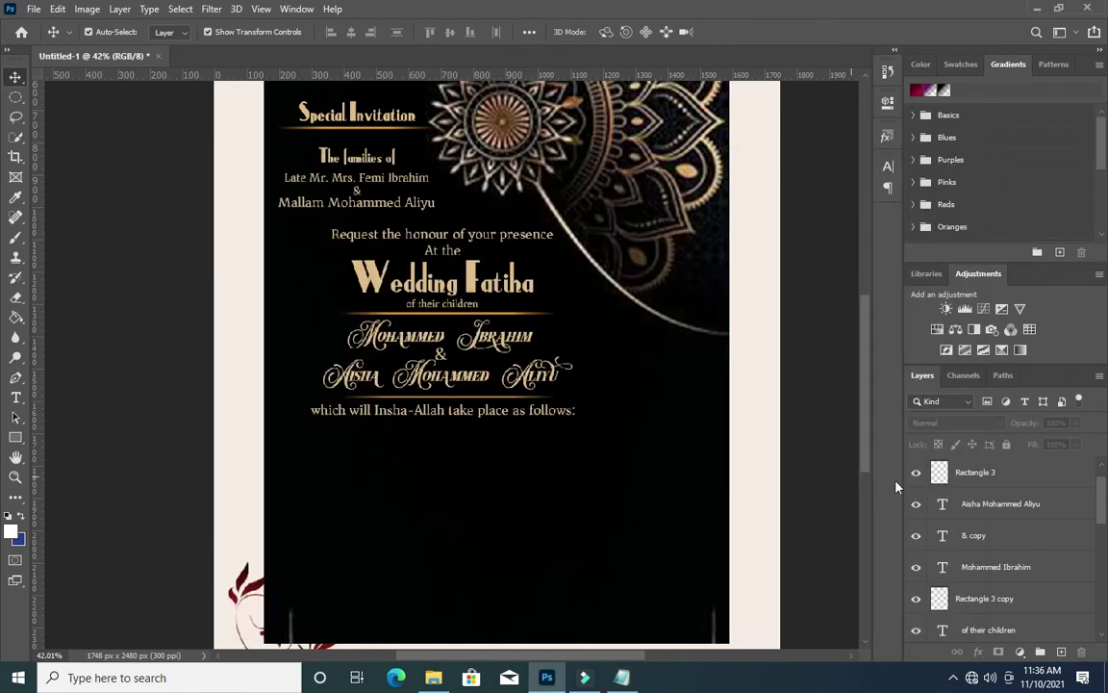
pyautogui.click(970, 474)
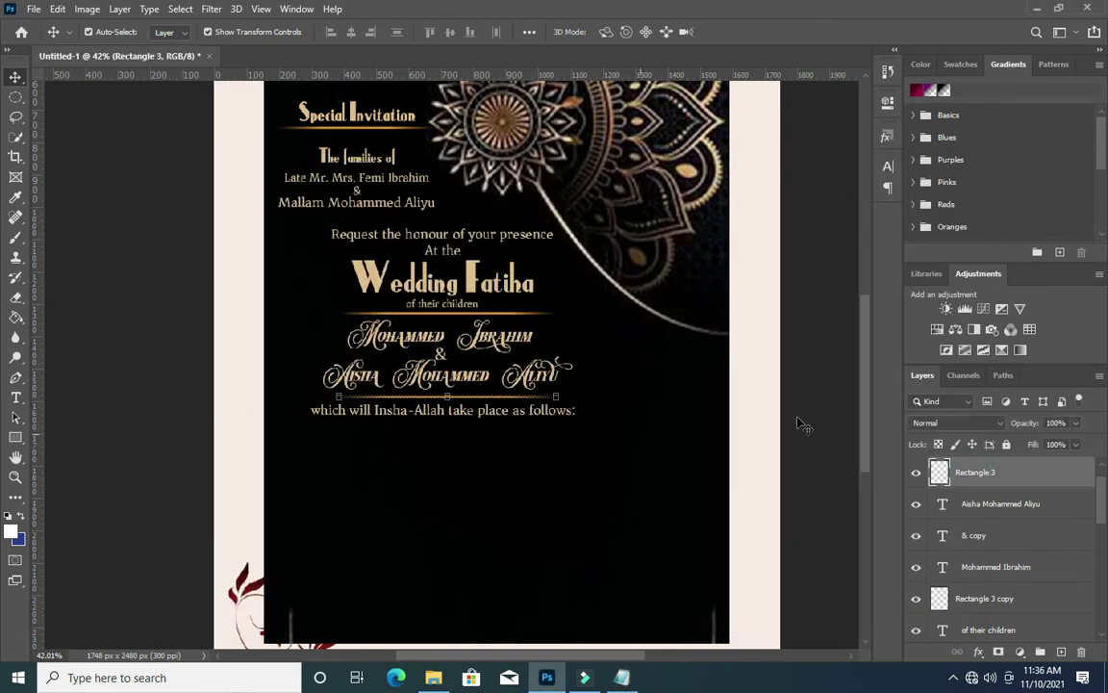
# Group the layers from the couple's names through Wedding Fatiha into a folder named 'Wedding'.
pyautogui.scroll(-2, 980, 587)
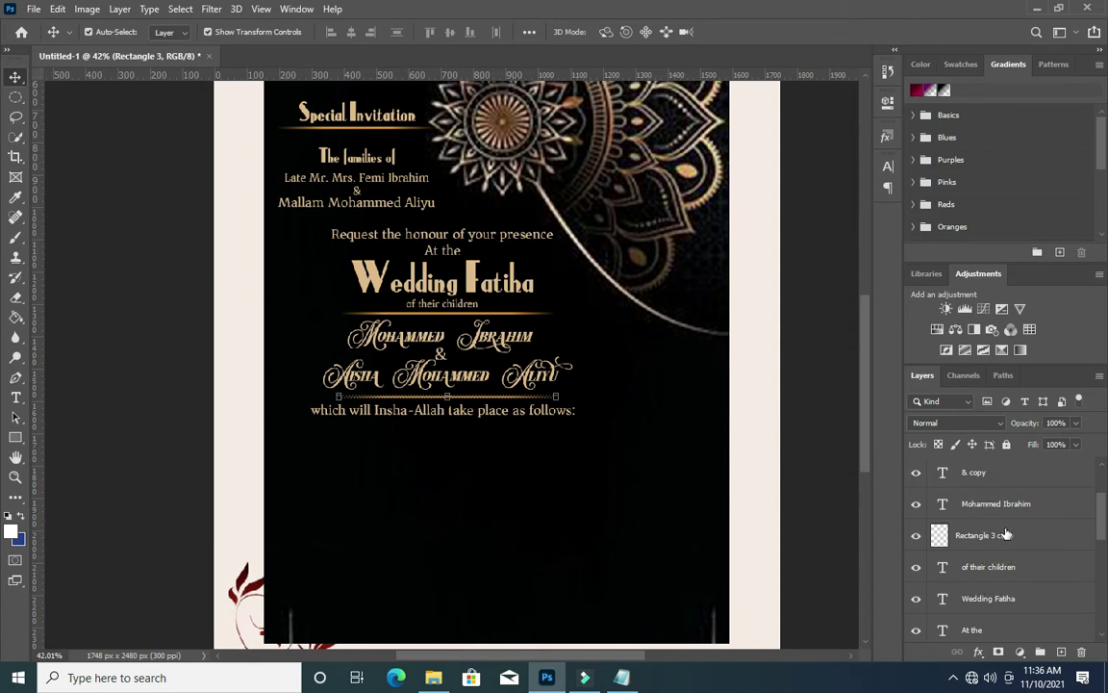
pyautogui.scroll(-1, 996, 586)
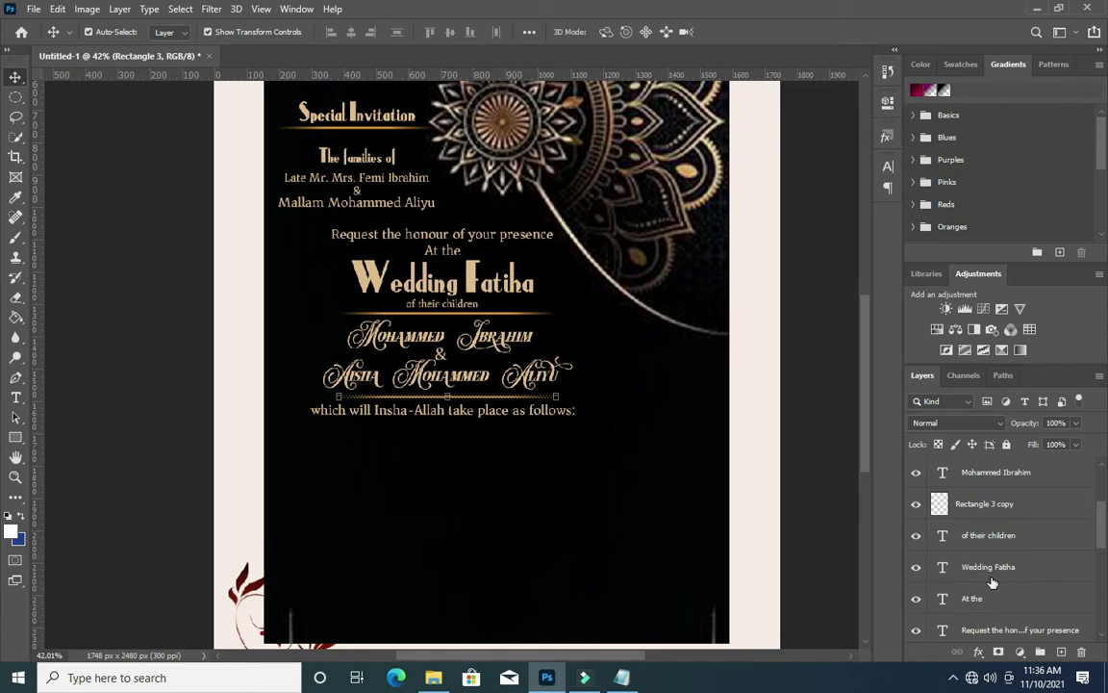
pyautogui.keyDown('shift'); pyautogui.click(991, 570); pyautogui.keyUp('shift')
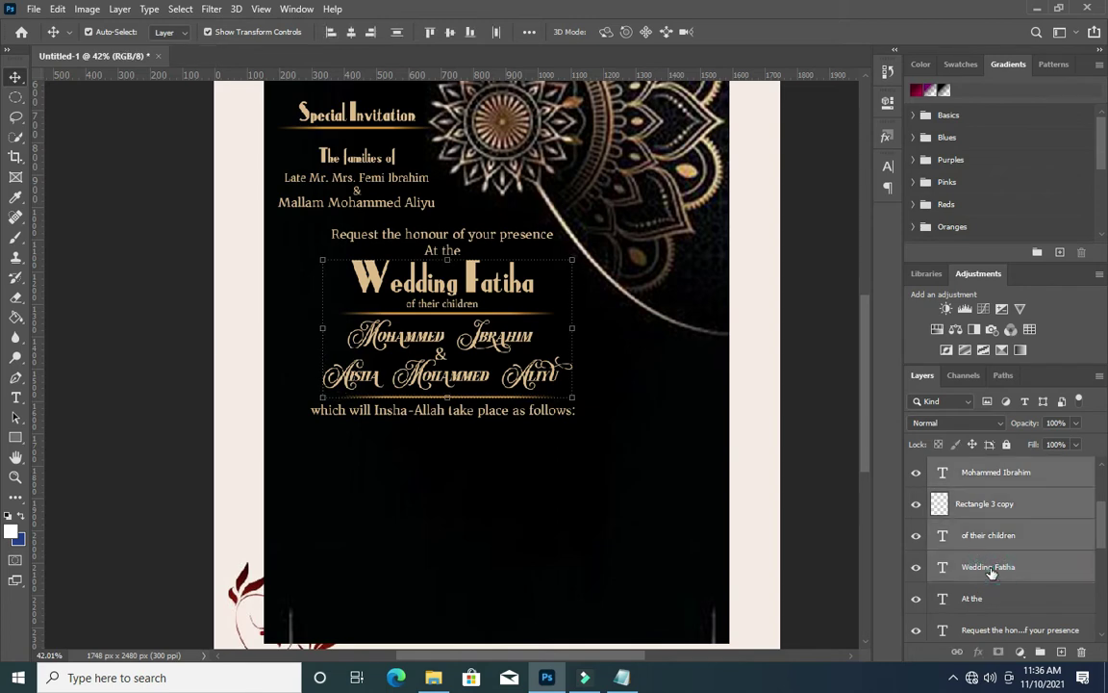
pyautogui.hotkey('ctrl', 'g')
pyautogui.doubleClick(972, 465)
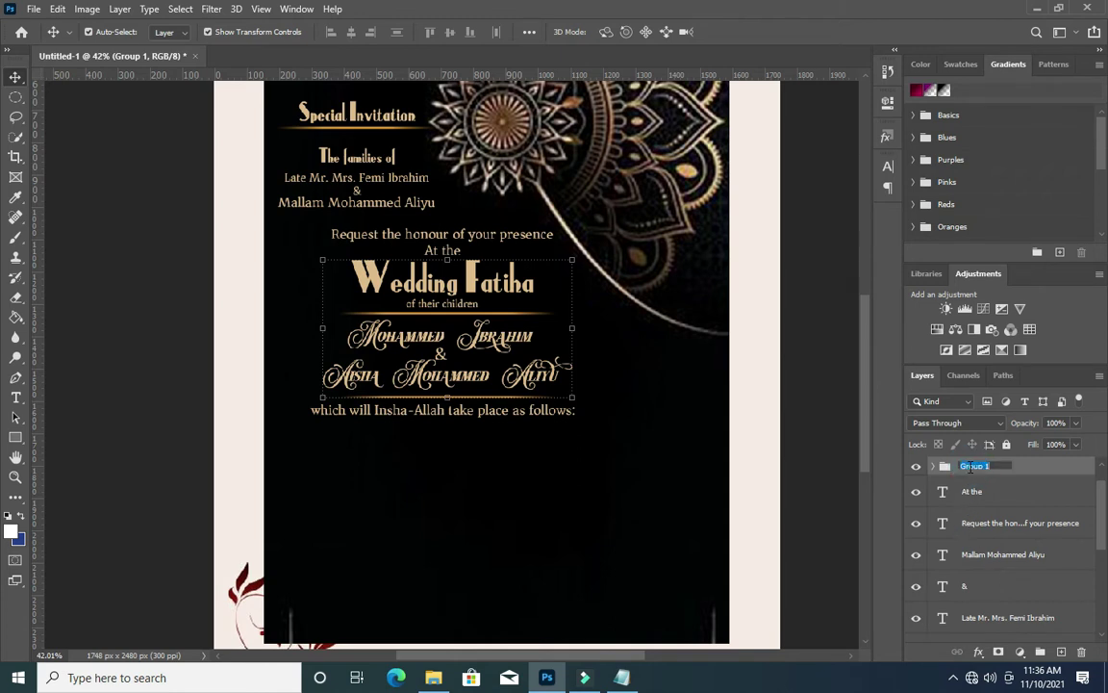
pyautogui.write('Wedding')
pyautogui.press('Return')
# Deselect all, then select the 'which will Insha-Allah' text layer.
pyautogui.click(499, 424)
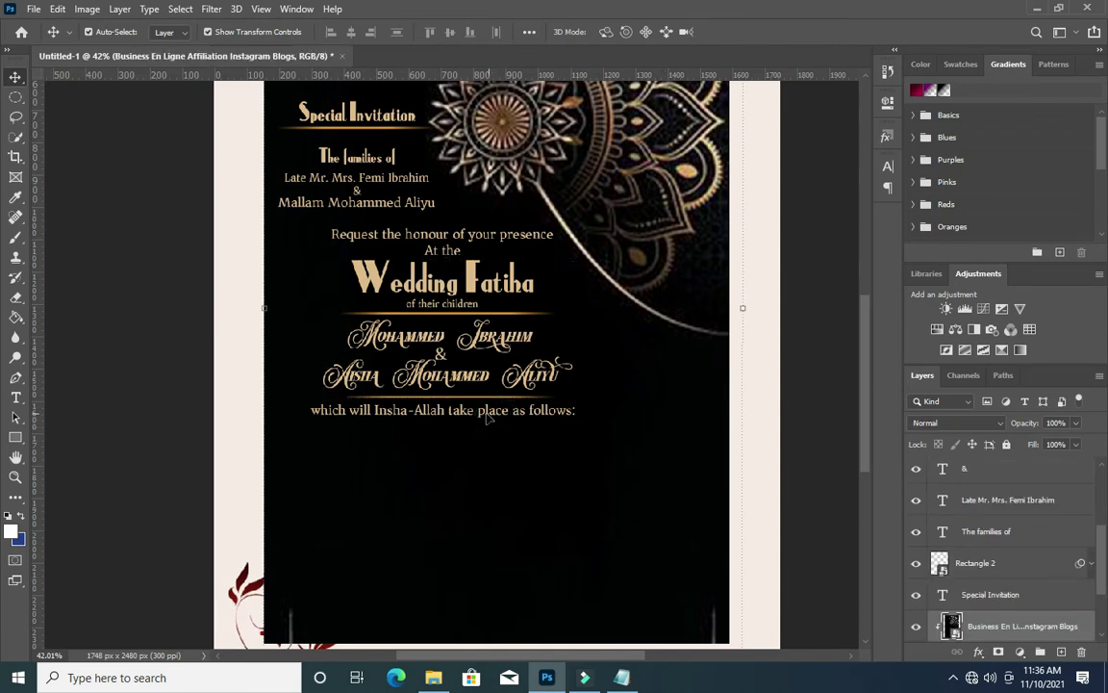
pyautogui.click(822, 388)
pyautogui.scroll(3, 941, 510)
pyautogui.scroll(1, 956, 478)
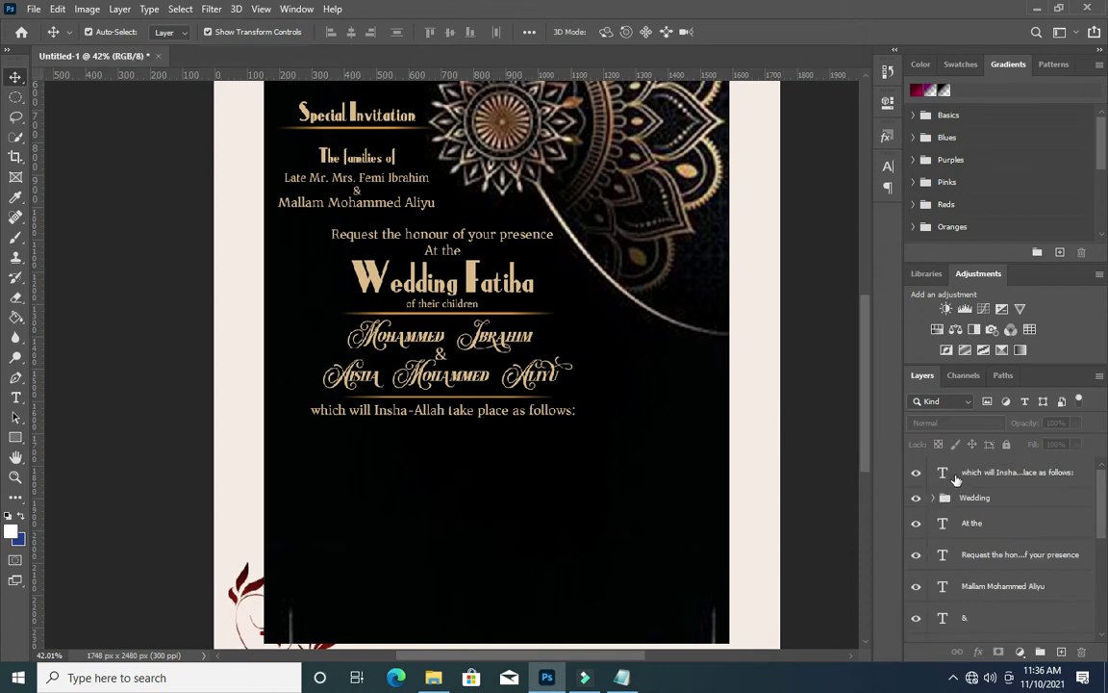
pyautogui.click(368, 414)
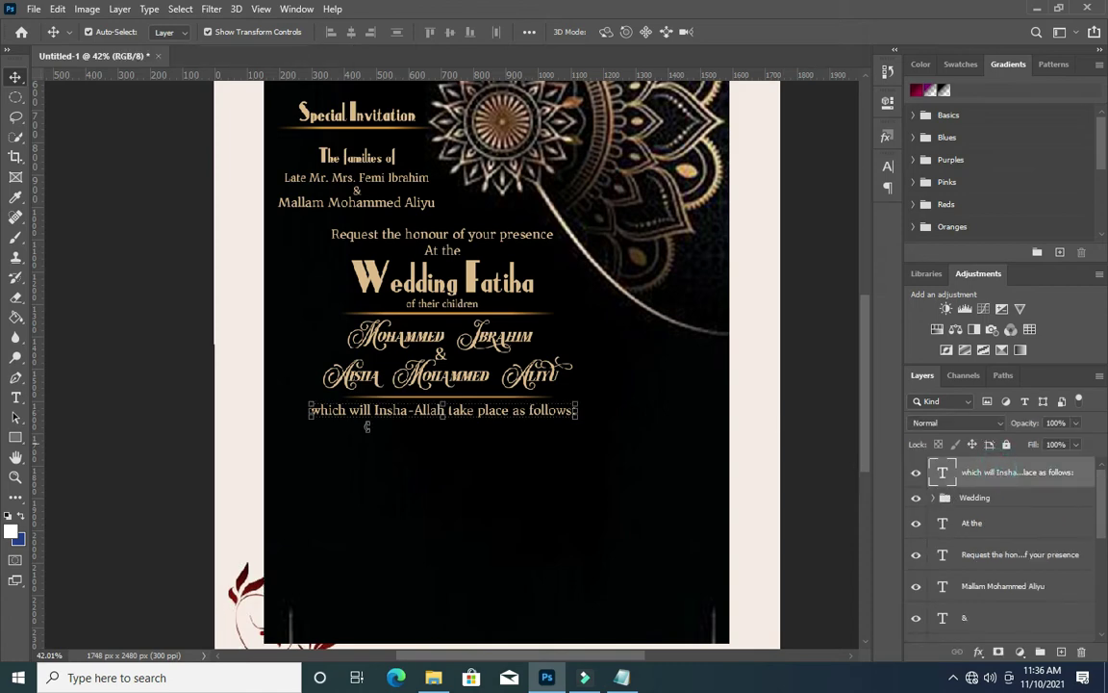
# Draw a 638 × 149 px rectangle, Rectangle 4, below the 'take place as follows:' line.
pyautogui.click(14, 437)
pyautogui.moveTo(355, 430); pyautogui.dragTo(560, 476)
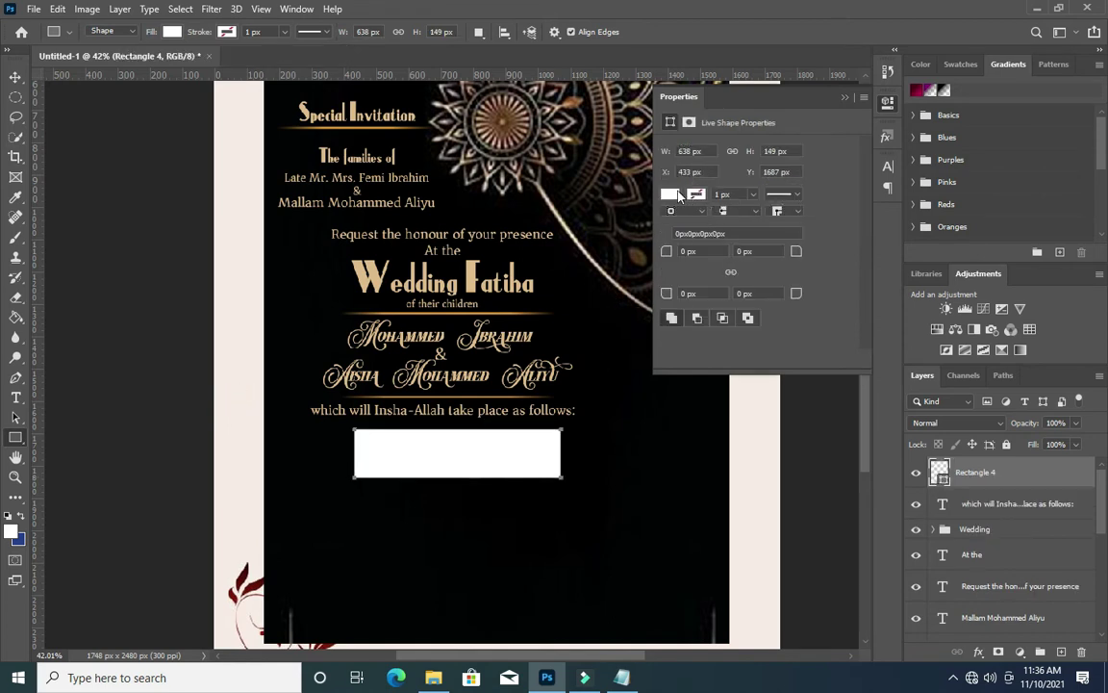
pyautogui.click(680, 194)
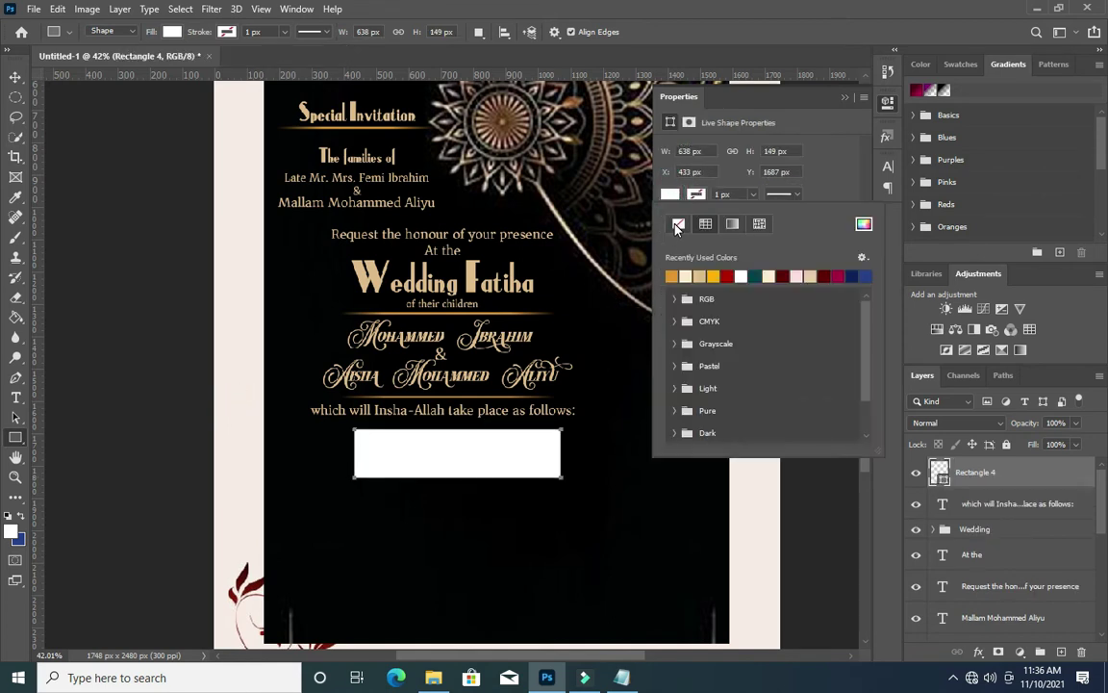
# Remove Rectangle 4's fill and round its corners to 26 px.
pyautogui.click(677, 225)
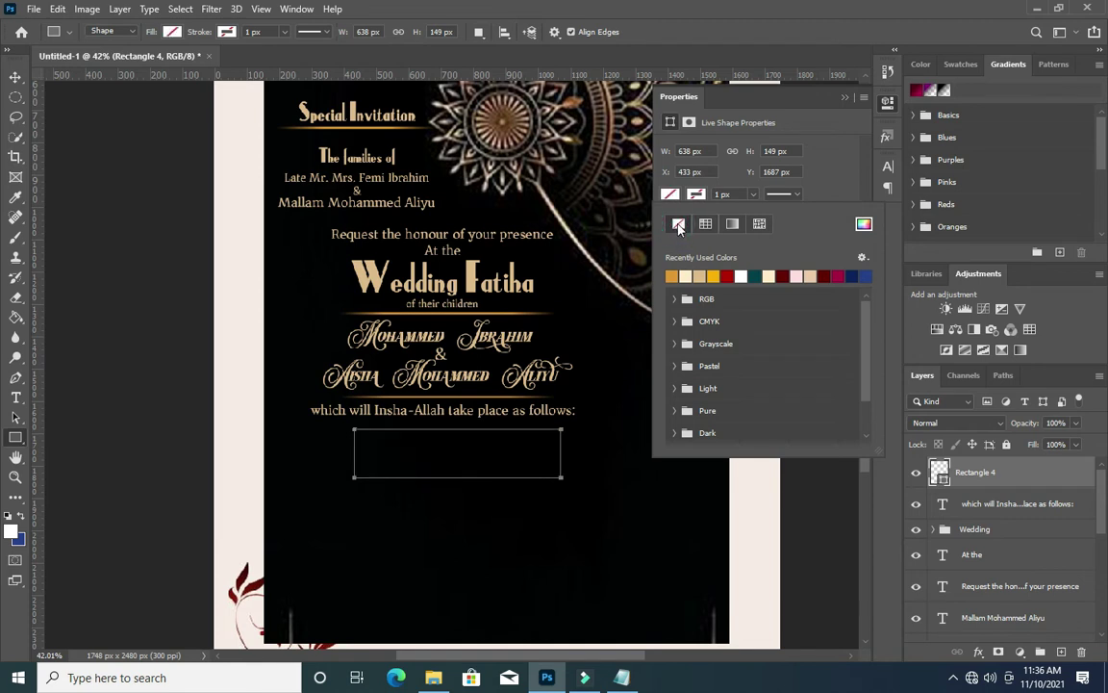
pyautogui.click(811, 174)
pyautogui.click(732, 274)
pyautogui.moveTo(796, 251); pyautogui.dragTo(823, 251)
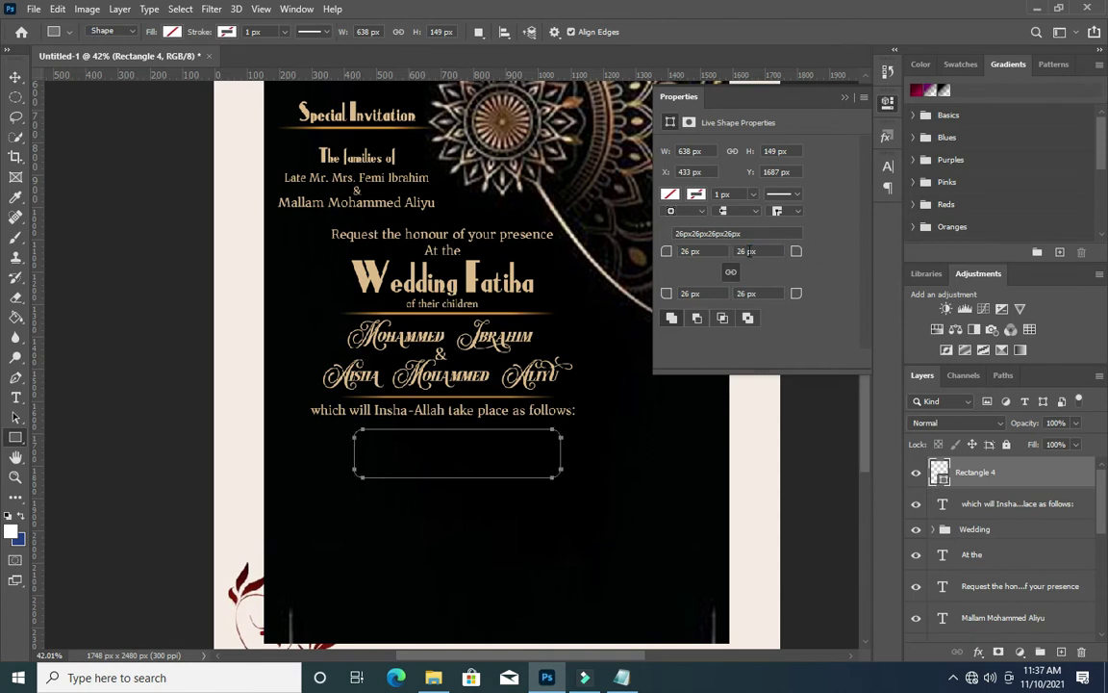
# Give Rectangle 4 a 3 px dashed gold outline.
pyautogui.click(781, 194)
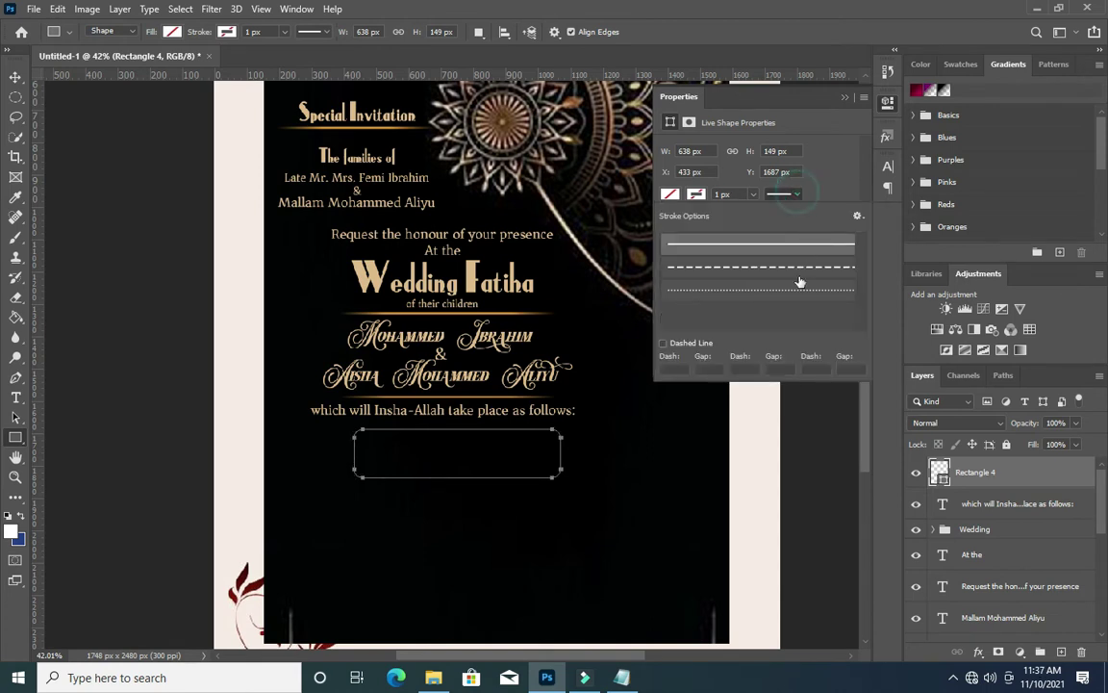
pyautogui.click(790, 287)
pyautogui.click(784, 266)
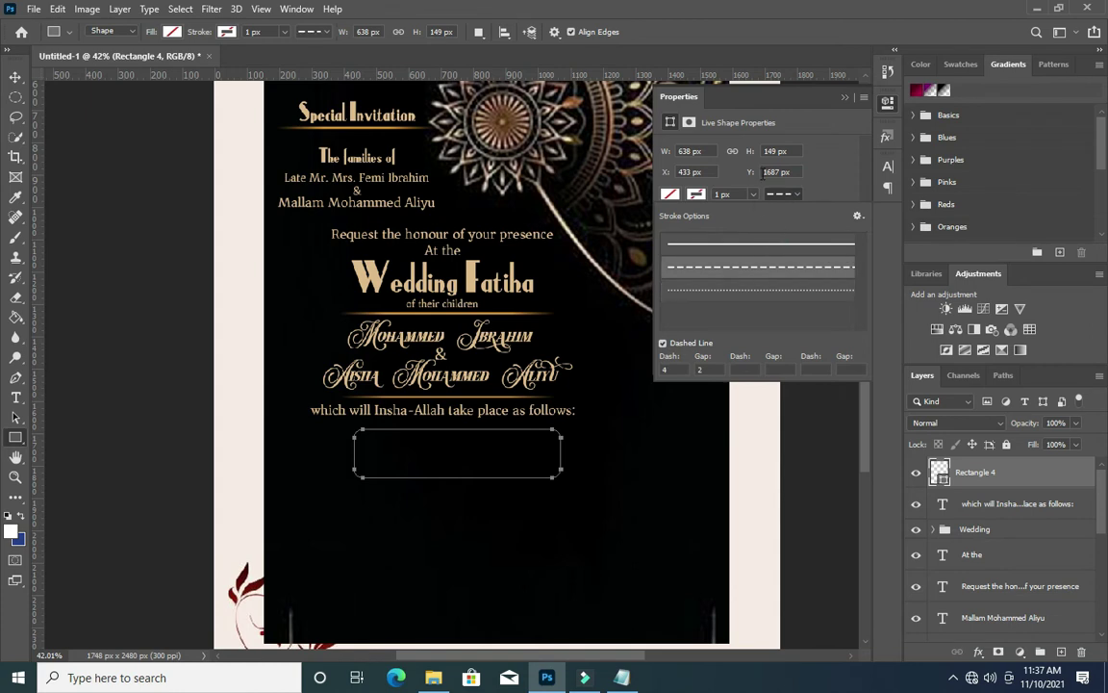
pyautogui.click(731, 194)
pyautogui.write('3')
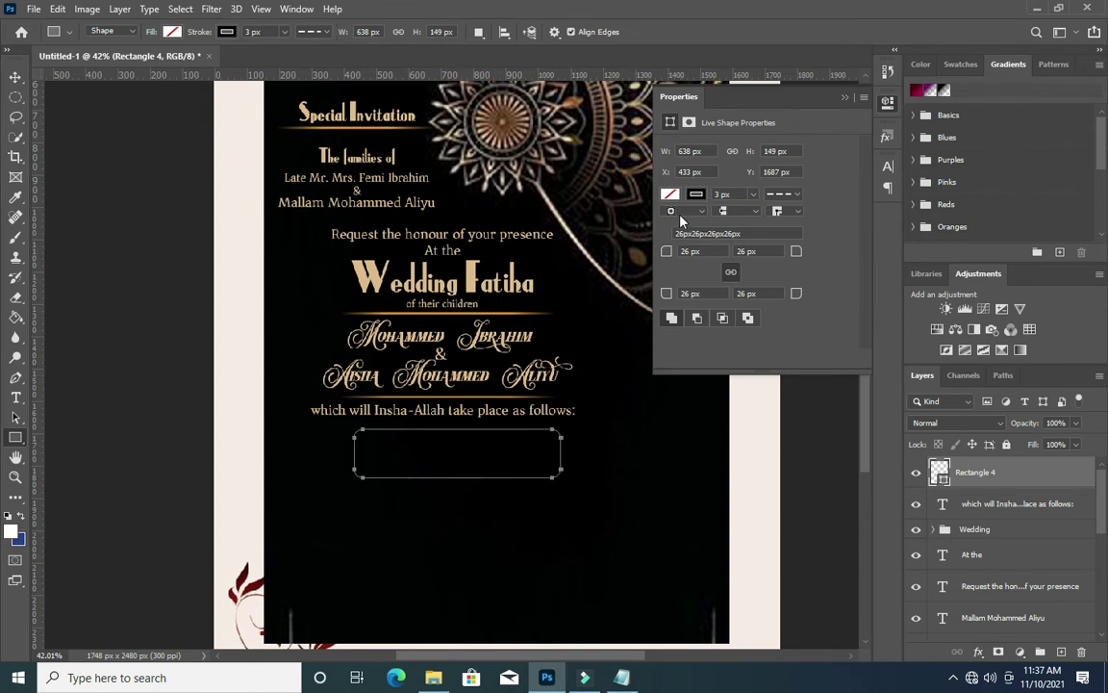
pyautogui.click(696, 195)
pyautogui.click(671, 277)
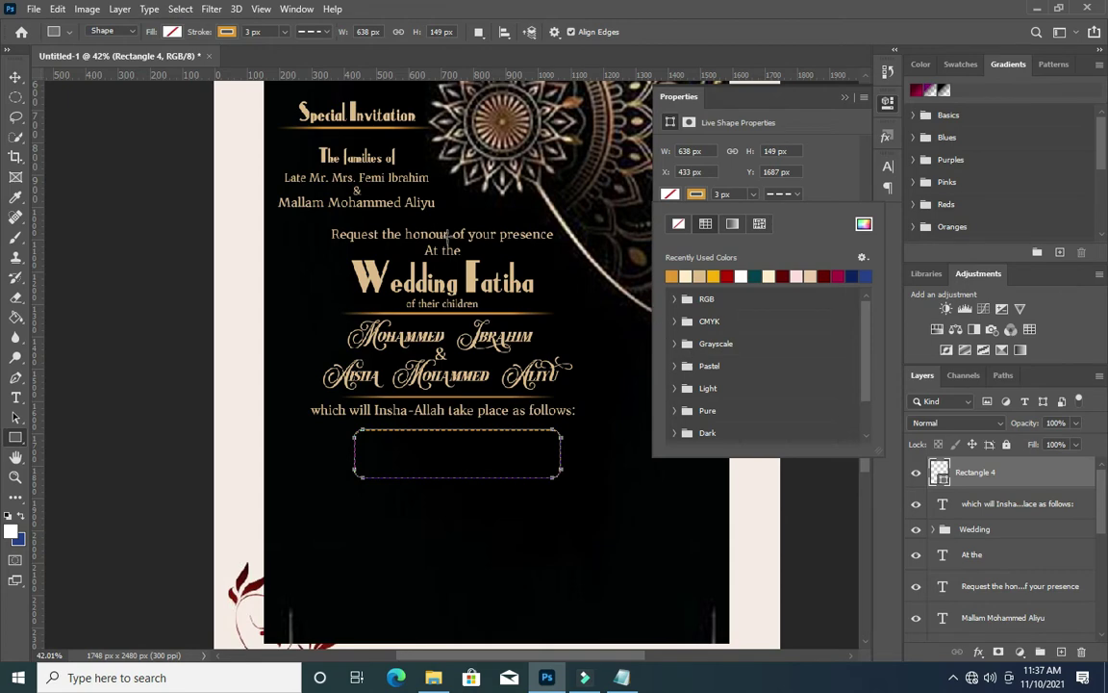
pyautogui.click(16, 76)
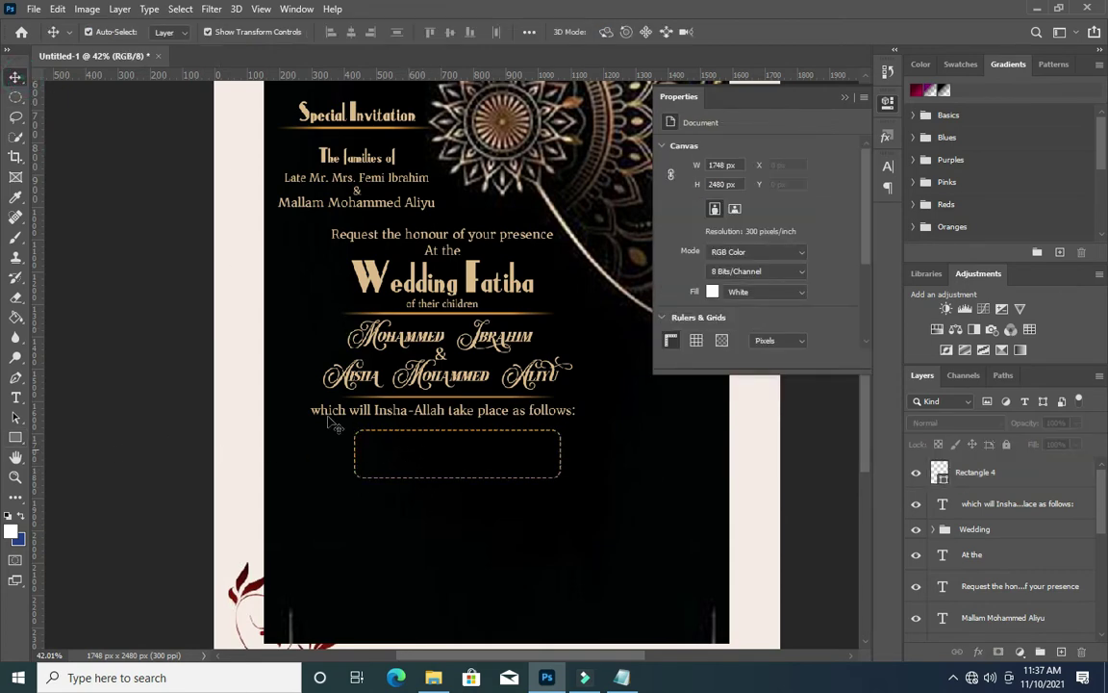
# Duplicate the 'which will Insha-Allah' text, stack it above Rectangle 4 and move it into the box.
pyautogui.click(430, 417)
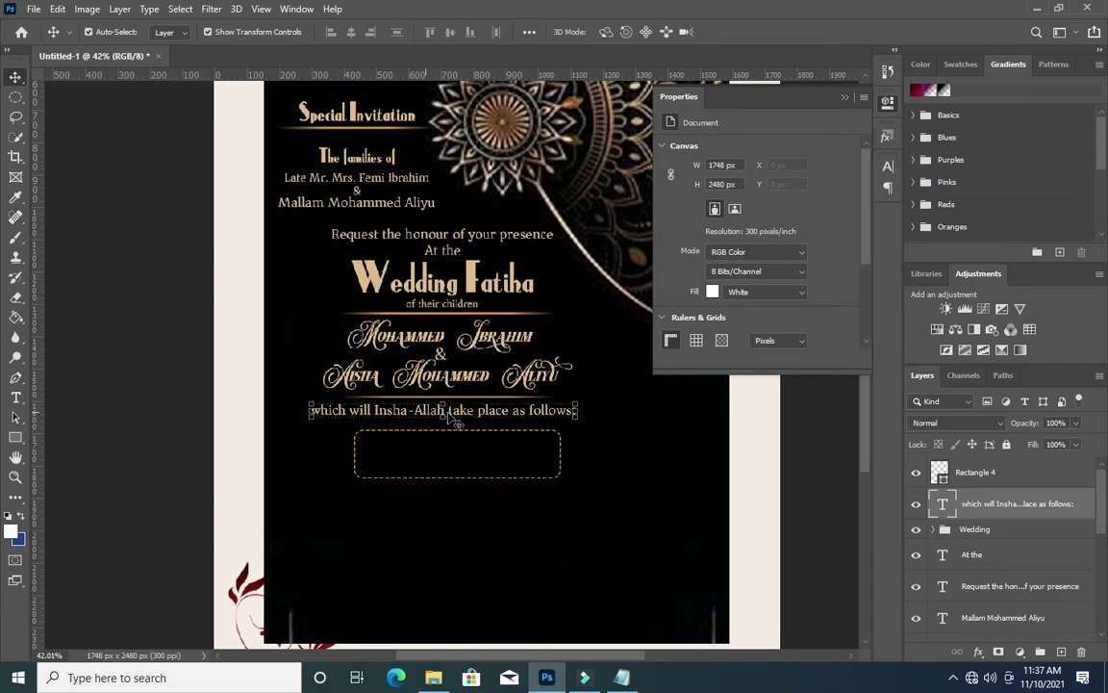
pyautogui.hotkey('ctrl', 'j')
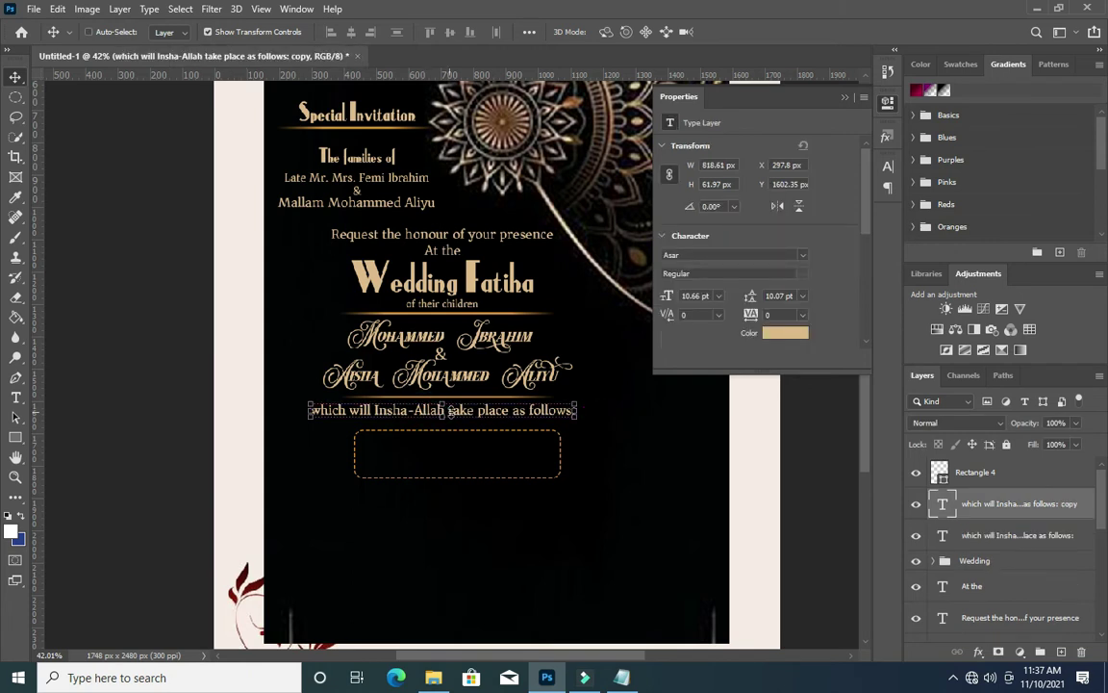
pyautogui.moveTo(1001, 507); pyautogui.dragTo(1000, 470)
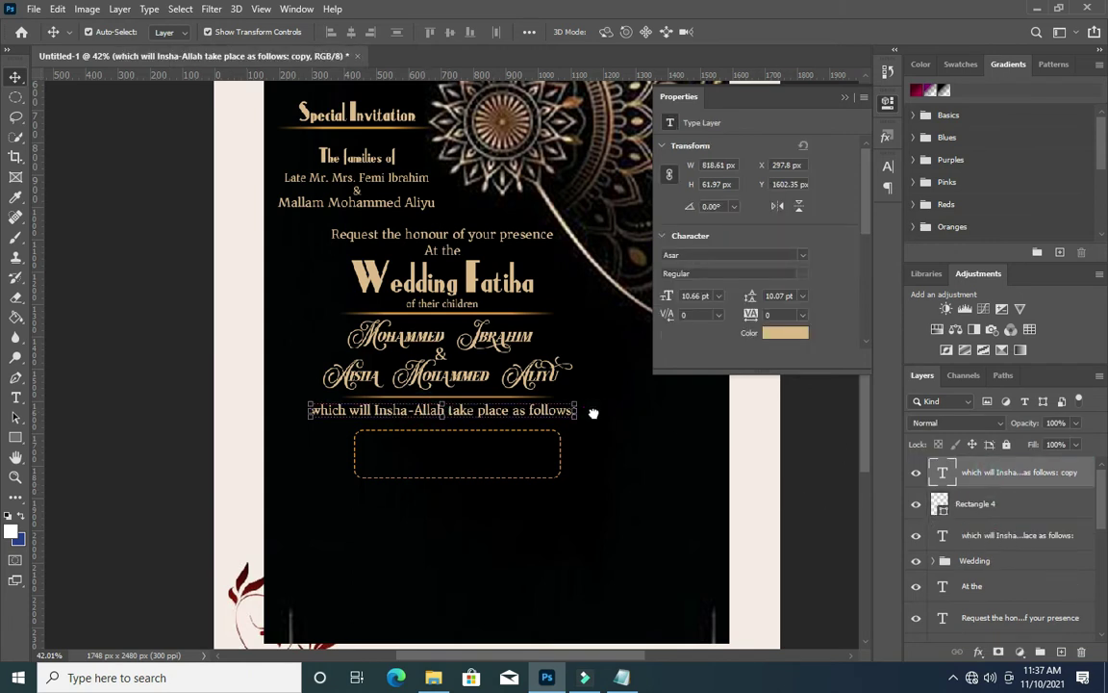
pyautogui.moveTo(497, 418); pyautogui.dragTo(496, 456)
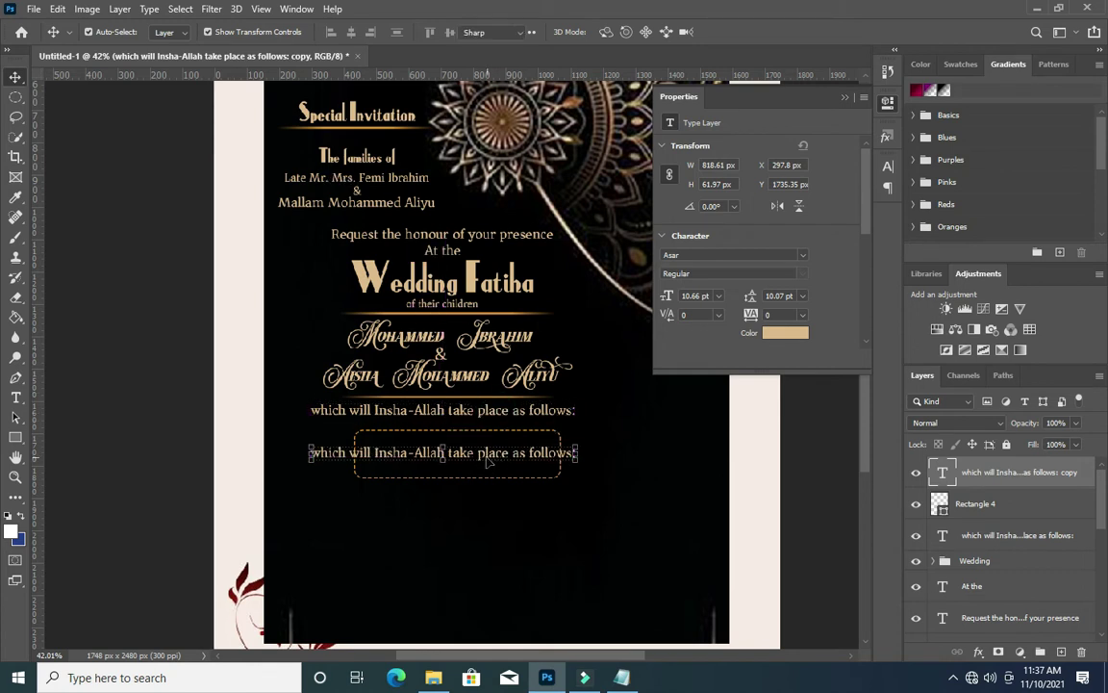
# Replace the copied text with 'Date: 22nd December, 2021' and 'Time: 10am Prompt'.
pyautogui.doubleClick(491, 452)
pyautogui.tripleClick(490, 452)
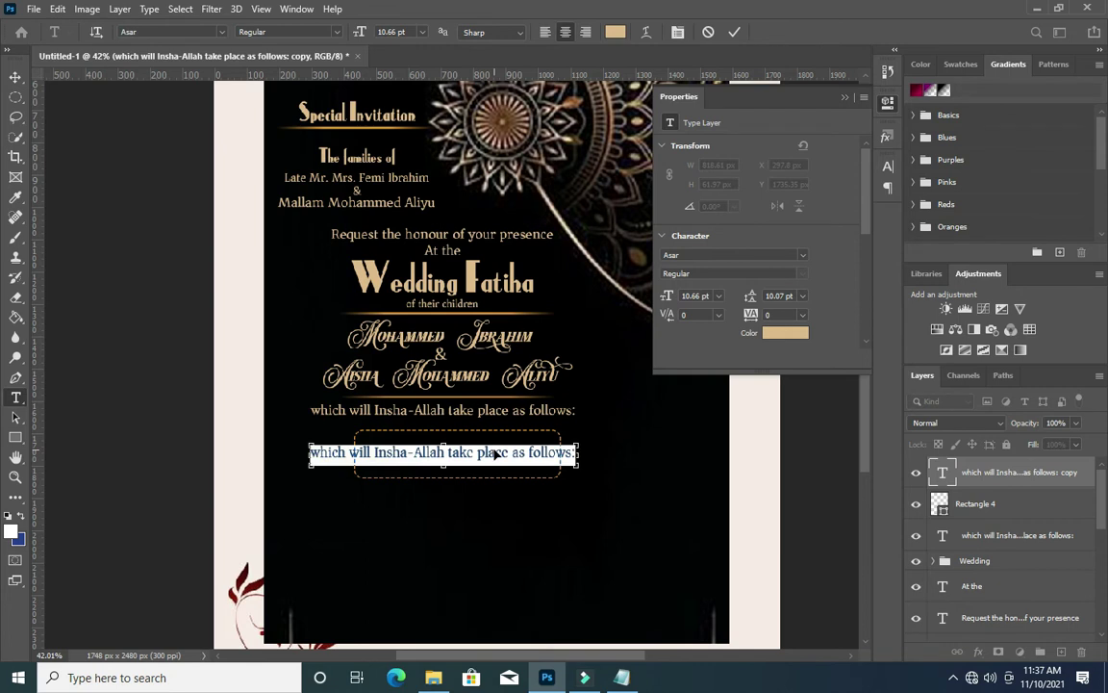
pyautogui.write('Date: 22nd December, 2021 Time: 10am Prompt')
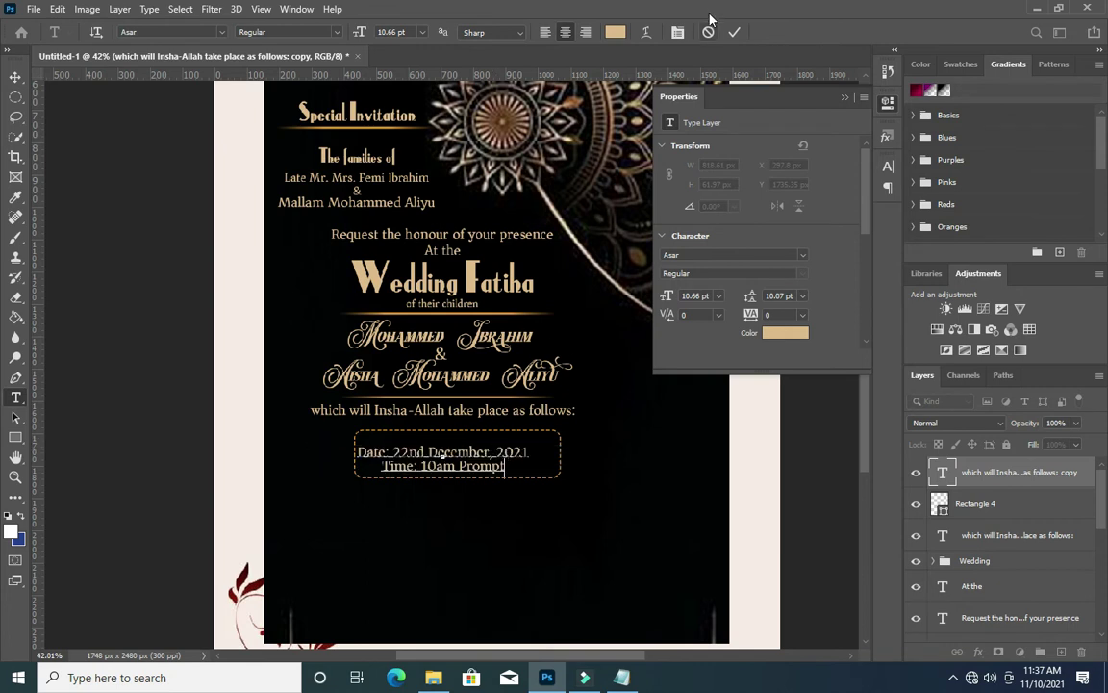
pyautogui.click(735, 31)
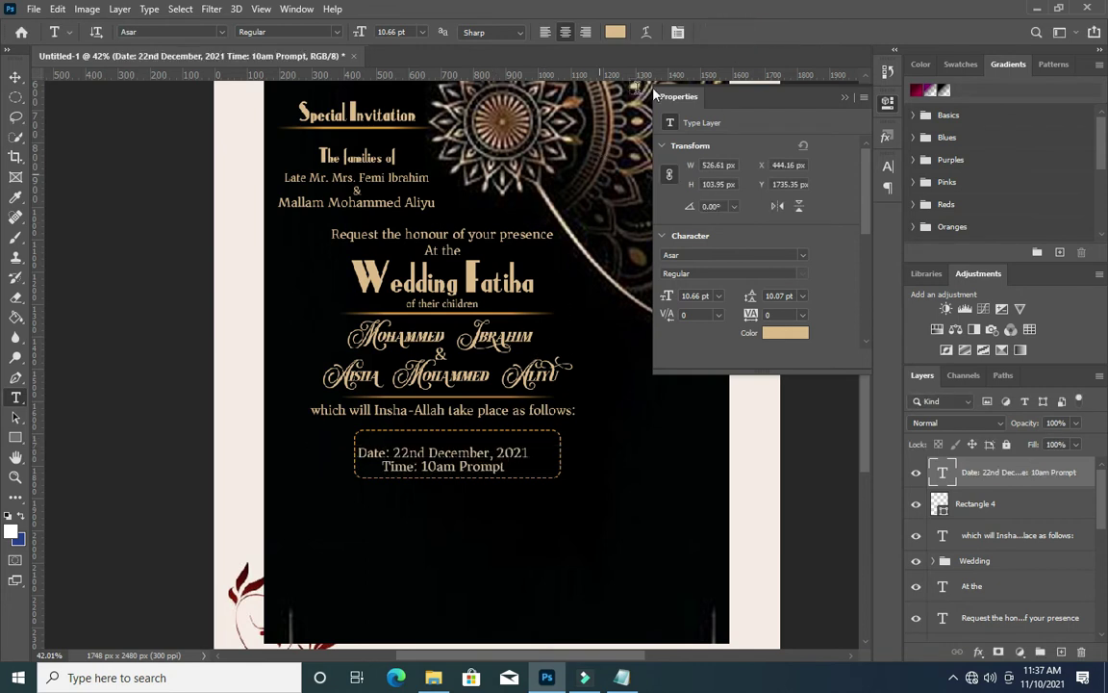
pyautogui.click(15, 76)
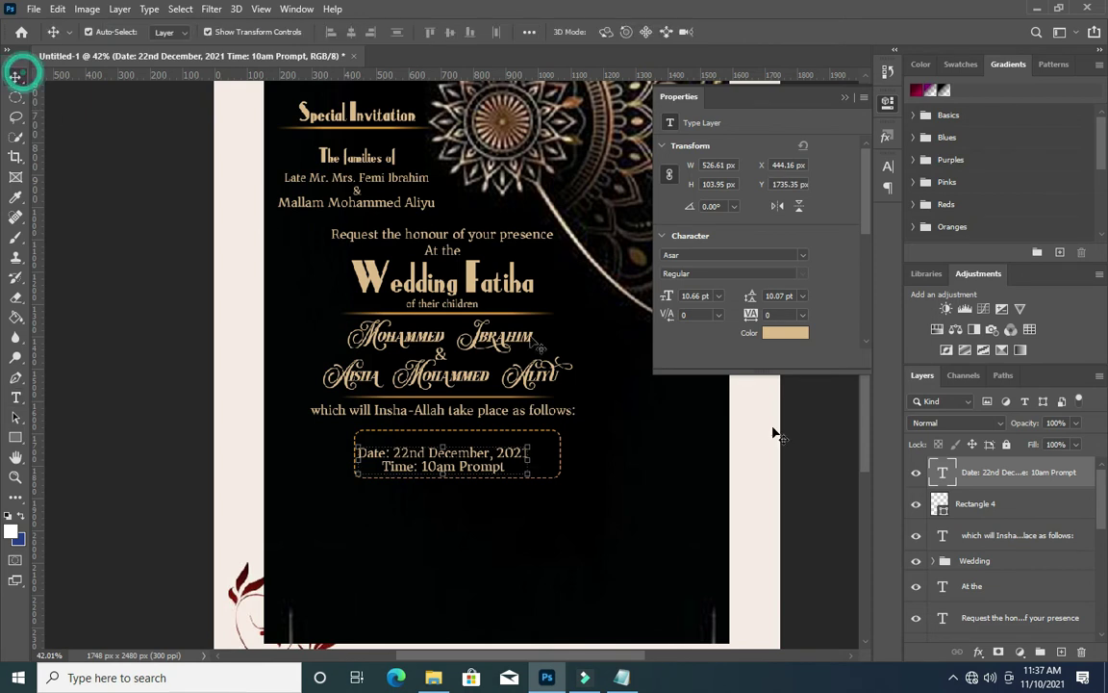
# Centre the box under the follows text and centre the date text horizontally and vertically in the frame.
pyautogui.click(985, 504)
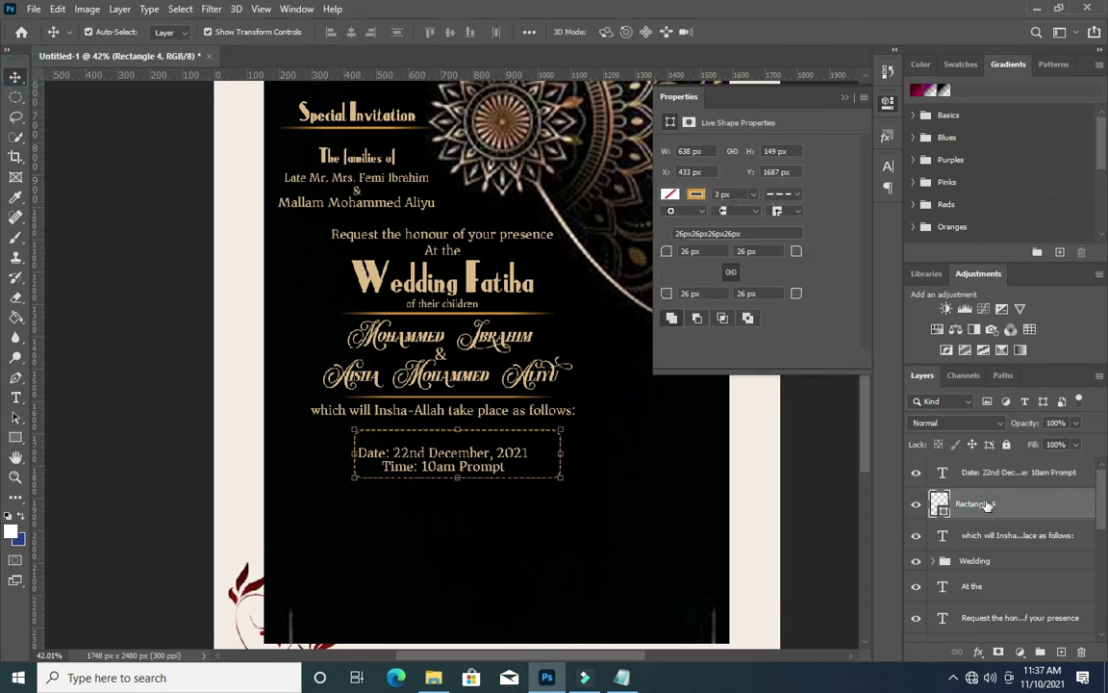
pyautogui.keyDown('shift'); pyautogui.click(1015, 536); pyautogui.keyUp('shift')
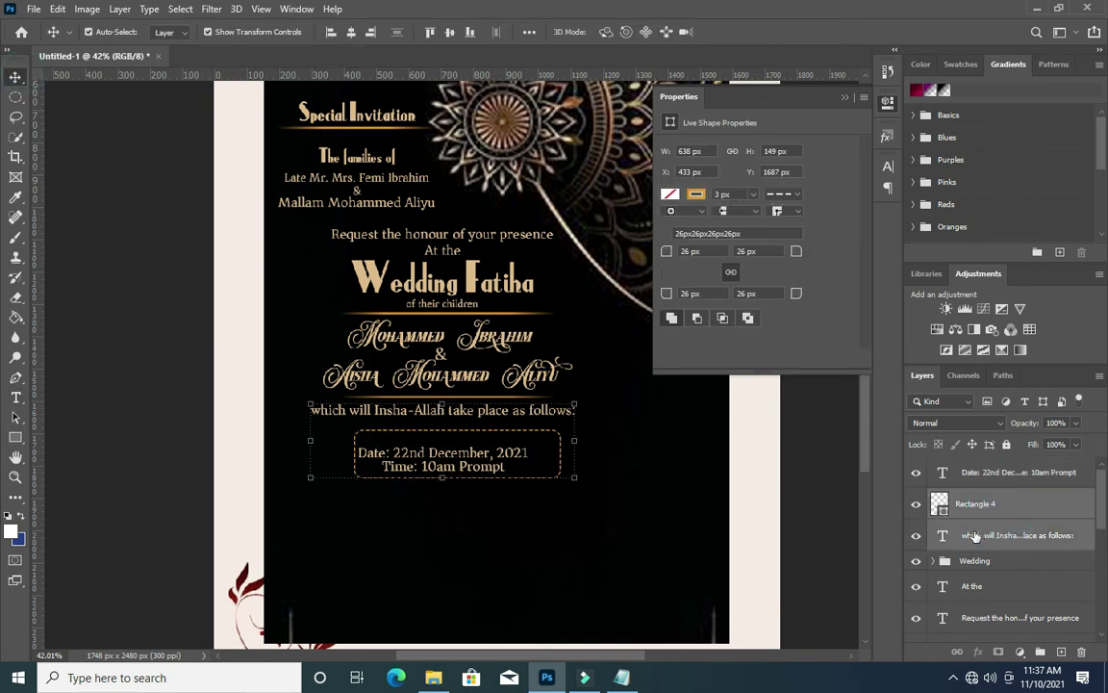
pyautogui.click(351, 32)
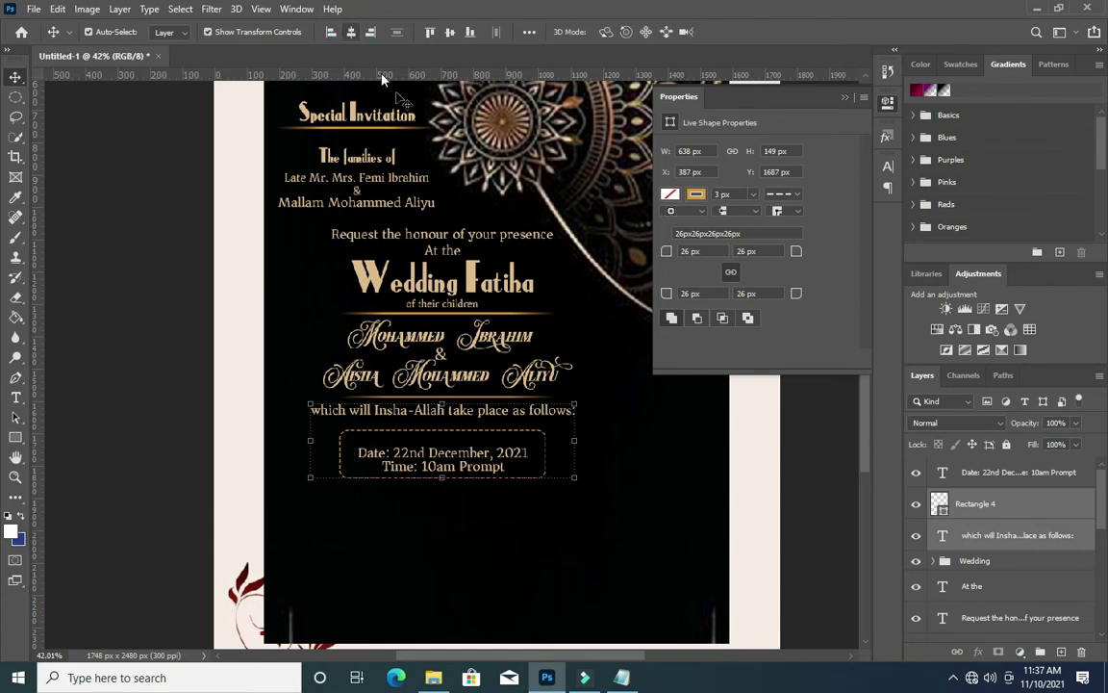
pyautogui.click(144, 341)
pyautogui.click(967, 505)
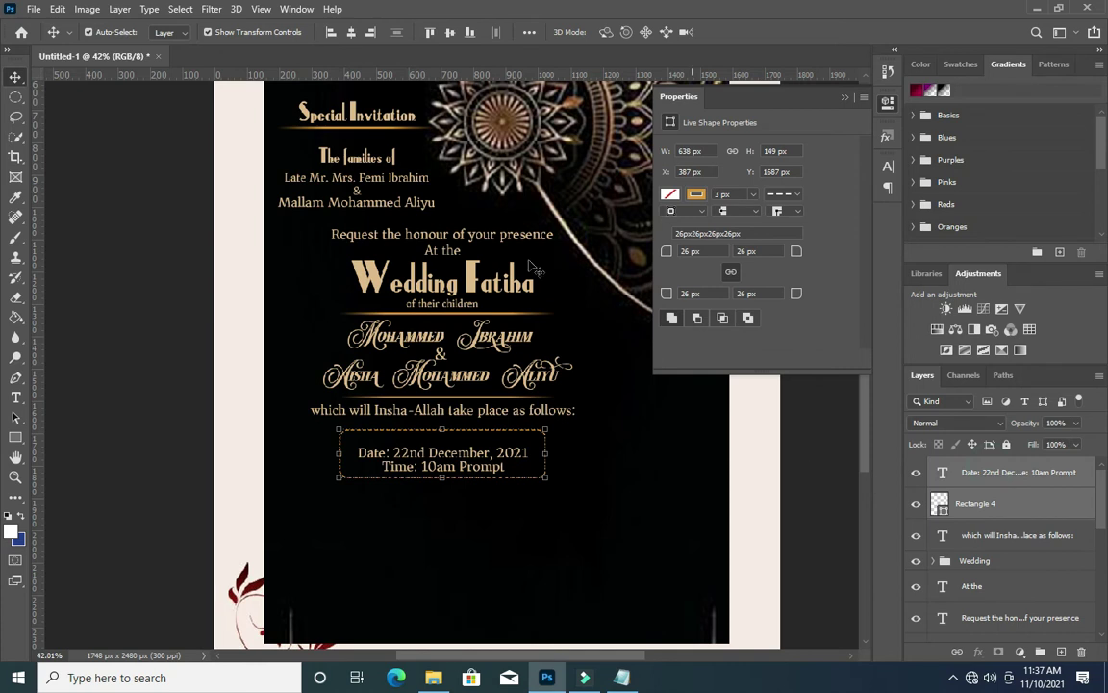
pyautogui.click(352, 32)
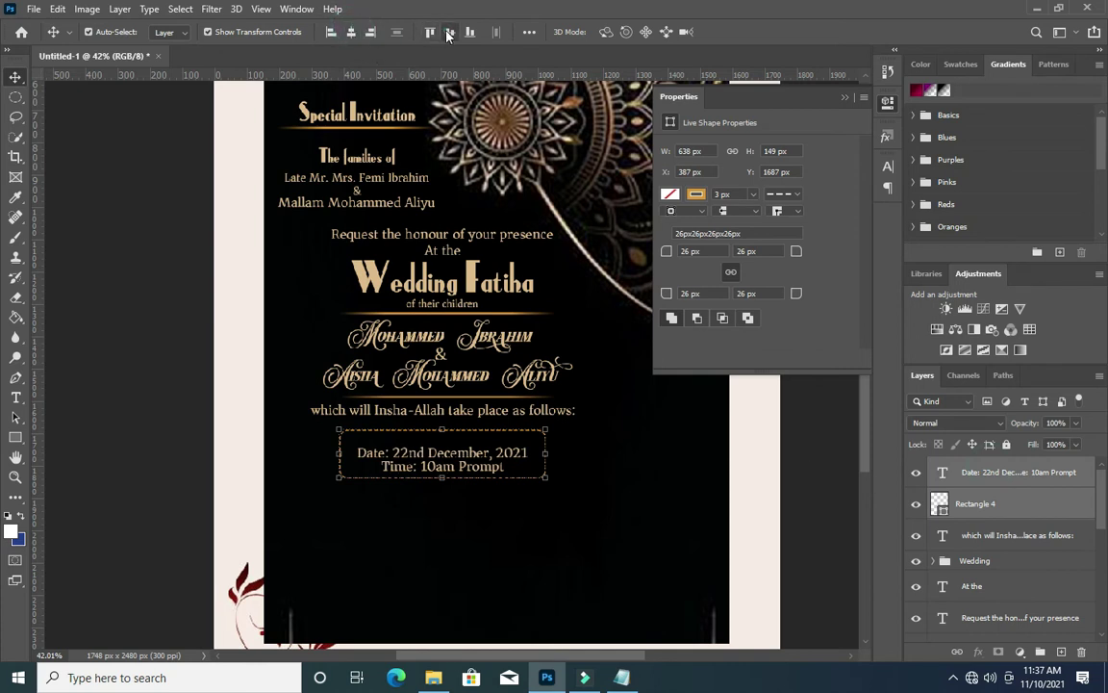
pyautogui.click(449, 32)
pyautogui.click(116, 120)
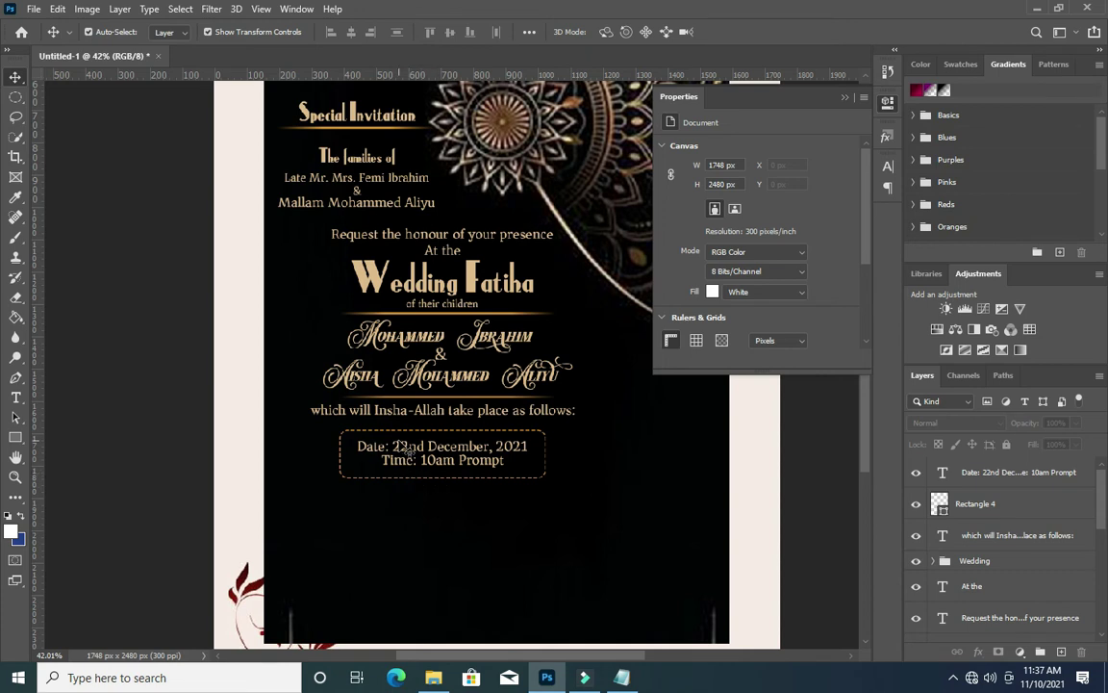
# Place a duplicate of the date and time text just below the gold frame.
pyautogui.click(462, 454)
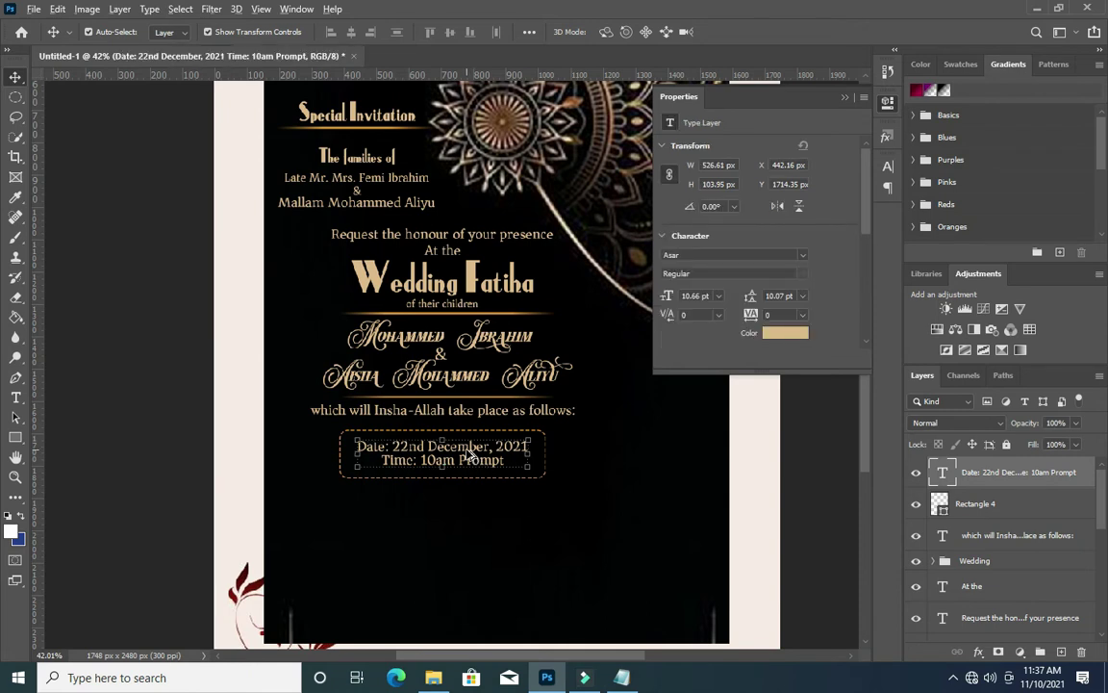
pyautogui.moveTo(469, 452); pyautogui.dragTo(465, 502)
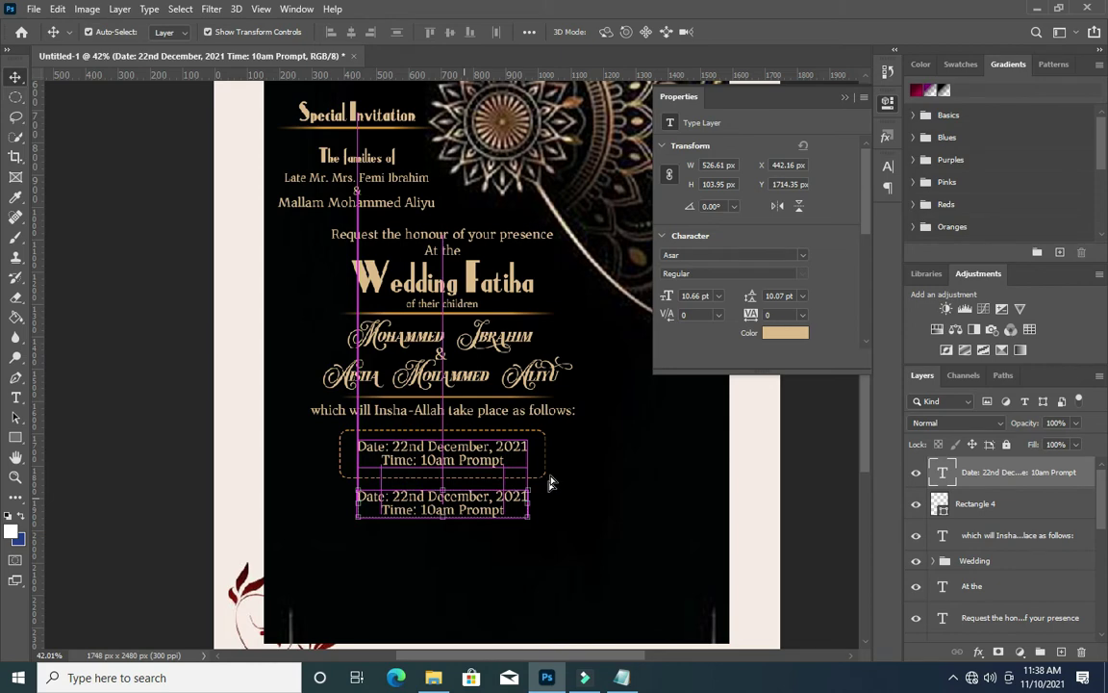
pyautogui.moveTo(577, 479); pyautogui.dragTo(578, 479)
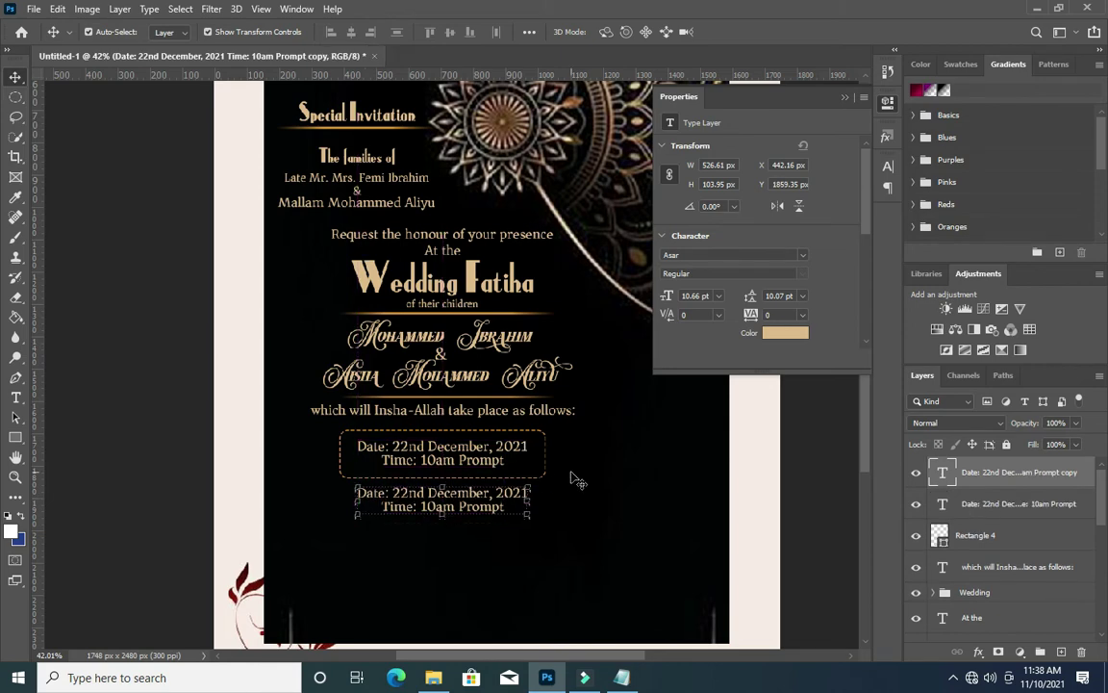
# Copy the two Venue lines from the Notepad notes and start editing the duplicated text.
pyautogui.click(621, 677)
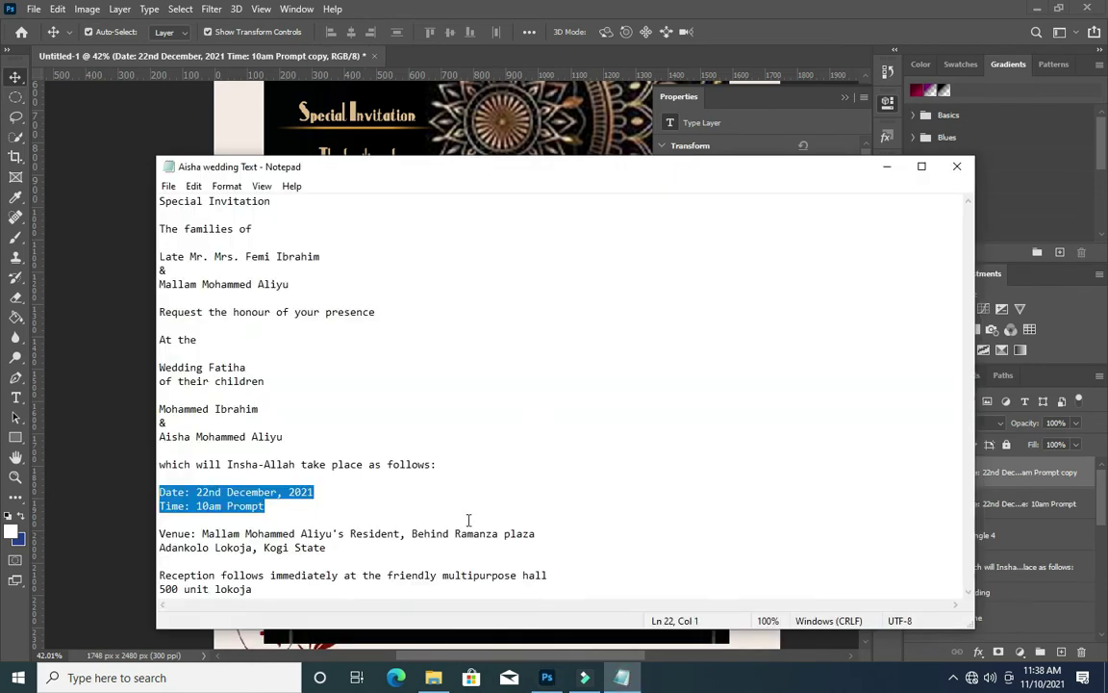
pyautogui.moveTo(336, 556); pyautogui.dragTo(158, 529)
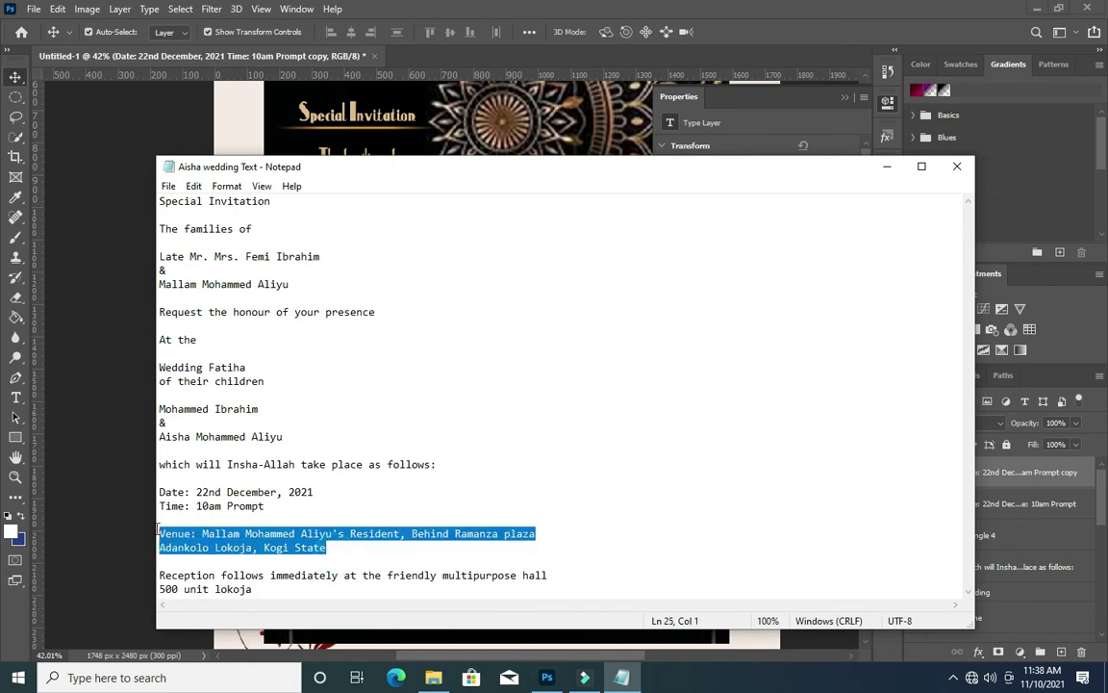
pyautogui.click(885, 167)
pyautogui.doubleClick(449, 494)
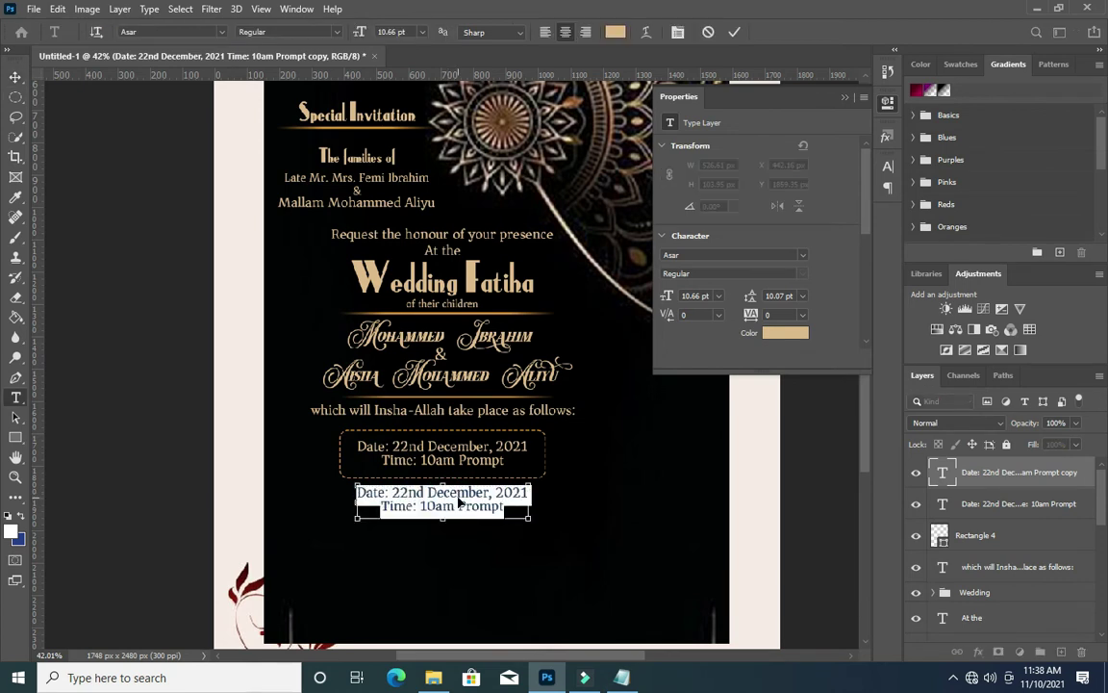
# Paste the two Venue lines into the duplicate and scale the text down to 7.87 pt.
pyautogui.hotkey('ctrl', 'v')
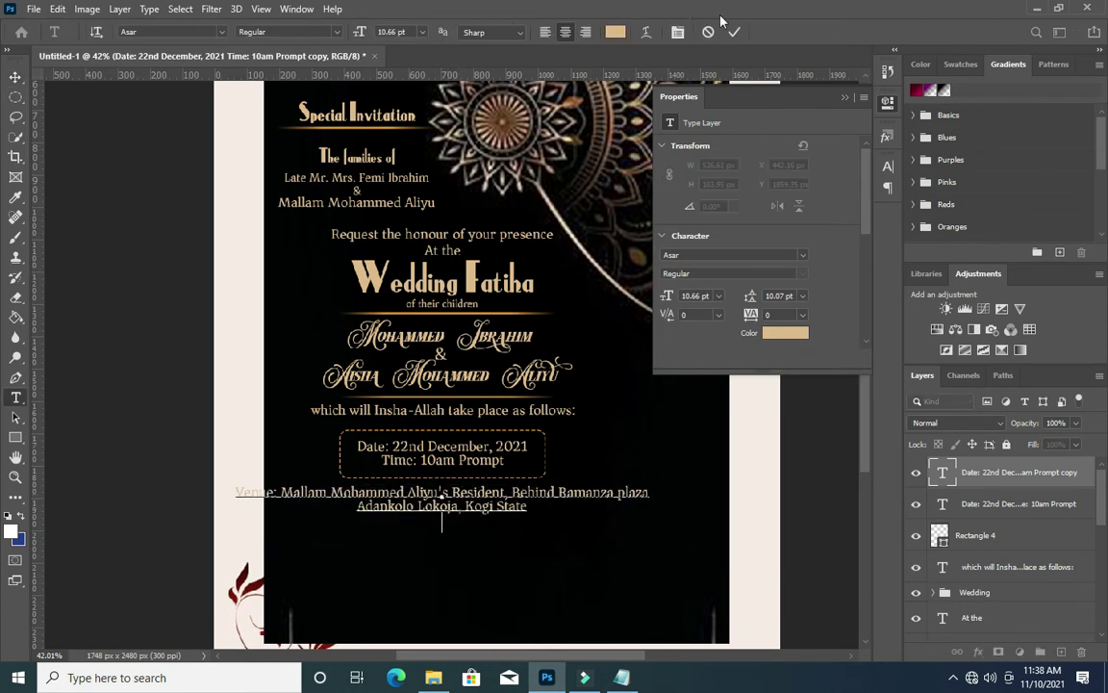
pyautogui.click(734, 32)
pyautogui.press('v')
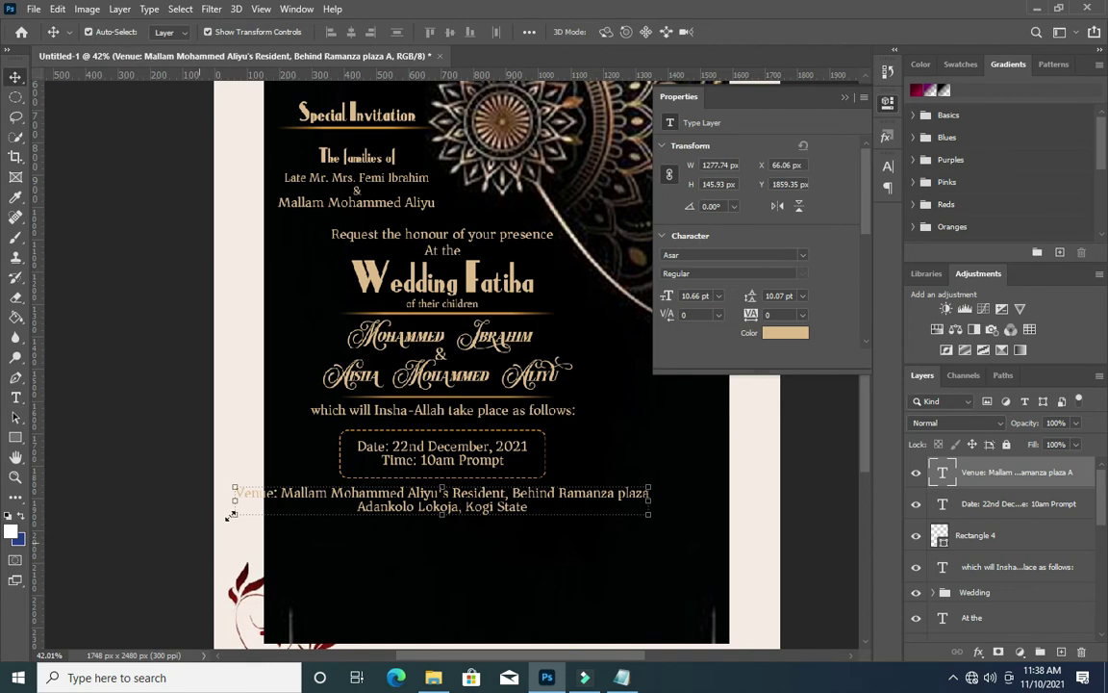
pyautogui.moveTo(236, 515); pyautogui.dragTo(309, 517)
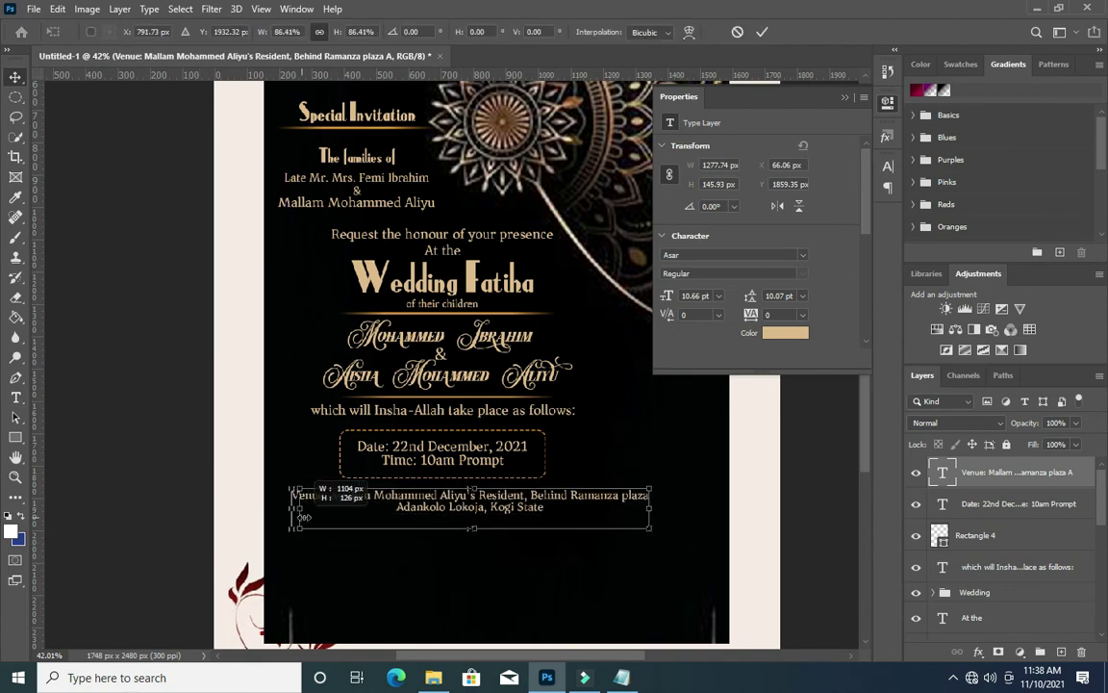
pyautogui.moveTo(650, 527); pyautogui.dragTo(615, 528)
pyautogui.click(762, 32)
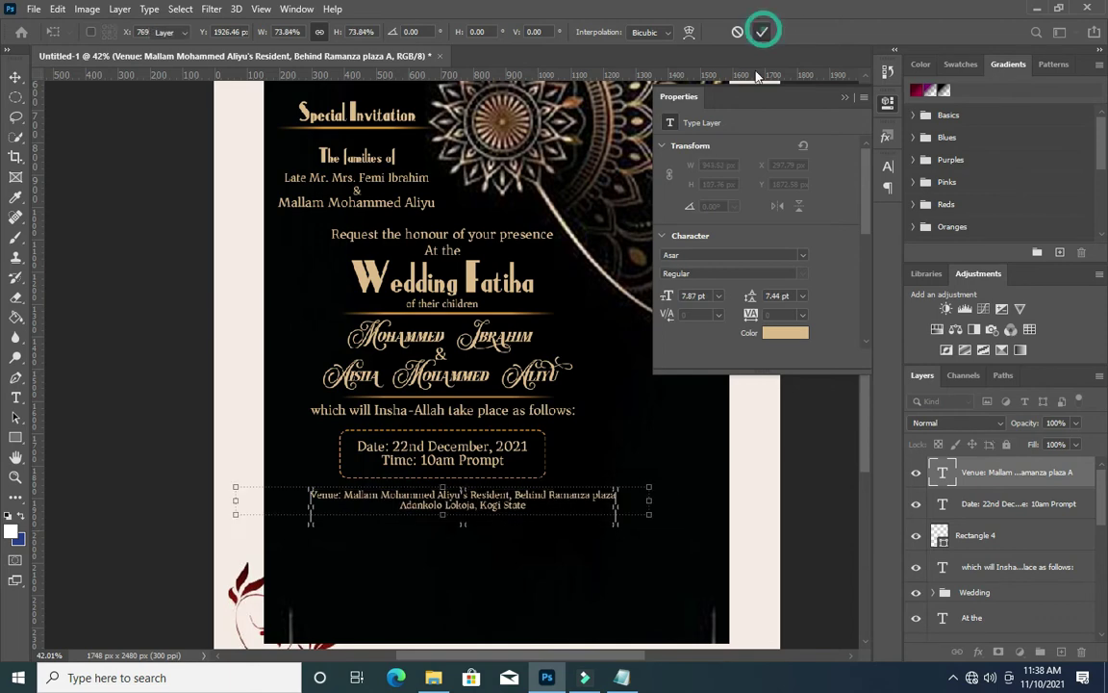
# Centre the Venue text beneath the date frame, then deselect it.
pyautogui.moveTo(481, 503); pyautogui.dragTo(463, 502)
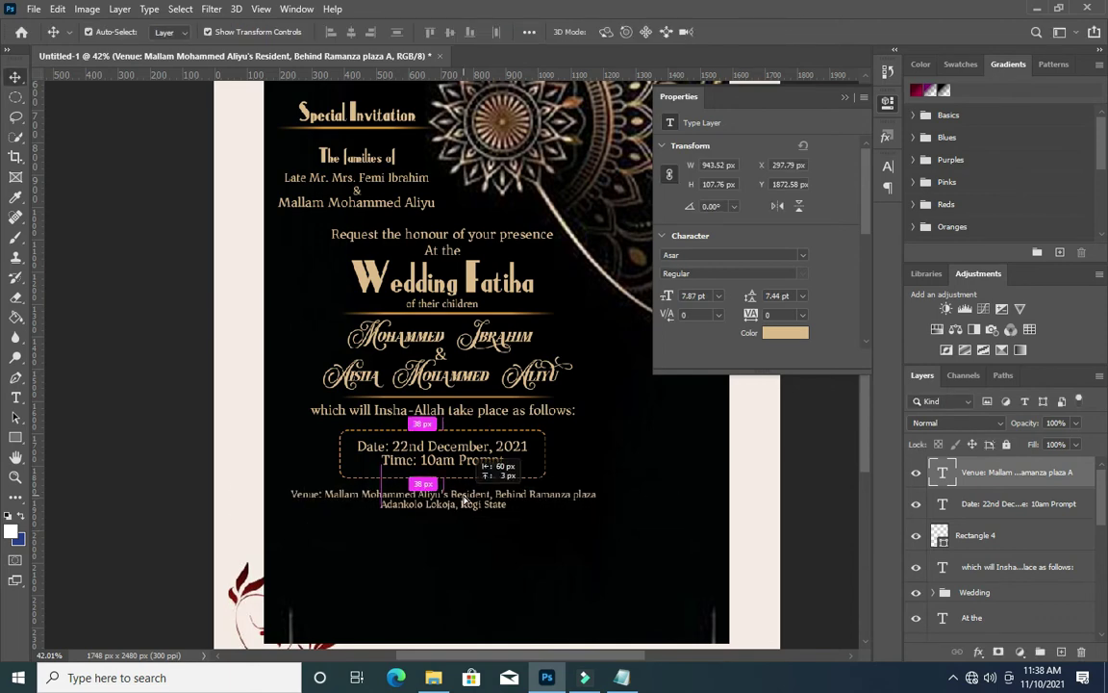
pyautogui.moveTo(487, 481); pyautogui.dragTo(490, 480)
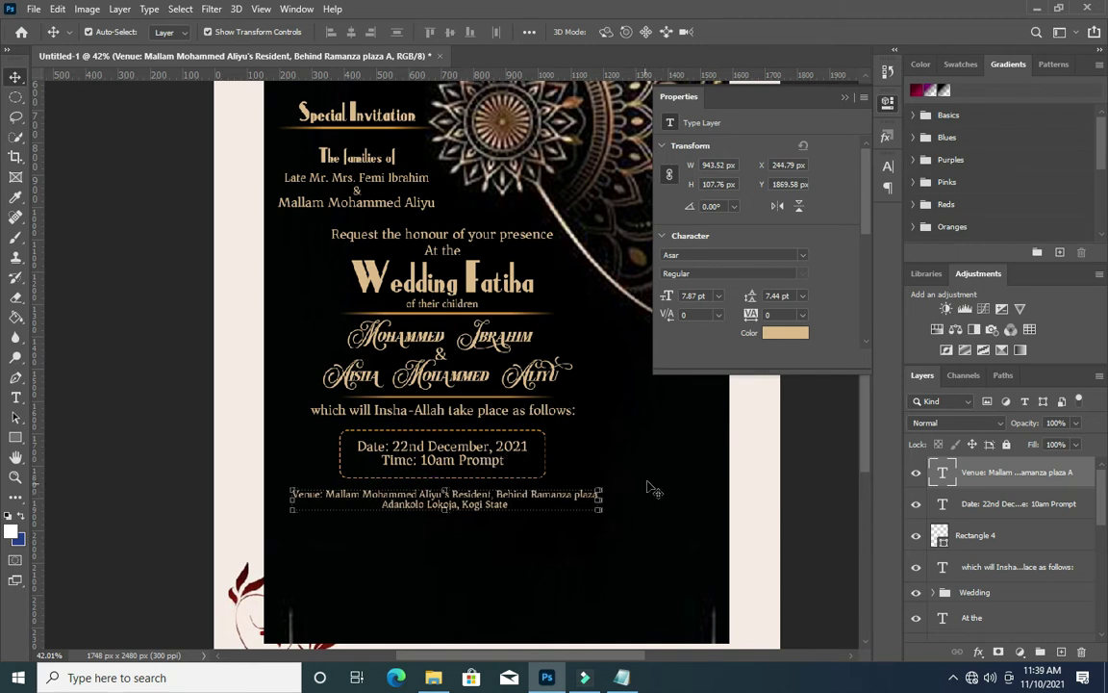
pyautogui.click(797, 486)
pyautogui.click(1035, 520)
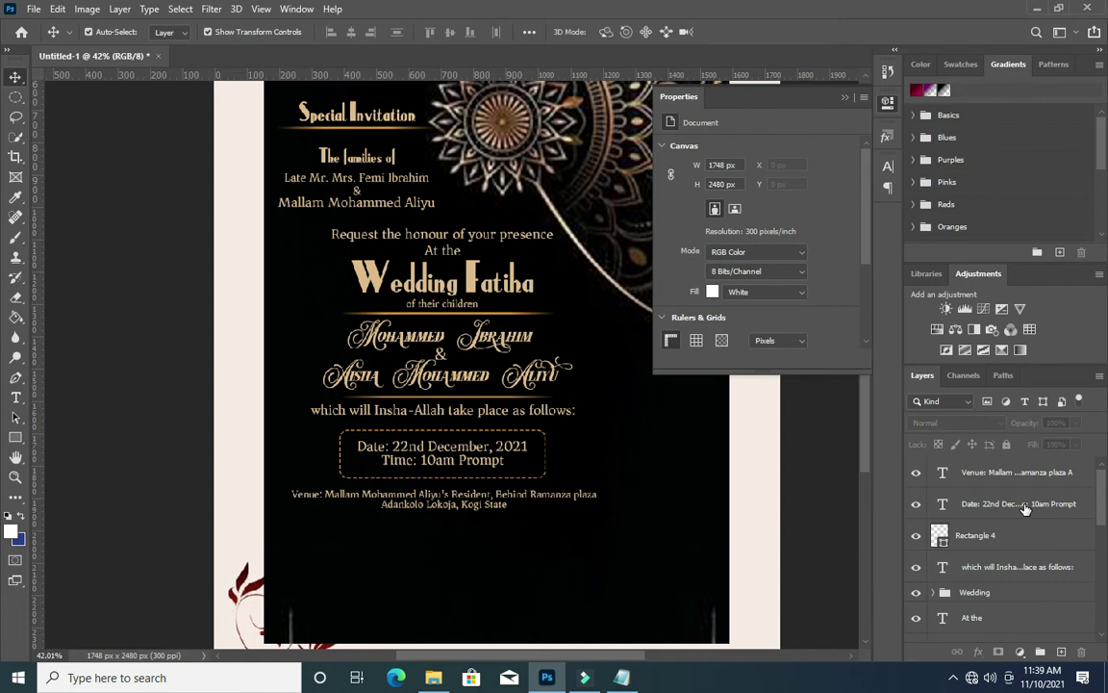
# Align the Date and Venue text layers on their horizontal centres.
pyautogui.click(1016, 503)
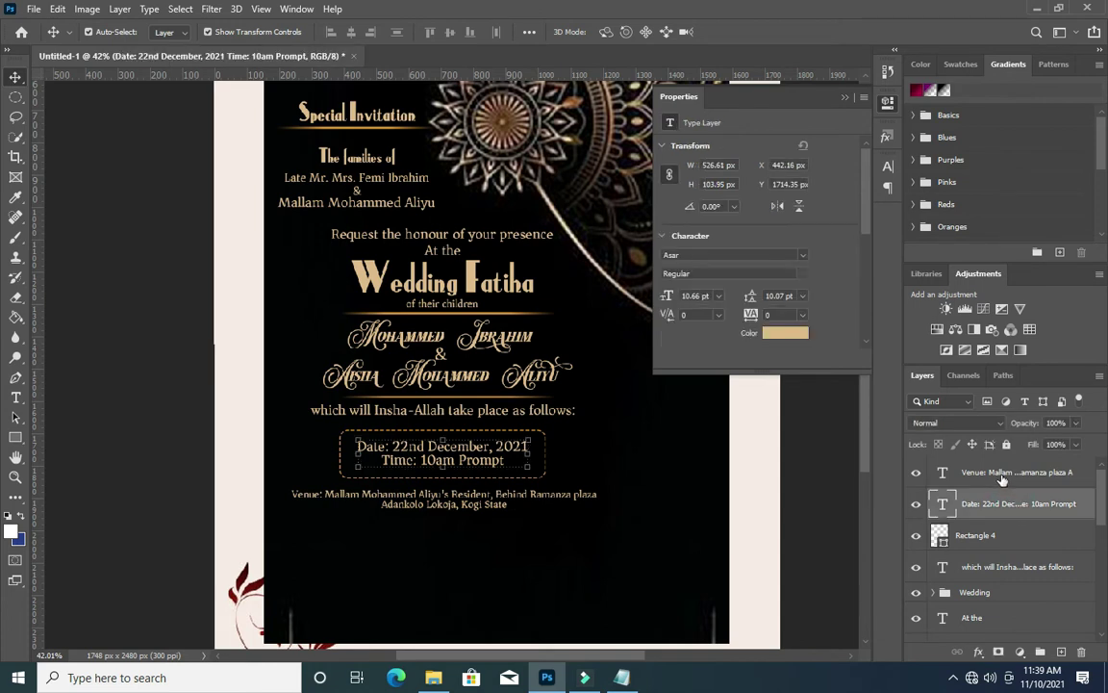
pyautogui.keyDown('shift'); pyautogui.click(999, 471); pyautogui.keyUp('shift')
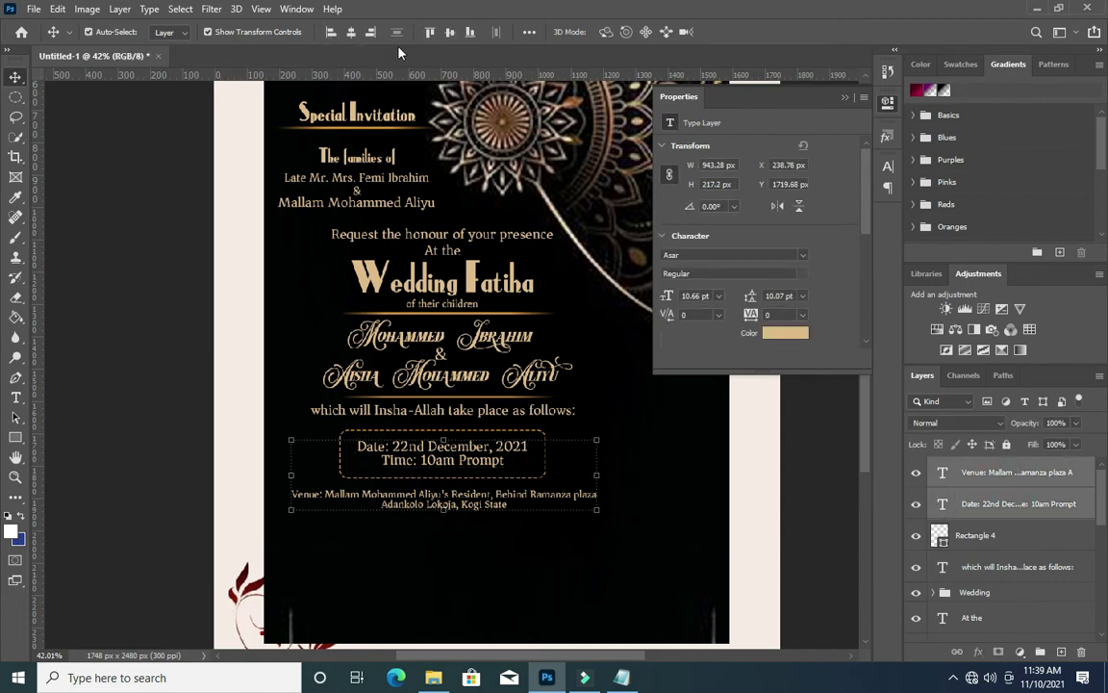
pyautogui.click(350, 32)
pyautogui.click(186, 231)
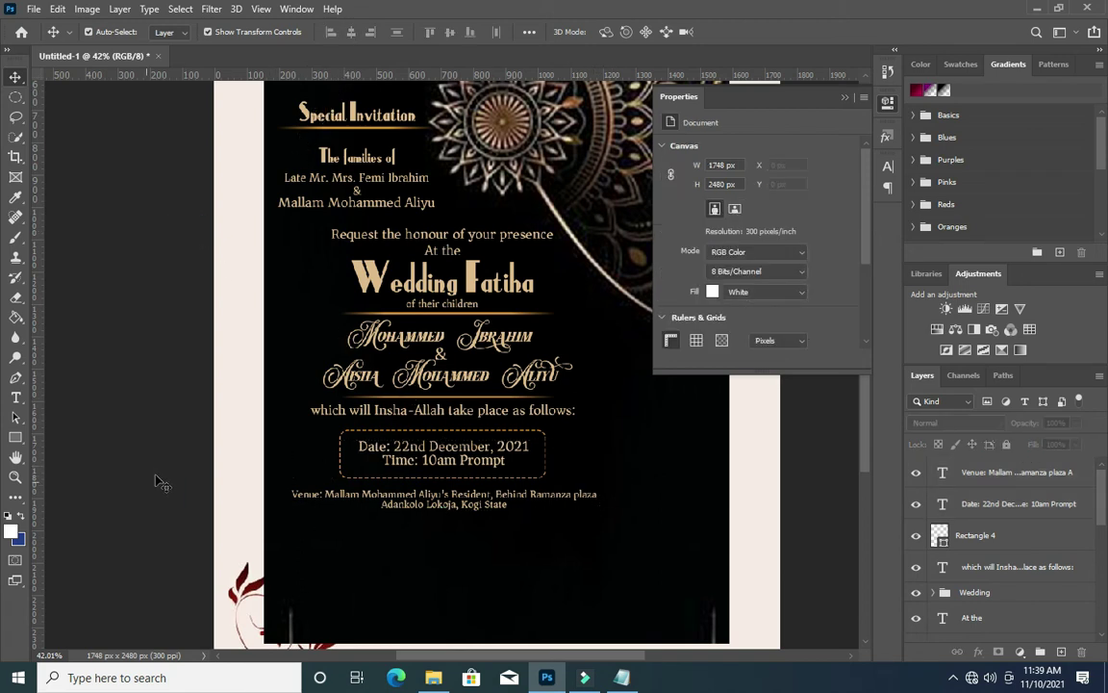
# Duplicate the Venue text and place the copy directly beneath it, 38 px apart.
pyautogui.click(438, 502)
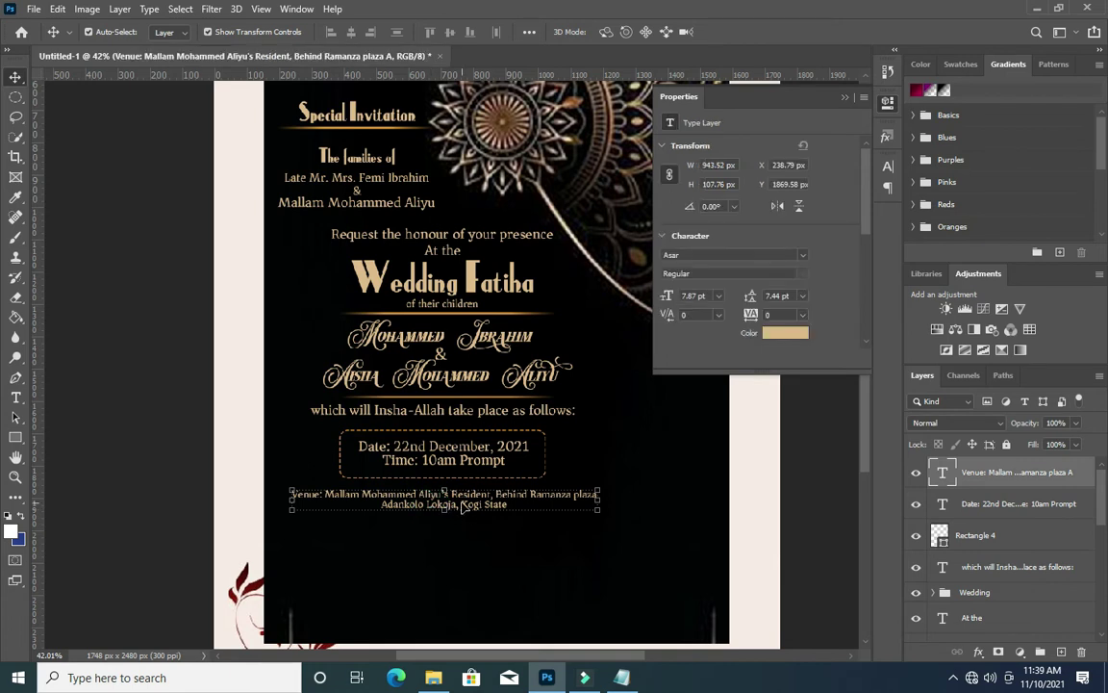
pyautogui.hotkey('ctrl', 'j')
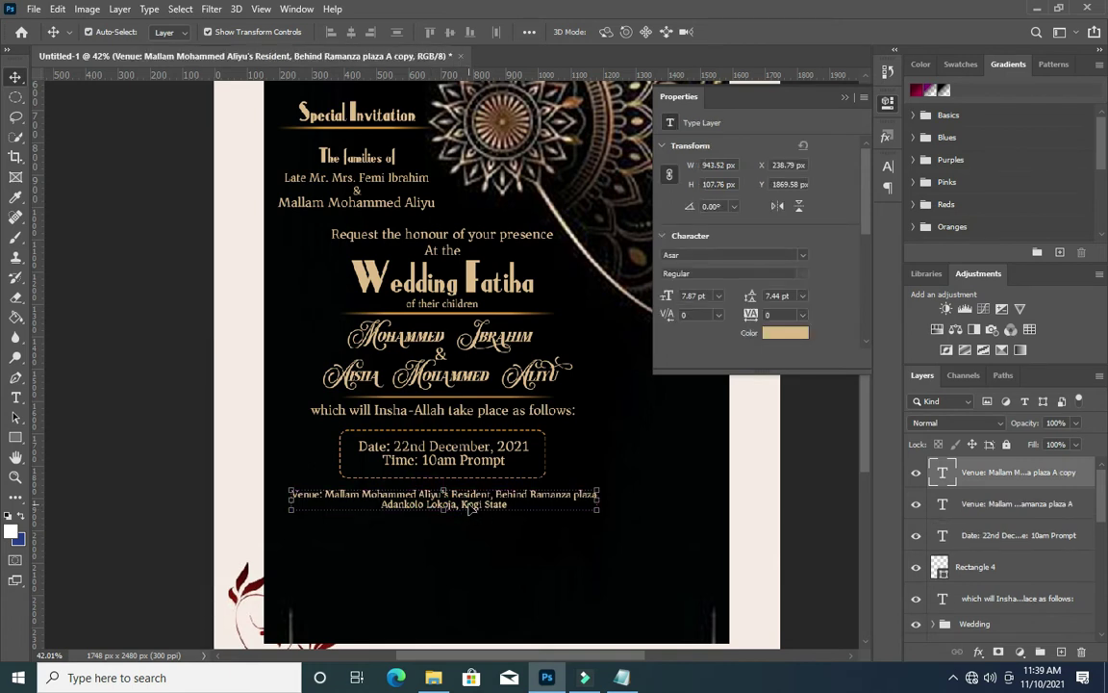
pyautogui.moveTo(470, 510); pyautogui.dragTo(465, 543)
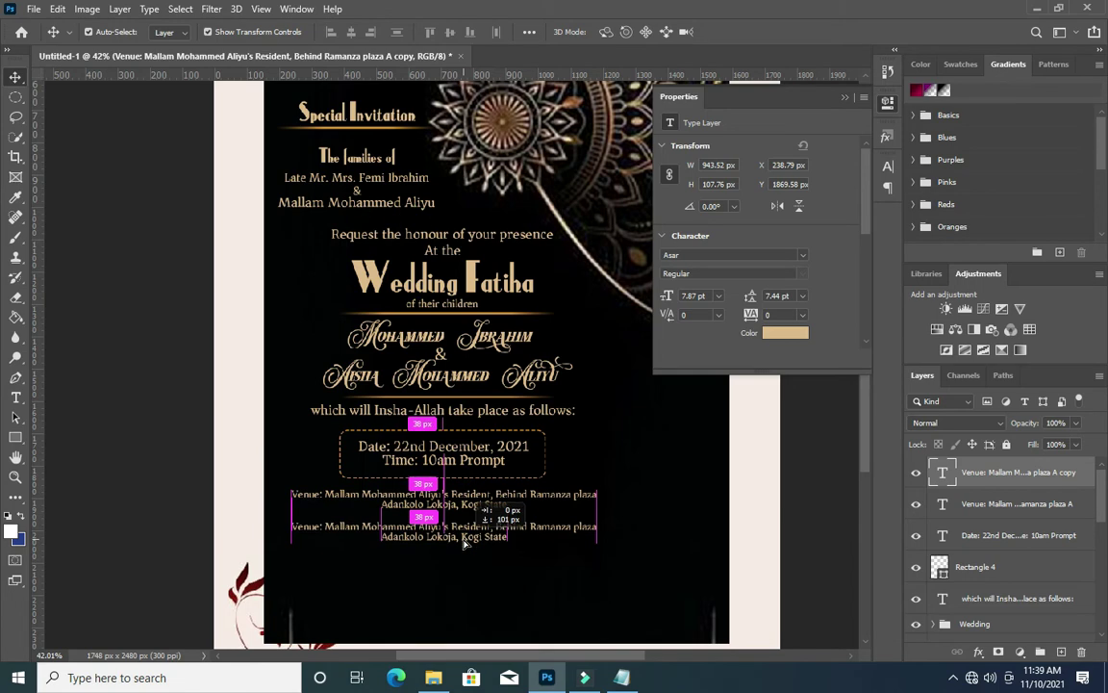
pyautogui.moveTo(465, 544); pyautogui.dragTo(465, 544)
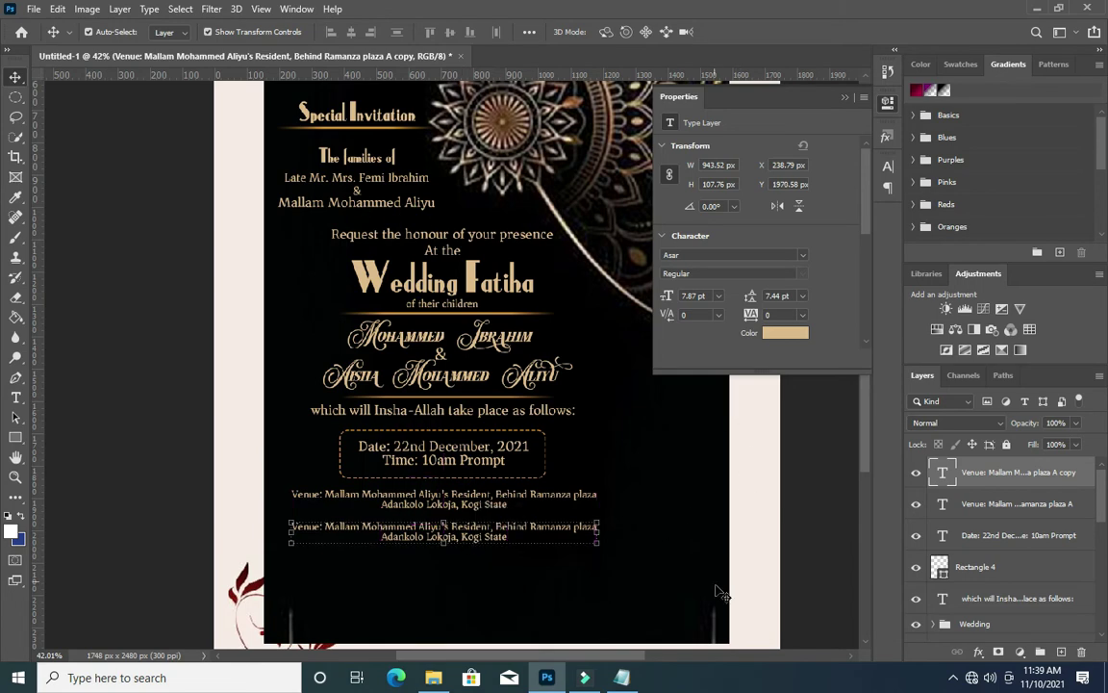
# Copy the 'Reception follows immediately… 500 unit lokoja' lines from the Notepad notes and return to Photoshop.
pyautogui.click(621, 675)
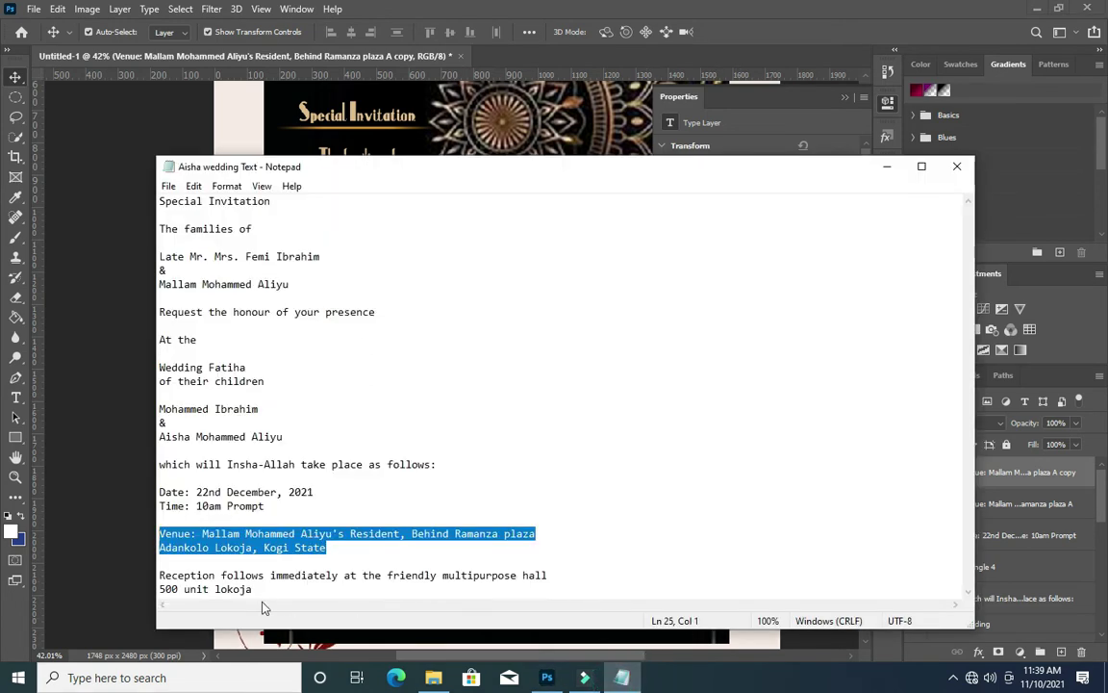
pyautogui.moveTo(256, 589); pyautogui.dragTo(146, 561)
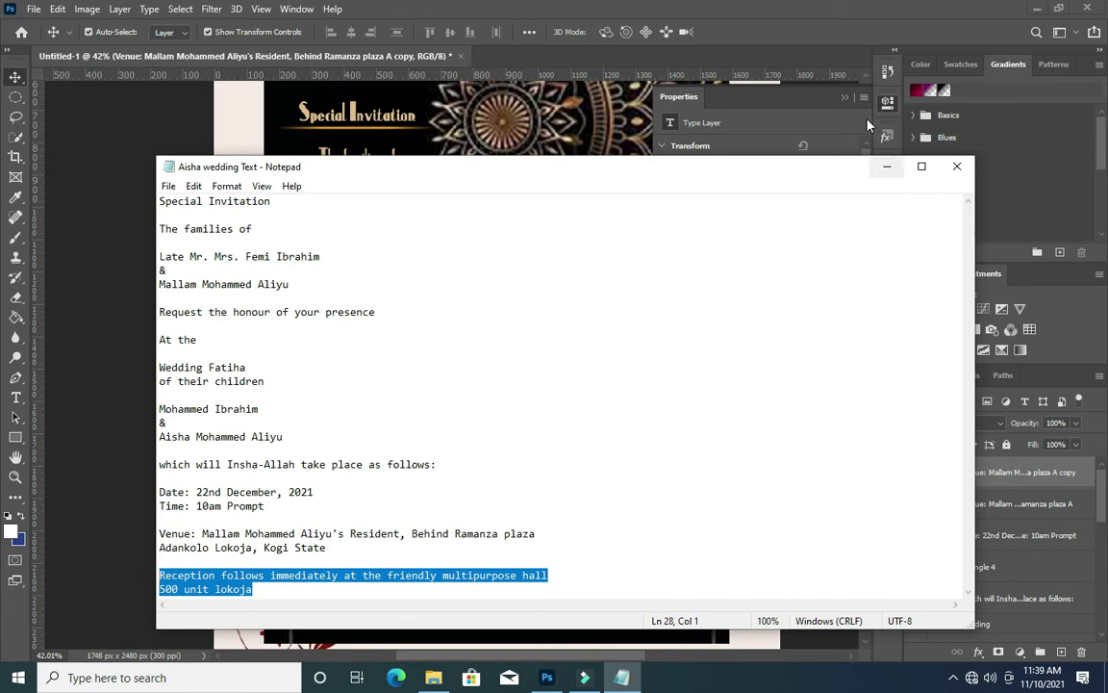
pyautogui.hotkey('alt', 'Tab')
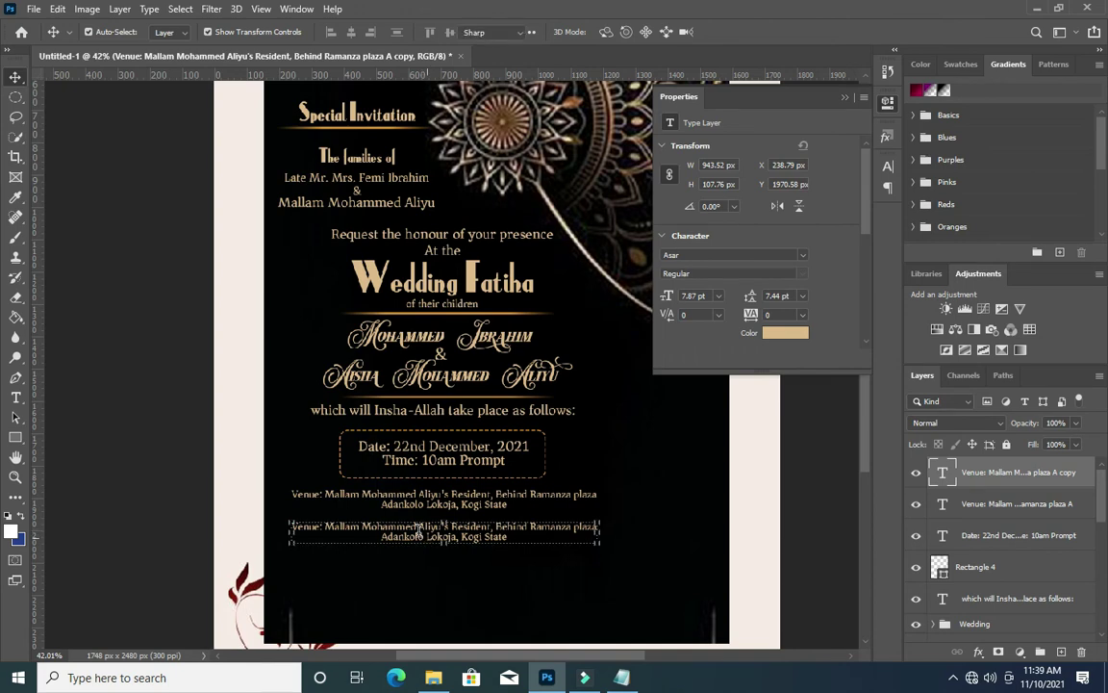
# Replace the duplicated venue text with the pasted Reception lines and commit the edit.
pyautogui.doubleClick(425, 536)
pyautogui.hotkey('ctrl', 'a')
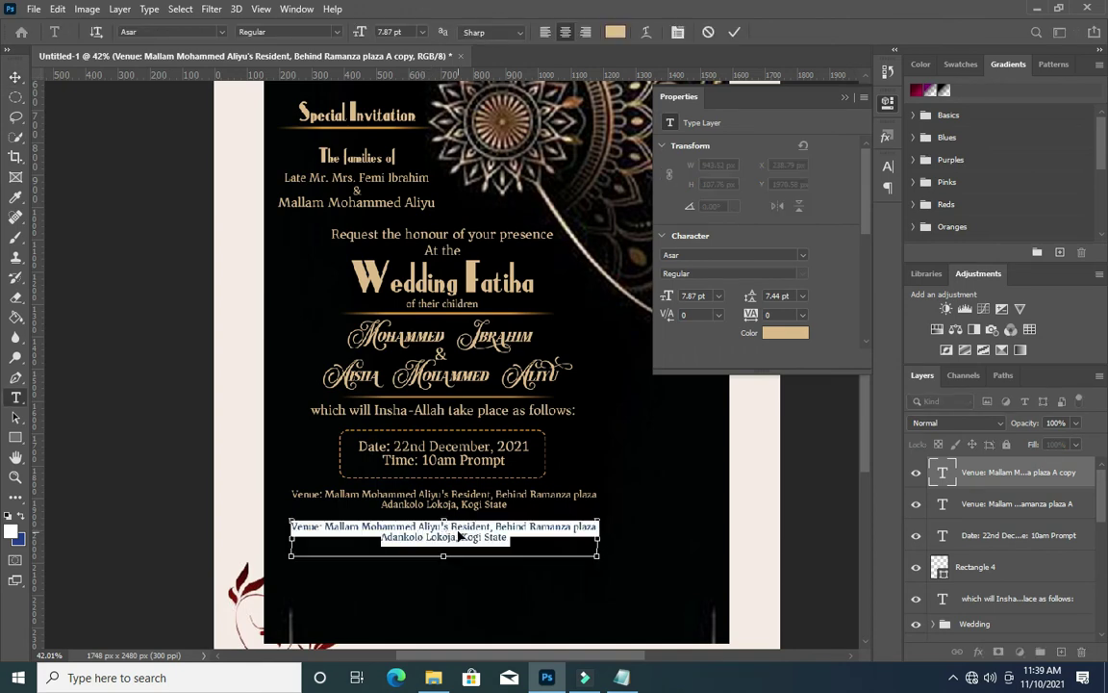
pyautogui.hotkey('ctrl', 'v')
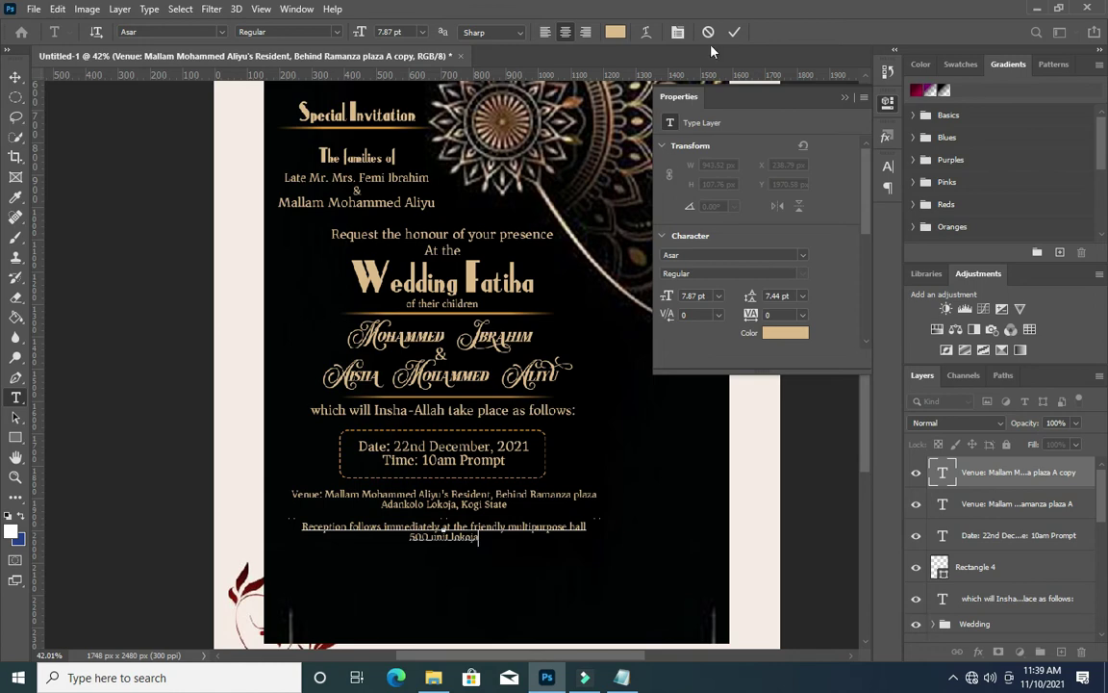
pyautogui.click(736, 33)
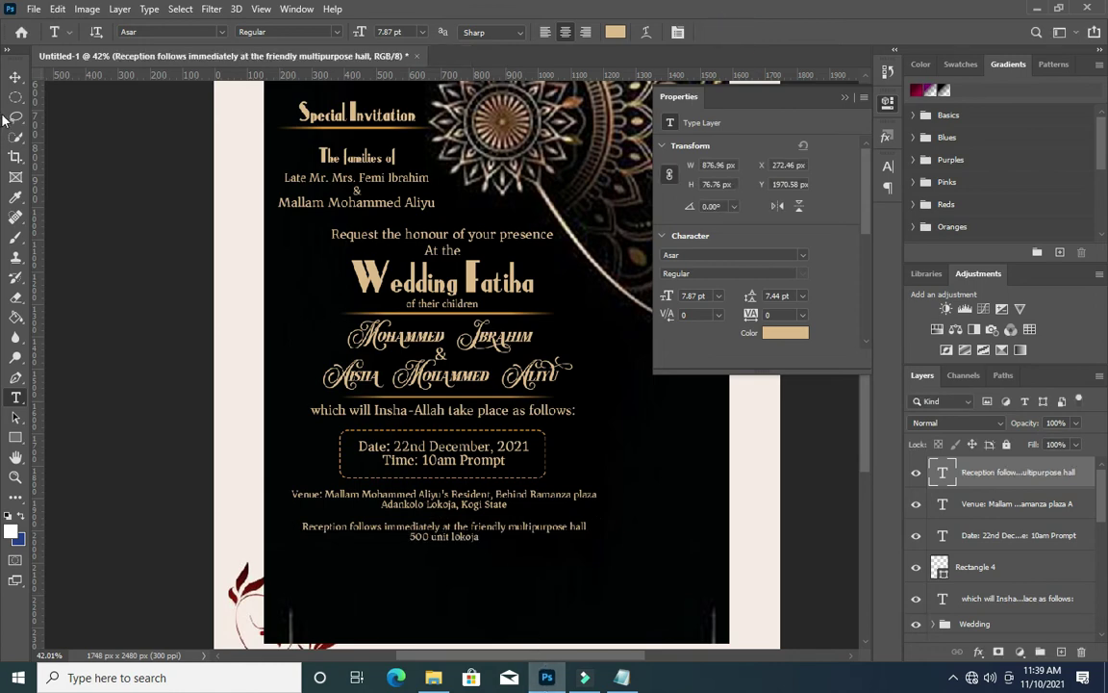
# Zoom out to show the whole invitation and deselect the Reception text layer.
pyautogui.click(16, 76)
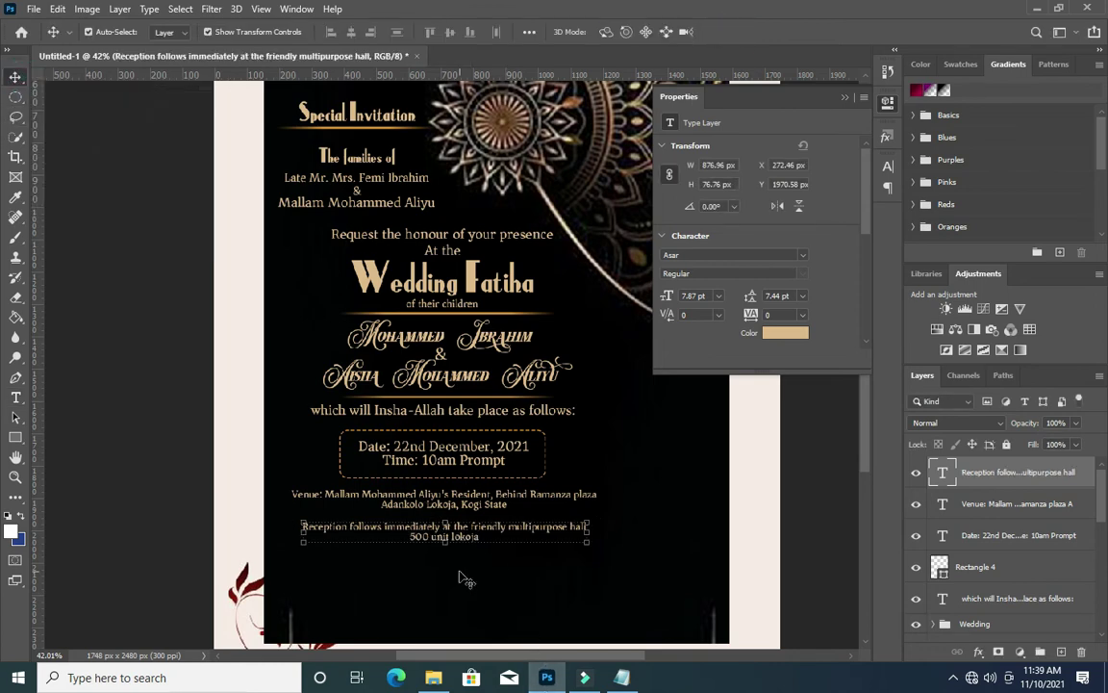
pyautogui.scroll(2, 460, 546)
pyautogui.scroll(2, 482, 529)
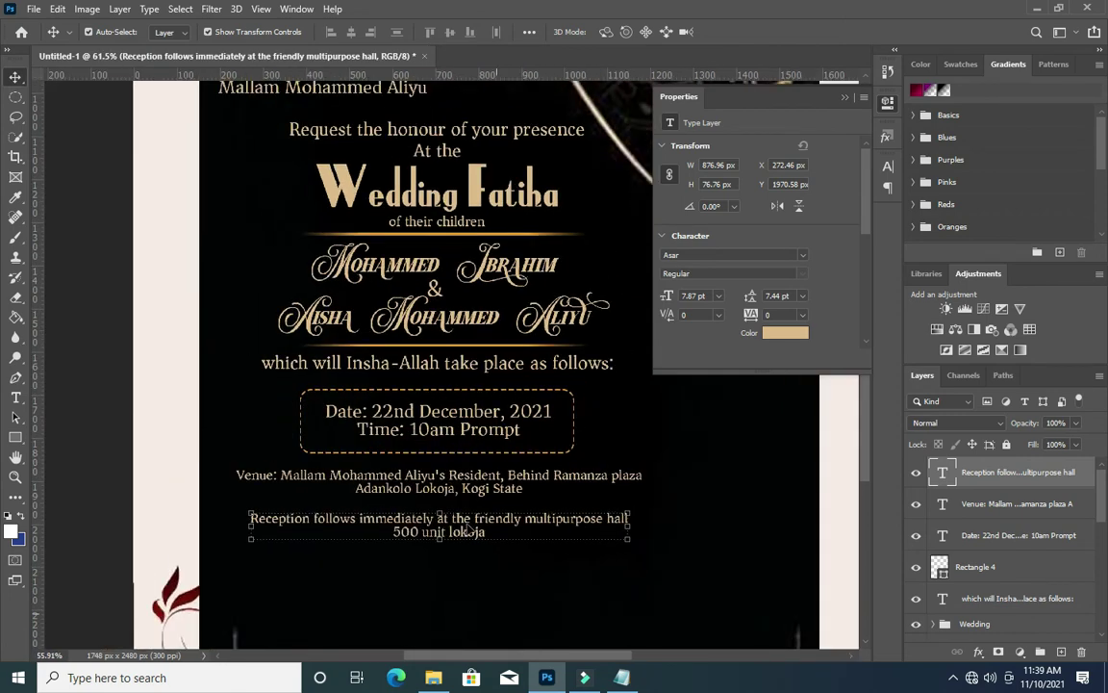
pyautogui.scroll(-3, 498, 518)
pyautogui.scroll(-1, 673, 549)
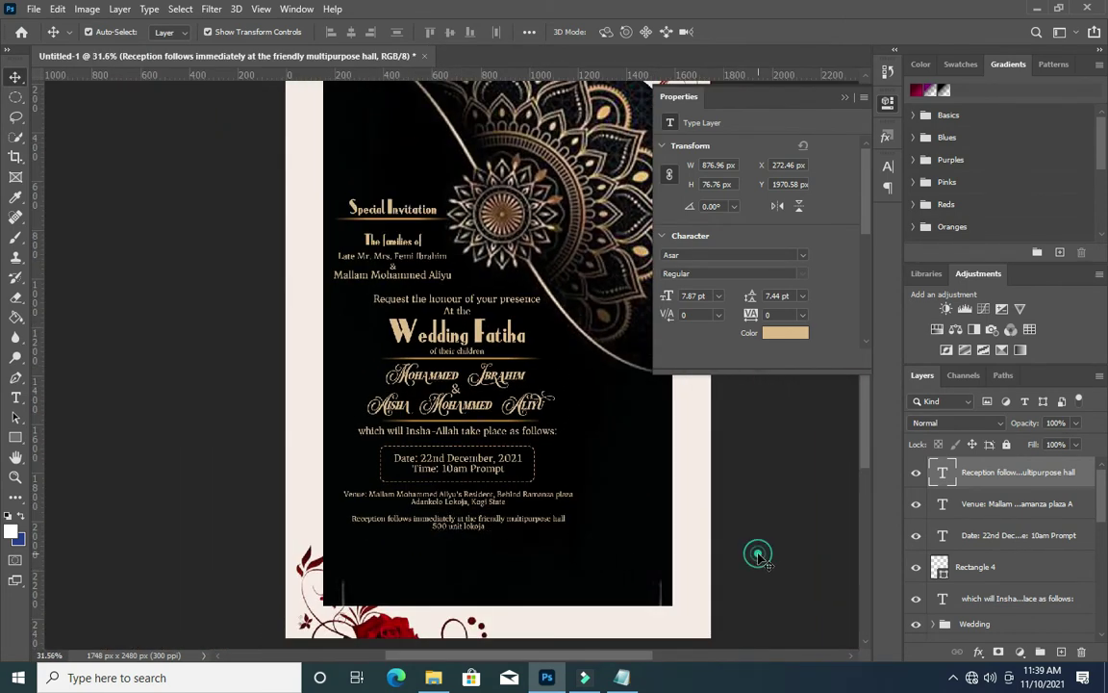
pyautogui.click(712, 556)
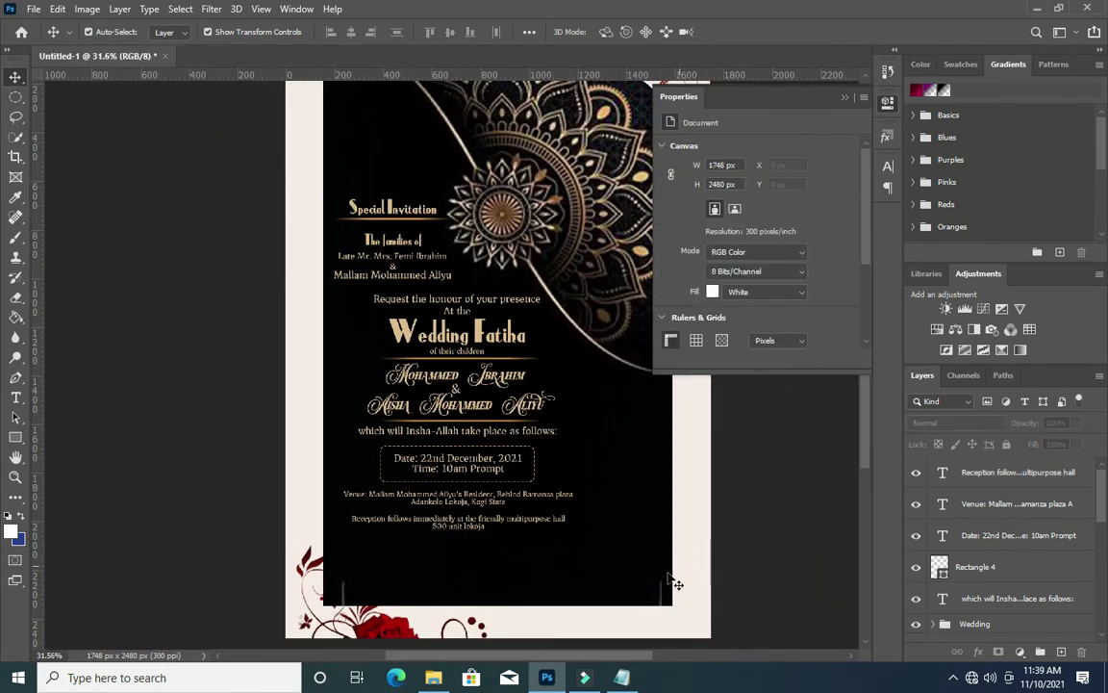
# Place mosque_PNG31 from the Aisha wedding folder, scaled to about 10% near the reception lines.
pyautogui.click(433, 678)
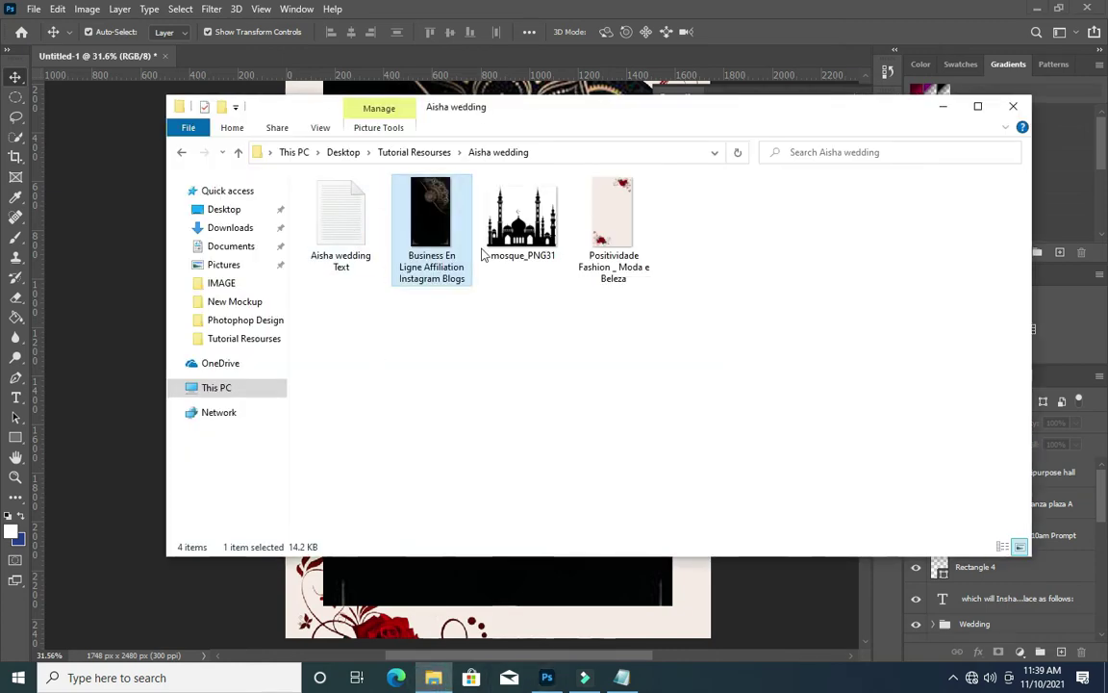
pyautogui.moveTo(520, 216); pyautogui.dragTo(274, 544)
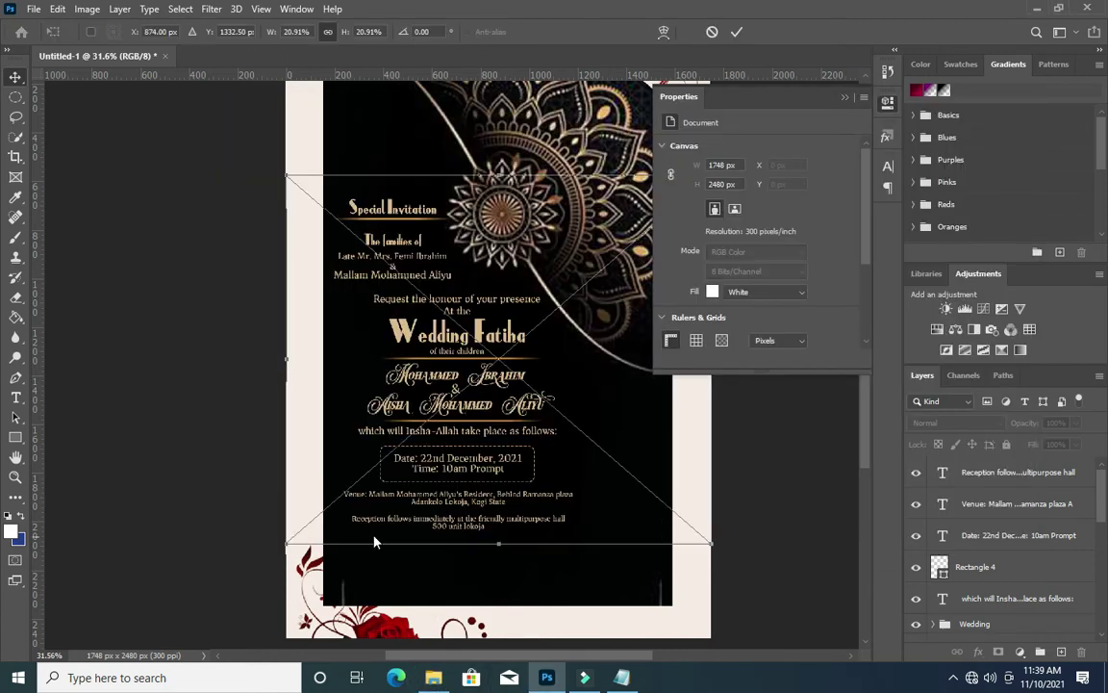
pyautogui.click(844, 97)
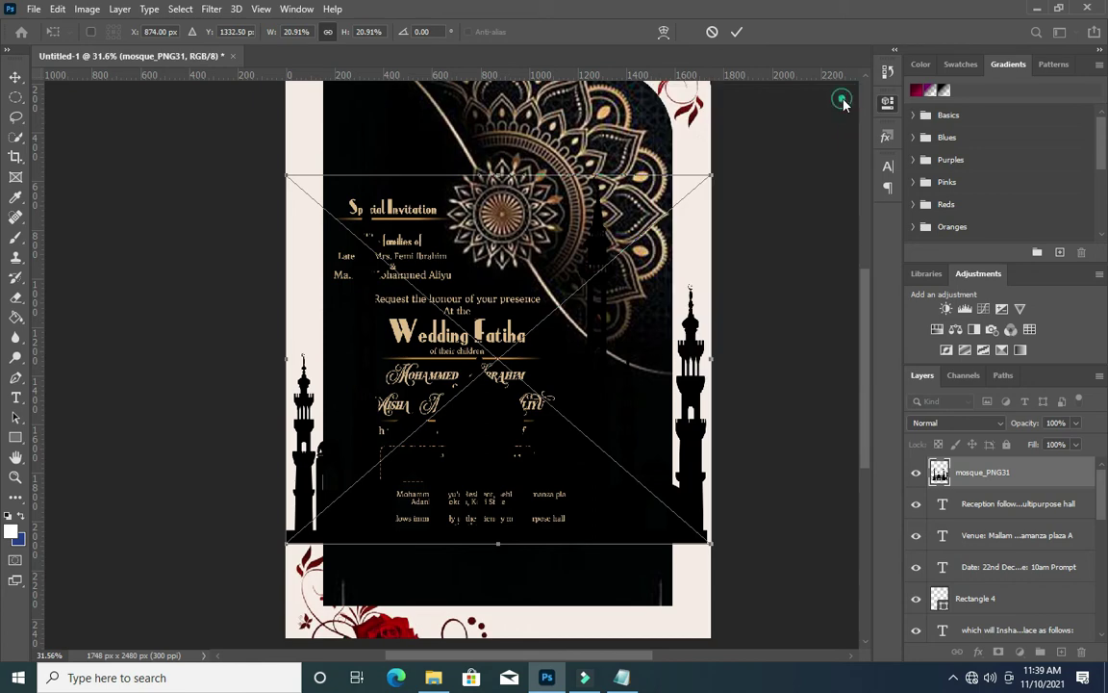
pyautogui.moveTo(714, 176); pyautogui.dragTo(518, 343)
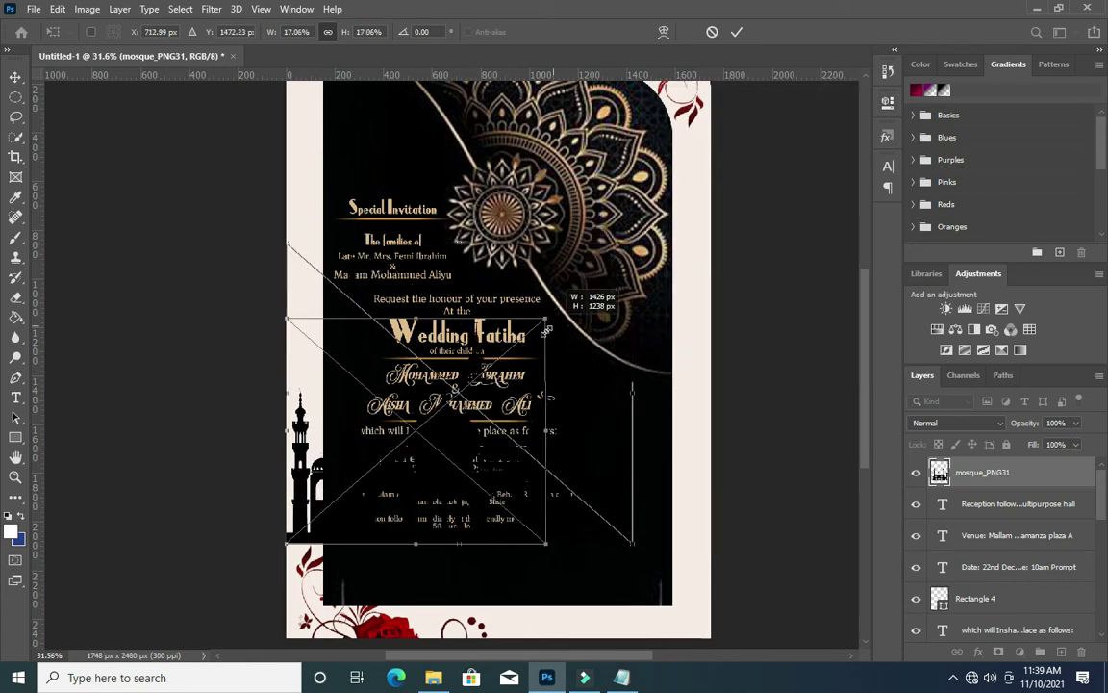
pyautogui.moveTo(396, 479); pyautogui.dragTo(524, 525)
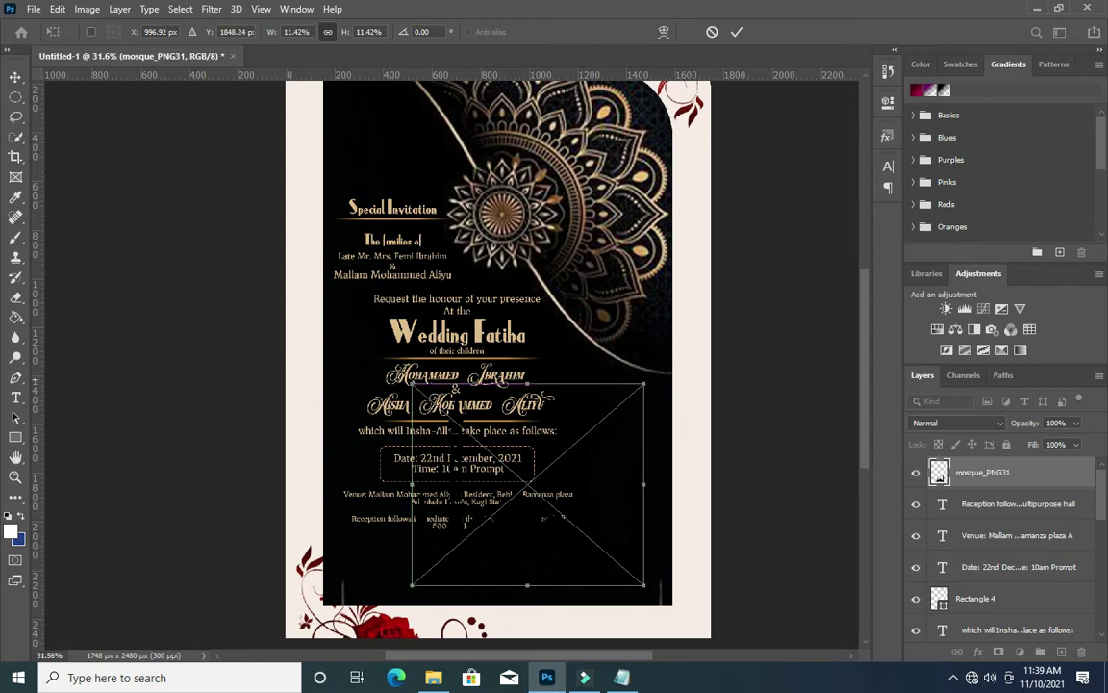
pyautogui.moveTo(412, 384); pyautogui.dragTo(437, 407)
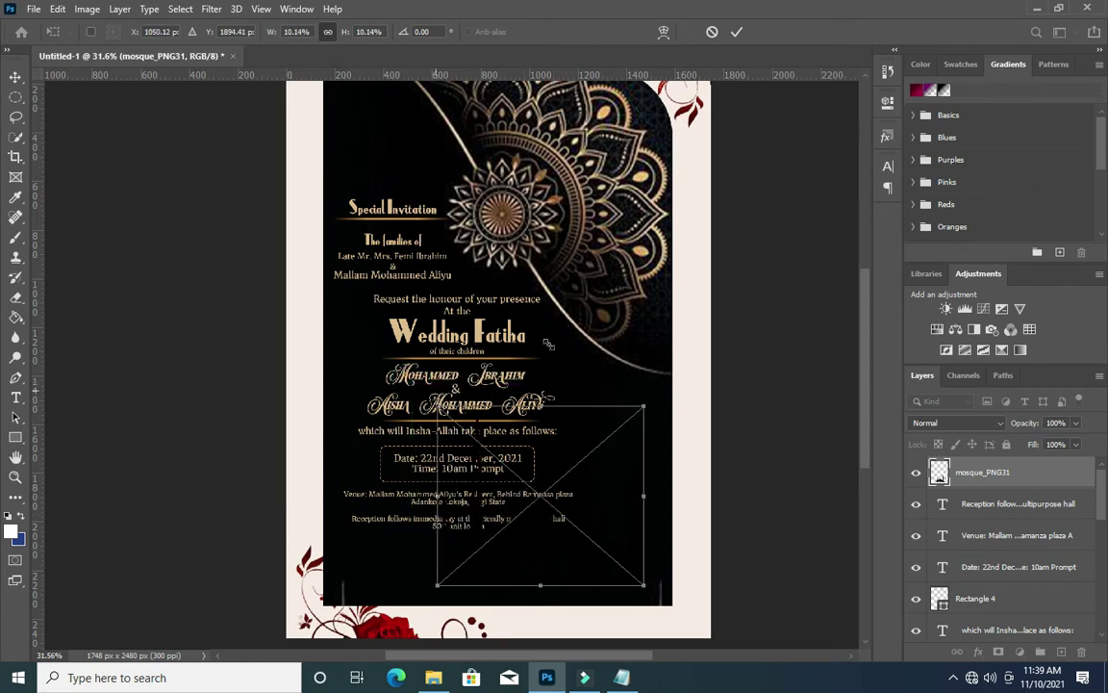
pyautogui.click(735, 32)
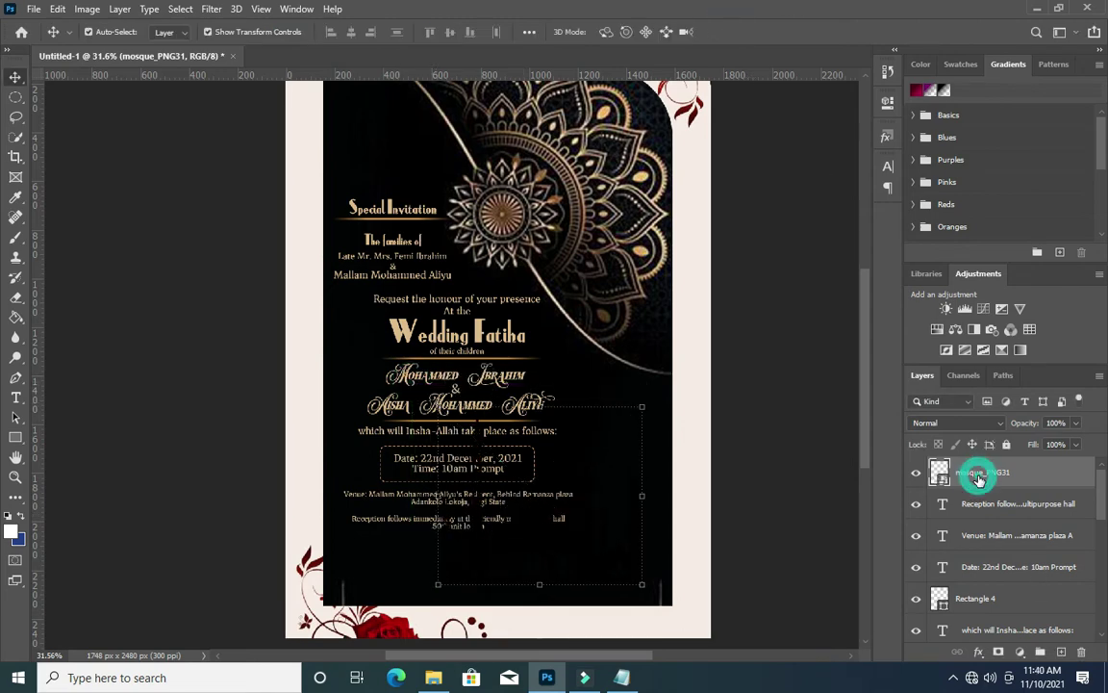
# Rasterize the mosque layer and nudge it toward the bottom-right corner.
pyautogui.rightClick(979, 481)
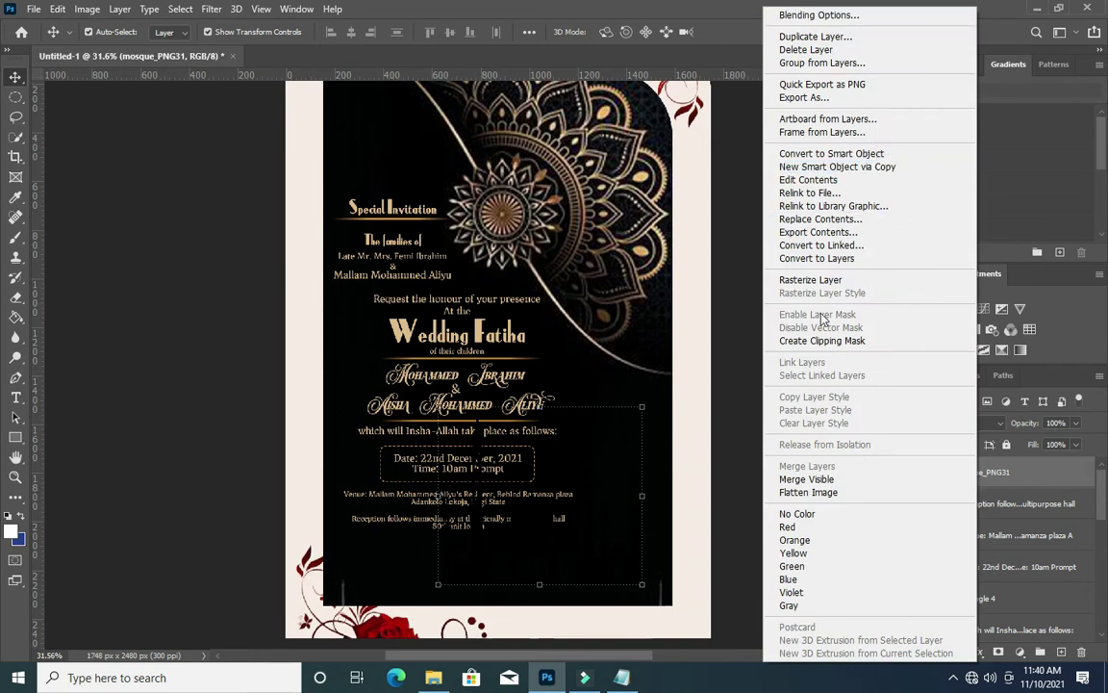
pyautogui.click(815, 281)
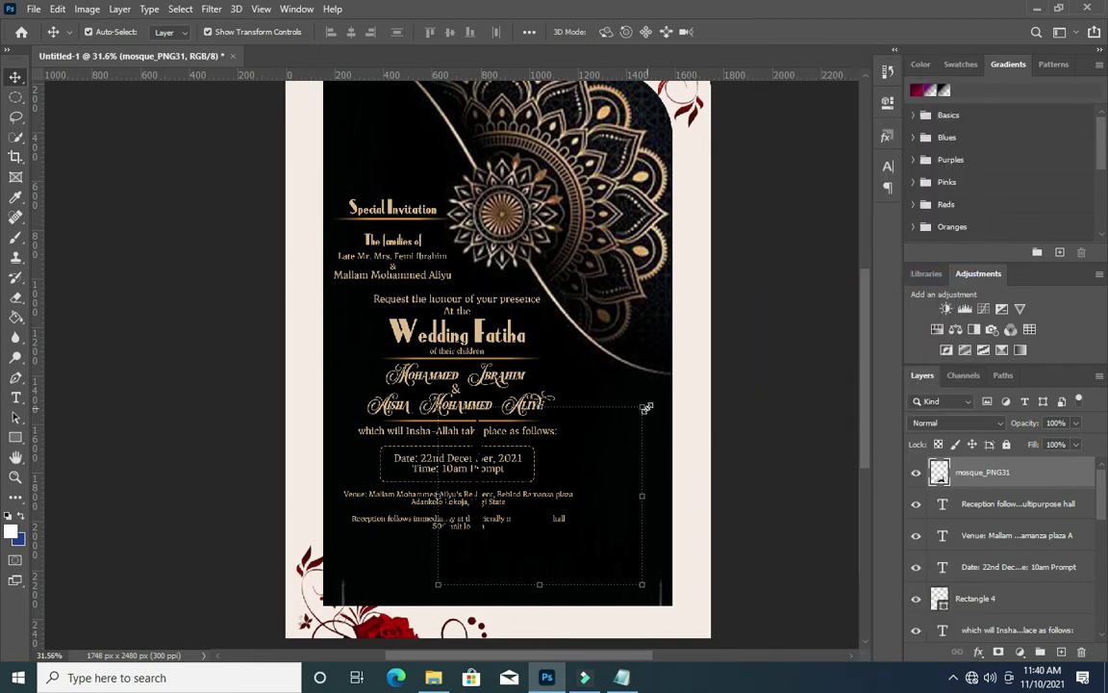
pyautogui.moveTo(644, 408); pyautogui.dragTo(636, 414)
pyautogui.moveTo(602, 490); pyautogui.dragTo(702, 496)
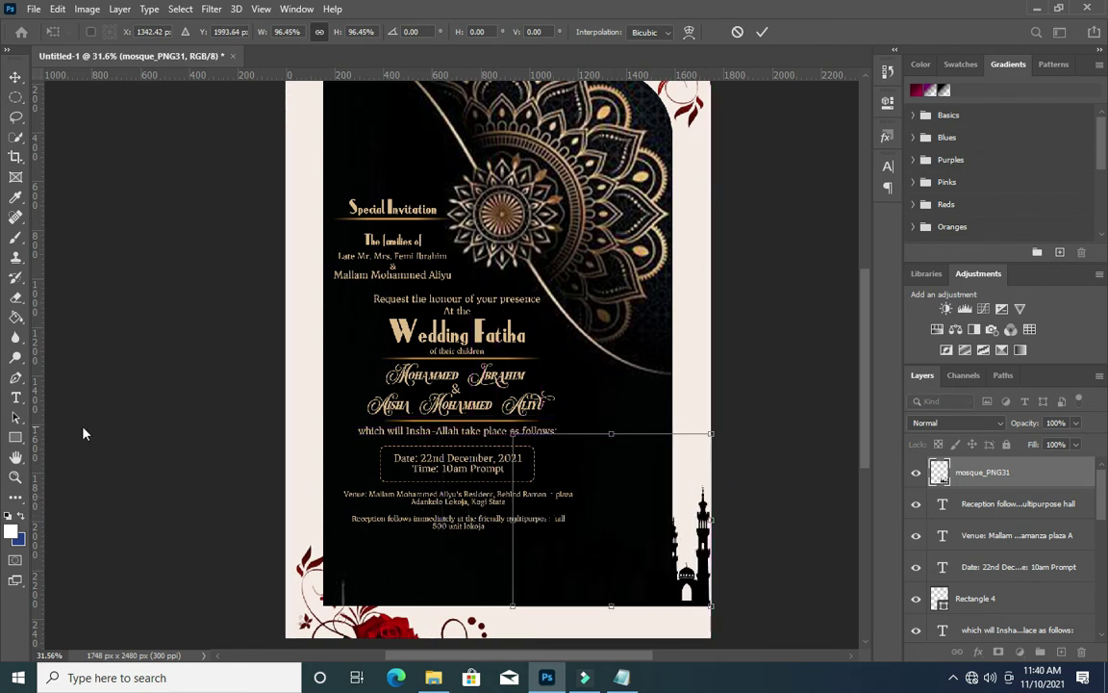
pyautogui.click(763, 33)
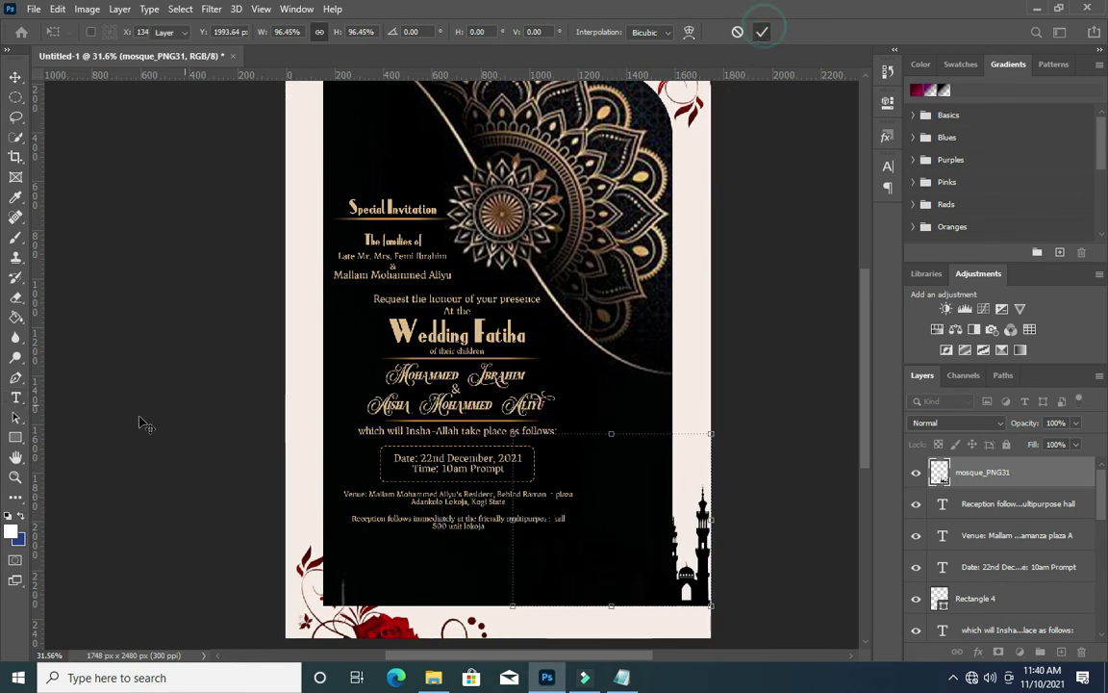
# Fill the mosque silhouette with near-white using the Paint Bucket, then shift it into place.
pyautogui.click(15, 311)
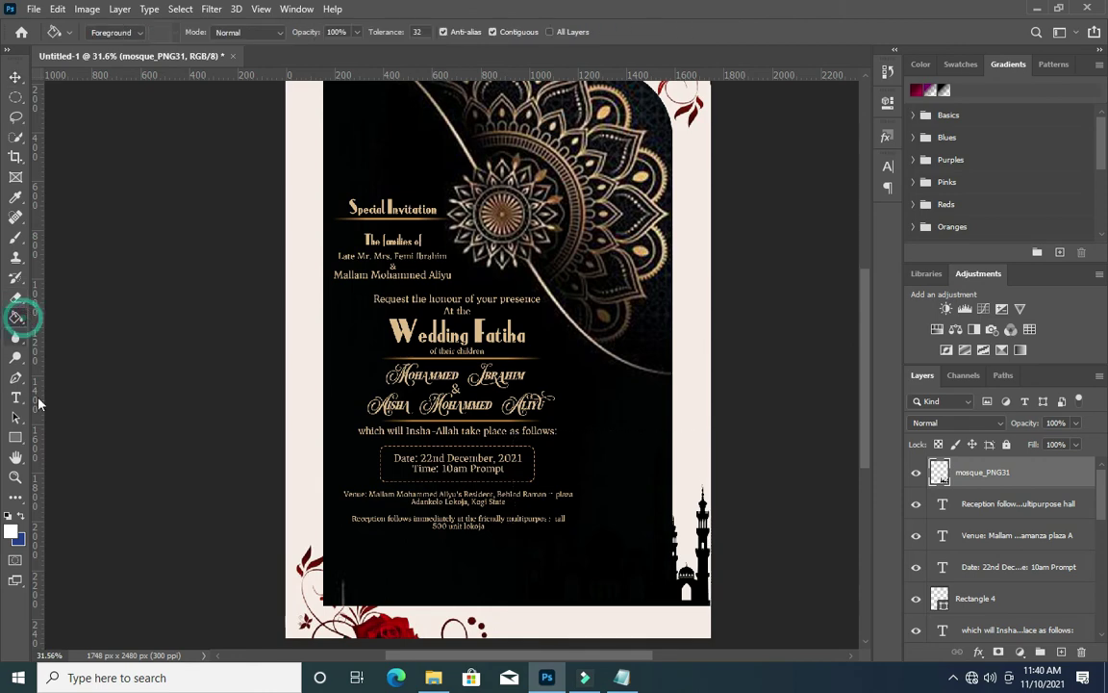
pyautogui.click(13, 528)
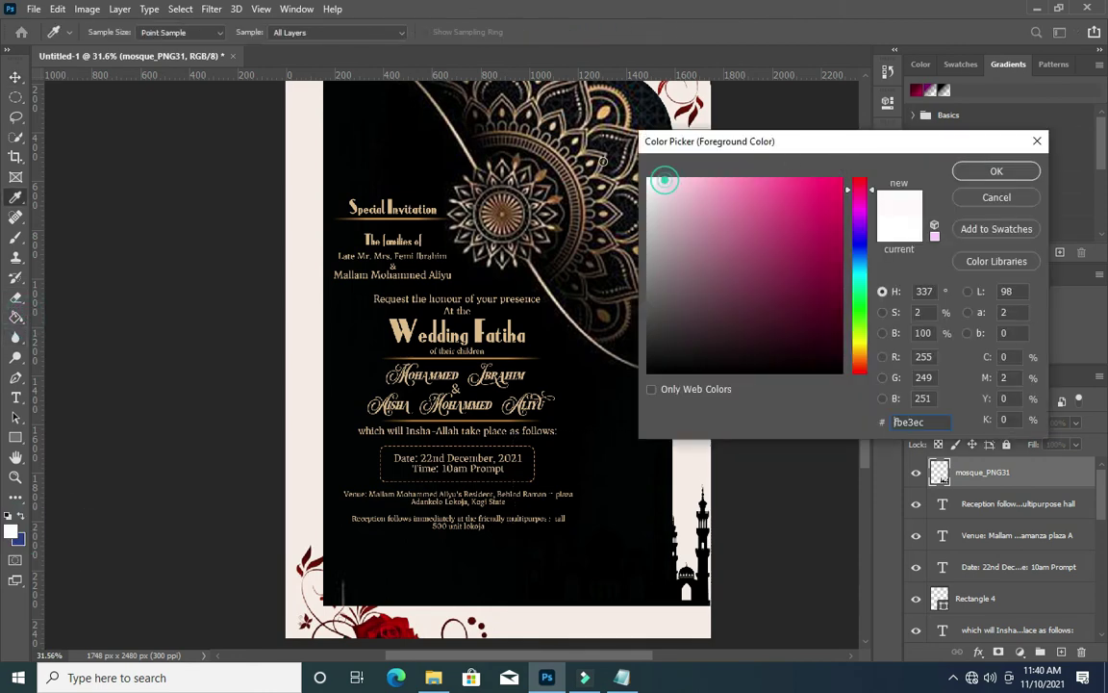
pyautogui.click(996, 171)
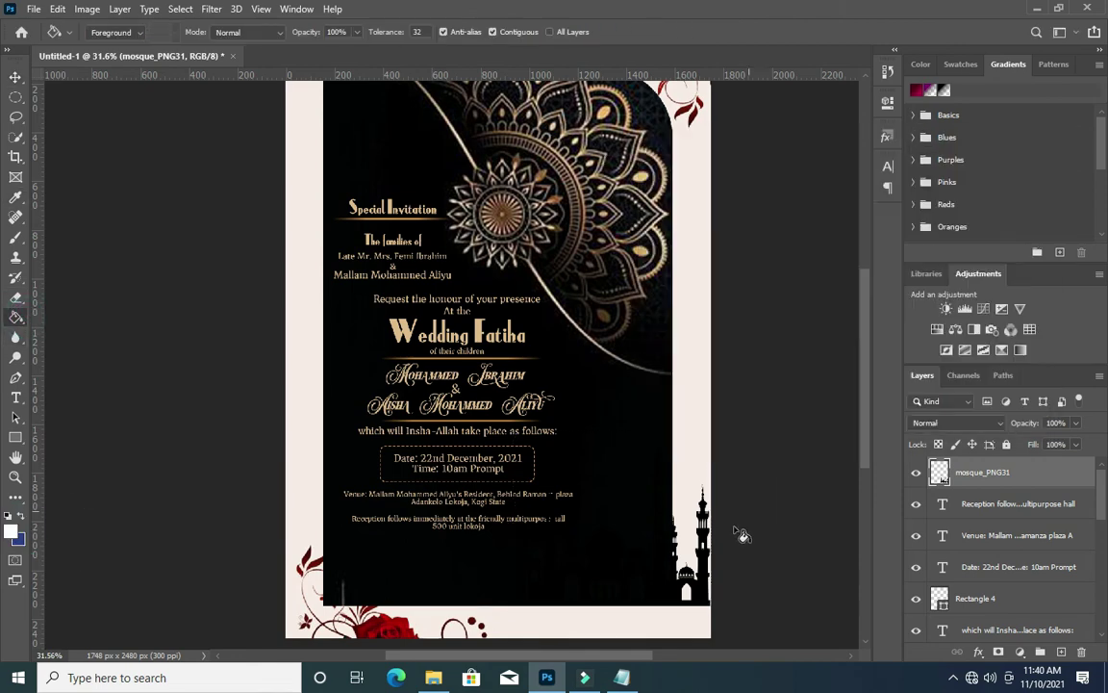
pyautogui.click(701, 576)
pyautogui.press('v')
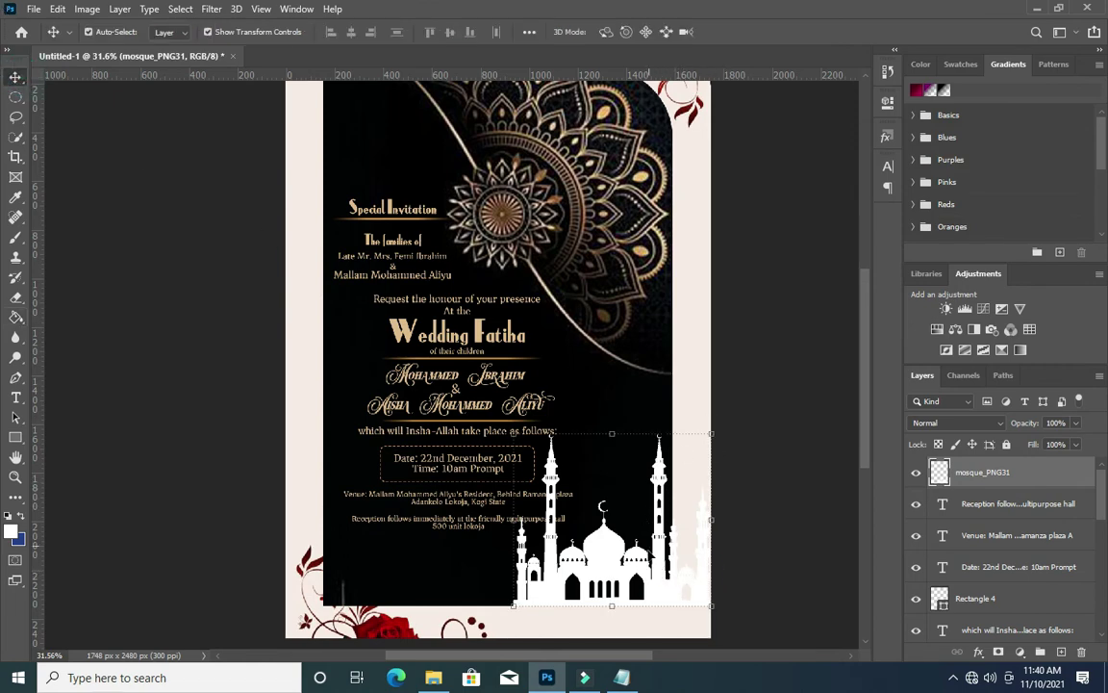
pyautogui.moveTo(673, 578); pyautogui.dragTo(759, 594)
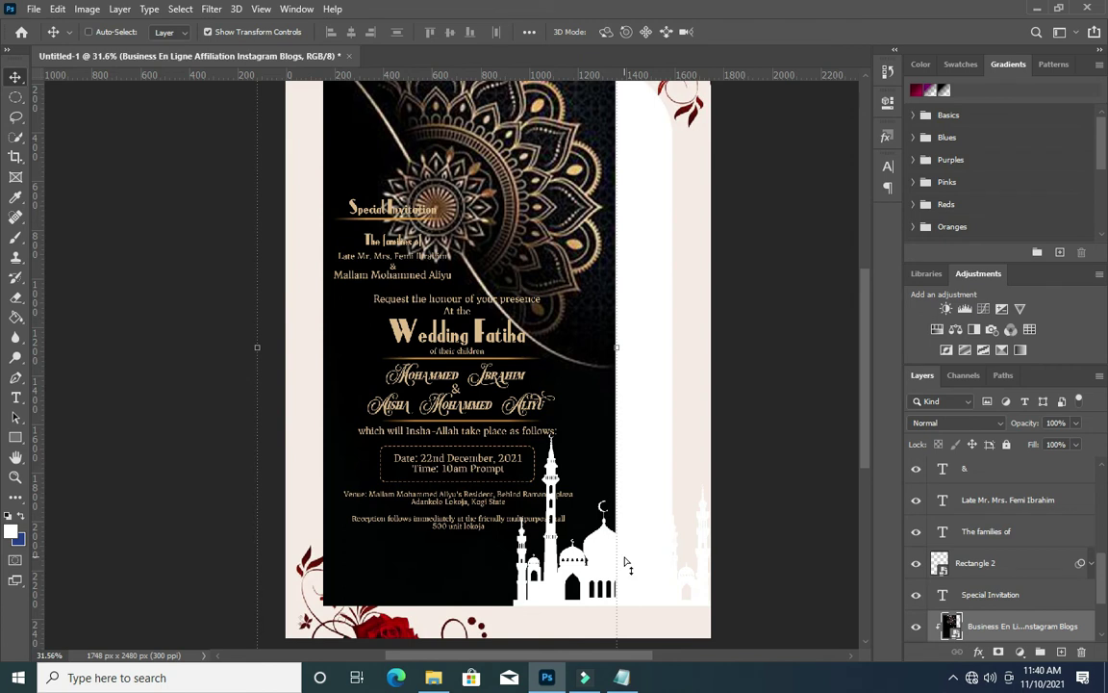
# Scale the white mosque down to 57% into the black panel's bottom-right corner.
pyautogui.click(674, 500)
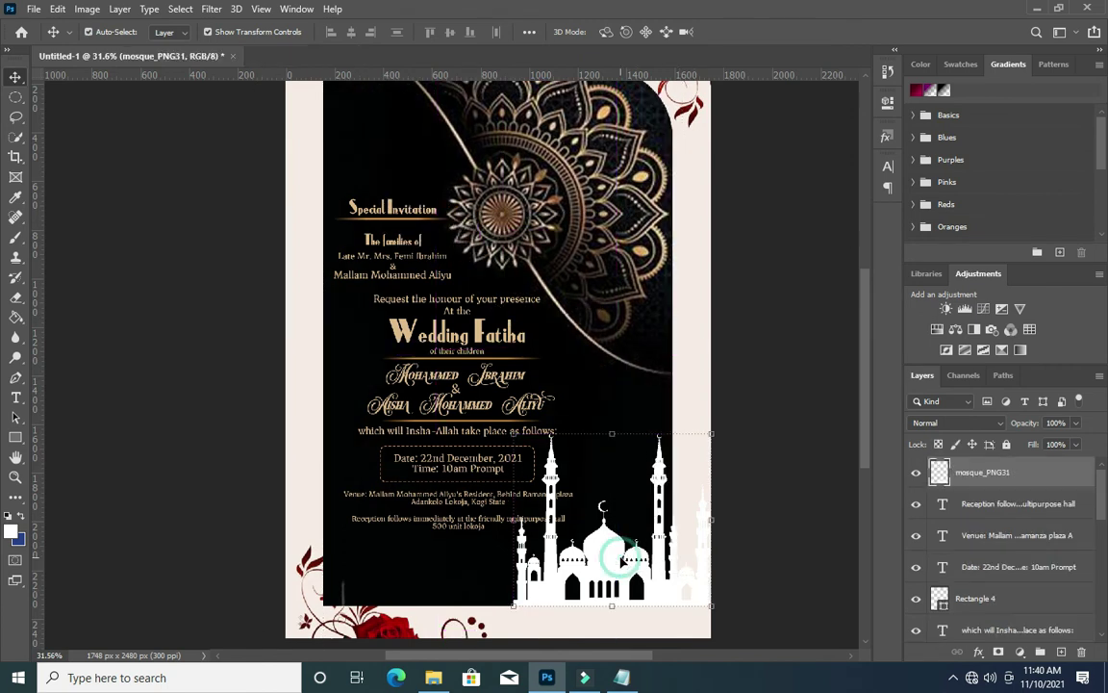
pyautogui.hotkey('ctrl', 't')
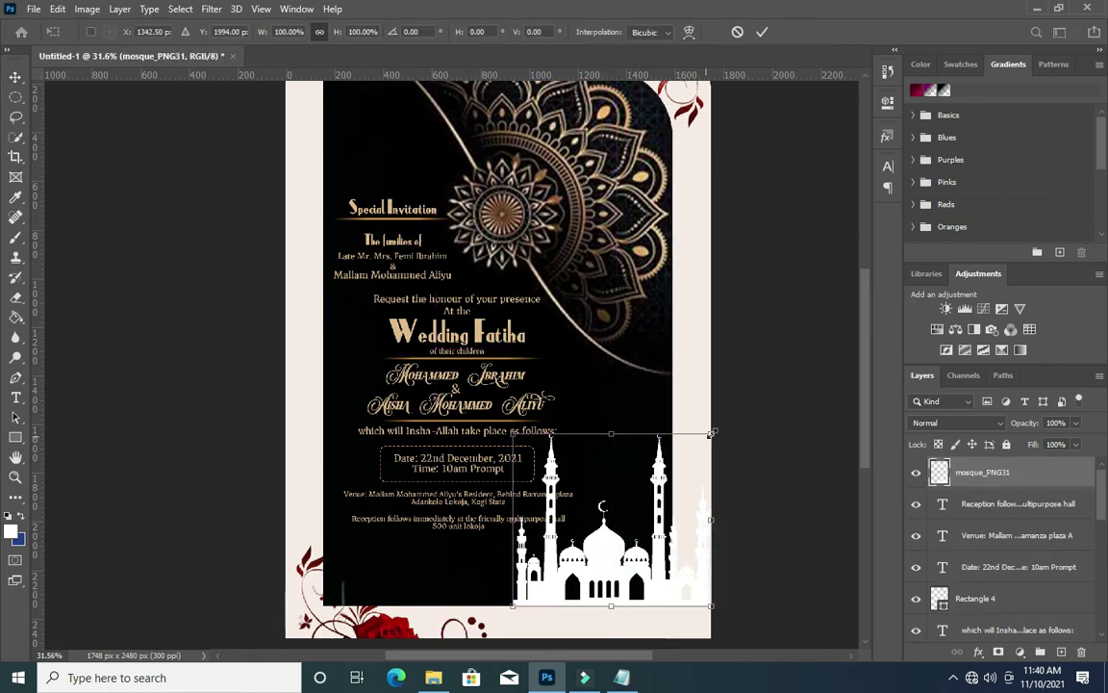
pyautogui.moveTo(712, 431); pyautogui.dragTo(664, 456)
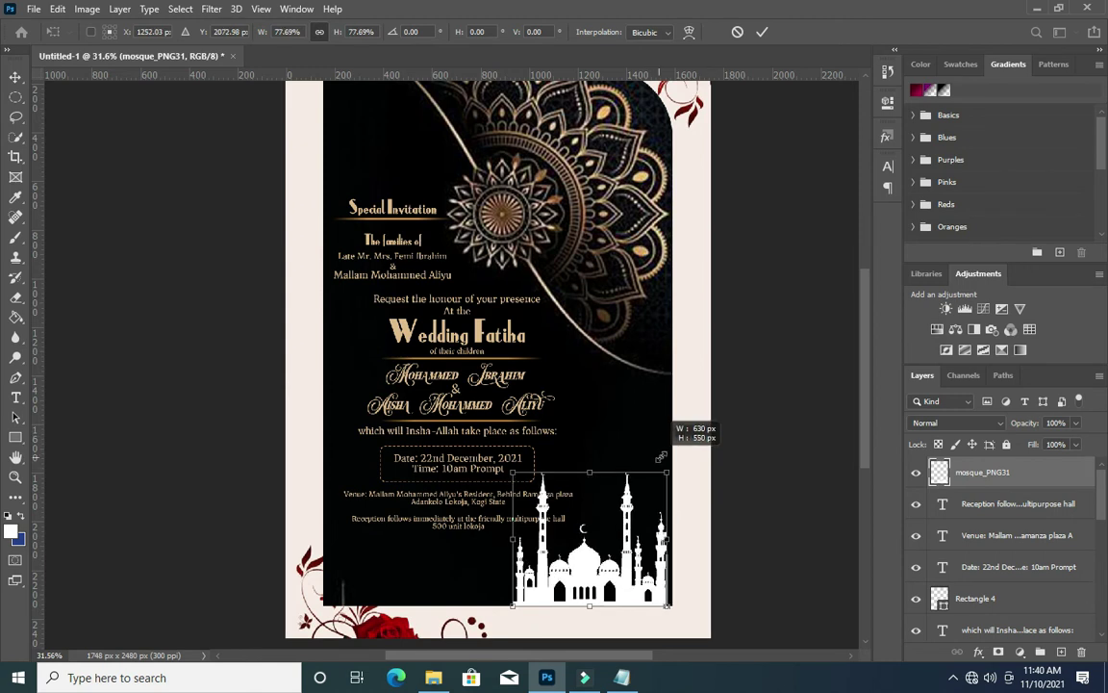
pyautogui.moveTo(663, 456); pyautogui.dragTo(666, 454)
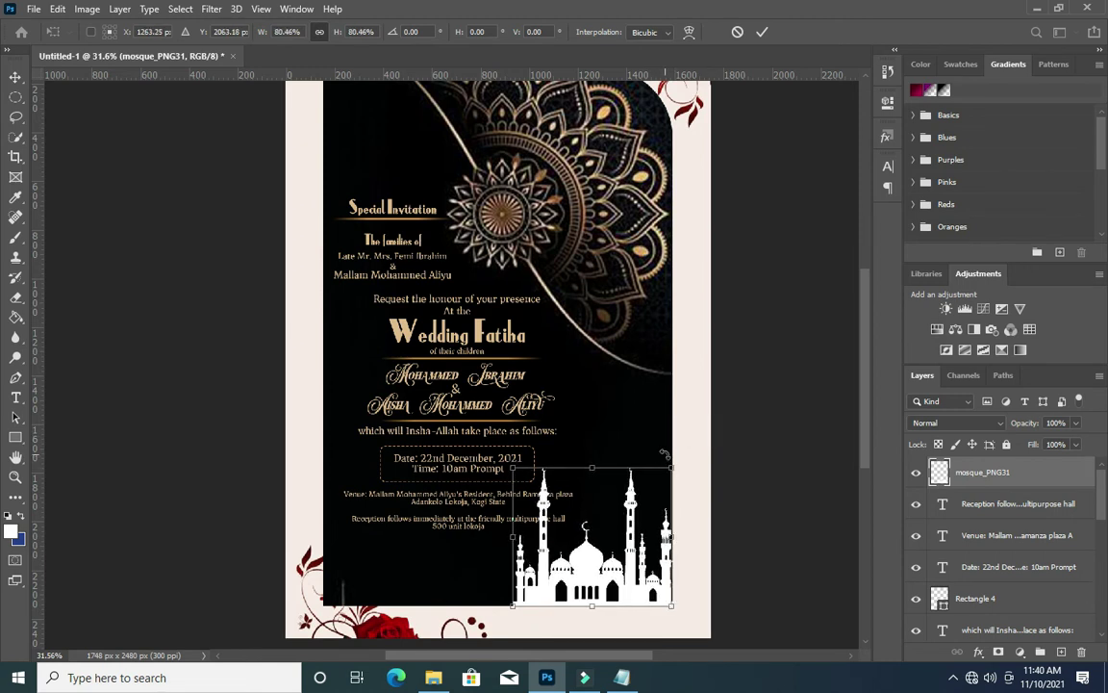
pyautogui.moveTo(512, 468); pyautogui.dragTo(574, 494)
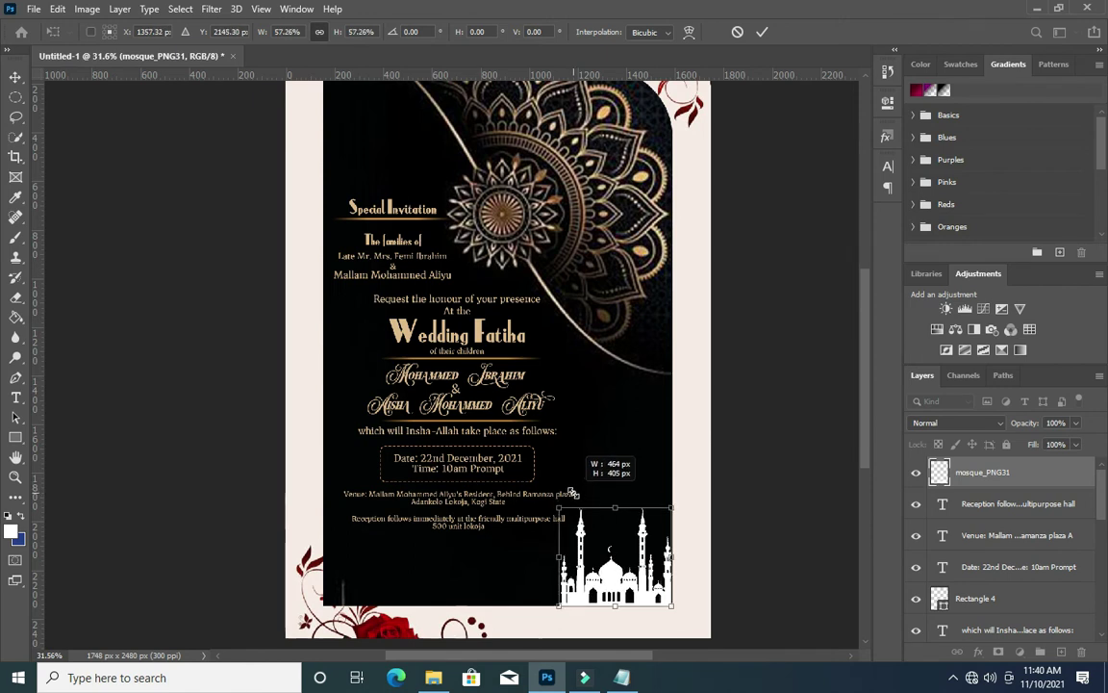
pyautogui.moveTo(574, 493); pyautogui.dragTo(574, 493)
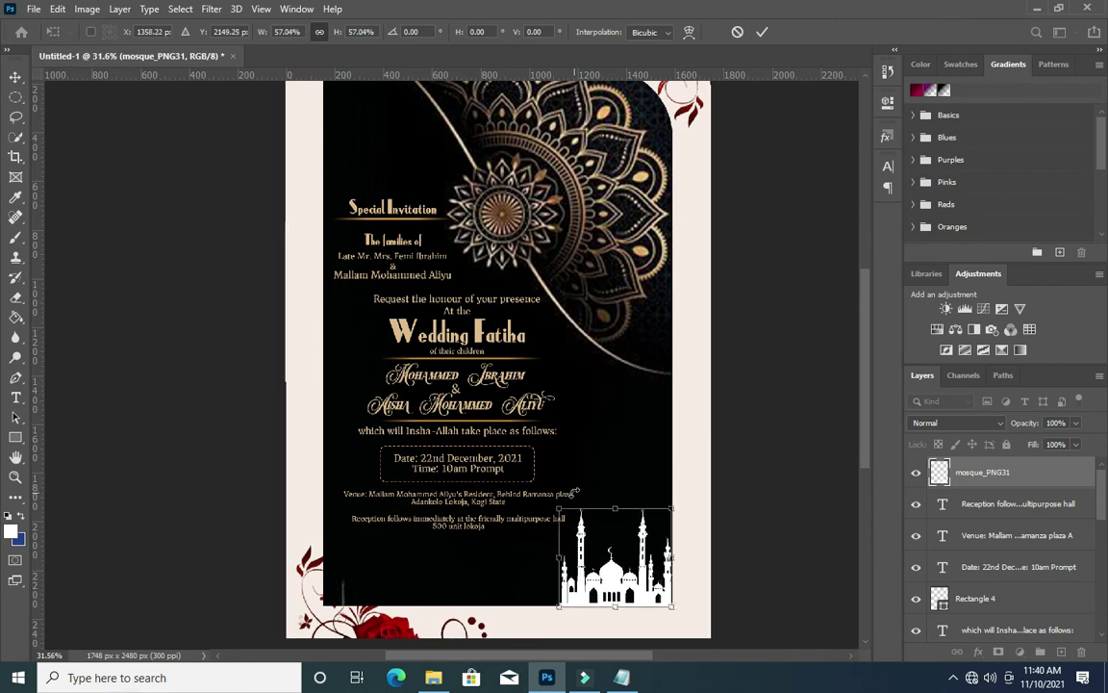
pyautogui.click(762, 32)
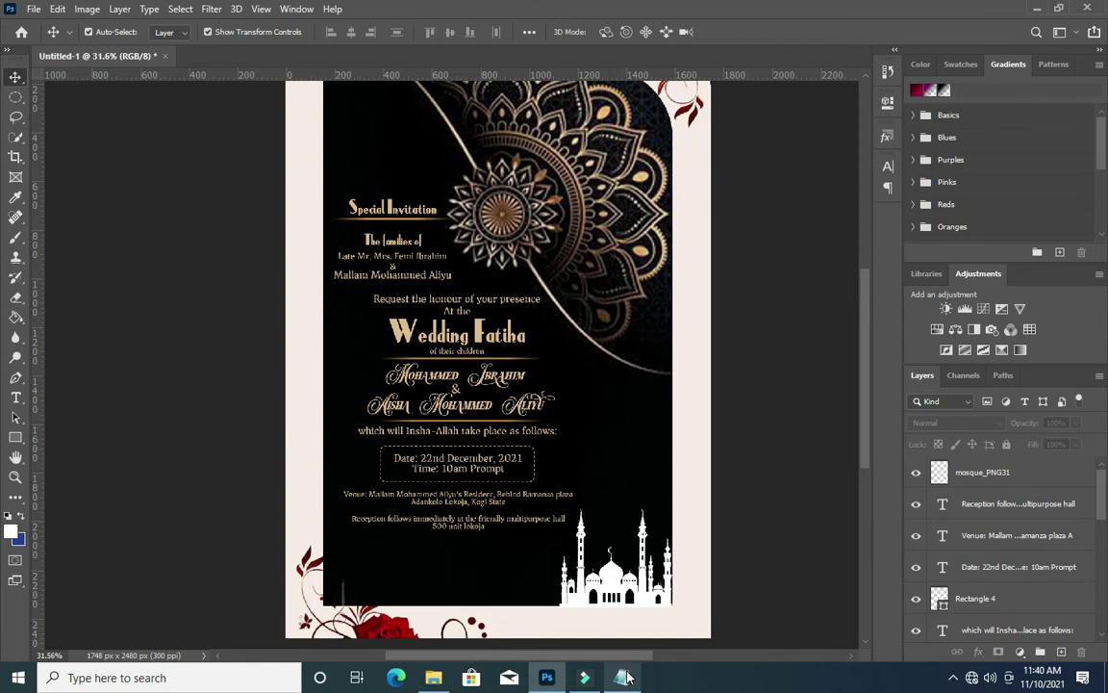
pyautogui.moveTo(622, 678)
pyautogui.click(539, 524)
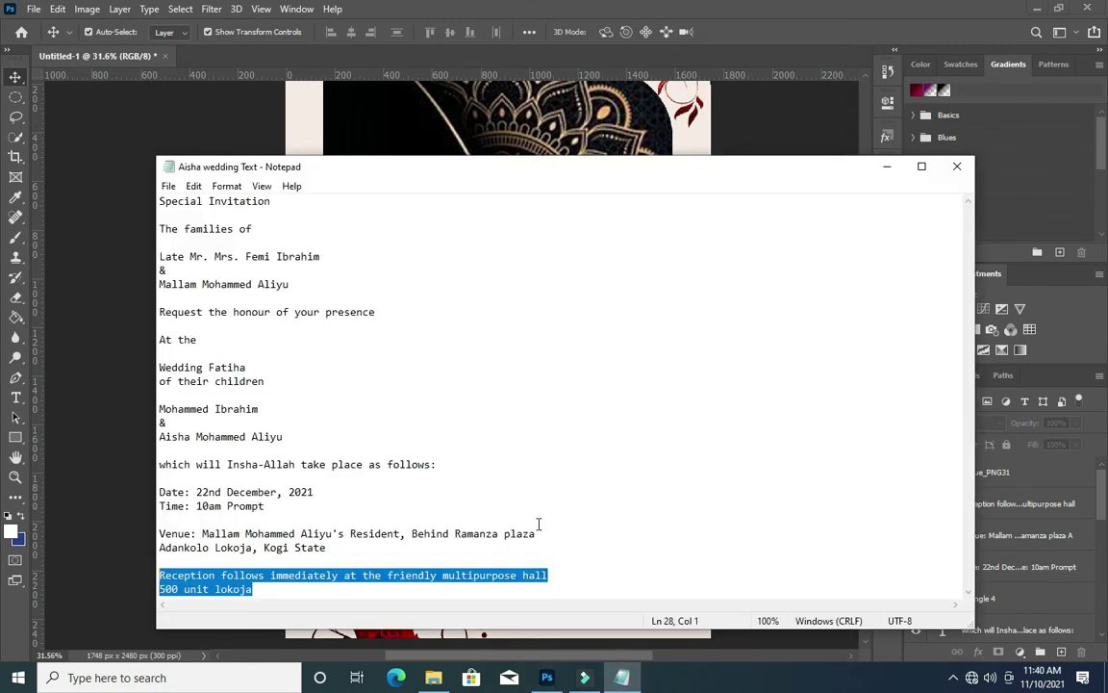
# Draw a thin vertical gold-orange bar near the card's lower left.
pyautogui.click(888, 167)
pyautogui.scroll(1, 448, 558)
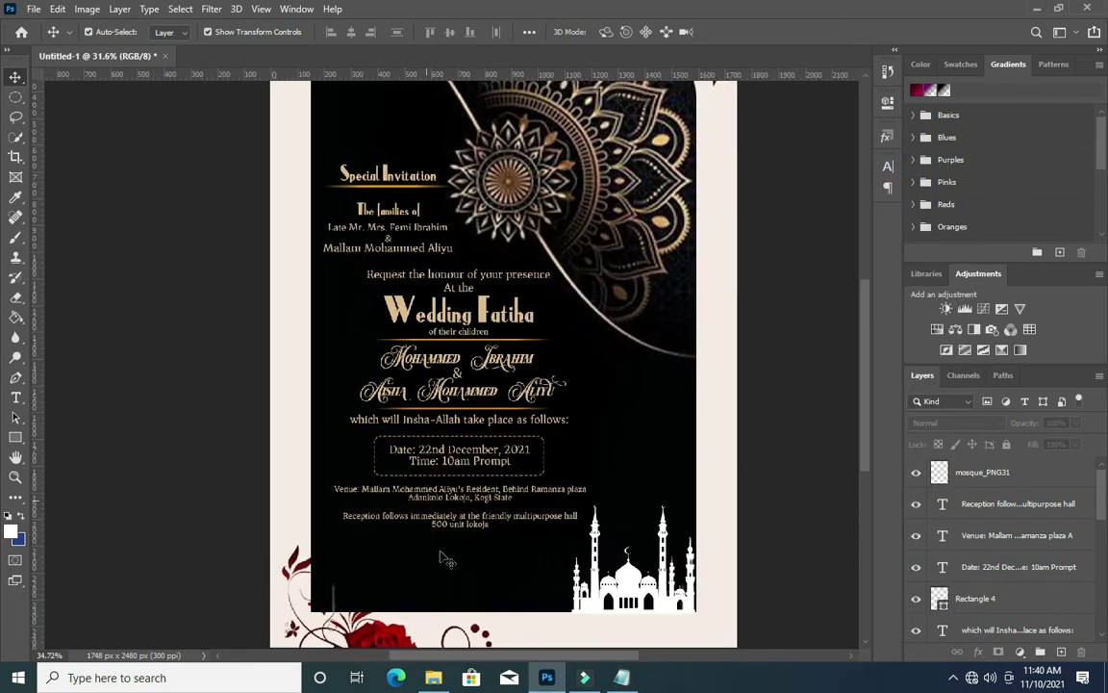
pyautogui.scroll(3, 447, 558)
pyautogui.click(15, 437)
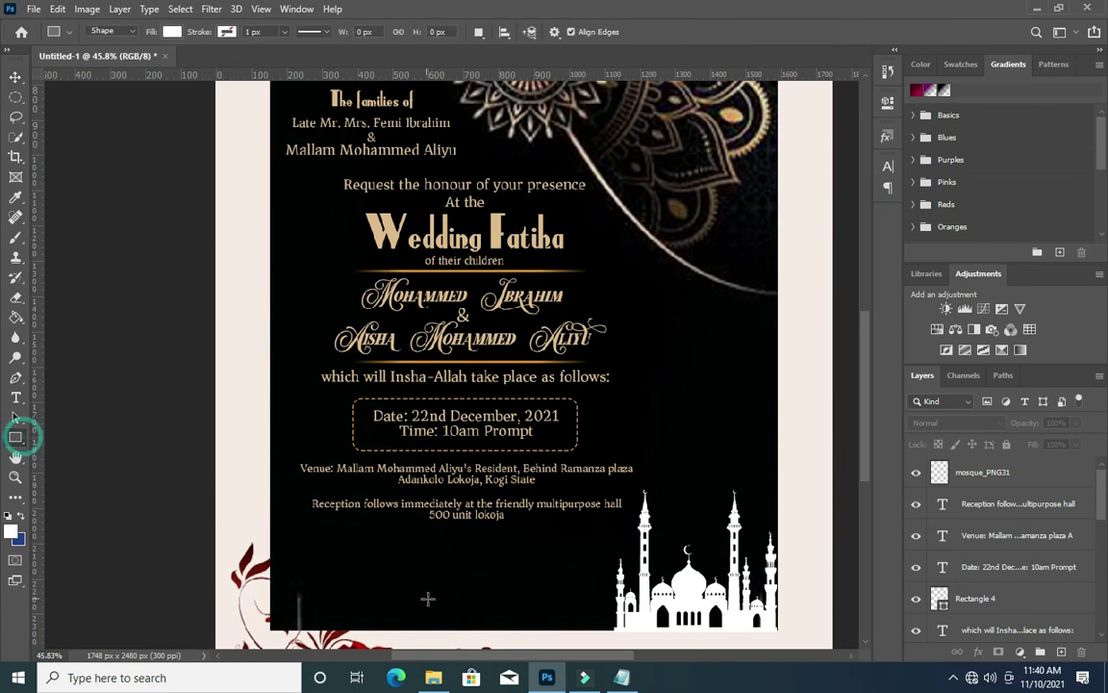
pyautogui.scroll(2, 359, 532)
pyautogui.scroll(1, 339, 539)
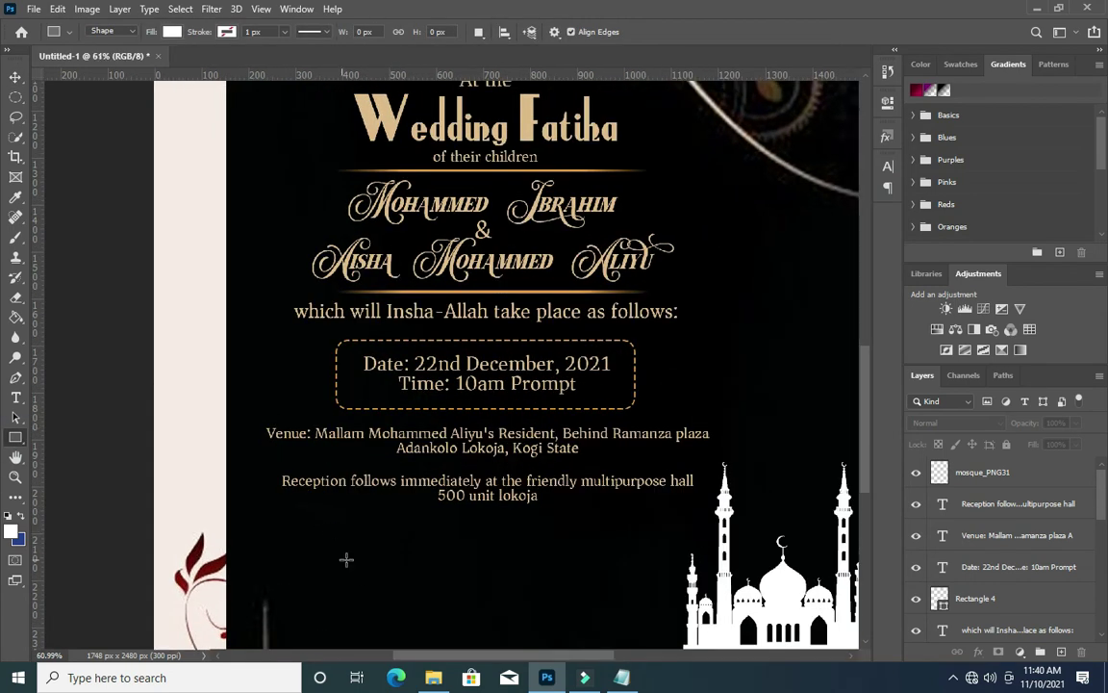
pyautogui.moveTo(343, 548); pyautogui.dragTo(345, 623)
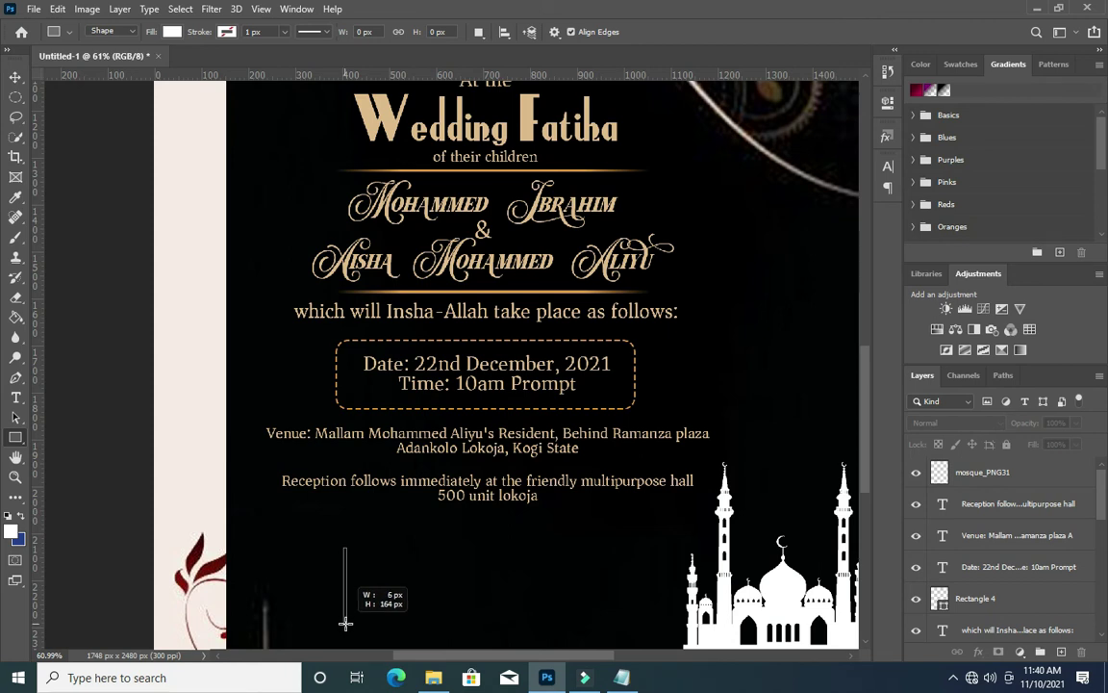
pyautogui.moveTo(345, 623); pyautogui.dragTo(347, 624)
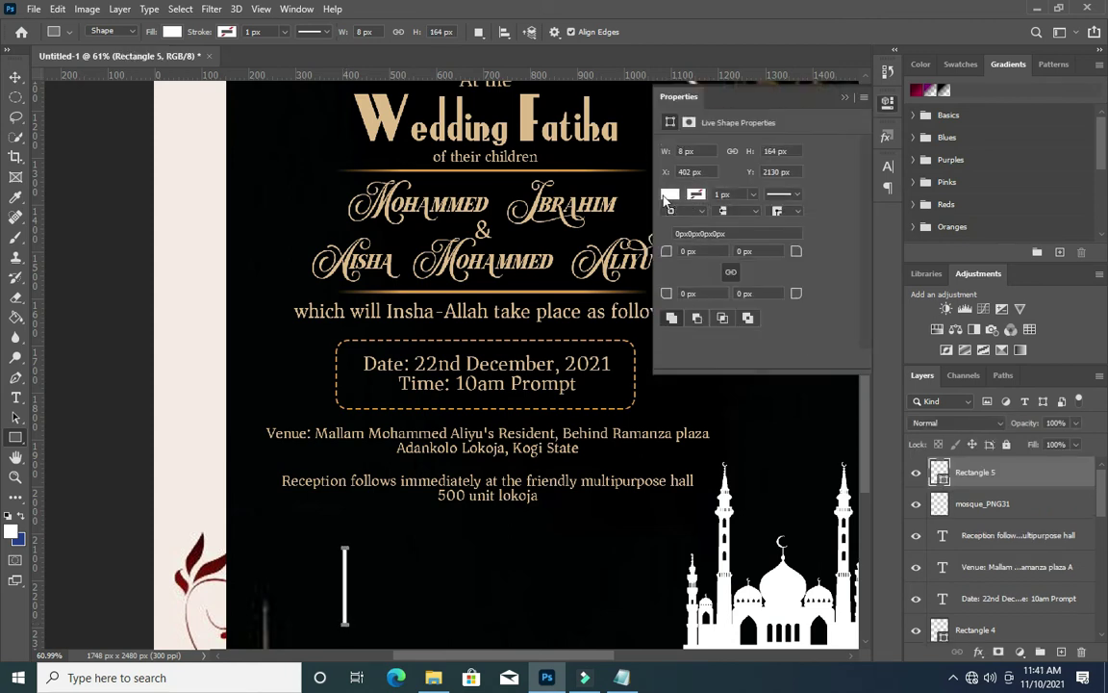
pyautogui.click(664, 199)
pyautogui.click(671, 277)
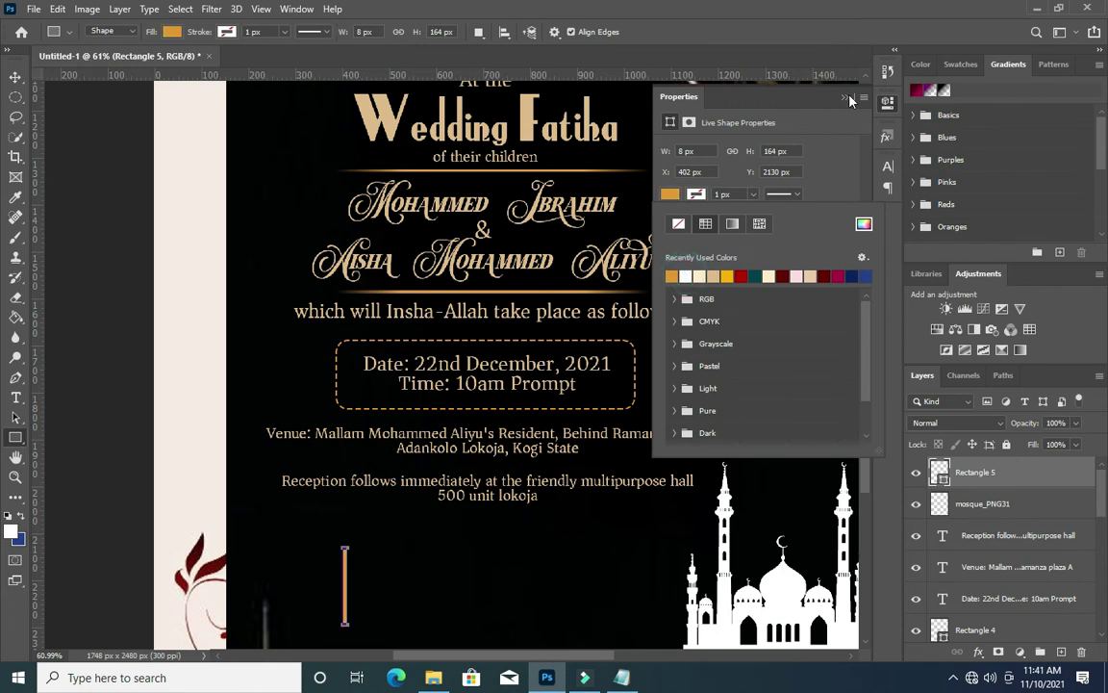
pyautogui.click(845, 97)
pyautogui.click(16, 76)
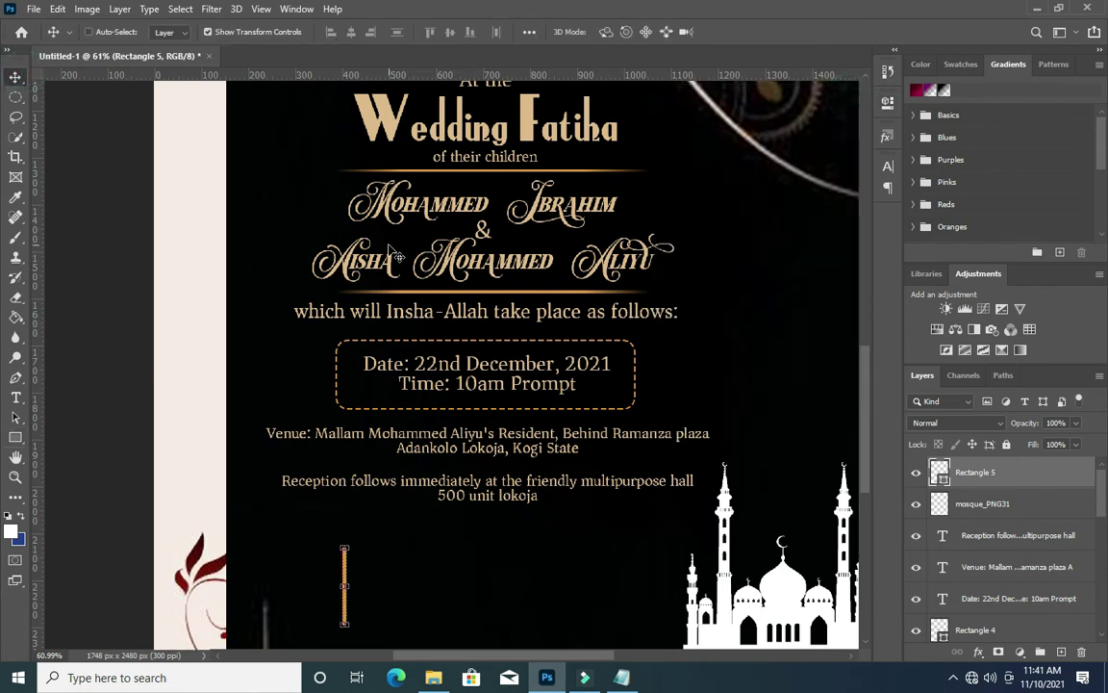
# Duplicate the bar four times, nudging each copy right to form five bars.
pyautogui.hotkey('ctrl', 'j')
pyautogui.hotkey('shift', 'Right')
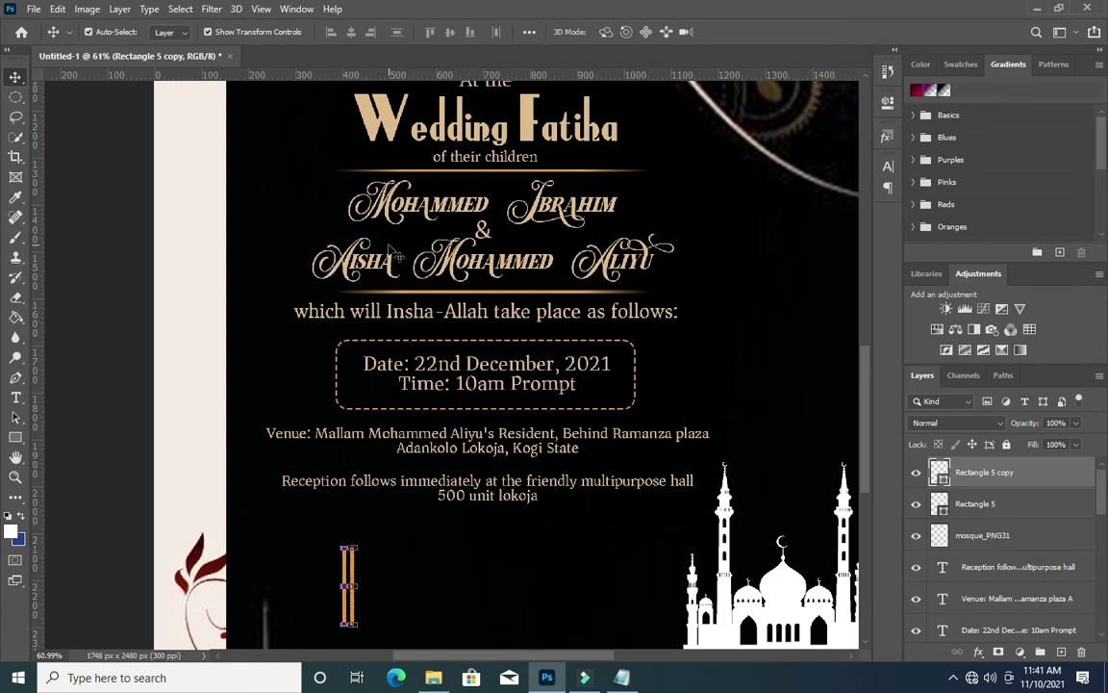
pyautogui.press('Right')
pyautogui.hotkey('ctrl', 'j')
pyautogui.hotkey('shift', 'Right')
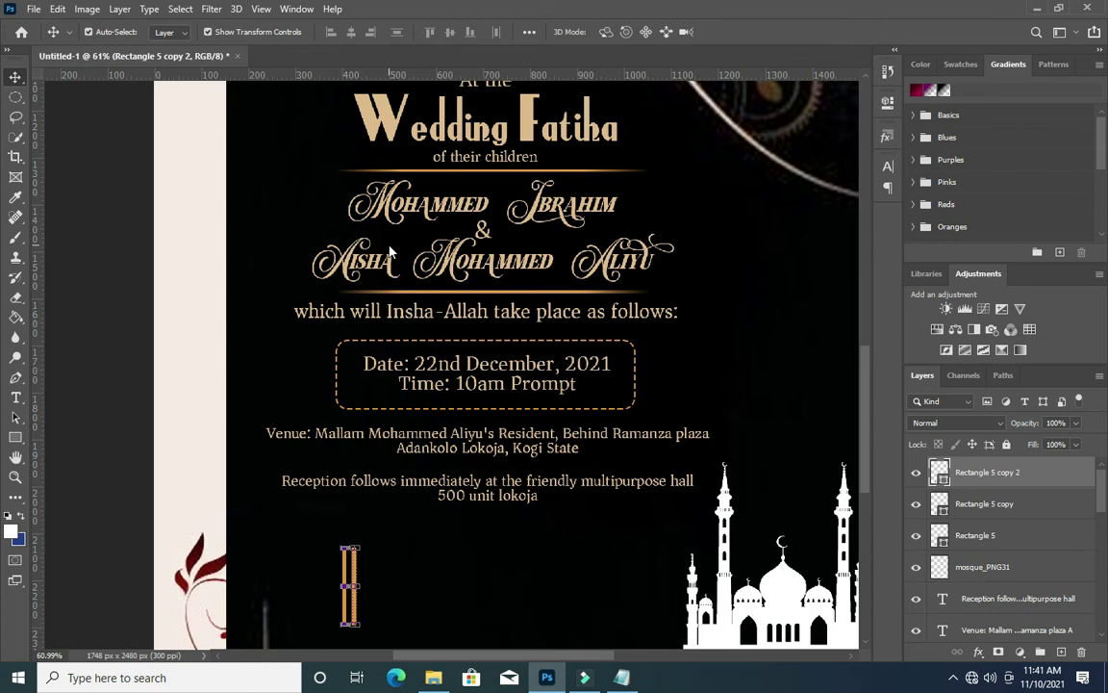
pyautogui.hotkey('ctrl', 'j')
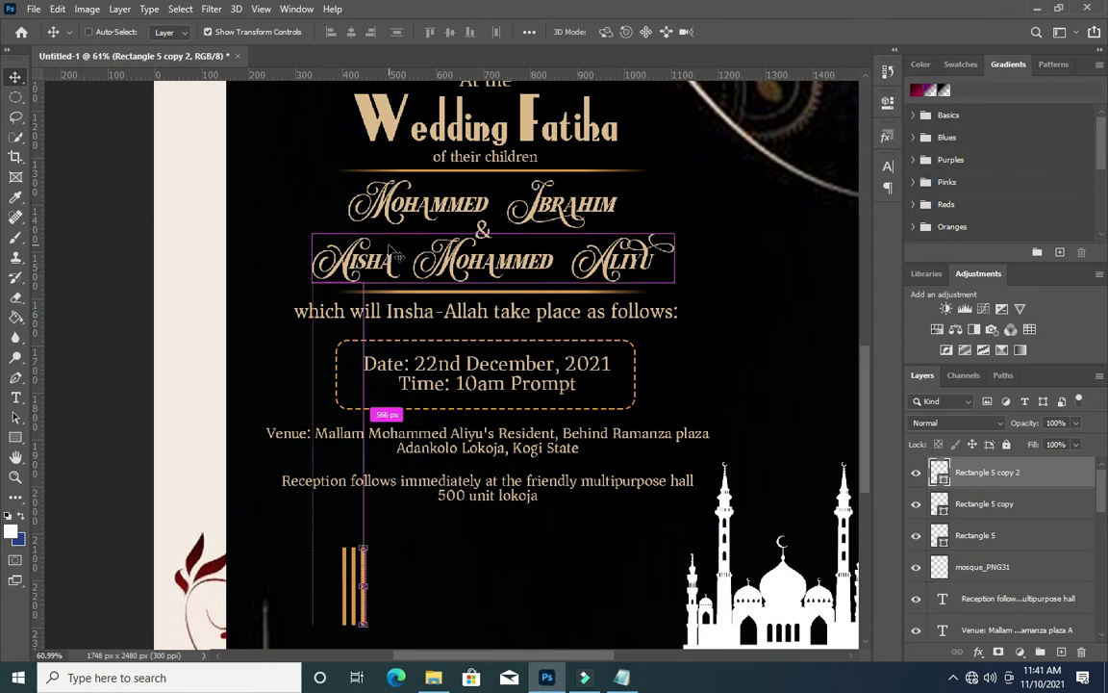
pyautogui.hotkey('shift', 'Right')
pyautogui.hotkey('shift', 'Left')
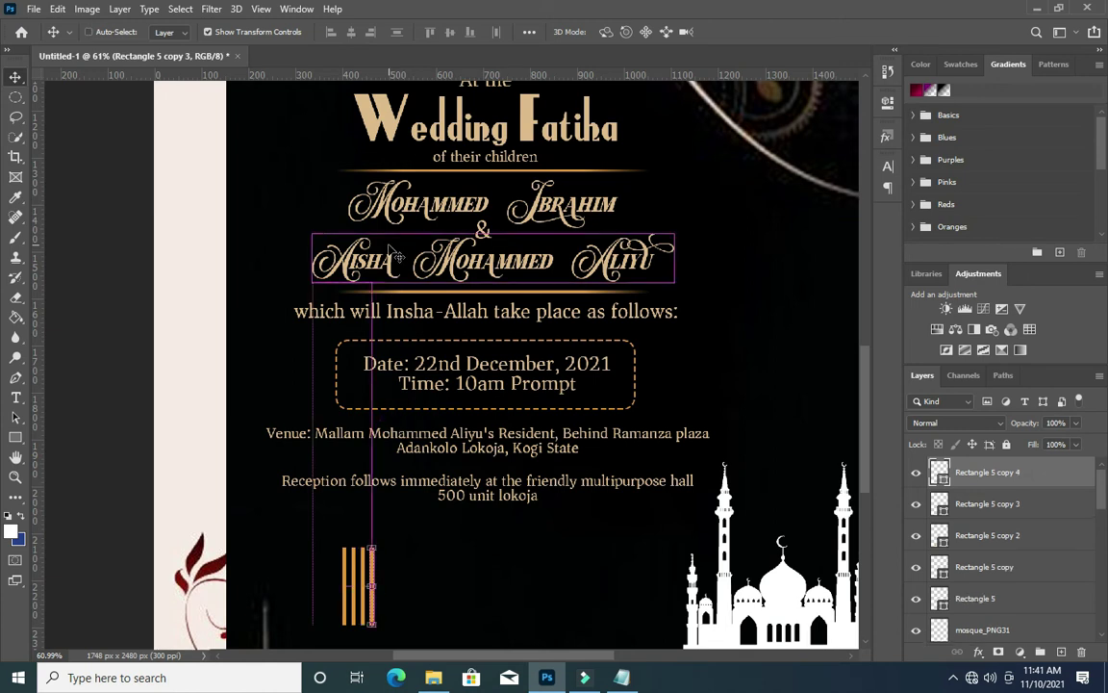
pyautogui.hotkey('ctrl', 'j')
pyautogui.hotkey('shift', 'Right')
pyautogui.hotkey('shift', 'Right')
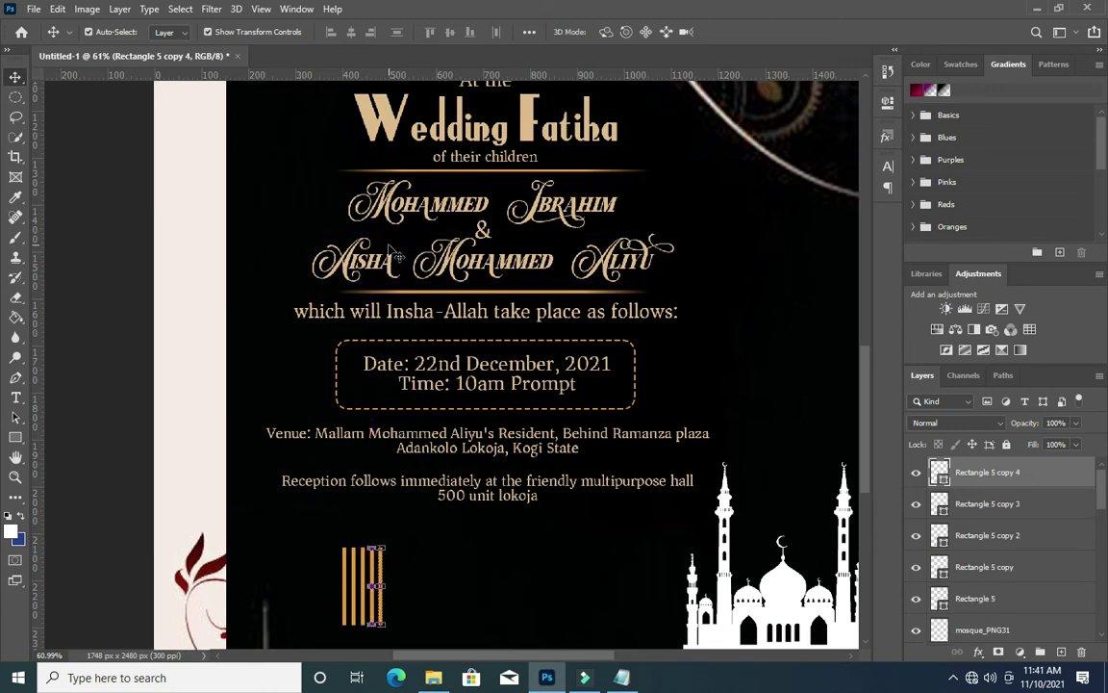
pyautogui.hotkey('shift', 'Right')
# Merge the five bars into one shape and skew it about 8° so the tops lean right.
pyautogui.scroll(-1, 445, 220)
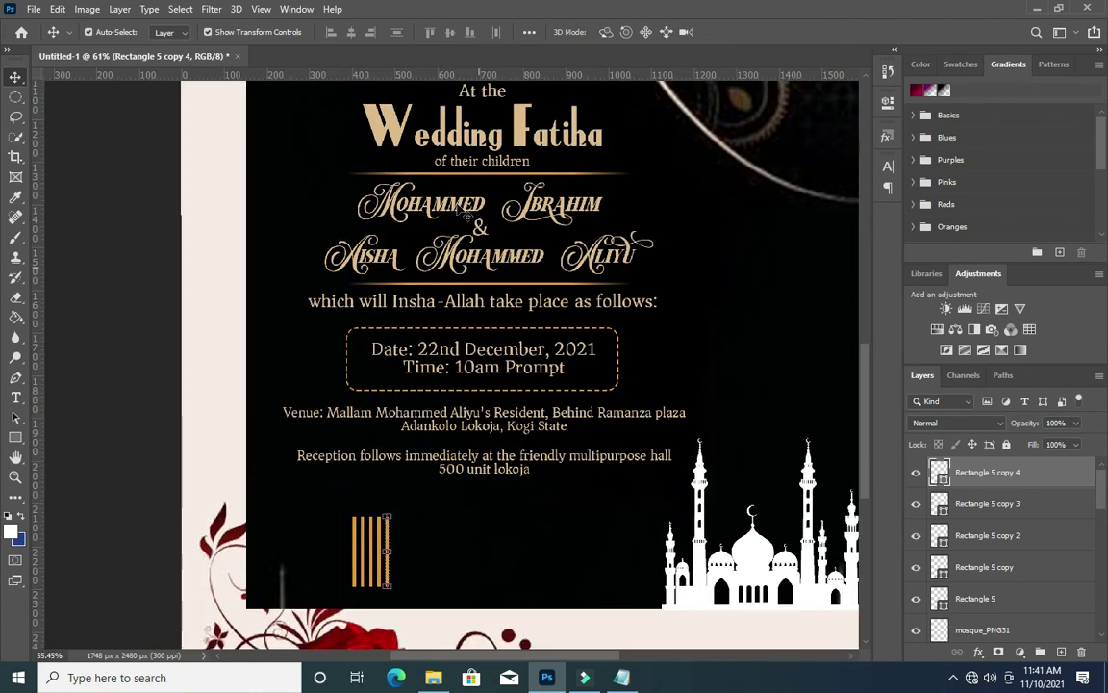
pyautogui.keyDown('shift'); pyautogui.click(994, 600); pyautogui.keyUp('shift')
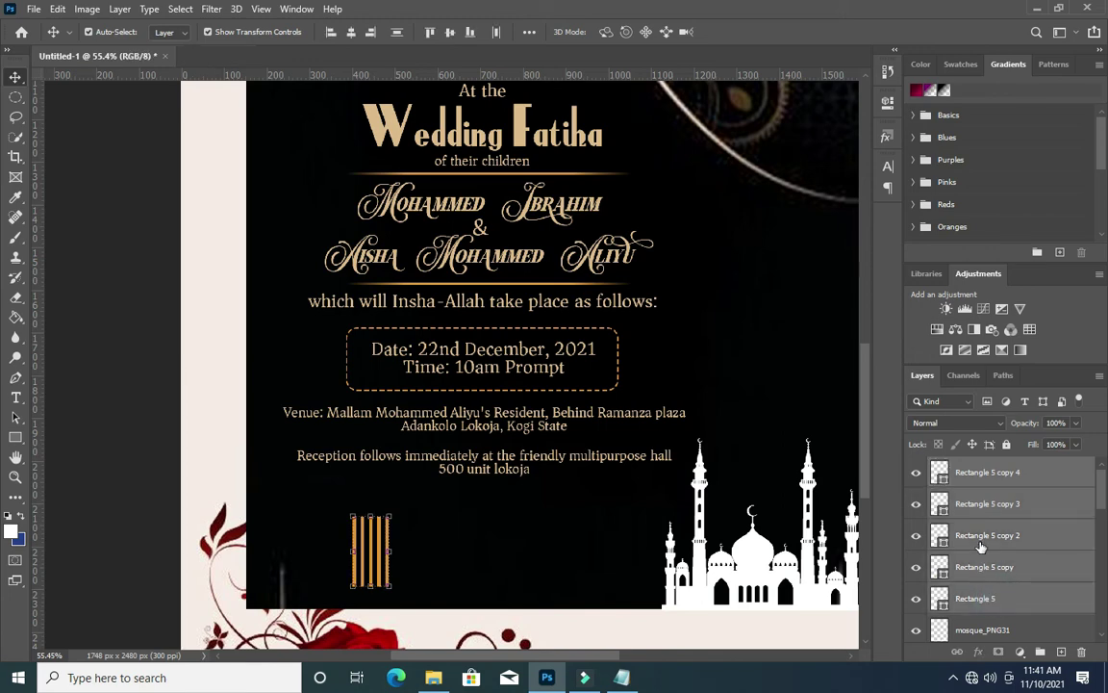
pyautogui.rightClick(997, 480)
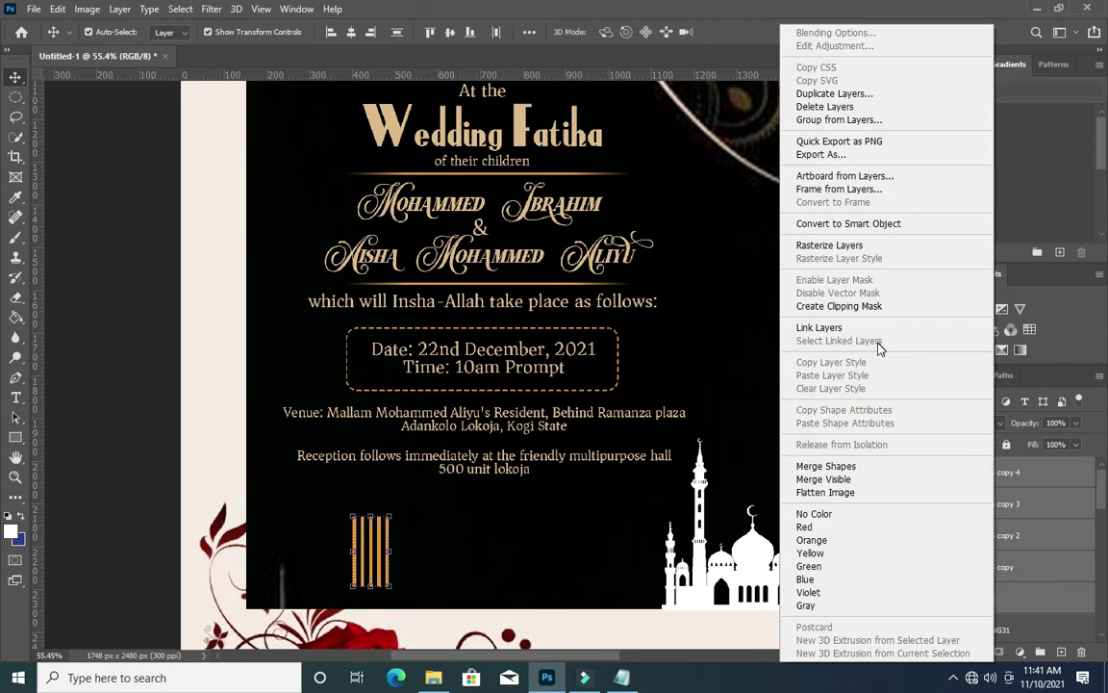
pyautogui.click(825, 465)
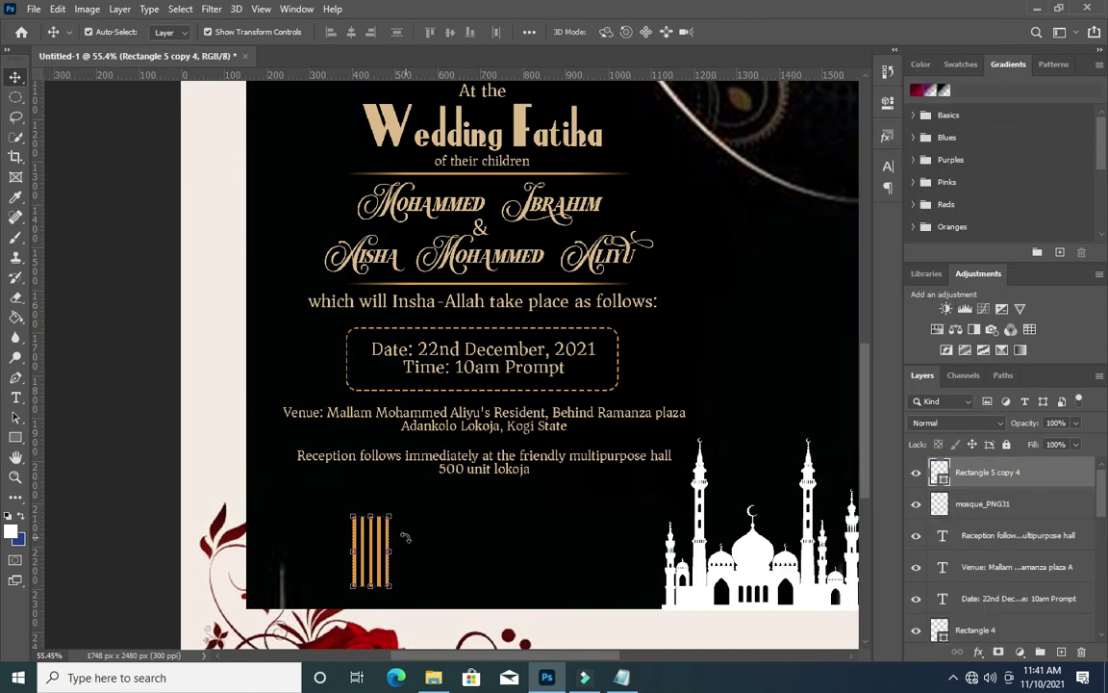
pyautogui.hotkey('ctrl', 't')
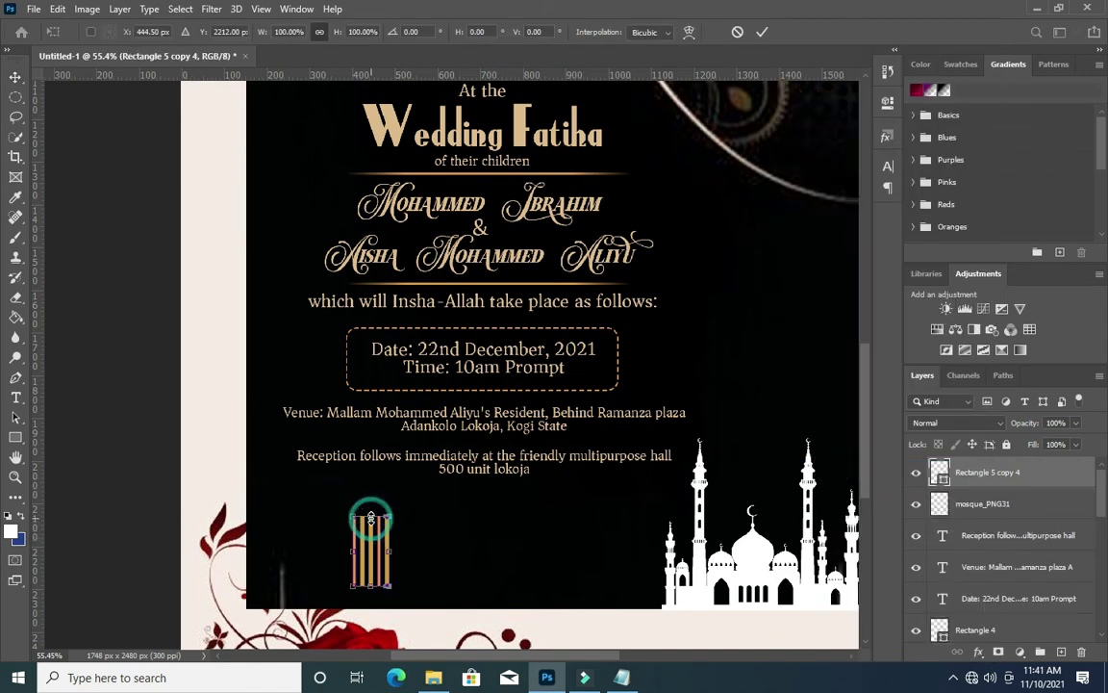
pyautogui.rightClick(372, 518)
pyautogui.click(440, 299)
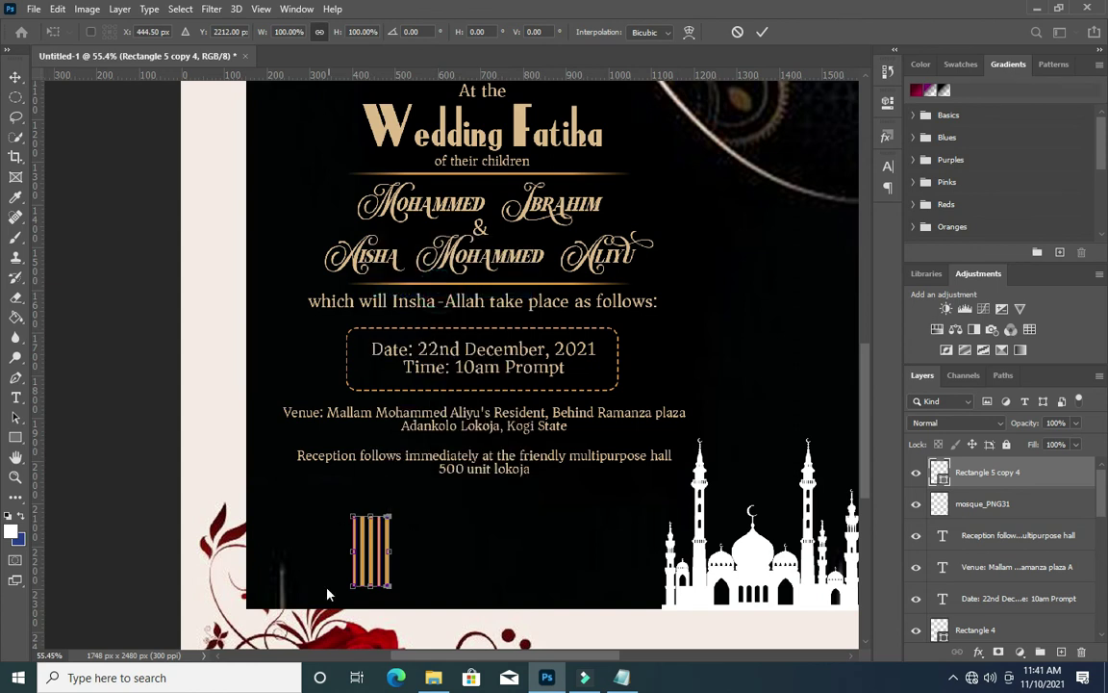
pyautogui.moveTo(376, 520); pyautogui.dragTo(386, 519)
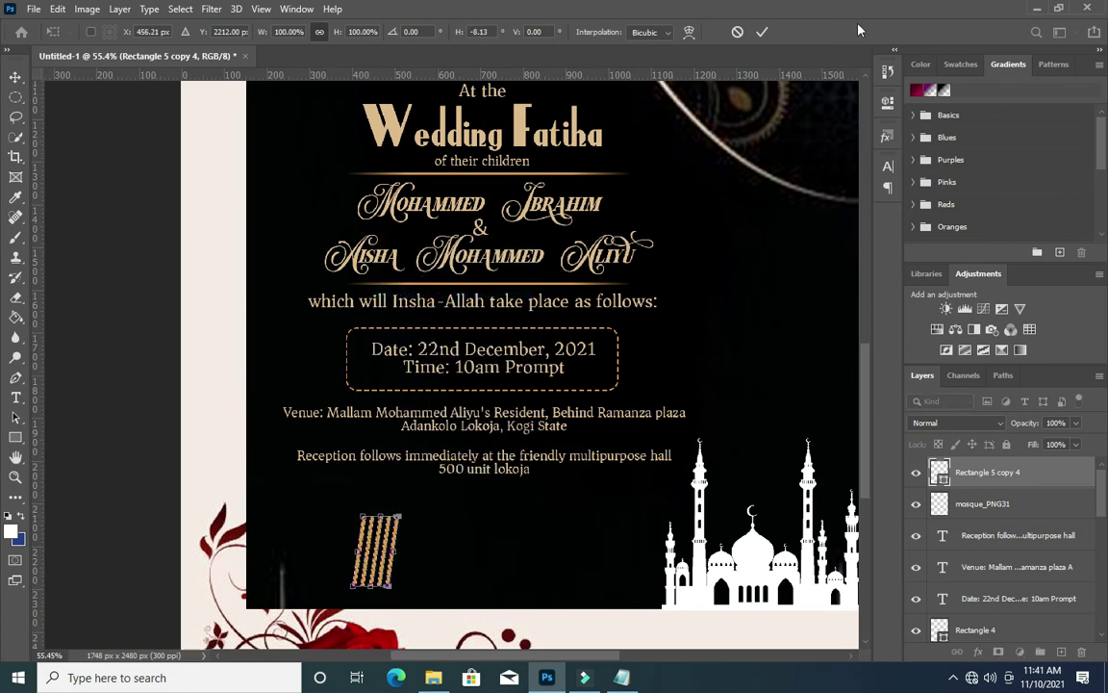
pyautogui.click(763, 32)
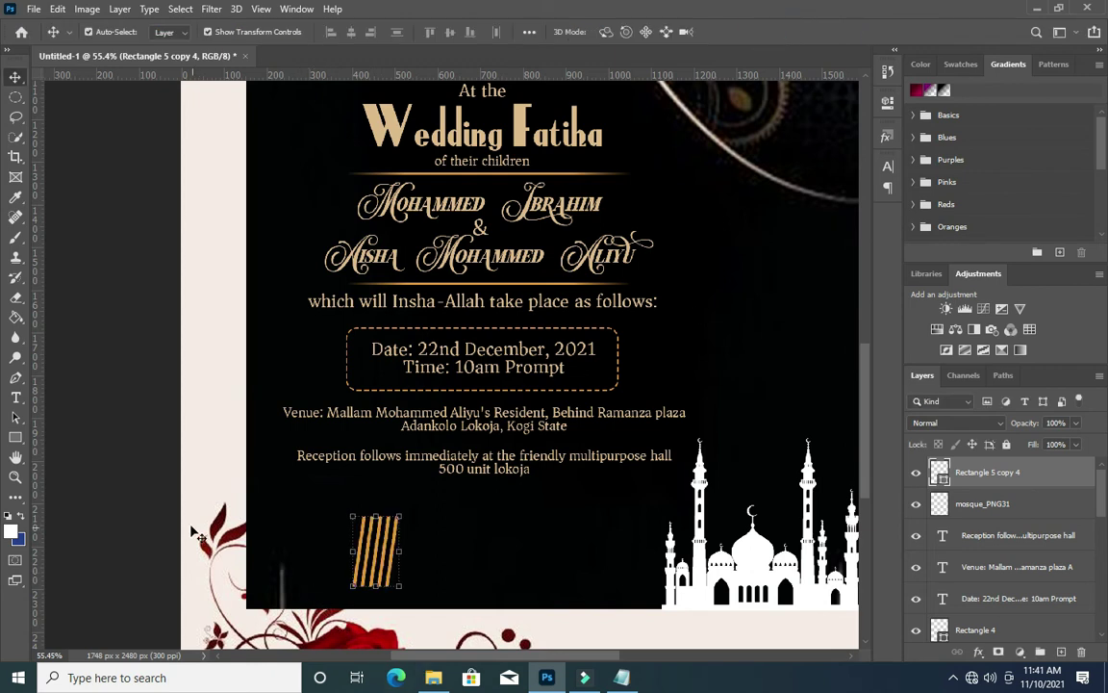
pyautogui.click(126, 510)
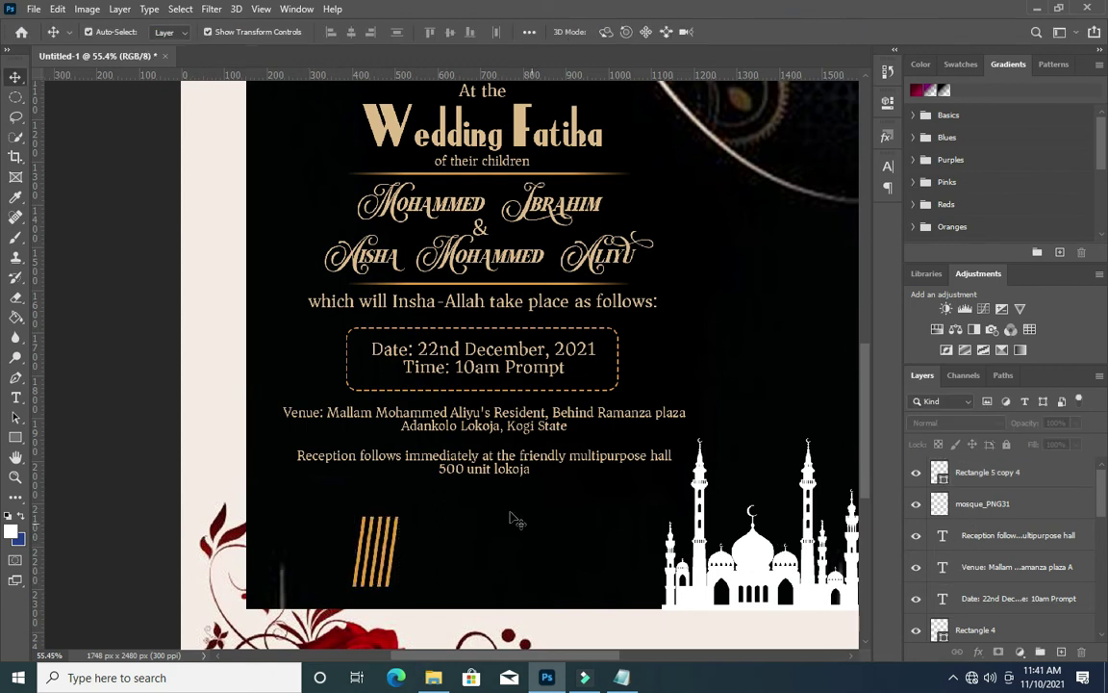
pyautogui.click(484, 469)
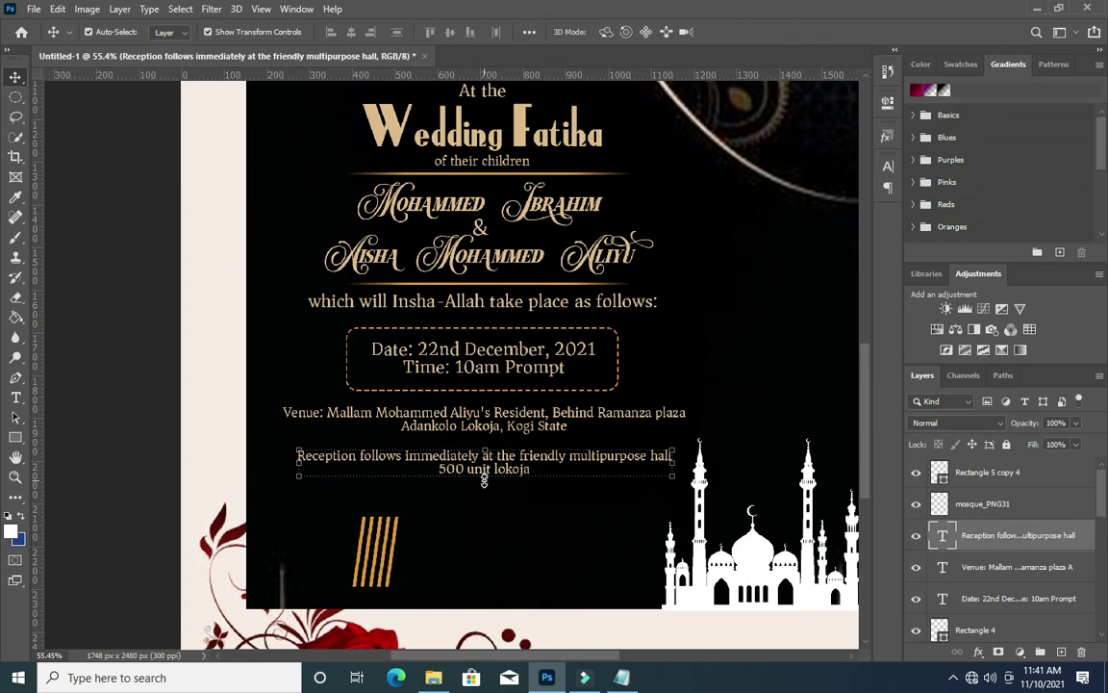
# Duplicate the Reception text, move it near the card's bottom and rewrite it as 'RSVP:'.
pyautogui.hotkey('ctrl', 'j')
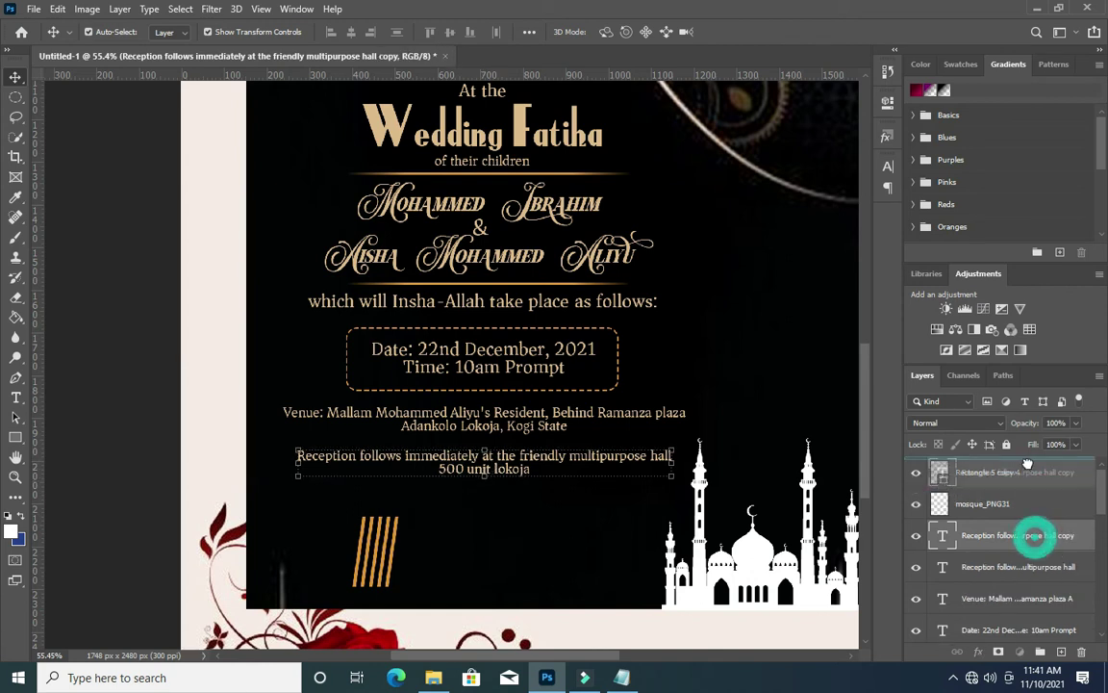
pyautogui.moveTo(1036, 543); pyautogui.dragTo(1010, 470)
pyautogui.moveTo(518, 476); pyautogui.dragTo(518, 539)
pyautogui.doubleClick(515, 529)
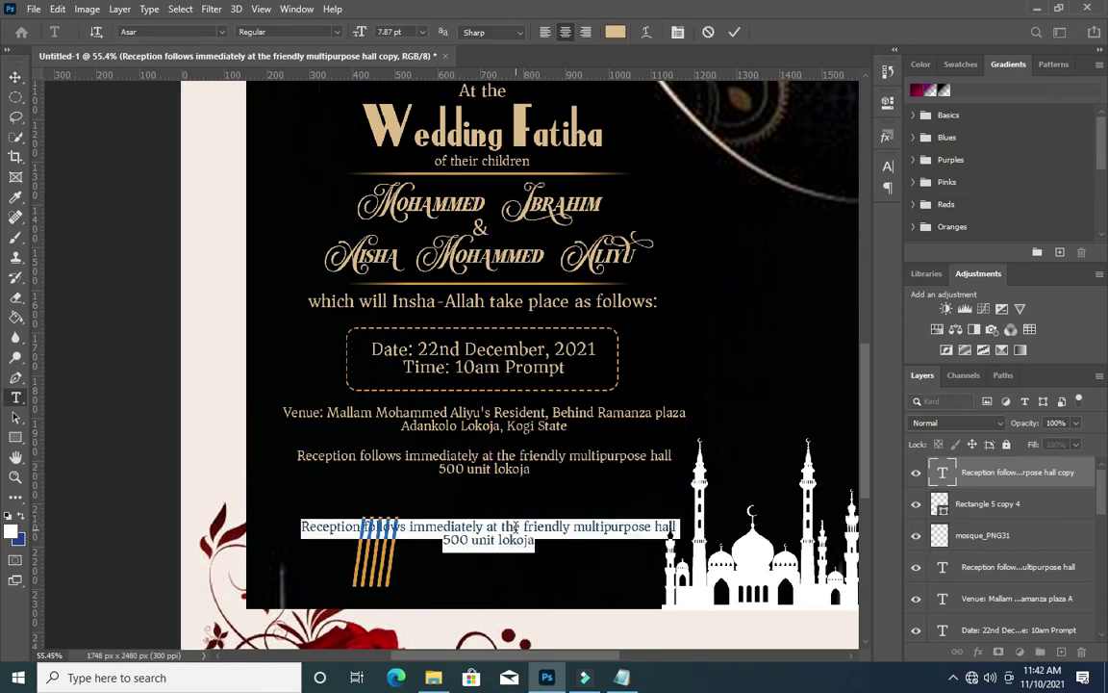
pyautogui.write('RSVP')
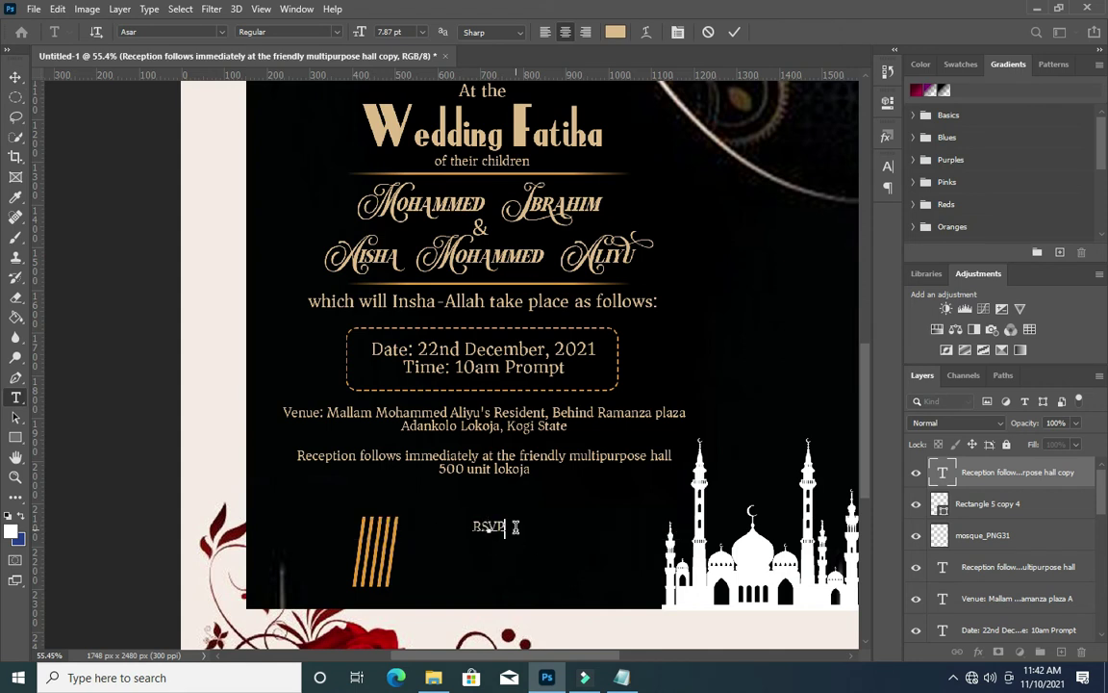
pyautogui.write(':')
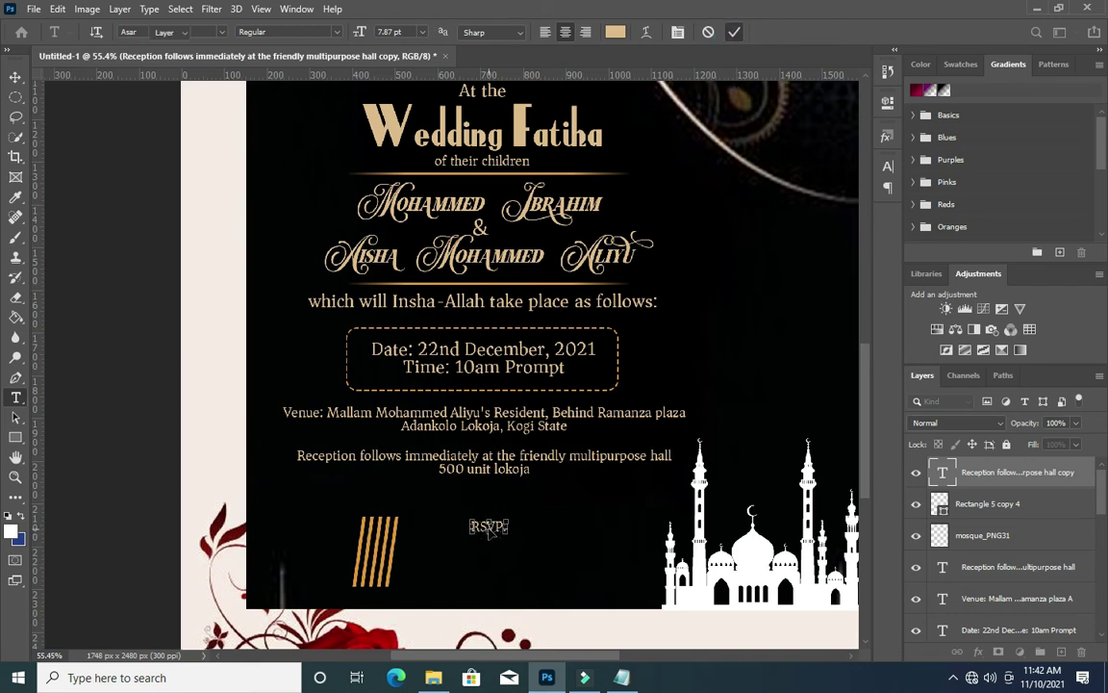
pyautogui.hotkey('ctrl', 'Return')
# Enlarge the RSVP: text and nudge it into place beside the stripes.
pyautogui.moveTo(500, 533); pyautogui.dragTo(497, 529)
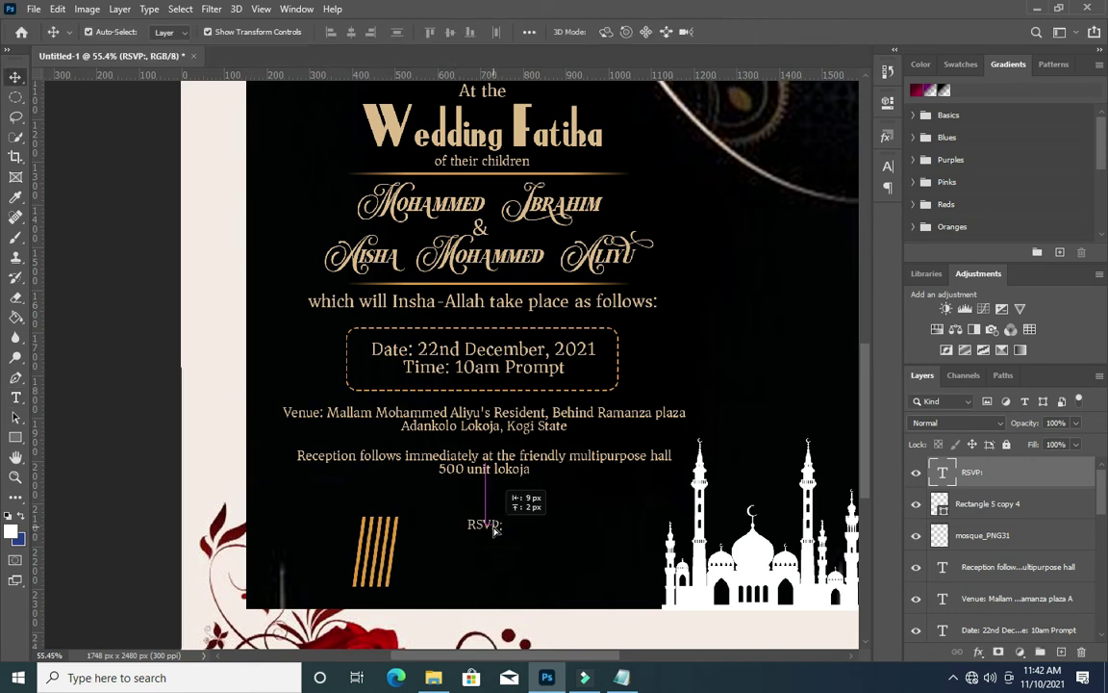
pyautogui.hotkey('ctrl', 't')
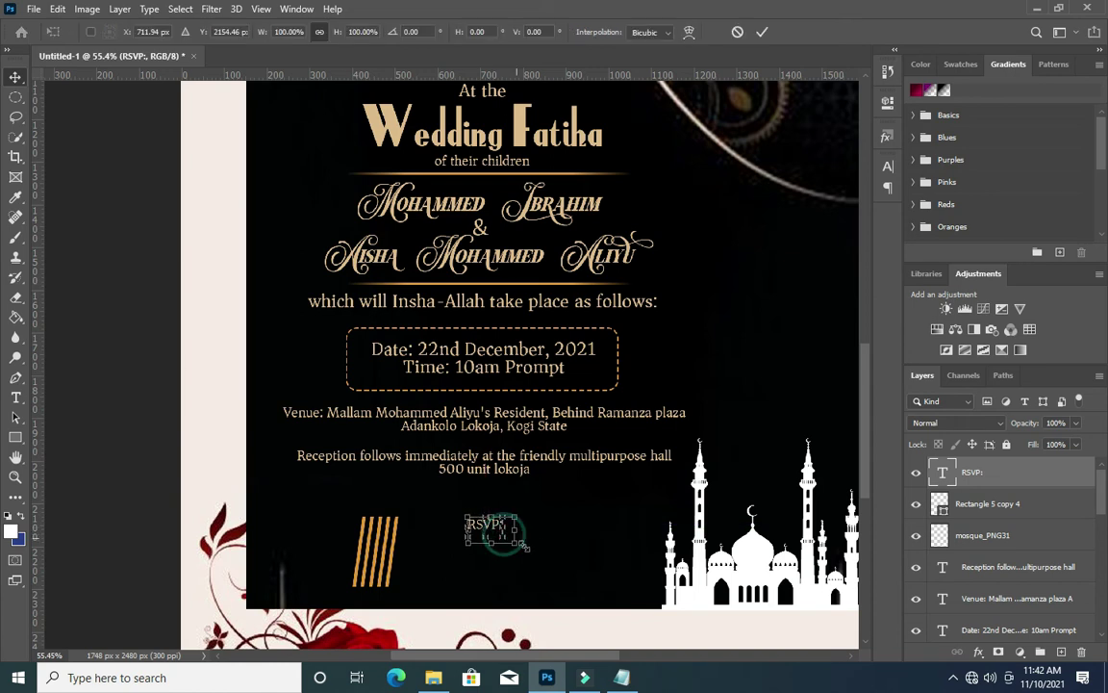
pyautogui.moveTo(507, 532); pyautogui.dragTo(525, 547)
pyautogui.click(765, 33)
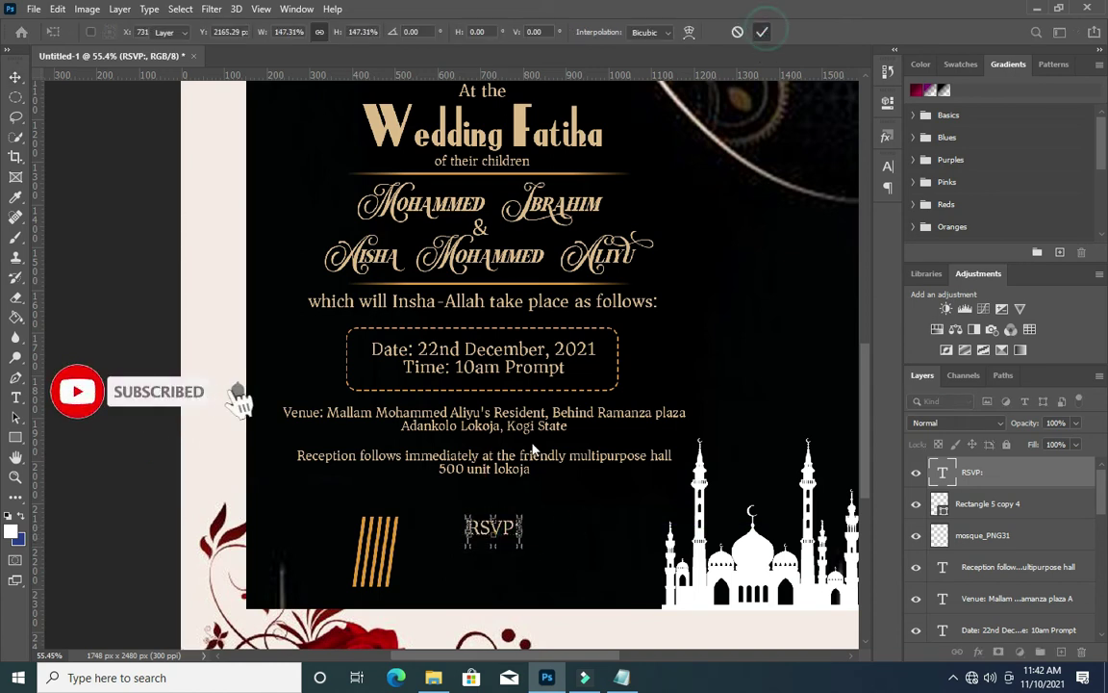
pyautogui.moveTo(498, 526); pyautogui.dragTo(490, 524)
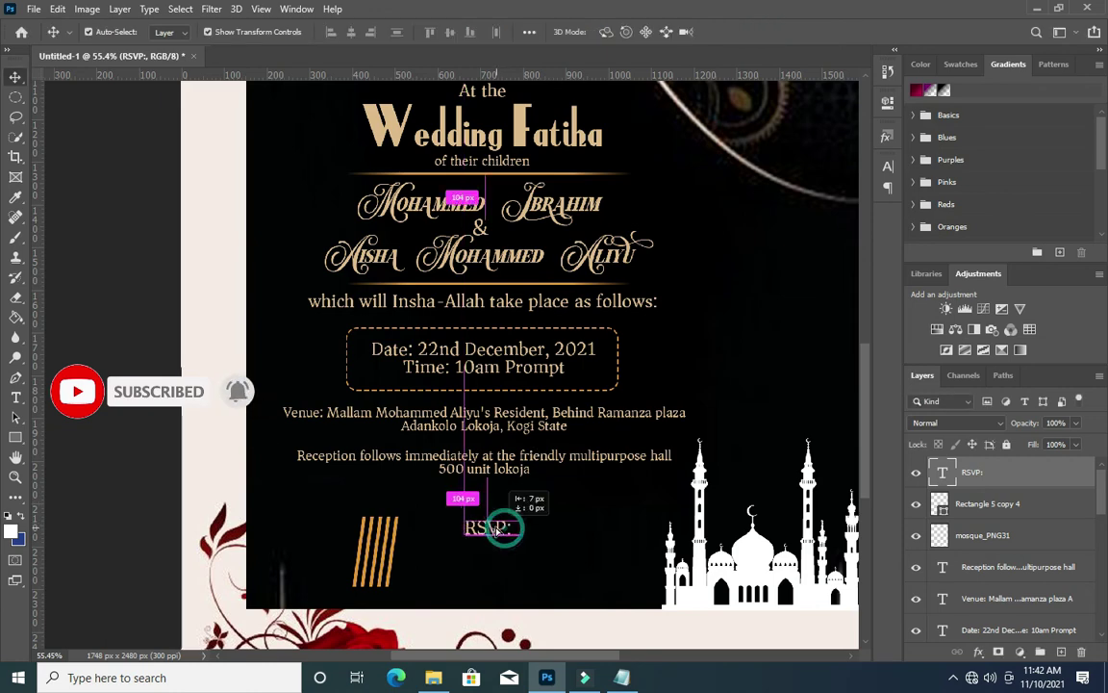
pyautogui.click(131, 477)
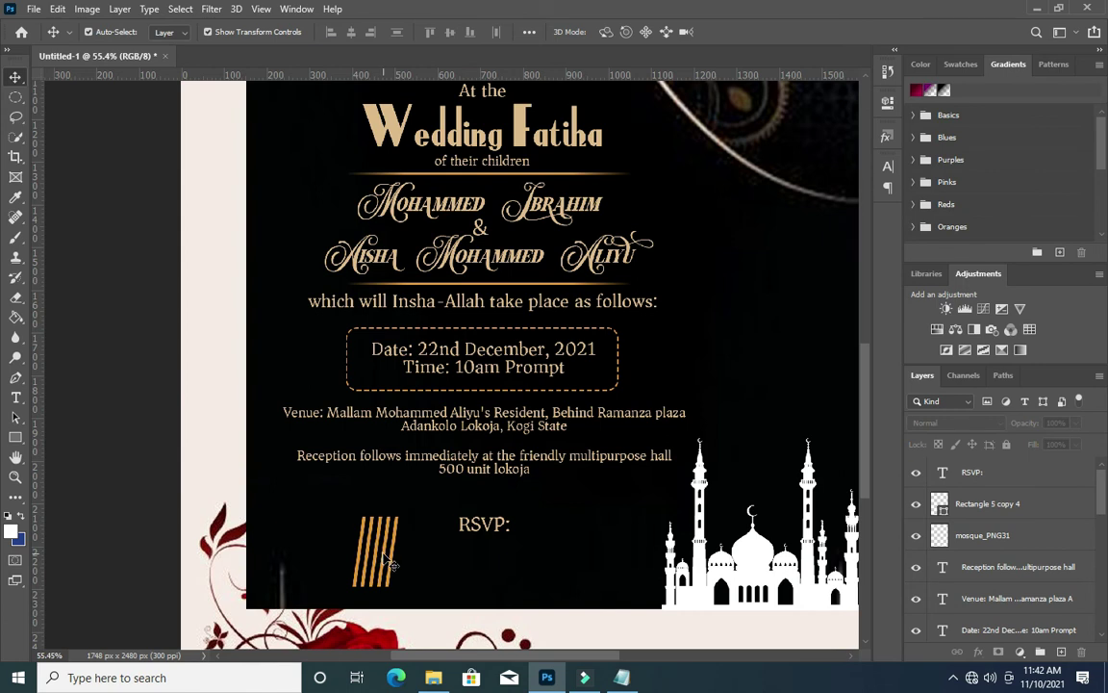
# Move the gold stripes right, closer to the RSVP: heading.
pyautogui.click(395, 565)
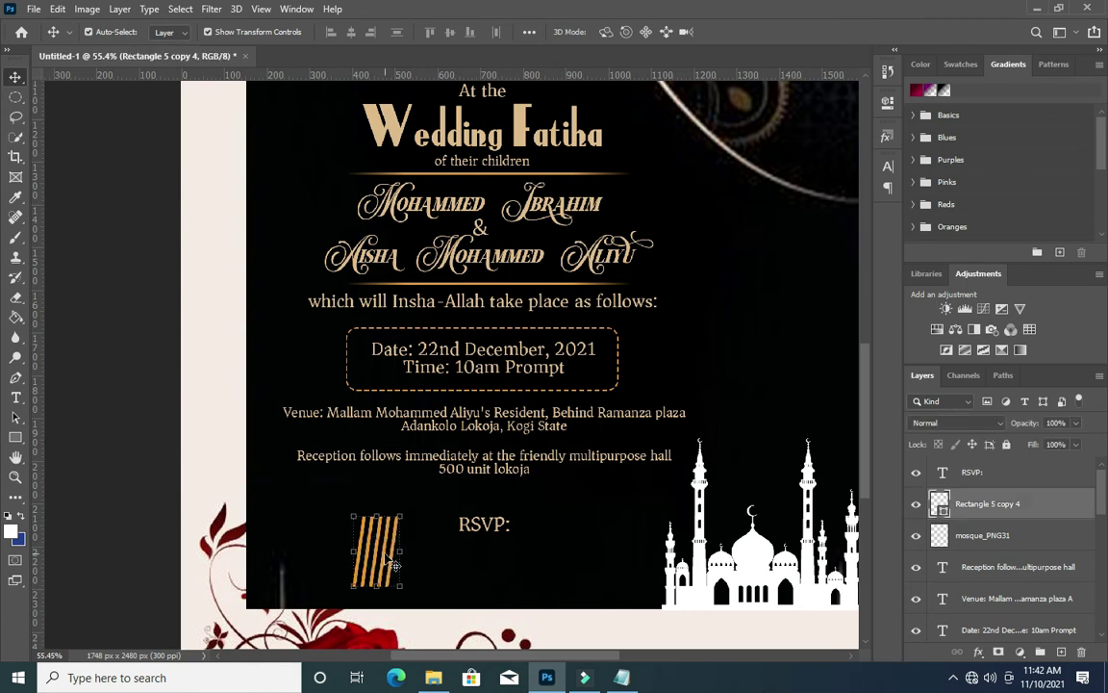
pyautogui.moveTo(384, 555)
pyautogui.mouseDown()
pyautogui.moveTo(419, 553)
pyautogui.moveTo(402, 551)
pyautogui.mouseUp()
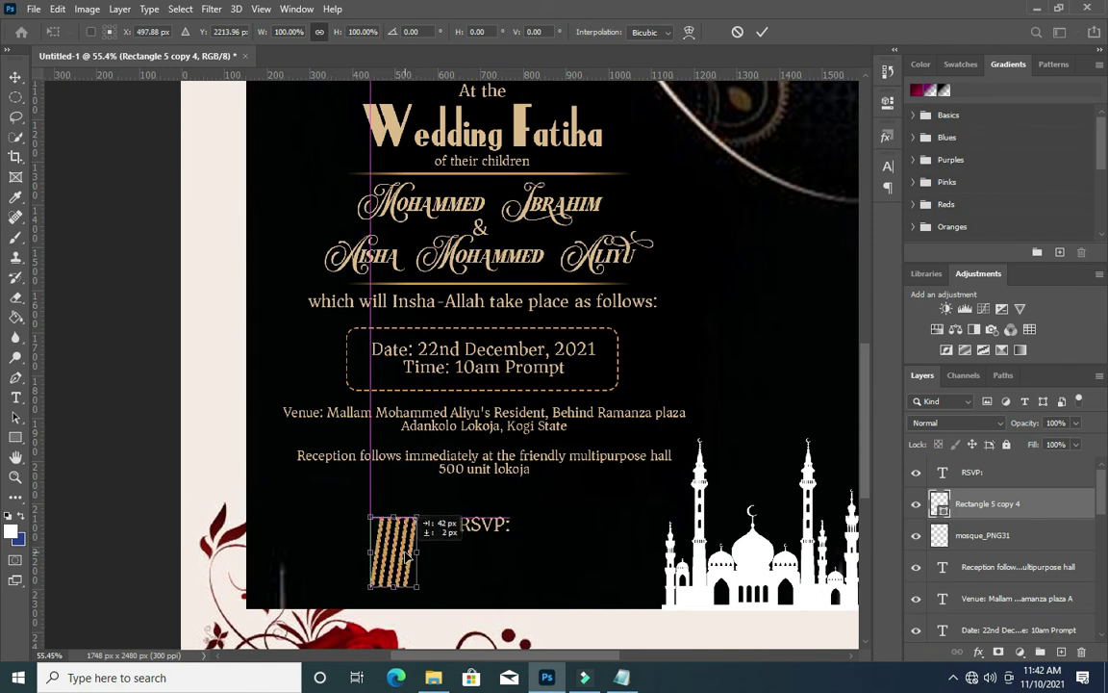
pyautogui.click(113, 470)
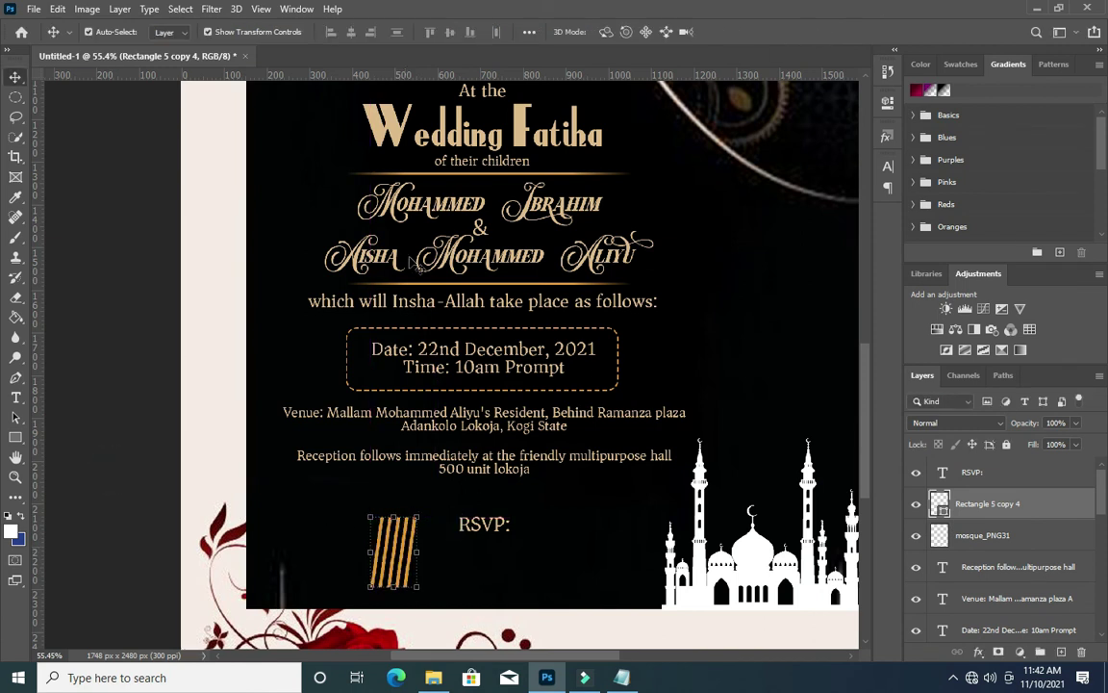
pyautogui.click(476, 524)
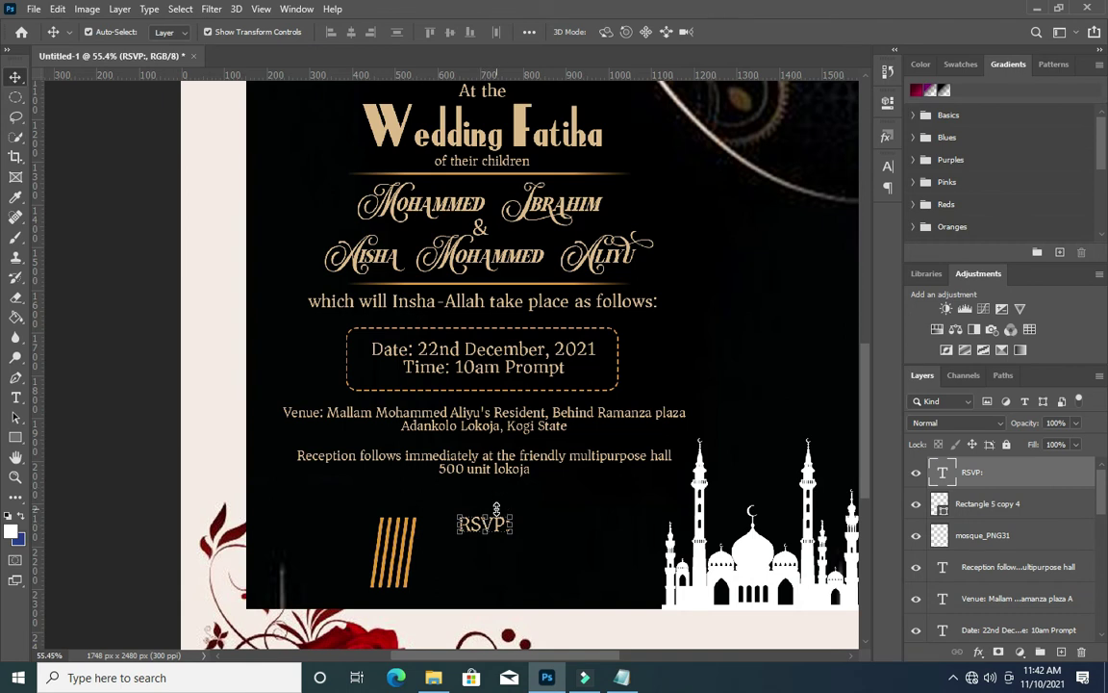
# Duplicate RSVP: just below itself and replace the text with two contact phone numbers.
pyautogui.keyDown('alt'); pyautogui.moveTo(498, 516); pyautogui.dragTo(496, 508); pyautogui.keyUp('alt')
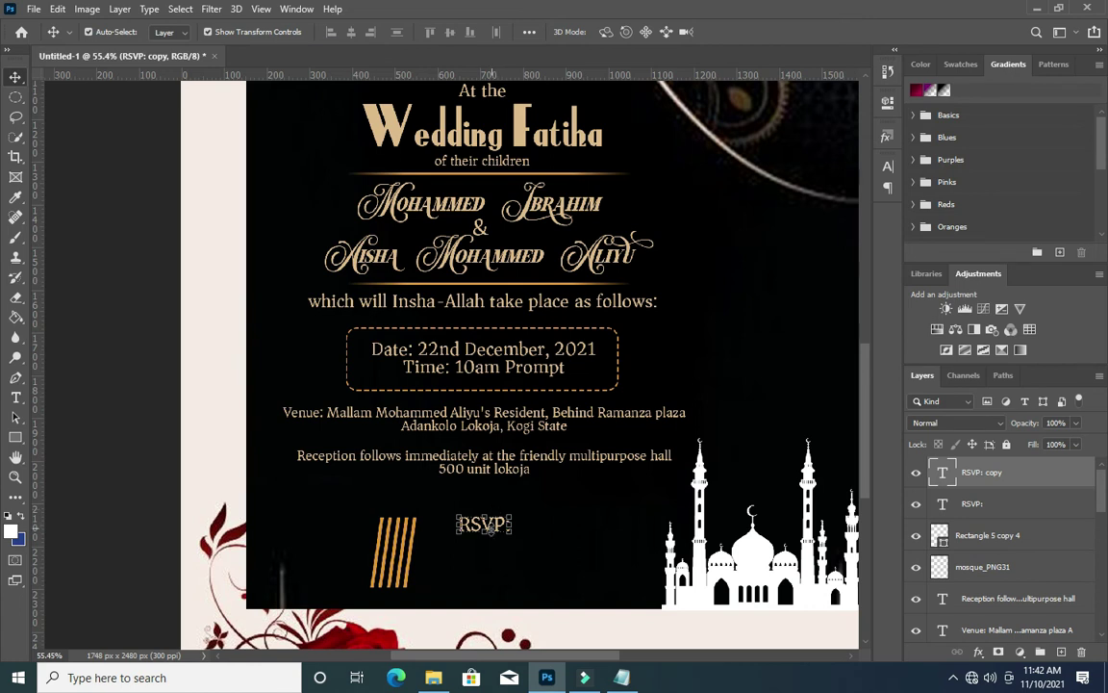
pyautogui.moveTo(493, 529); pyautogui.dragTo(494, 549)
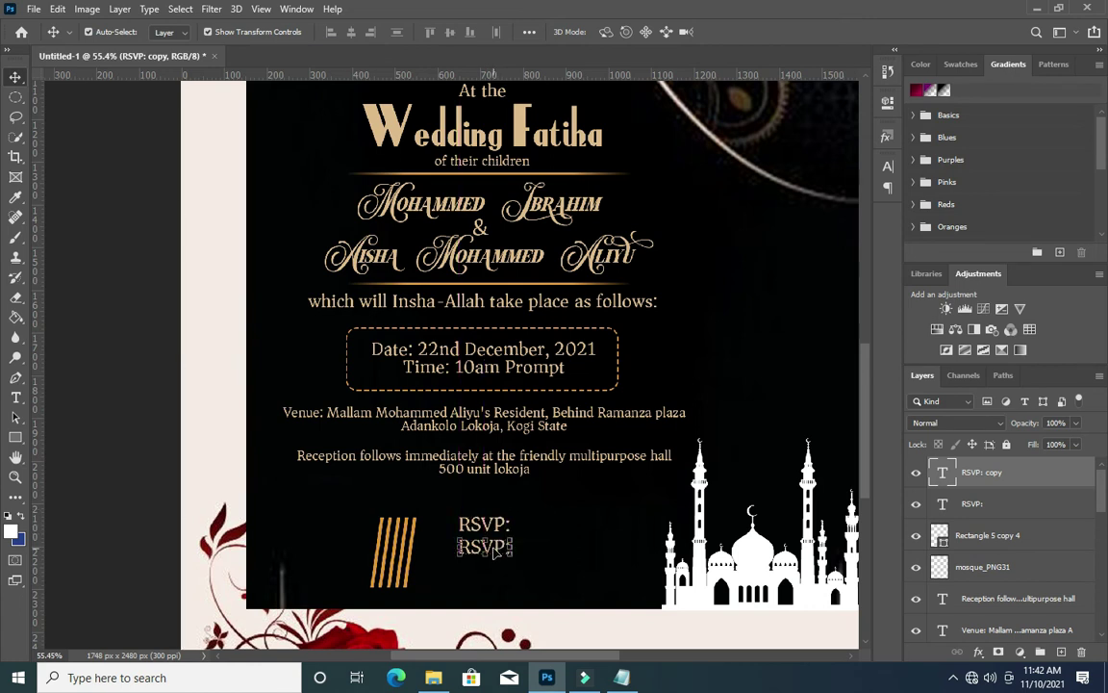
pyautogui.doubleClick(494, 548)
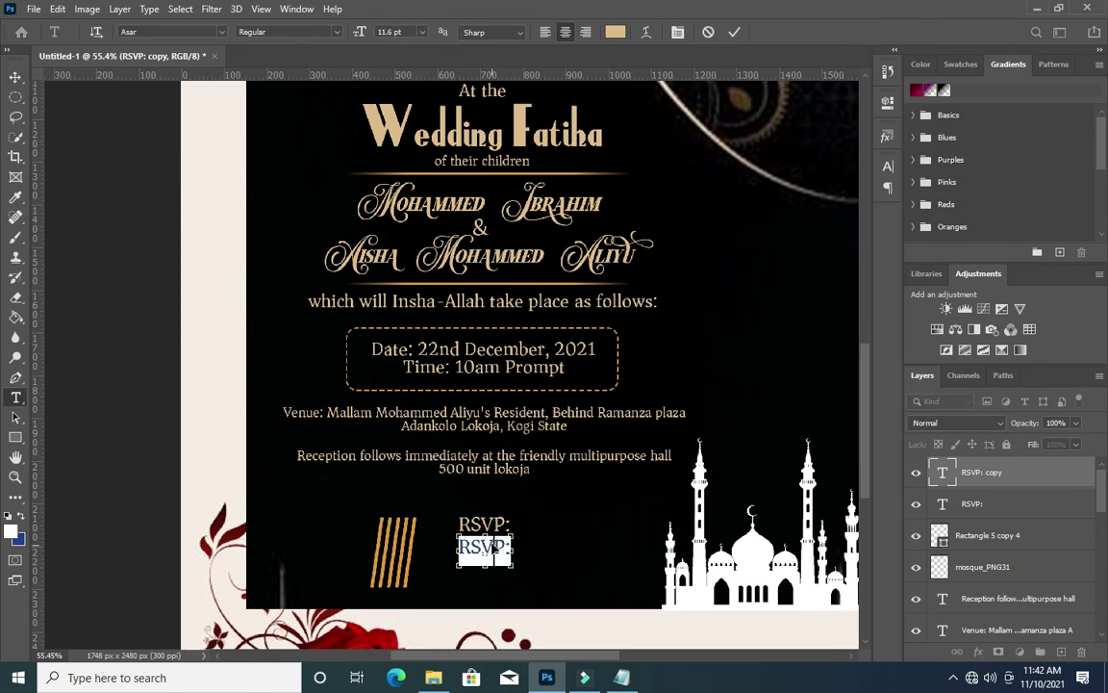
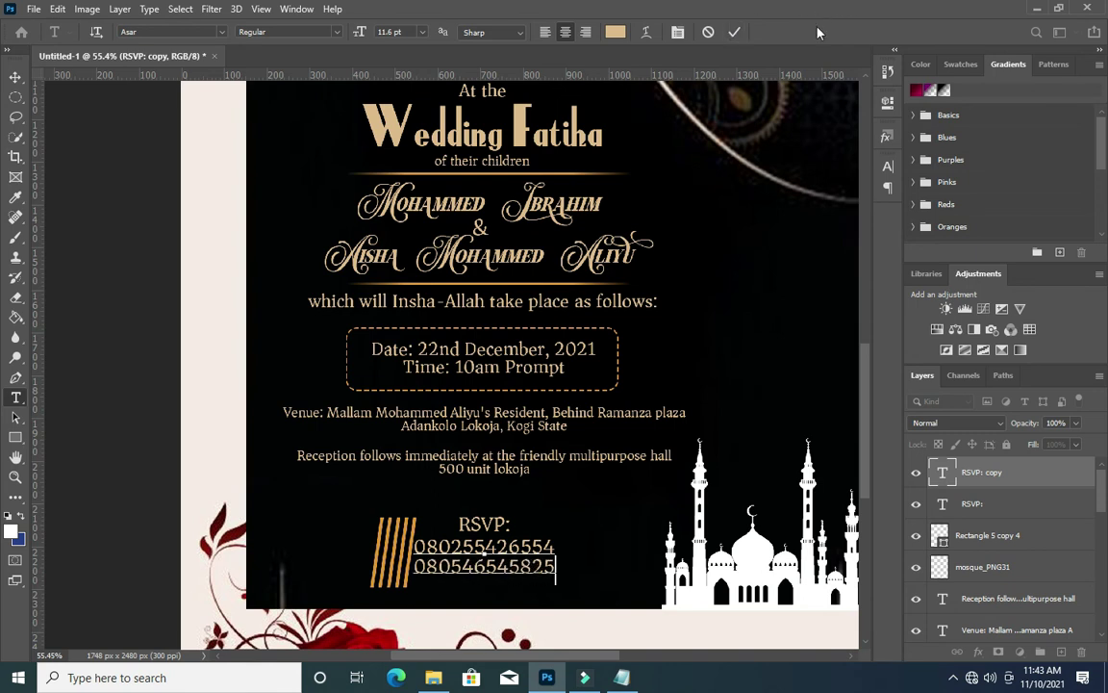
pyautogui.click(21, 80)
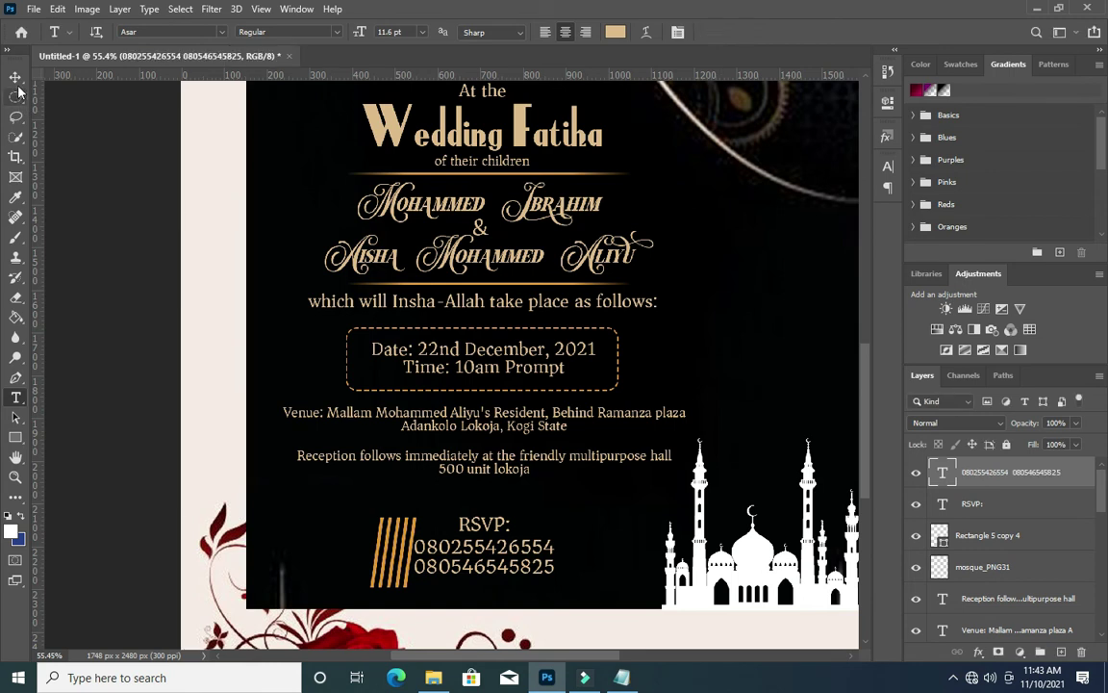
# Nudge the phone numbers slightly right so they centre under RSVP:.
pyautogui.moveTo(545, 577); pyautogui.dragTo(550, 577)
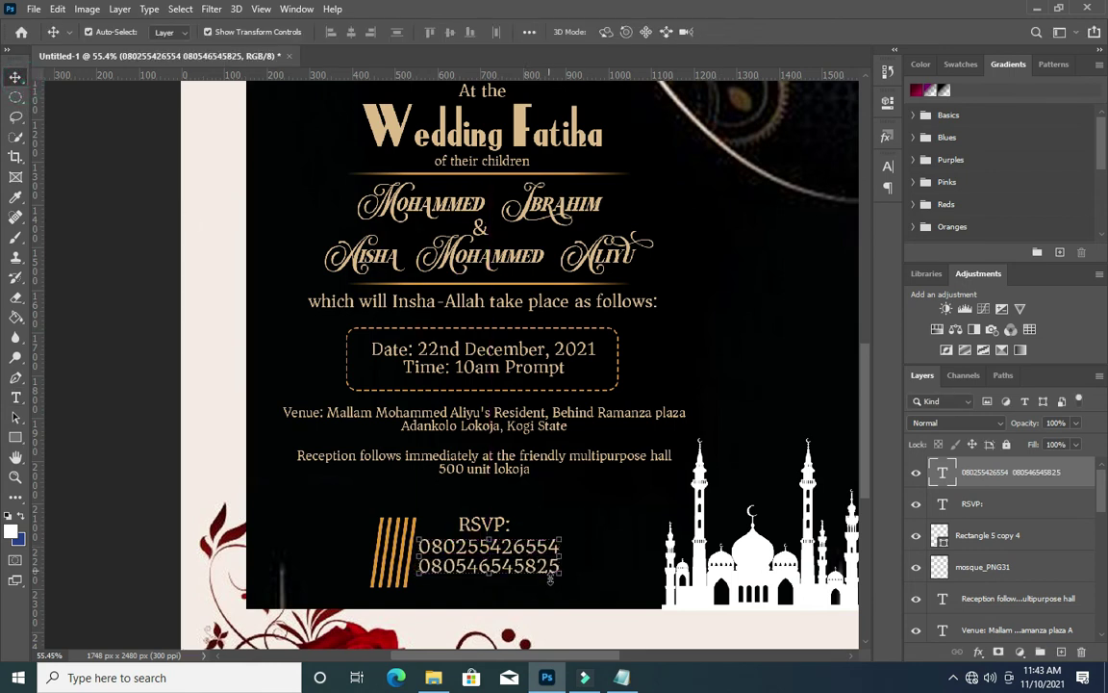
pyautogui.scroll(-1, 431, 483)
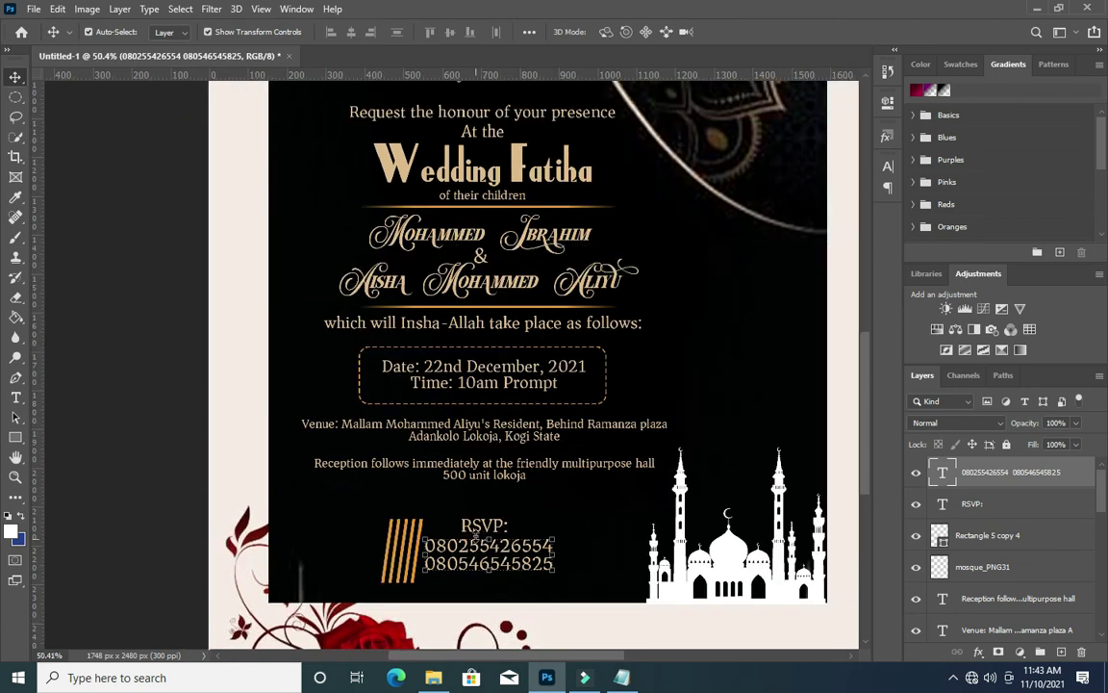
pyautogui.click(139, 521)
pyautogui.click(389, 525)
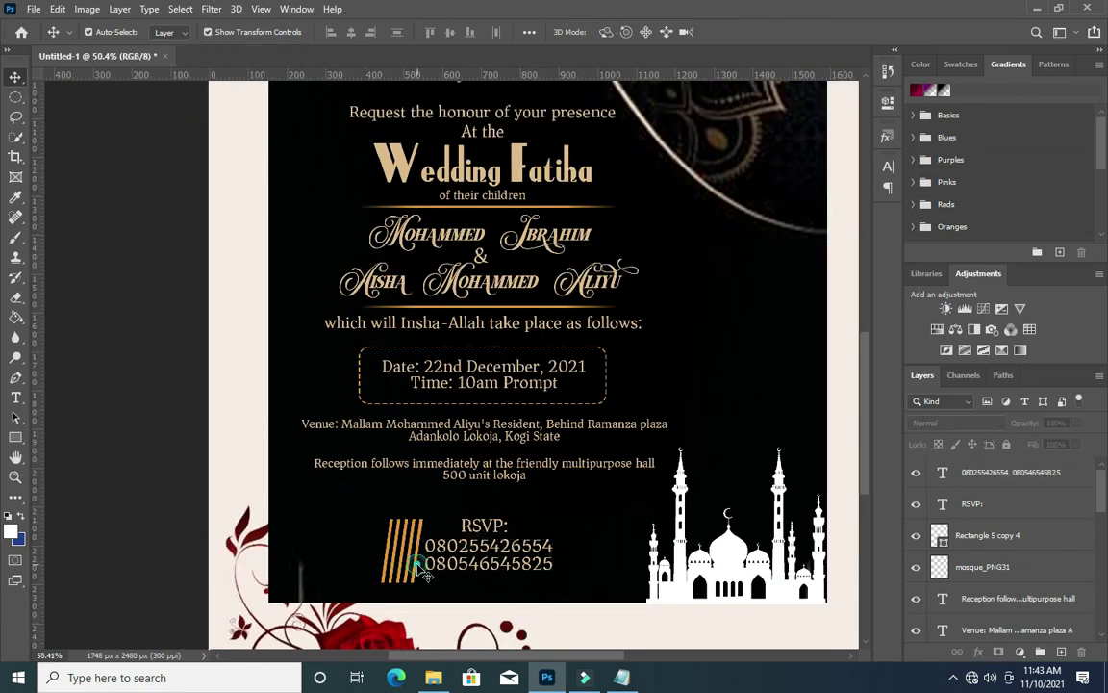
# Duplicate the Rectangle 5 copy 4 stripes and move the copy to the right of the phone numbers.
pyautogui.click(423, 576)
pyautogui.click(967, 563)
pyautogui.scroll(2, 972, 558)
pyautogui.scroll(2, 976, 548)
pyautogui.scroll(2, 981, 539)
pyautogui.scroll(2, 986, 529)
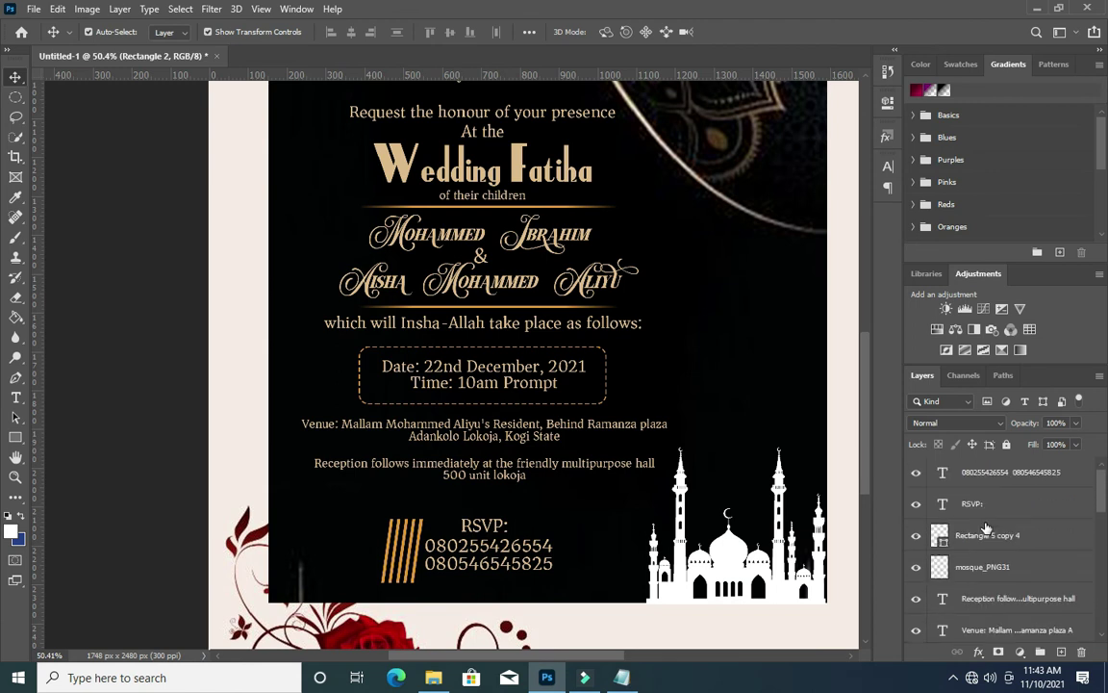
pyautogui.click(990, 542)
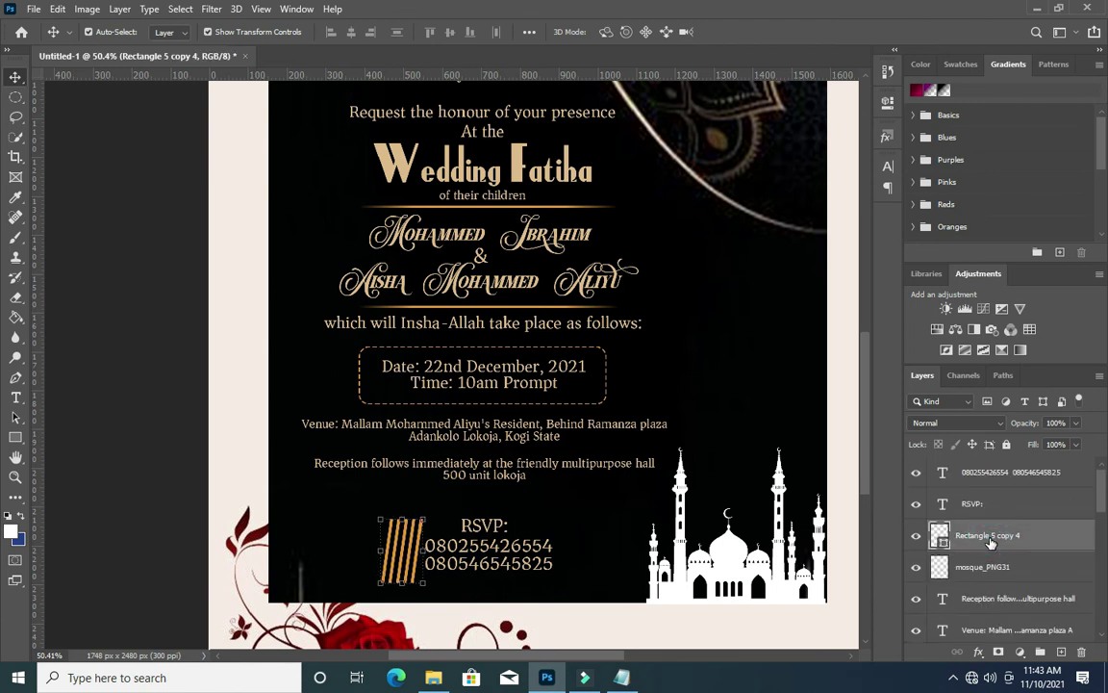
pyautogui.hotkey('ctrl', 'j')
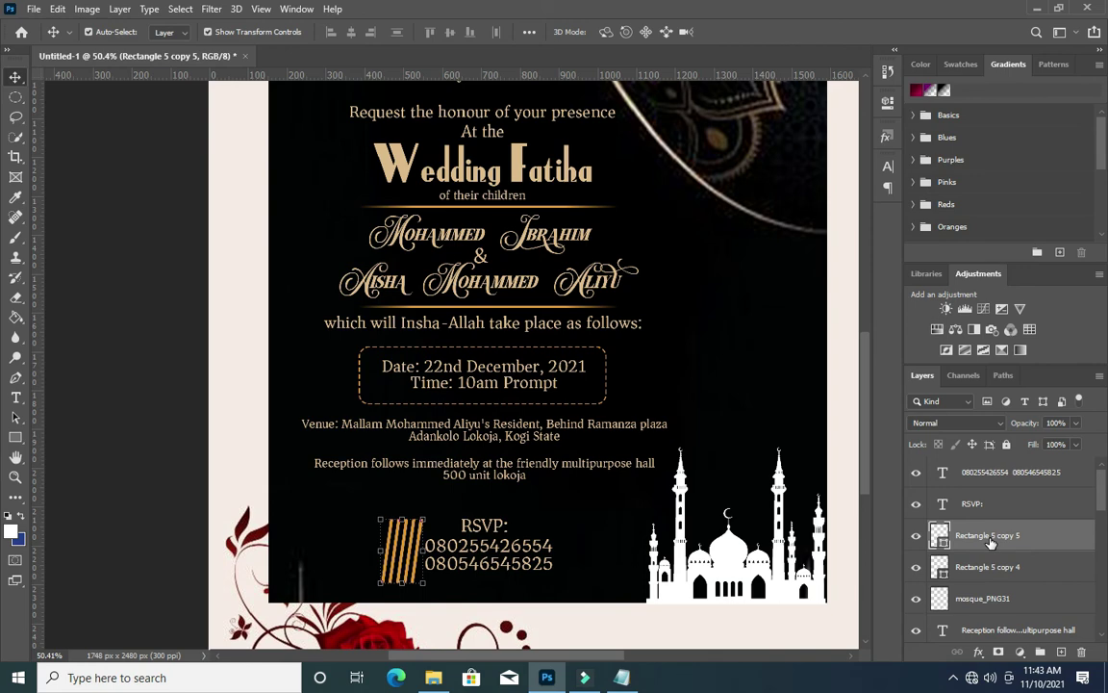
pyautogui.moveTo(990, 542); pyautogui.dragTo(991, 466)
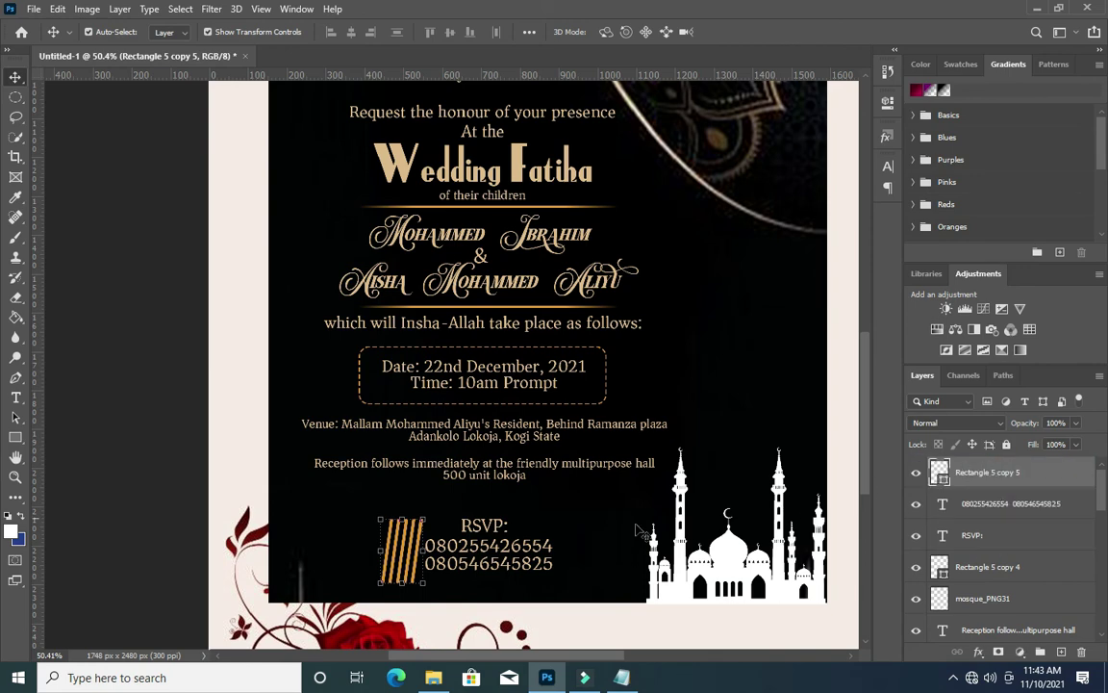
pyautogui.hotkey('ctrl', 't')
pyautogui.moveTo(408, 559); pyautogui.dragTo(596, 556)
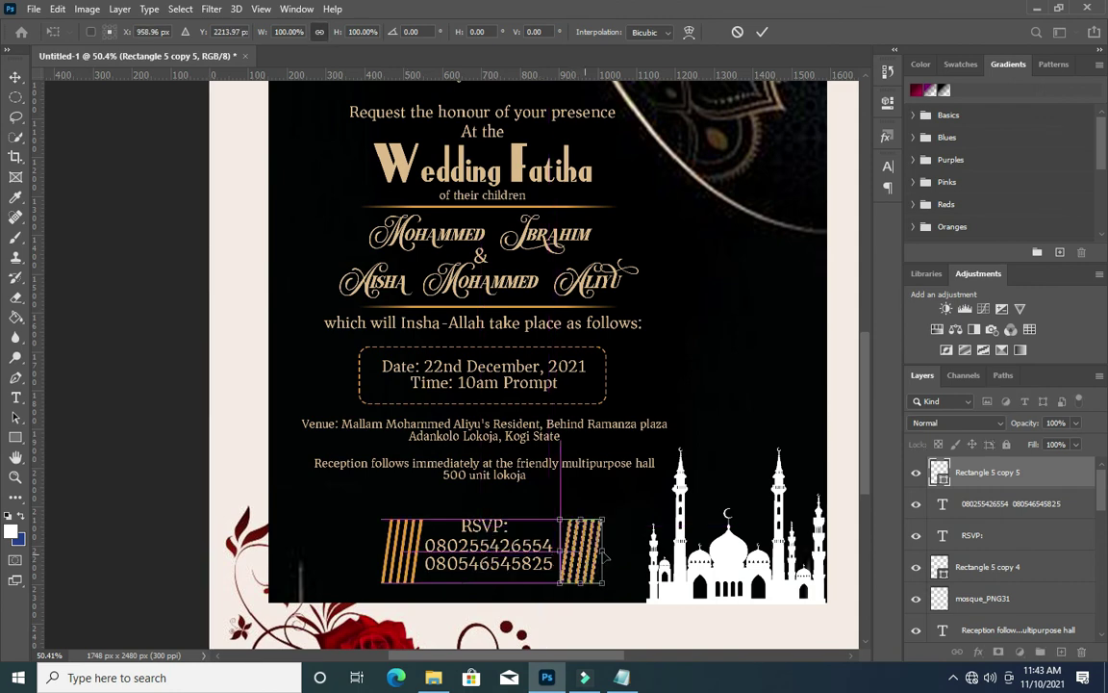
pyautogui.click(762, 32)
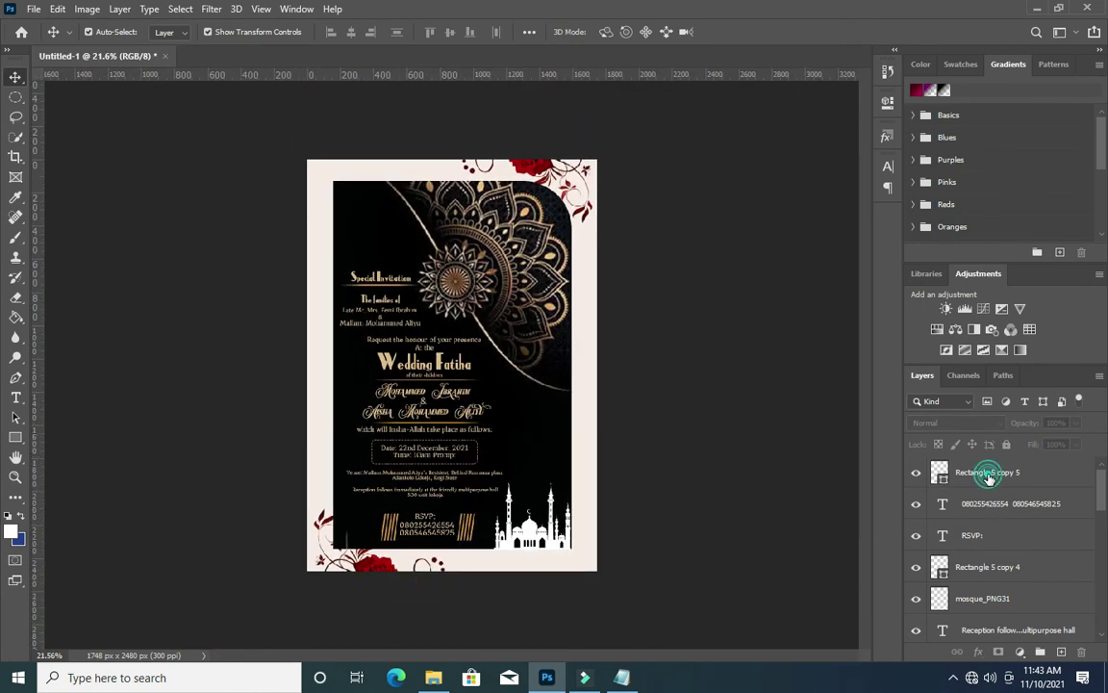
# Group the four RSVP block layers into a folder named RSVP.
pyautogui.click(989, 474)
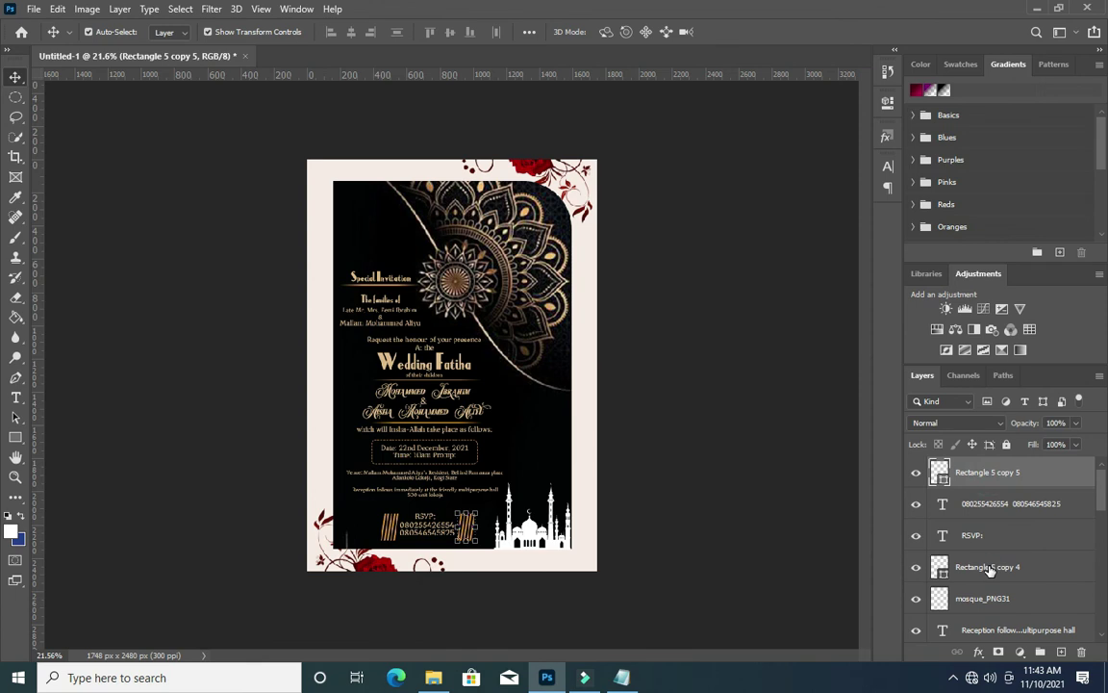
pyautogui.keyDown('shift'); pyautogui.click(990, 569); pyautogui.keyUp('shift')
pyautogui.hotkey('ctrl', 'g')
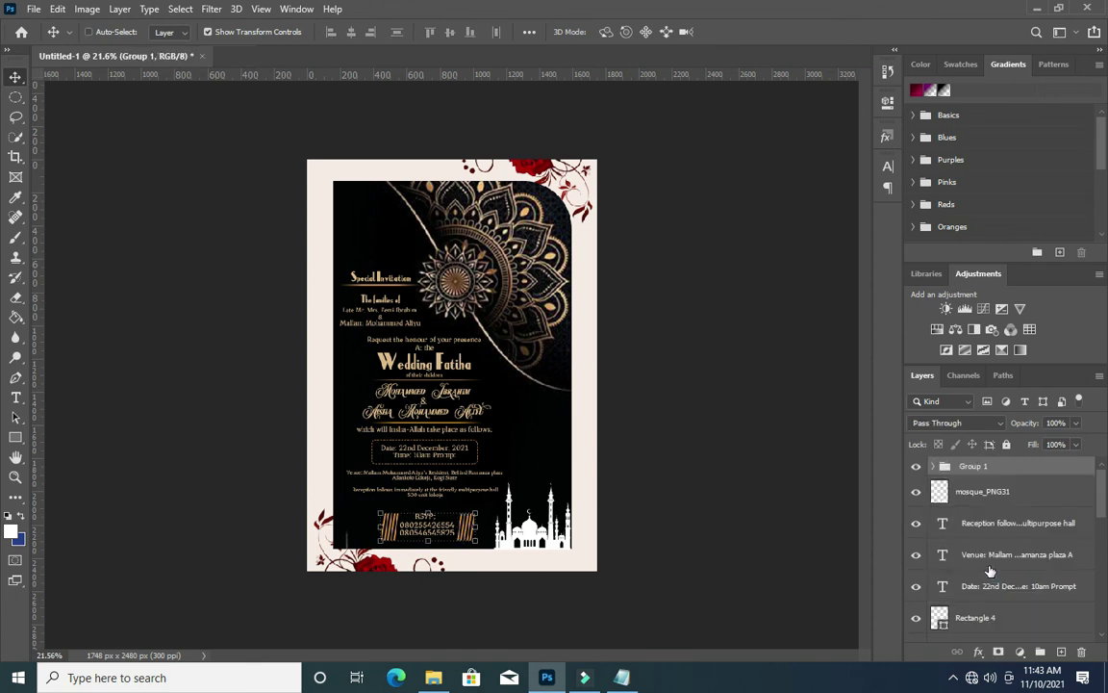
pyautogui.doubleClick(972, 470)
pyautogui.write('VP')
pyautogui.press('Return')
# Put the mosque image layer into its own group named MOSQUE.
pyautogui.click(970, 493)
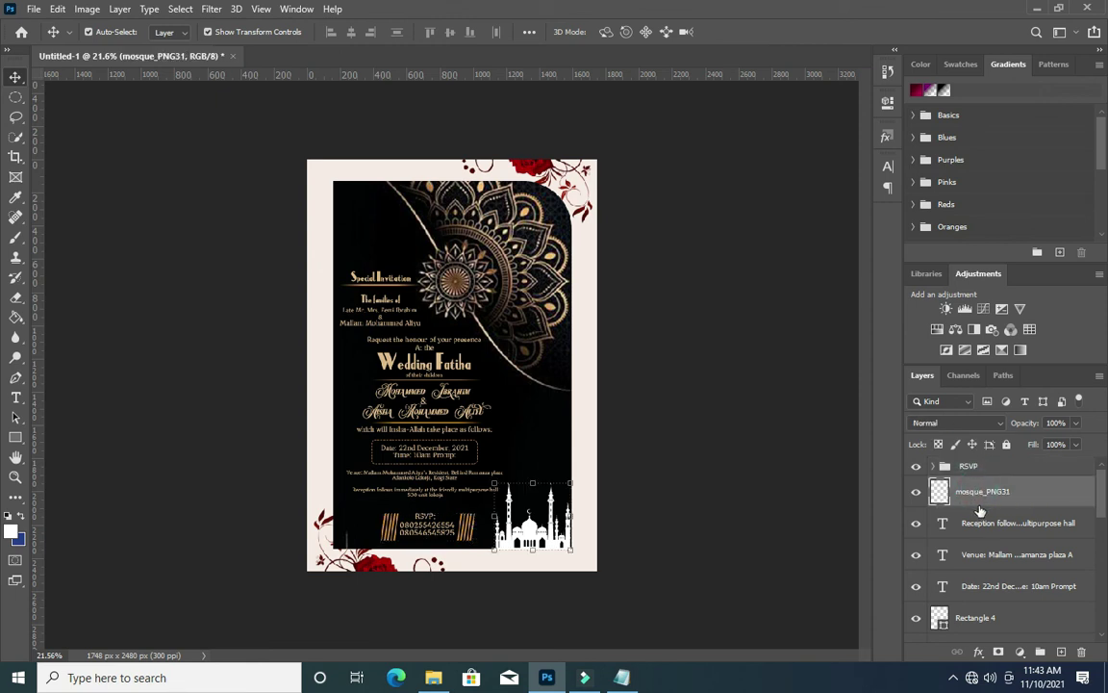
pyautogui.hotkey('ctrl', 'g')
pyautogui.doubleClick(973, 485)
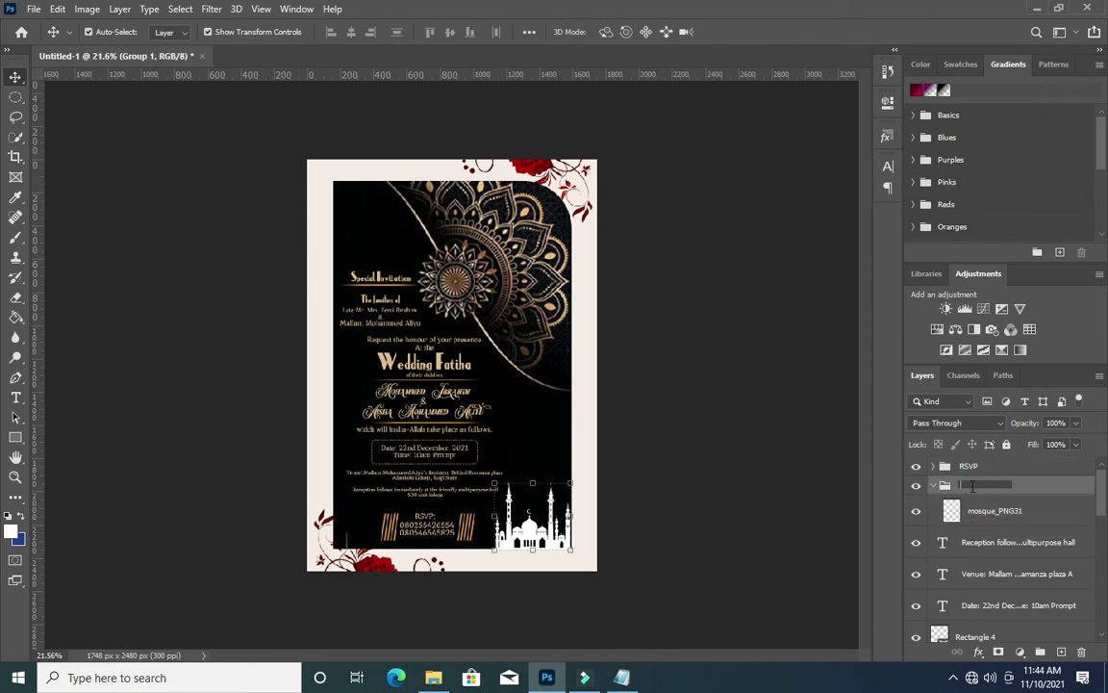
pyautogui.write('UE')
# Group the Reception and Venue text layers into a folder named VENIUE.
pyautogui.click(991, 511)
pyautogui.click(933, 485)
pyautogui.click(1000, 513)
pyautogui.scroll(-1, 996, 571)
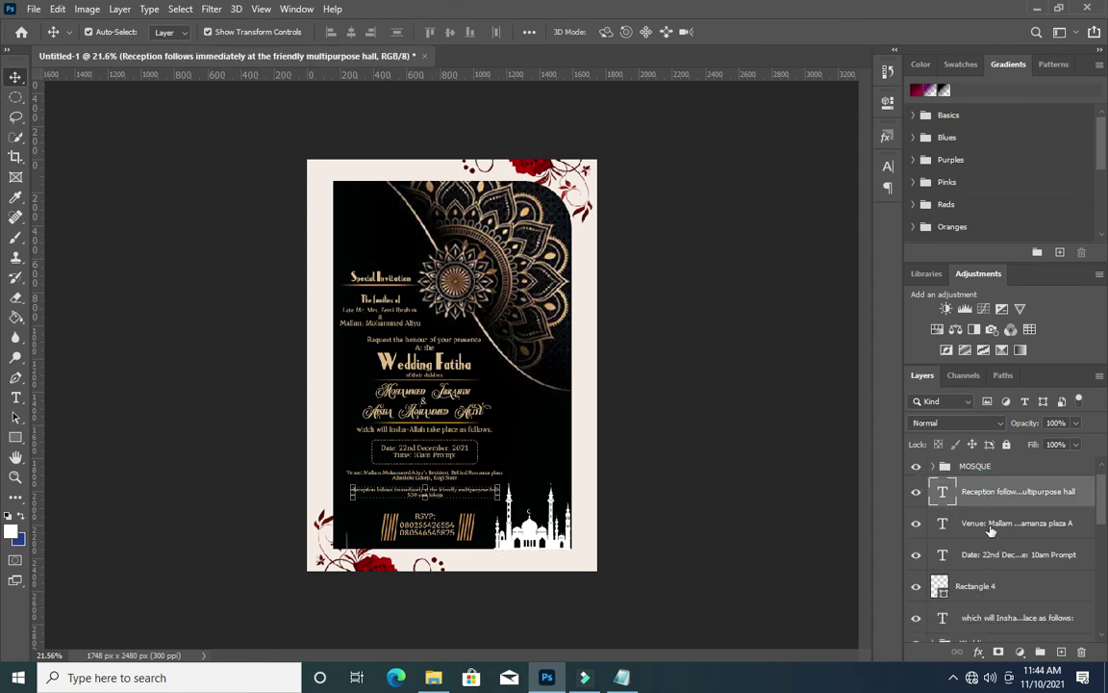
pyautogui.keyDown('shift'); pyautogui.click(991, 524); pyautogui.keyUp('shift')
pyautogui.hotkey('ctrl', 'g')
pyautogui.doubleClick(973, 485)
pyautogui.write('VENUE')
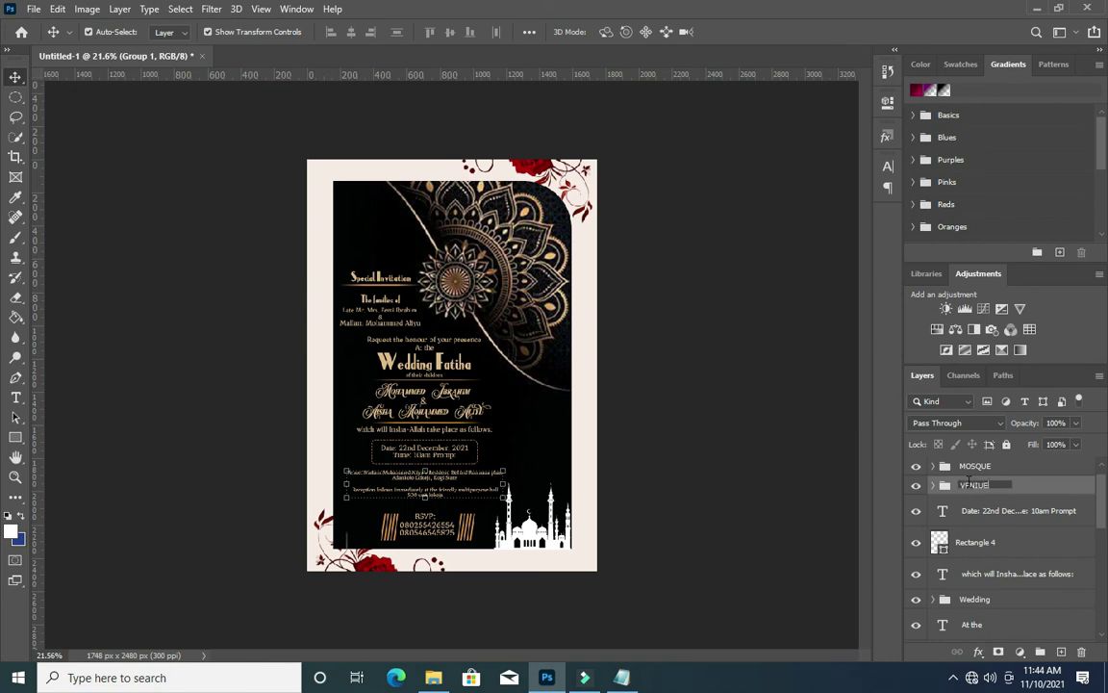
pyautogui.press('Return')
# Put the Date text and the Insha-Allah line into groups named DATE and INSHA ALLAH.
pyautogui.click(1000, 511)
pyautogui.hotkey('ctrl', 'g')
pyautogui.doubleClick(975, 504)
pyautogui.write('ATE')
pyautogui.press('Return')
pyautogui.click(996, 531)
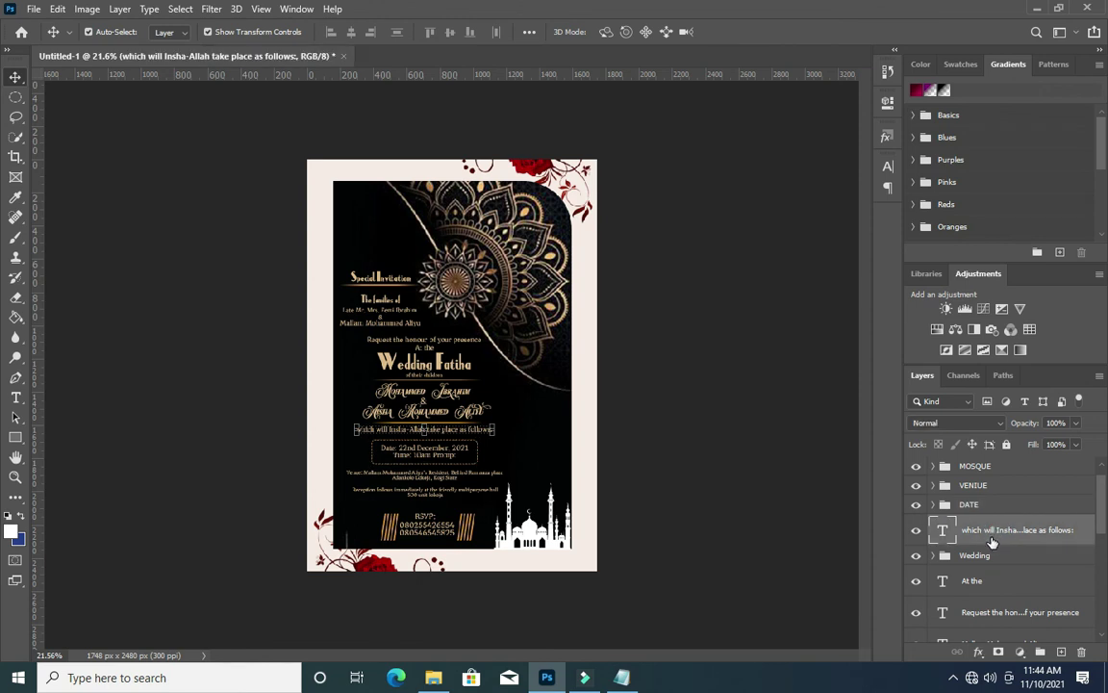
pyautogui.hotkey('ctrl', 'g')
pyautogui.doubleClick(977, 524)
pyautogui.write('INSHA ALLAH')
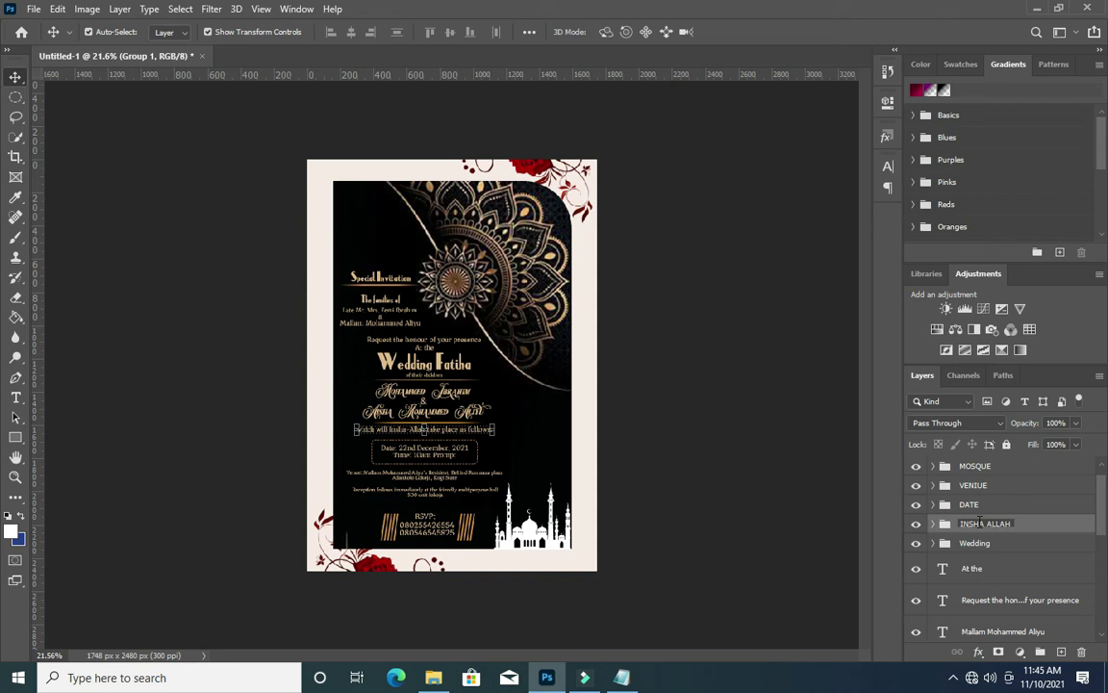
pyautogui.press('Return')
# Group the top invitation text layers into a folder named INVITATION.
pyautogui.click(989, 568)
pyautogui.scroll(-3, 991, 570)
pyautogui.scroll(-4, 994, 573)
pyautogui.scroll(-2, 993, 572)
pyautogui.hotkey('ctrl', 'g')
pyautogui.doubleClick(972, 506)
pyautogui.write('IN')
pyautogui.press('Return')
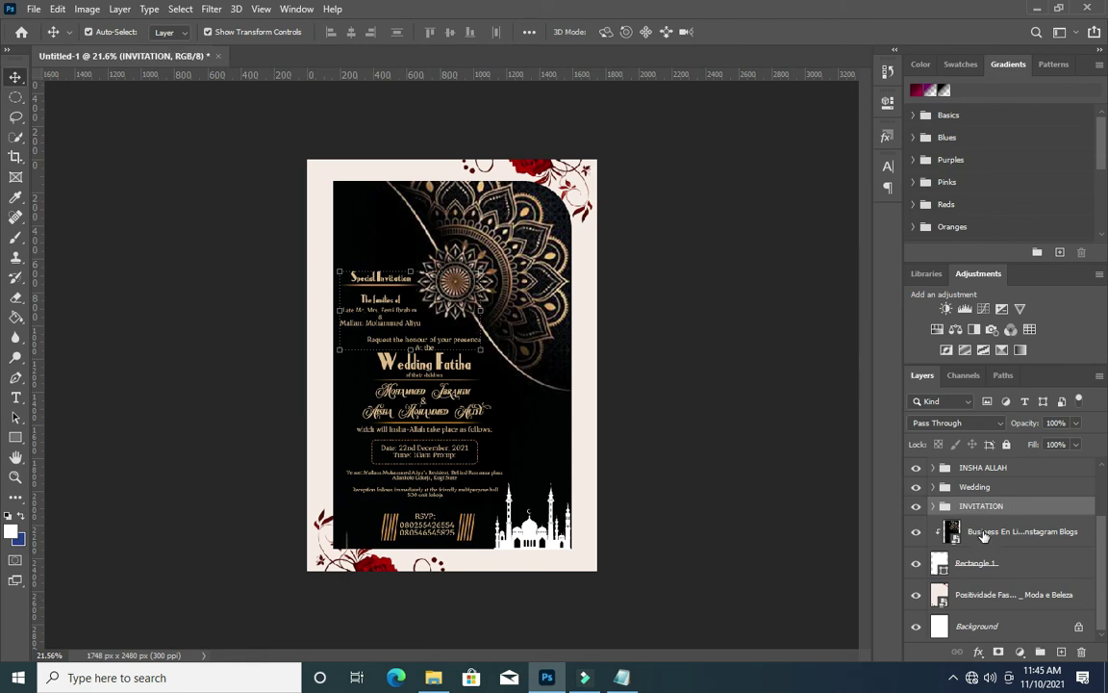
# Group the background image layers into a folder named BG.
pyautogui.click(996, 532)
pyautogui.keyDown('shift'); pyautogui.click(1001, 597); pyautogui.keyUp('shift')
pyautogui.hotkey('ctrl', 'g')
pyautogui.doubleClick(974, 600)
pyautogui.press('Return')
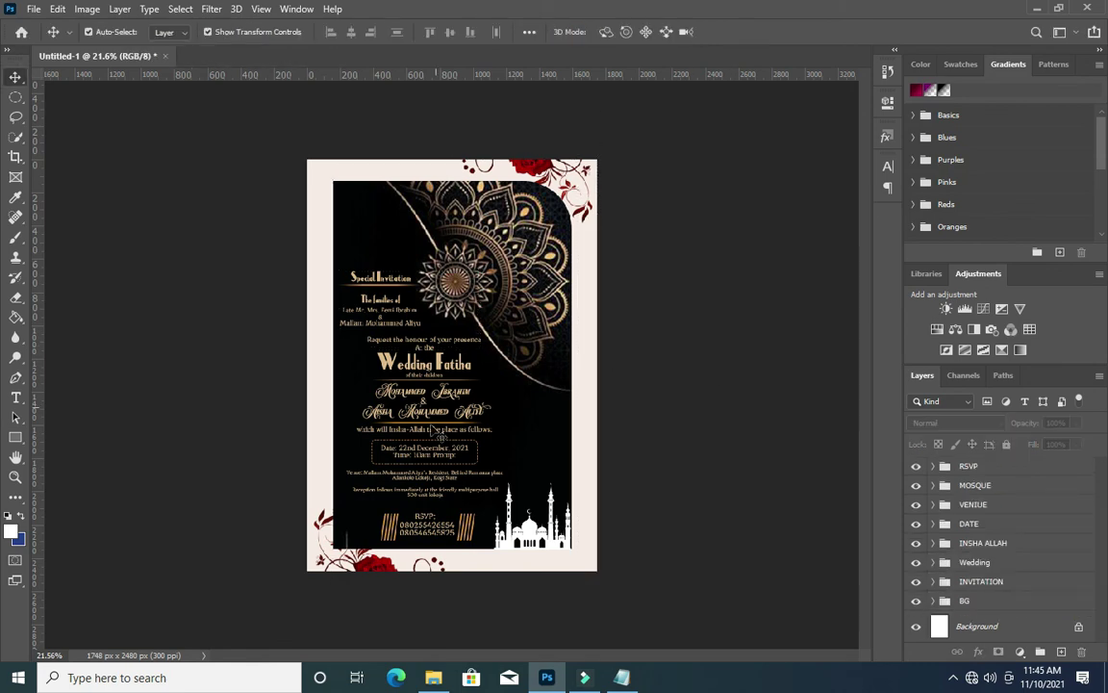
pyautogui.scroll(2, 452, 270)
pyautogui.scroll(2, 451, 271)
pyautogui.scroll(-2, 451, 271)
pyautogui.scroll(-2, 687, 349)
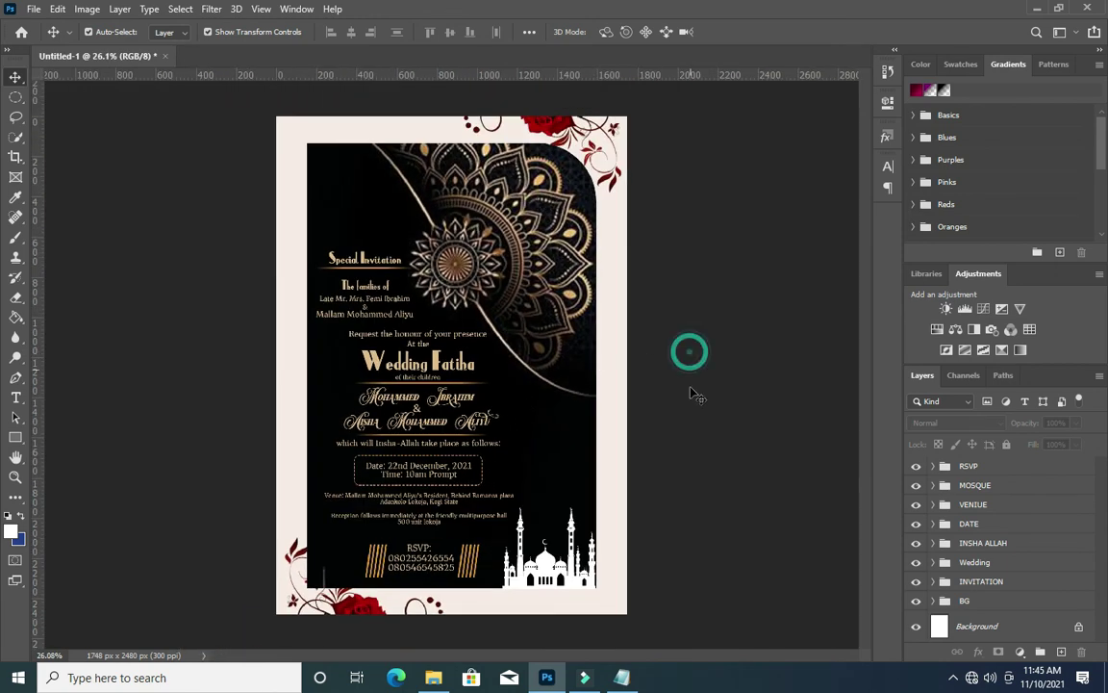
# Shrink the RSVP block to about 80%.
pyautogui.scroll(2, 438, 501)
pyautogui.click(496, 612)
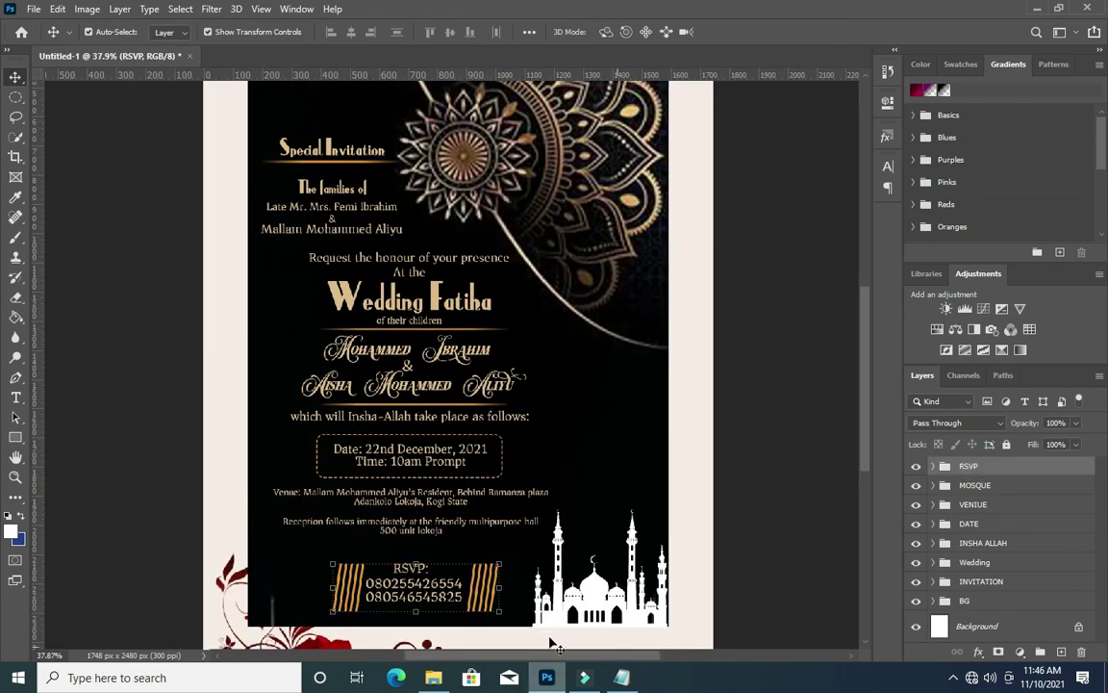
pyautogui.moveTo(497, 612); pyautogui.dragTo(483, 606)
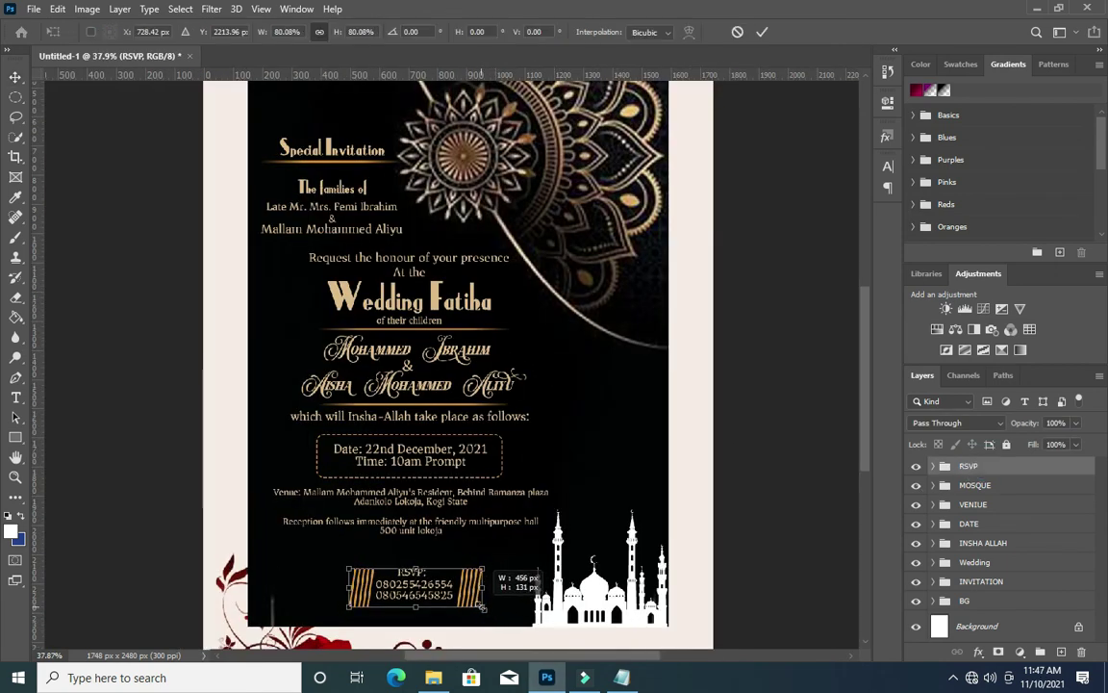
pyautogui.press('Return')
# Reflow the Reception text, breaking before 'multipurpose hall' and joining '500 unit lokoja' above.
pyautogui.scroll(1, 424, 548)
pyautogui.click(452, 516)
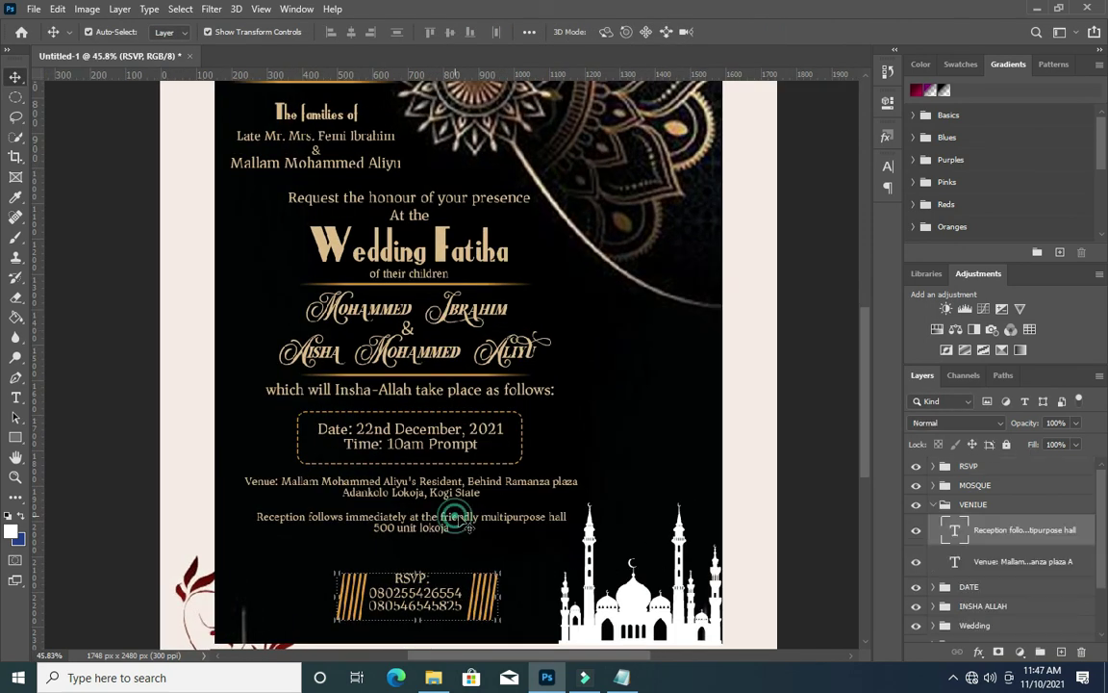
pyautogui.doubleClick(483, 517)
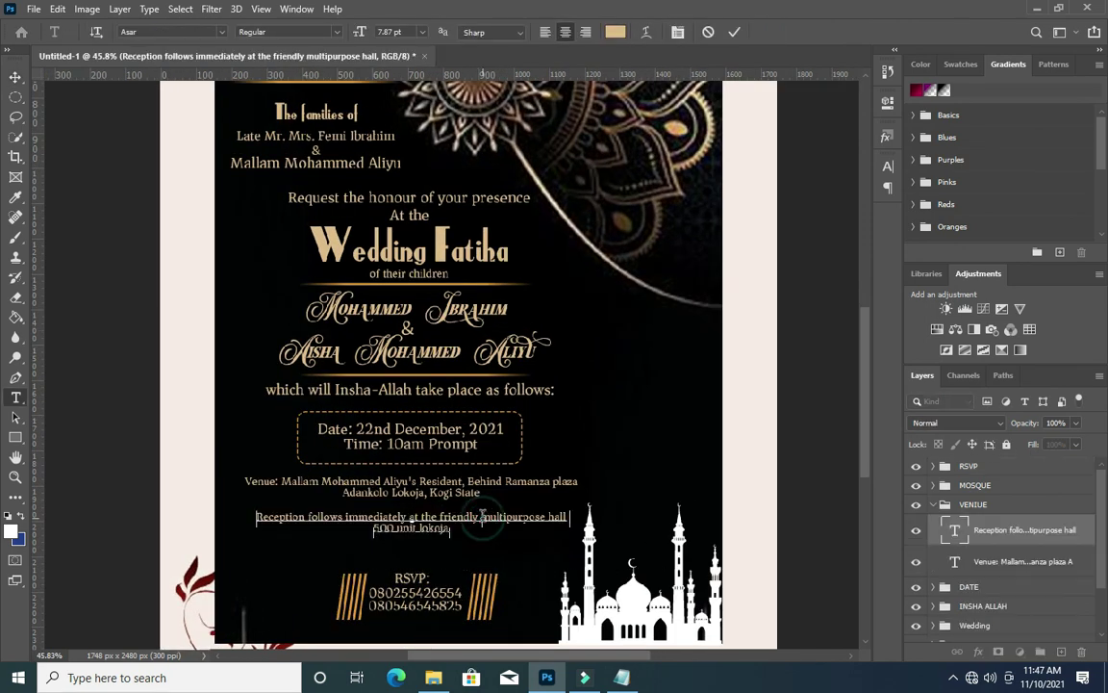
pyautogui.press('Return')
pyautogui.click(376, 539)
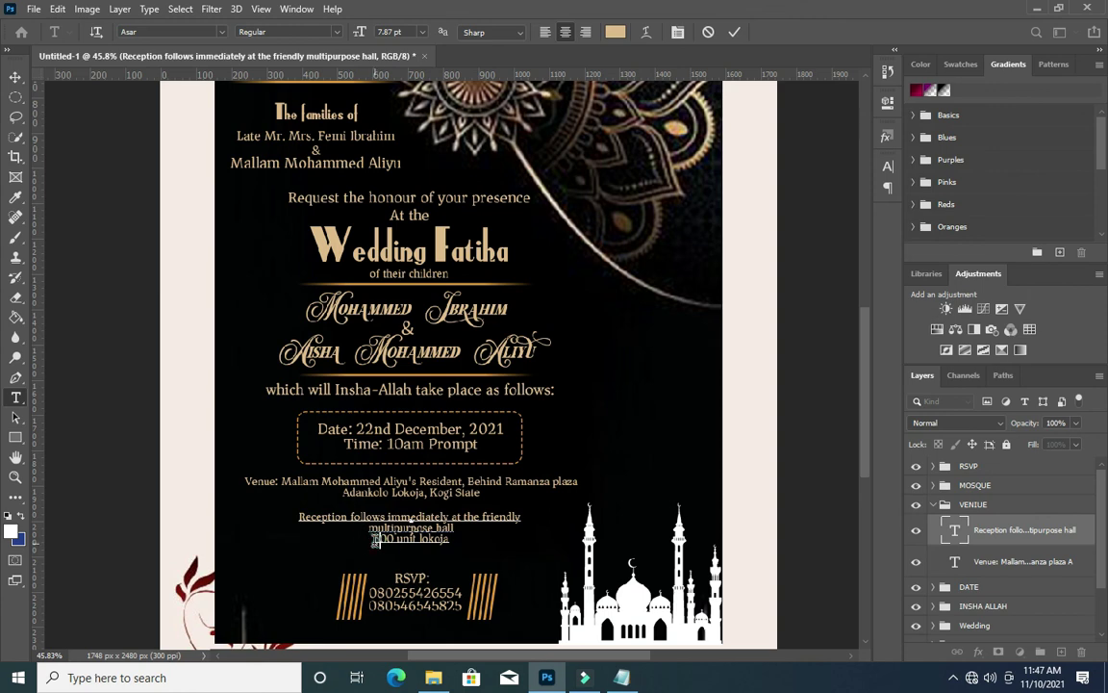
pyautogui.press('BackSpace')
pyautogui.click(735, 32)
# Enlarge the Reception text to about 114% and move it slightly lower.
pyautogui.press('v')
pyautogui.hotkey('ctrl', 't')
pyautogui.moveTo(522, 534); pyautogui.dragTo(542, 541)
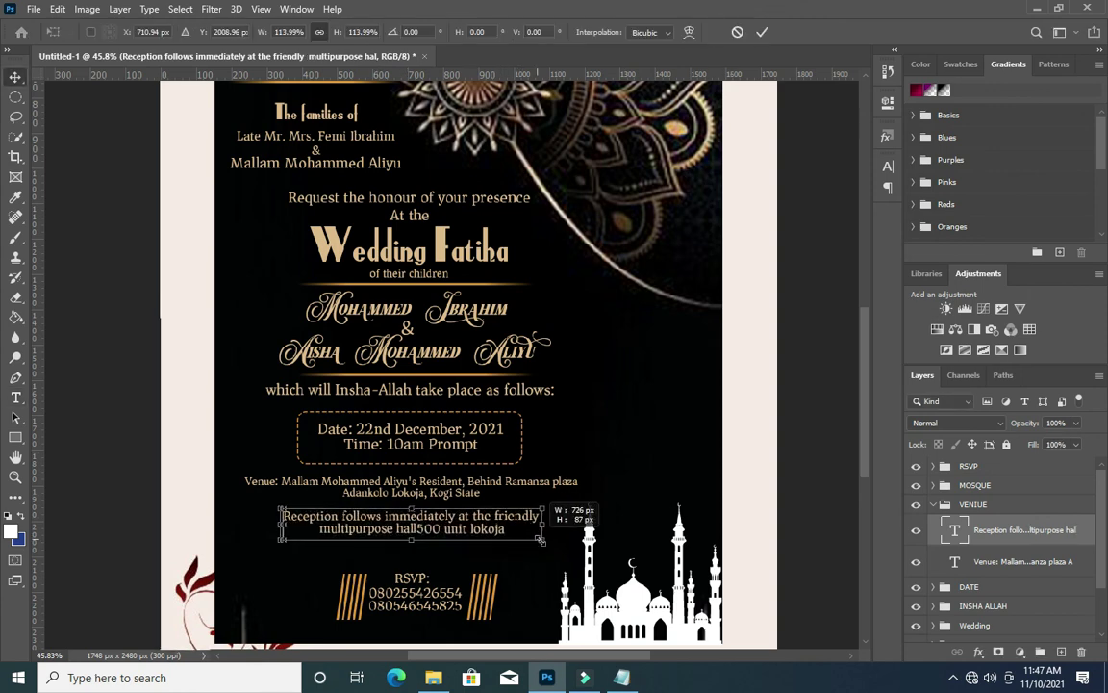
pyautogui.click(761, 32)
pyautogui.moveTo(451, 467); pyautogui.dragTo(451, 481)
# Reflow the Venue text, breaking before 'Behind' and joining the 'Adankolo' line.
pyautogui.click(451, 481)
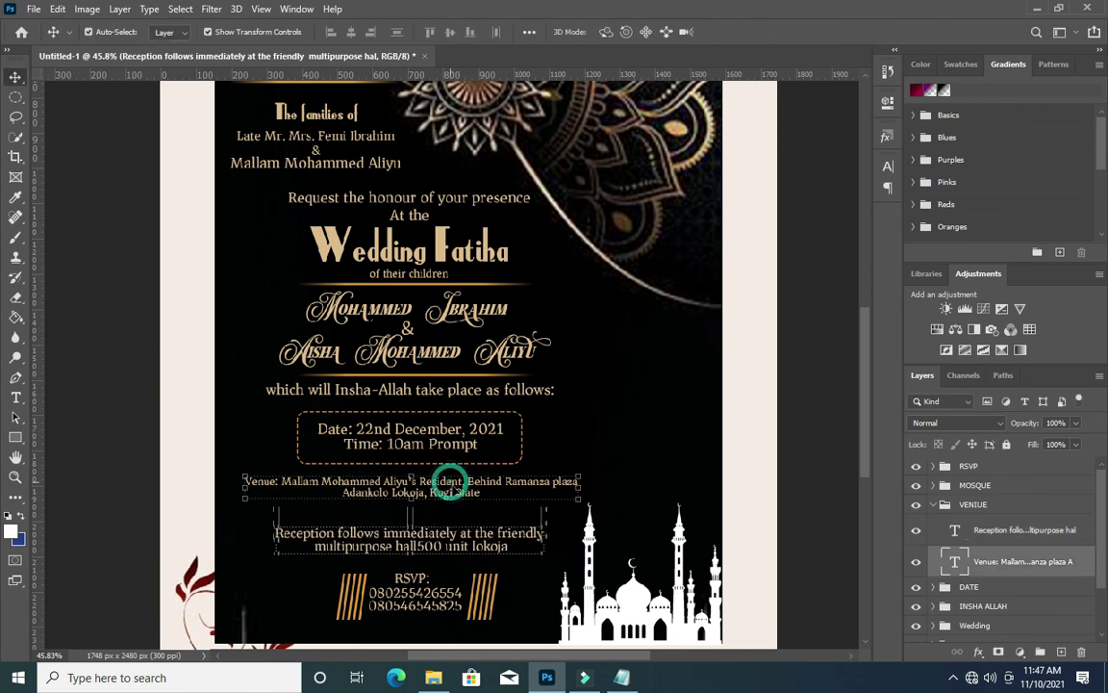
pyautogui.doubleClick(467, 481)
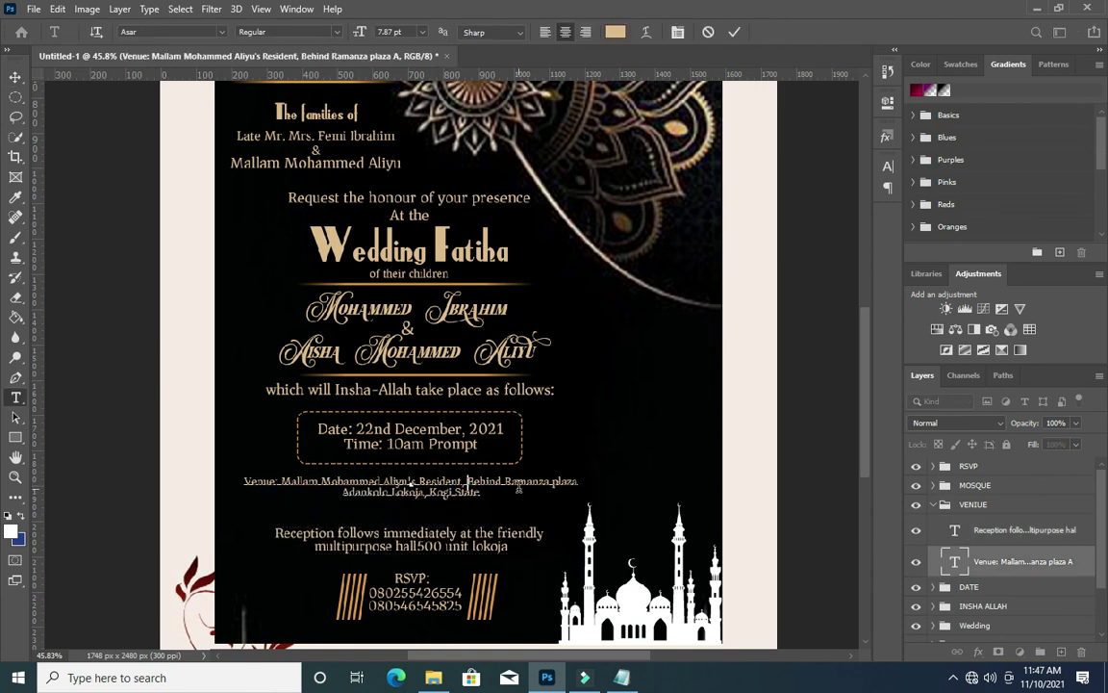
pyautogui.press('Return')
pyautogui.press('BackSpace')
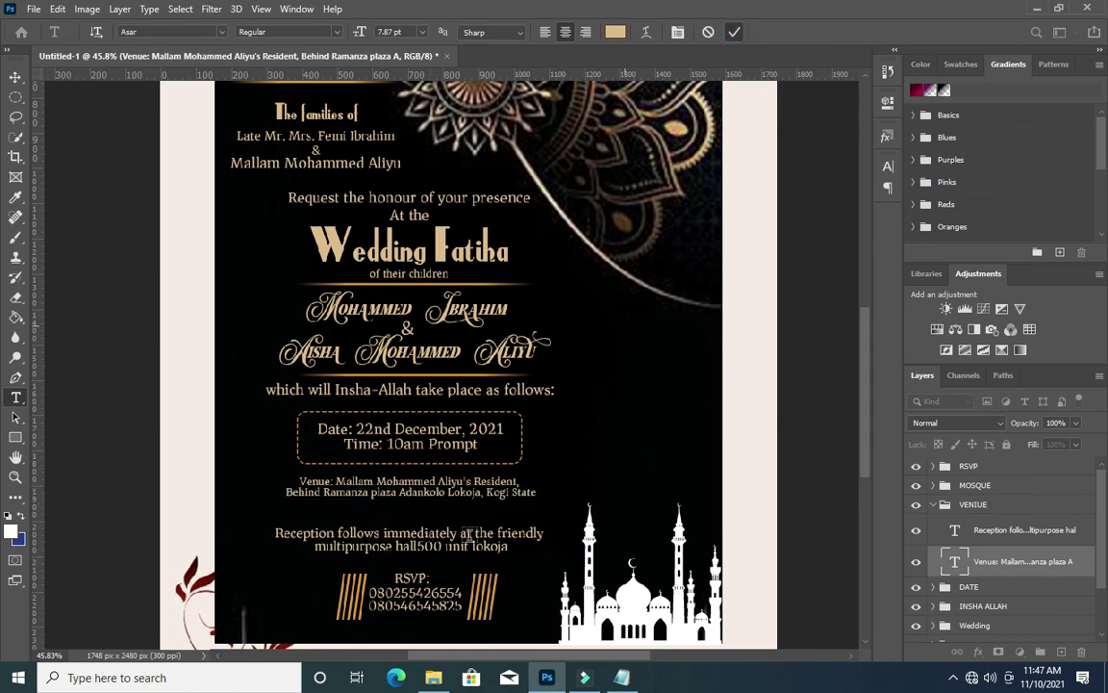
# Enlarge the Venue text to 117.4% and move it down above the Reception lines.
pyautogui.hotkey('ctrl', 'Return')
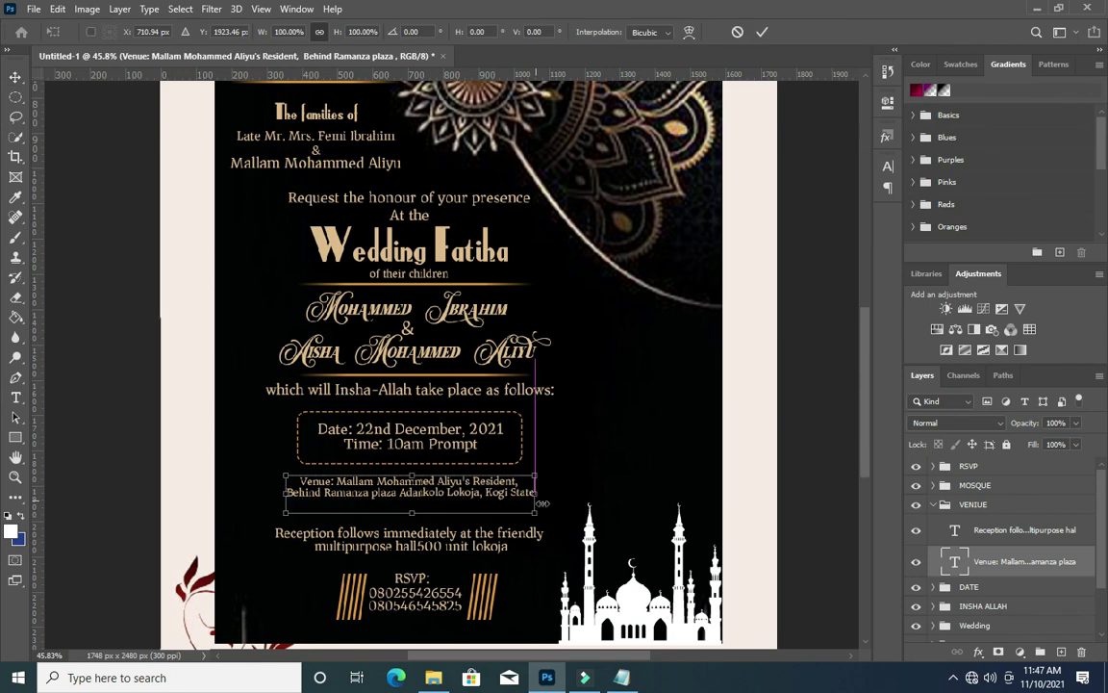
pyautogui.moveTo(536, 500); pyautogui.dragTo(557, 512)
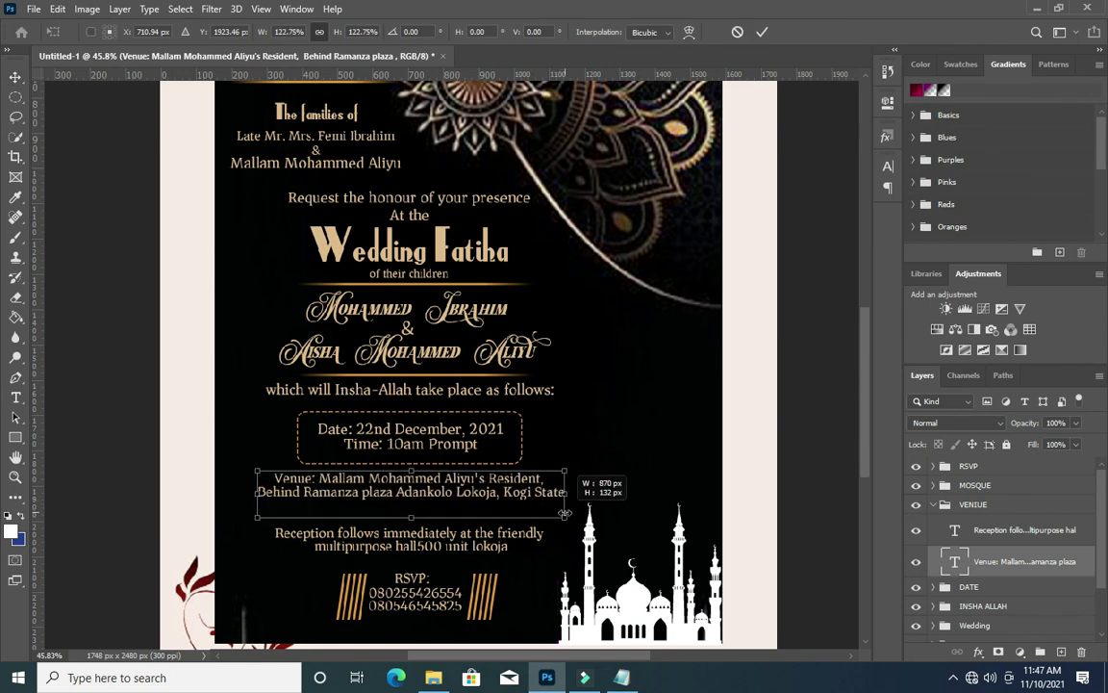
pyautogui.moveTo(413, 495); pyautogui.dragTo(414, 500)
pyautogui.press('Down')
pyautogui.press('Down')
pyautogui.press('Down')
pyautogui.press('Down')
pyautogui.press('Down')
pyautogui.press('Down')
pyautogui.press('Down')
pyautogui.press('Down')
pyautogui.press('Down')
pyautogui.press('Down')
pyautogui.press('Down')
pyautogui.press('Down')
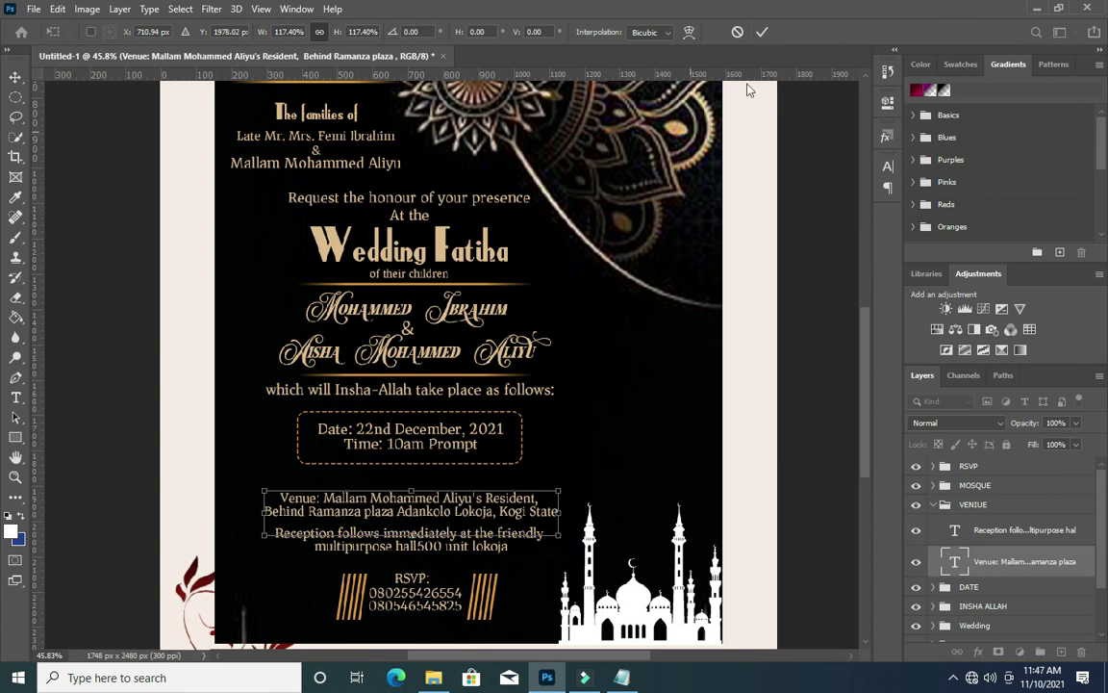
pyautogui.click(762, 31)
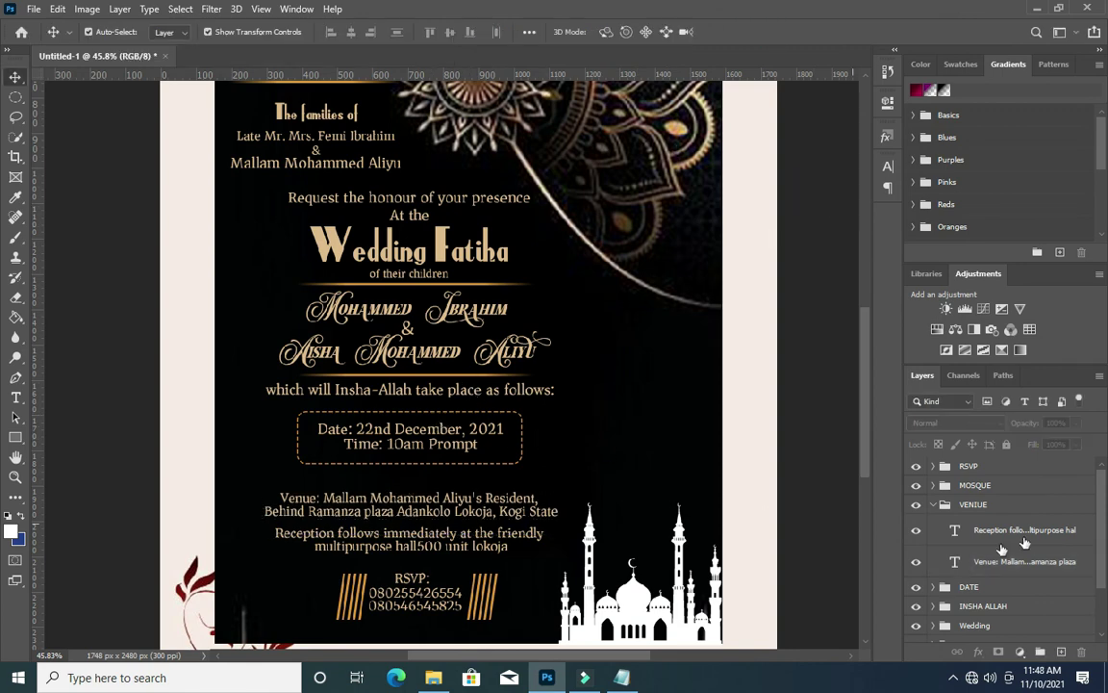
pyautogui.click(932, 504)
pyautogui.click(969, 525)
# Nudge the date block and the Insha-Allah line slightly lower.
pyautogui.press('Down')
pyautogui.press('Down')
pyautogui.press('Down')
pyautogui.press('Down')
pyautogui.press('Down')
pyautogui.press('Down')
pyautogui.hotkey('shift', 'Down')
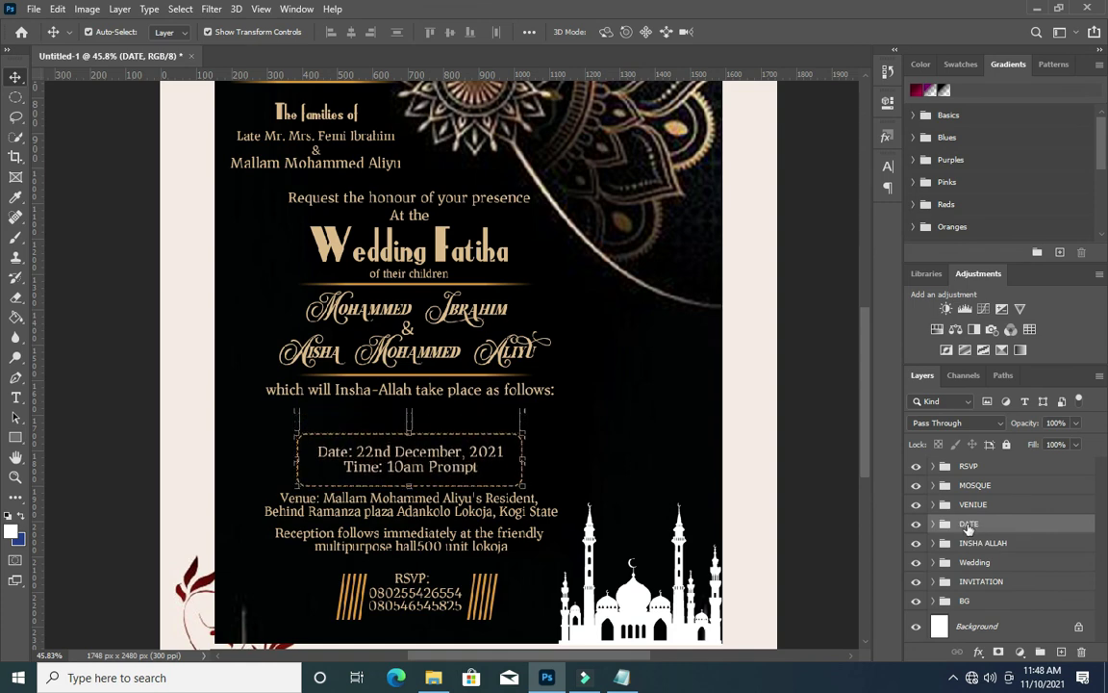
pyautogui.click(782, 478)
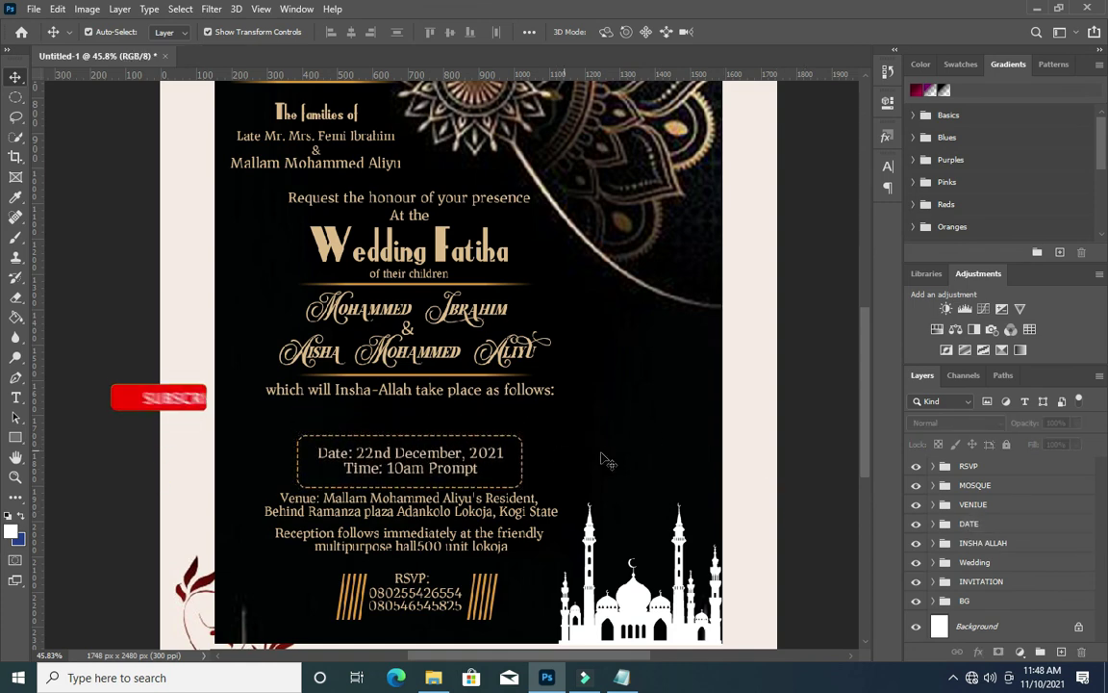
pyautogui.click(970, 526)
pyautogui.hotkey('shift', 'Up')
pyautogui.hotkey('shift', 'Up')
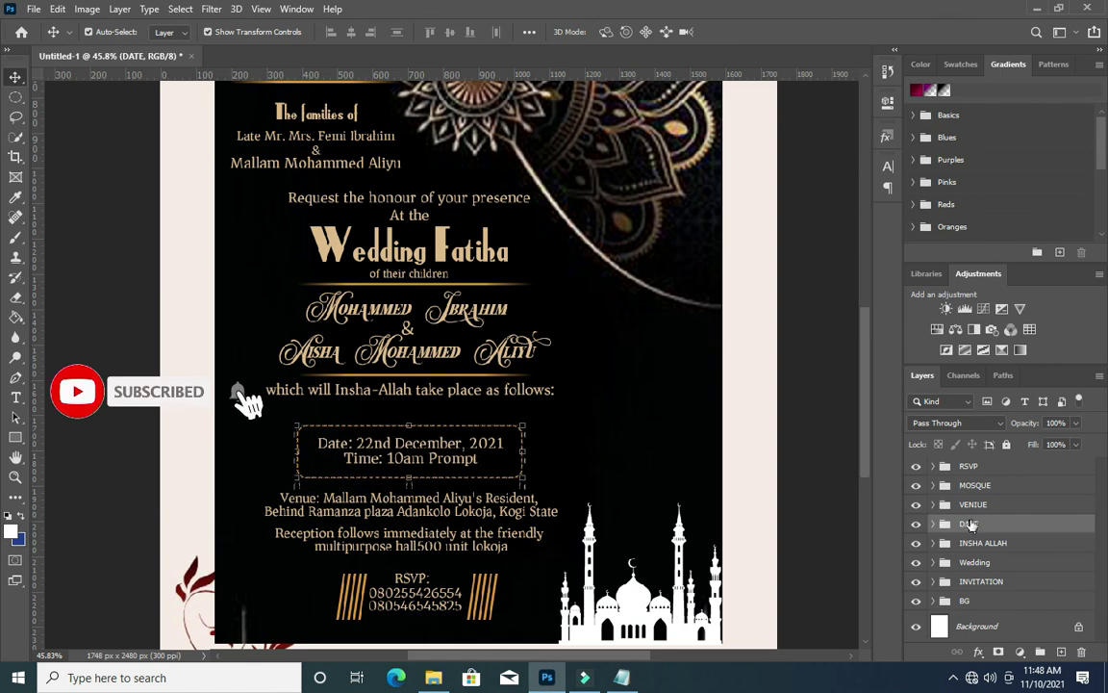
pyautogui.click(793, 351)
pyautogui.click(474, 395)
pyautogui.press('Down')
pyautogui.press('Down')
pyautogui.press('Down')
pyautogui.press('Down')
pyautogui.press('Down')
pyautogui.press('Down')
pyautogui.press('Down')
pyautogui.press('Down')
pyautogui.press('Down')
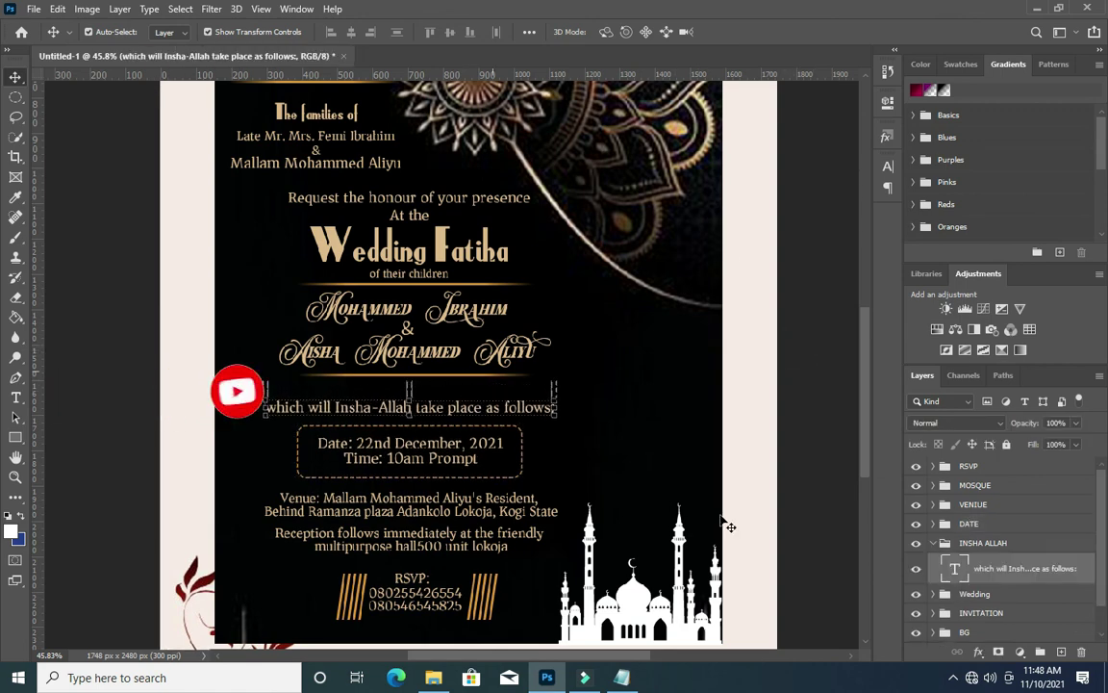
# Nudge the Wedding title and couple's names down and enlarge them to 107.8%.
pyautogui.click(930, 544)
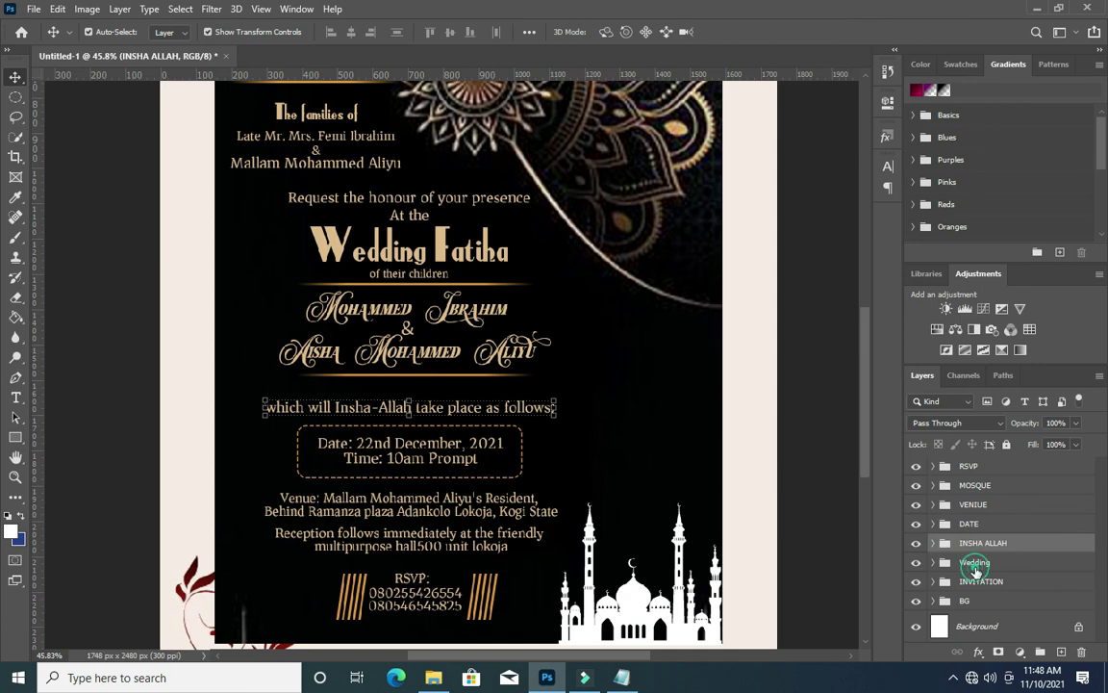
pyautogui.click(975, 563)
pyautogui.press('Down')
pyautogui.press('Down')
pyautogui.press('Down')
pyautogui.press('Down')
pyautogui.press('Down')
pyautogui.press('Down')
pyautogui.press('Down')
pyautogui.press('Down')
pyautogui.press('Down')
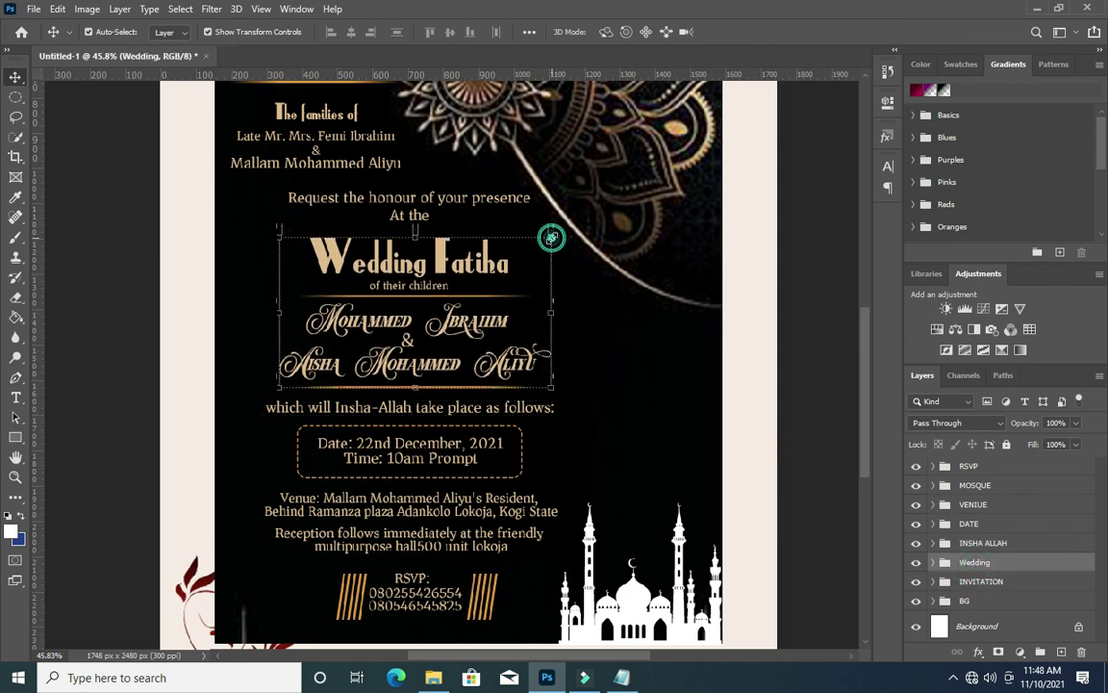
pyautogui.moveTo(552, 236); pyautogui.dragTo(561, 231)
pyautogui.press('Return')
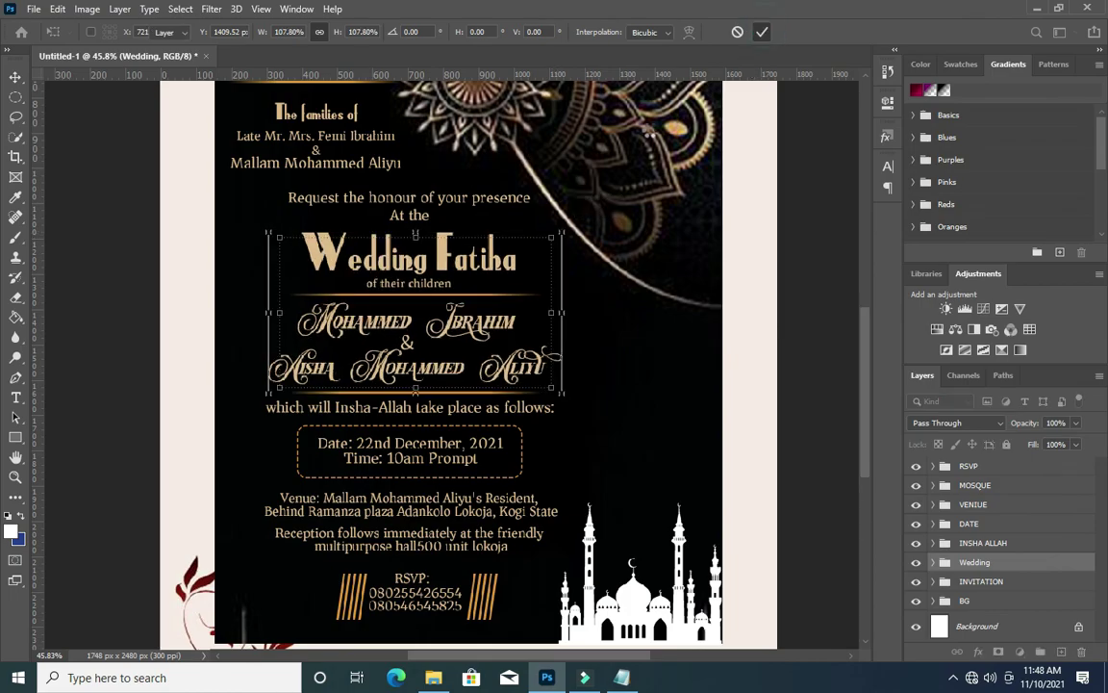
pyautogui.click(977, 582)
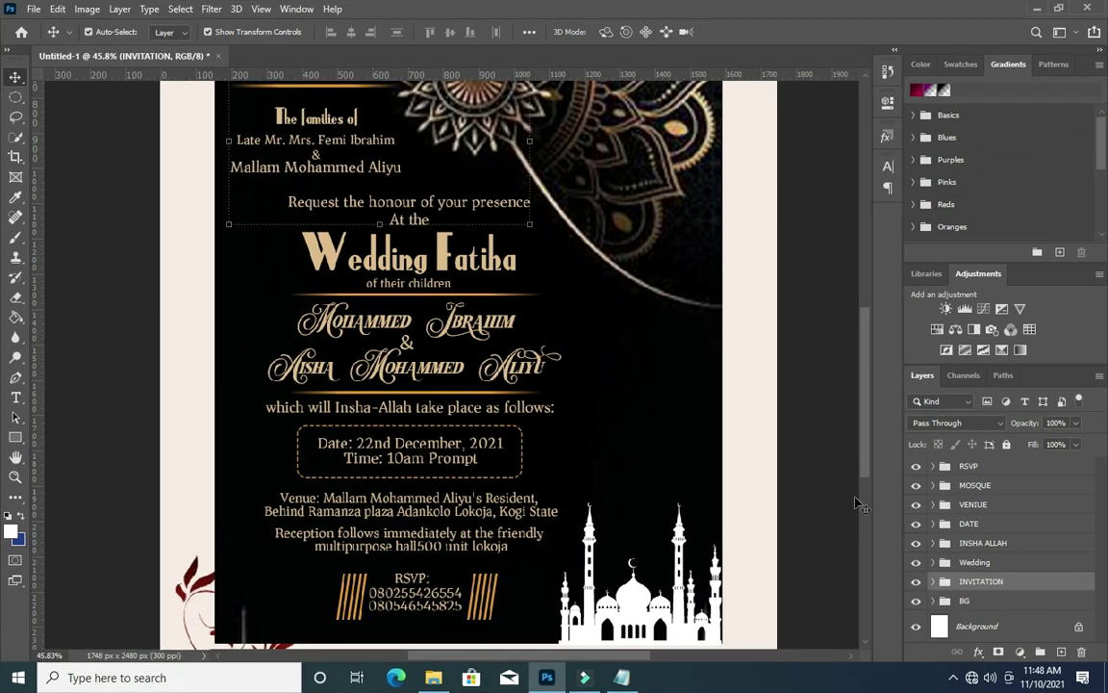
pyautogui.click(820, 495)
pyautogui.scroll(-3, 539, 273)
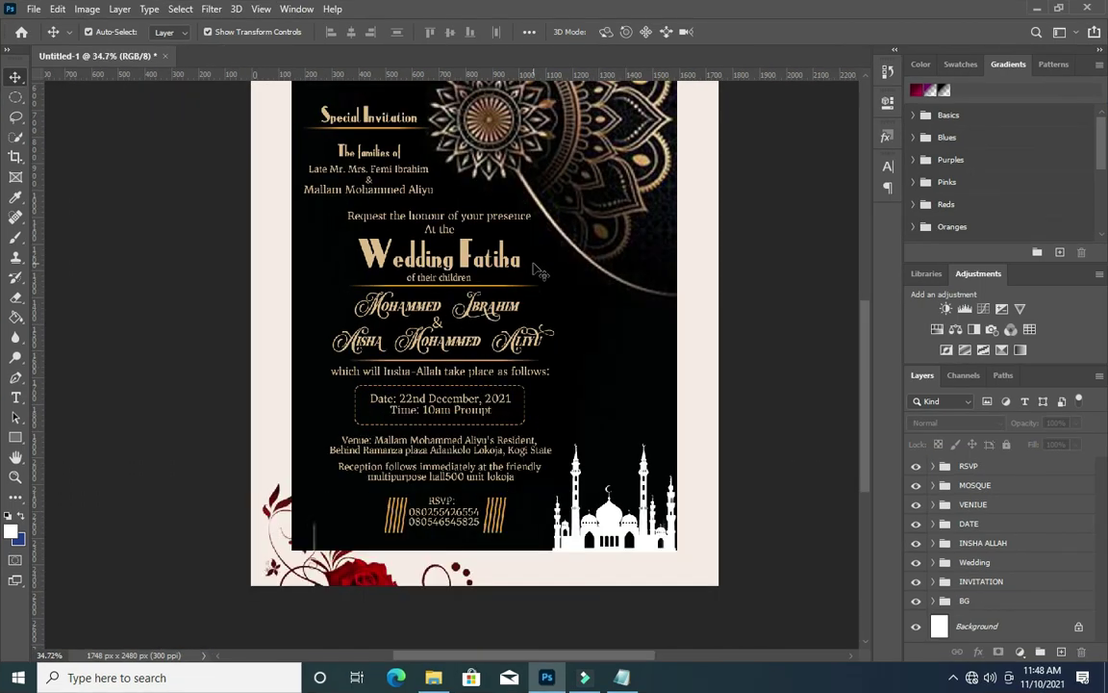